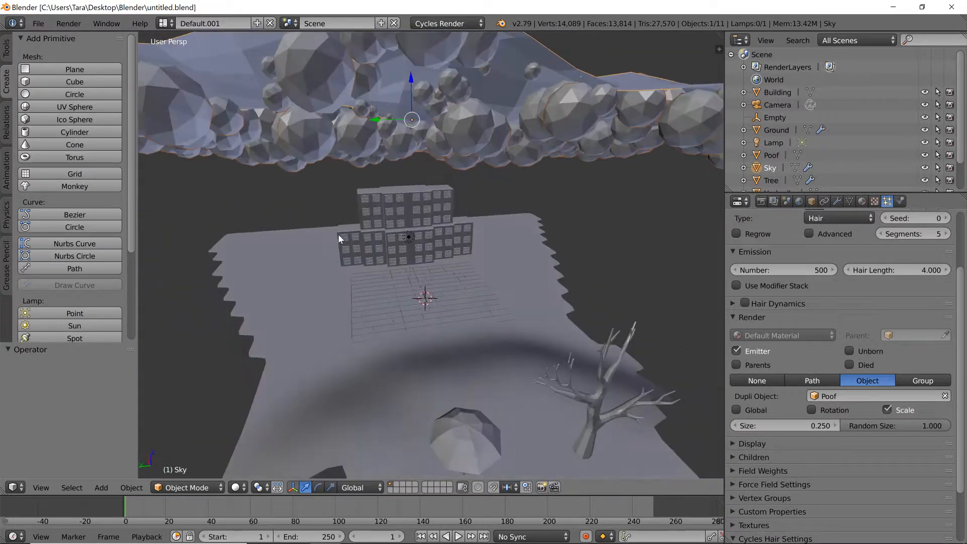
{"action": "scroll", "coordinate": [338, 234], "scroll_direction": "down", "scroll_amount": 4}
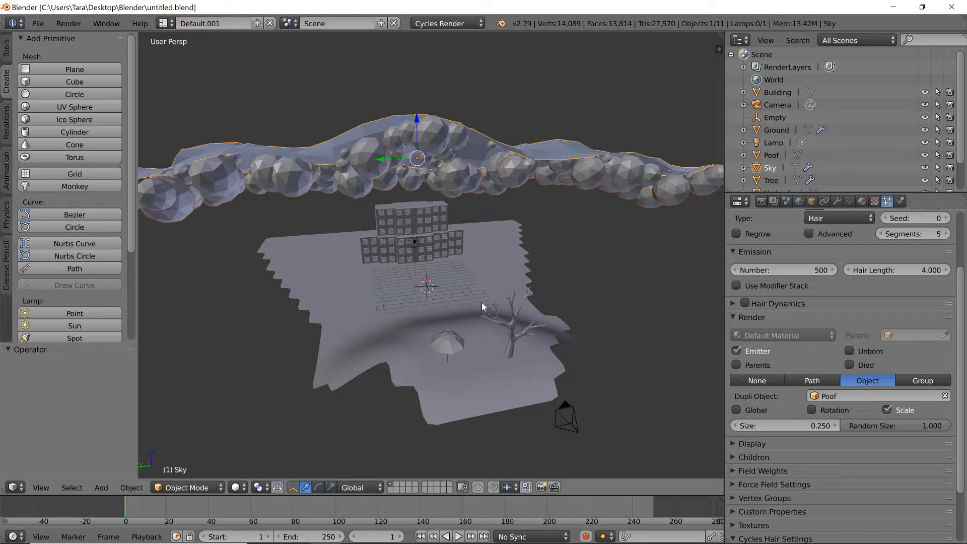
{"action": "left_click", "coordinate": [38, 24]}
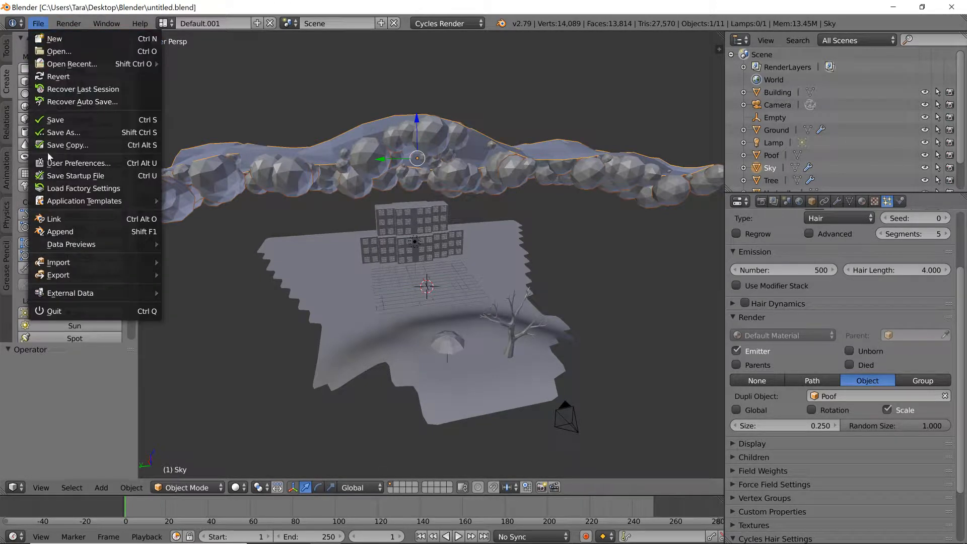
{"action": "middle_click_drag", "start_coordinate": [363, 333], "coordinate": [416, 252]}
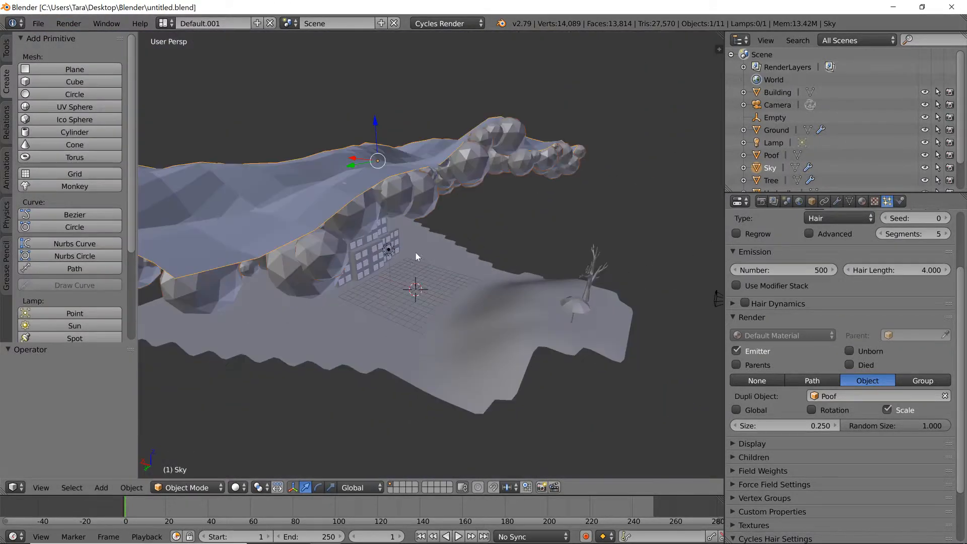
{"action": "middle_click_drag", "start_coordinate": [427, 194], "coordinate": [548, 285]}
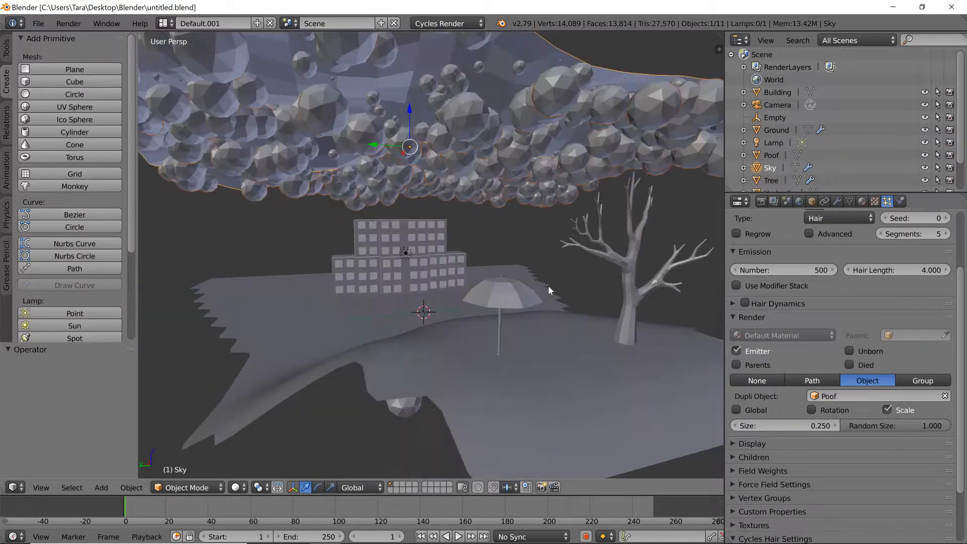
{"action": "right_click", "coordinate": [506, 295]}
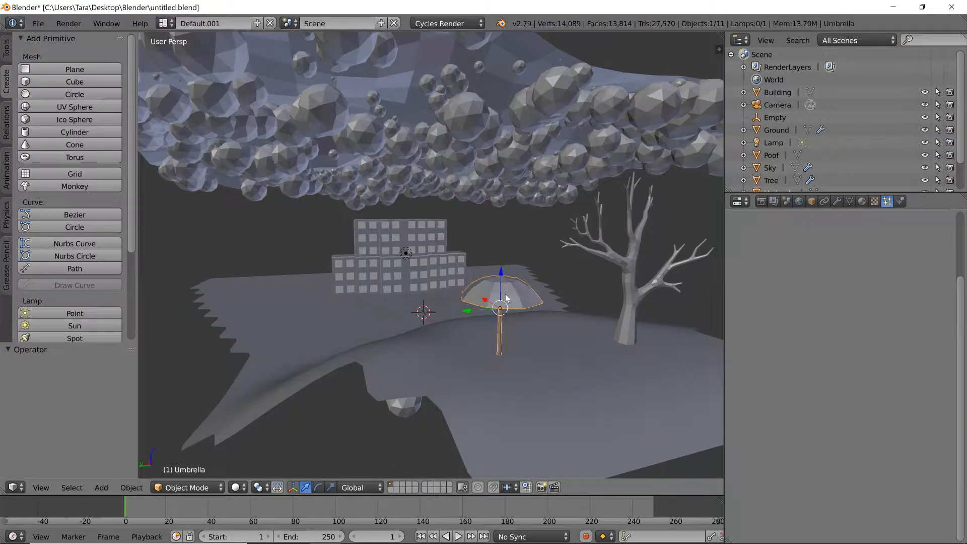
Search the add-ons in the user preferences for "scre" and enable the 3D View: Screencast Keys add-on.
{"action": "left_click", "coordinate": [44, 23]}
{"action": "left_click", "coordinate": [60, 164]}
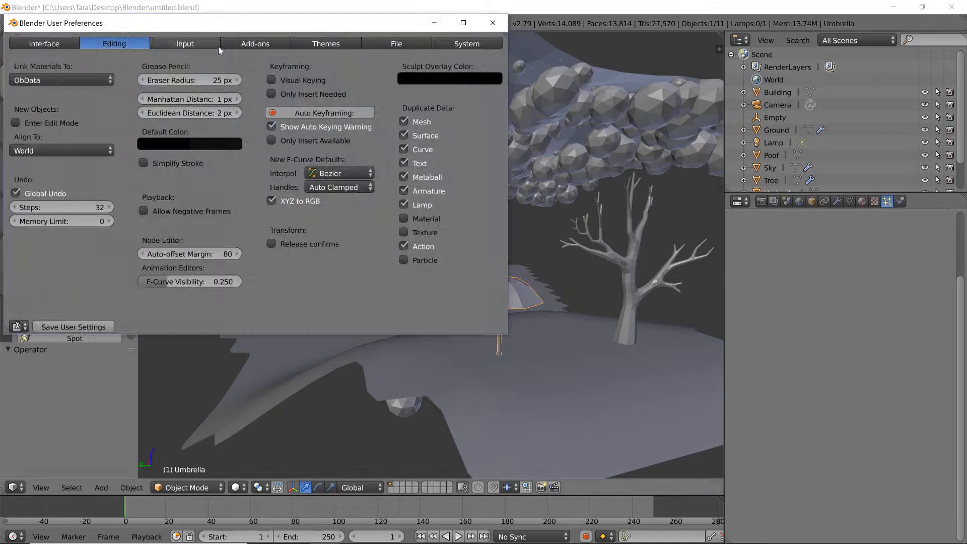
{"action": "left_click", "coordinate": [251, 44]}
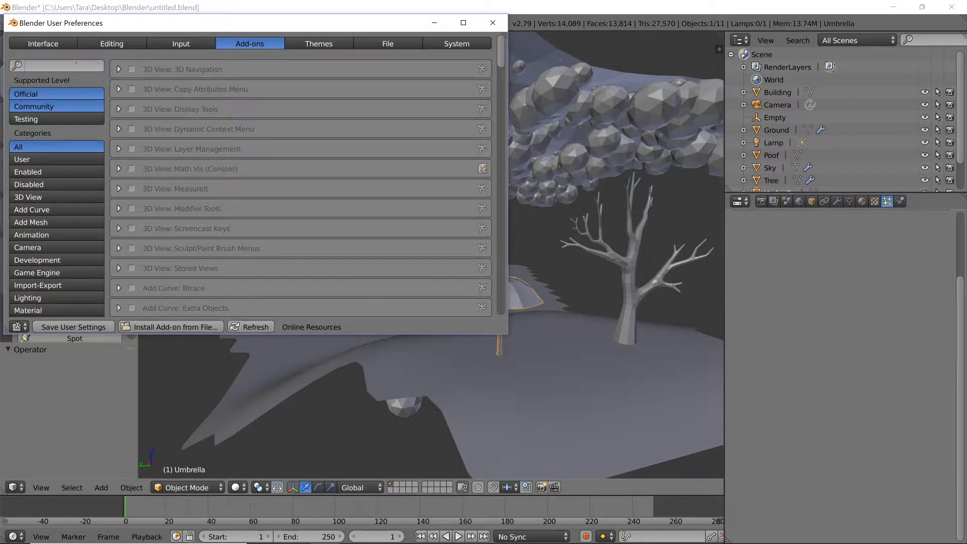
{"action": "type", "text": "screw"}
{"action": "key", "text": "BackSpace"}
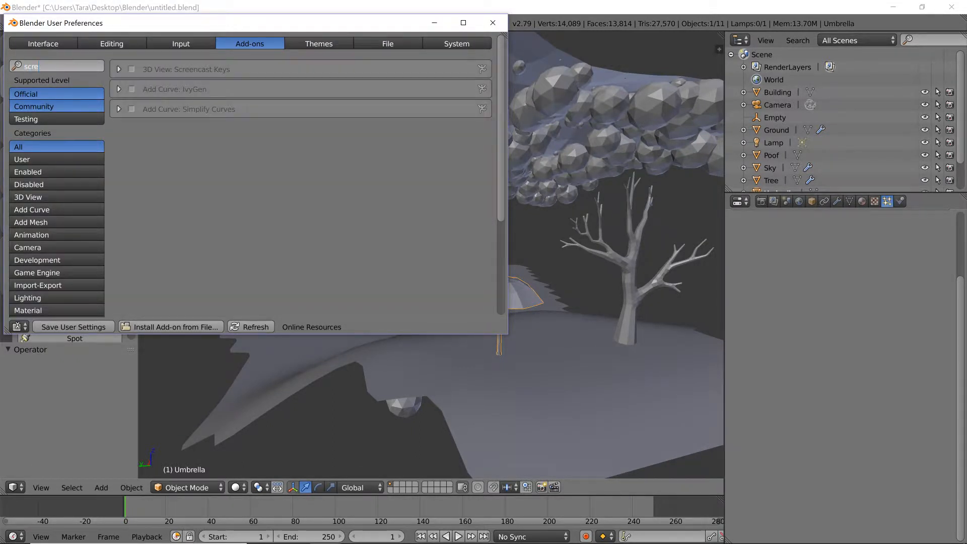
{"action": "left_click", "coordinate": [137, 71]}
{"action": "left_click", "coordinate": [132, 69]}
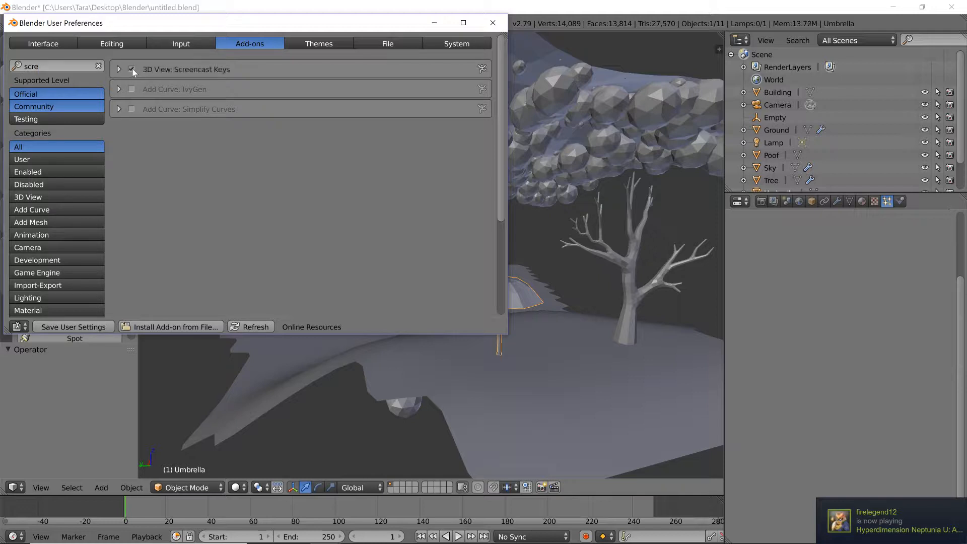
{"action": "left_click", "coordinate": [119, 69]}
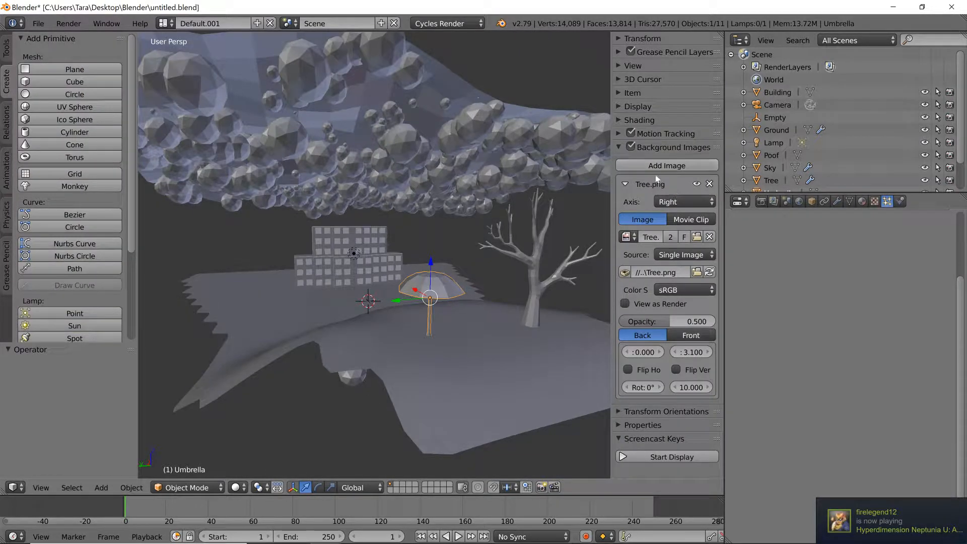
Start the Screencast Keys display in the 3D view and hide the properties region.
{"action": "mouse_move", "coordinate": [525, 525]}
{"action": "right_click", "coordinate": [450, 531]}
{"action": "left_click", "coordinate": [448, 512]}
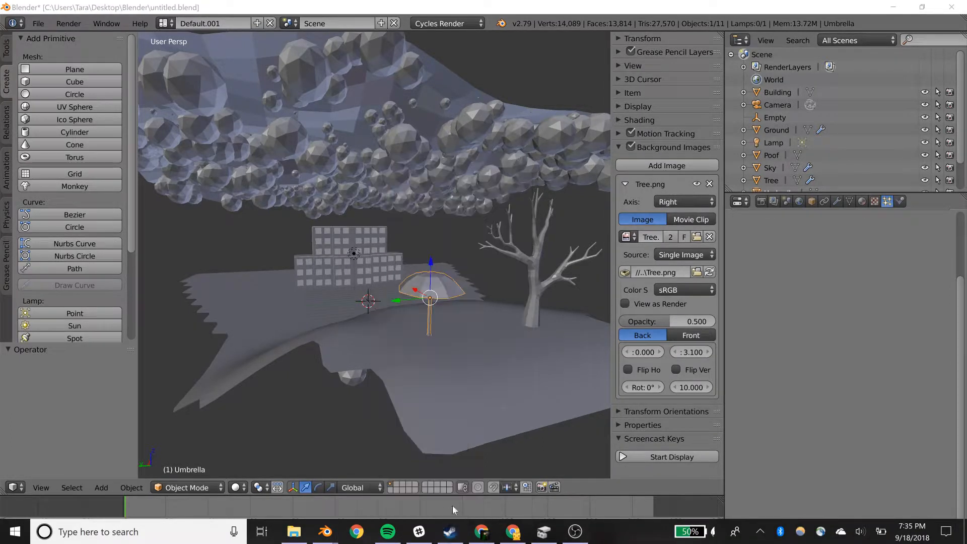
{"action": "left_click", "coordinate": [655, 456]}
{"action": "key", "text": "shift+c"}
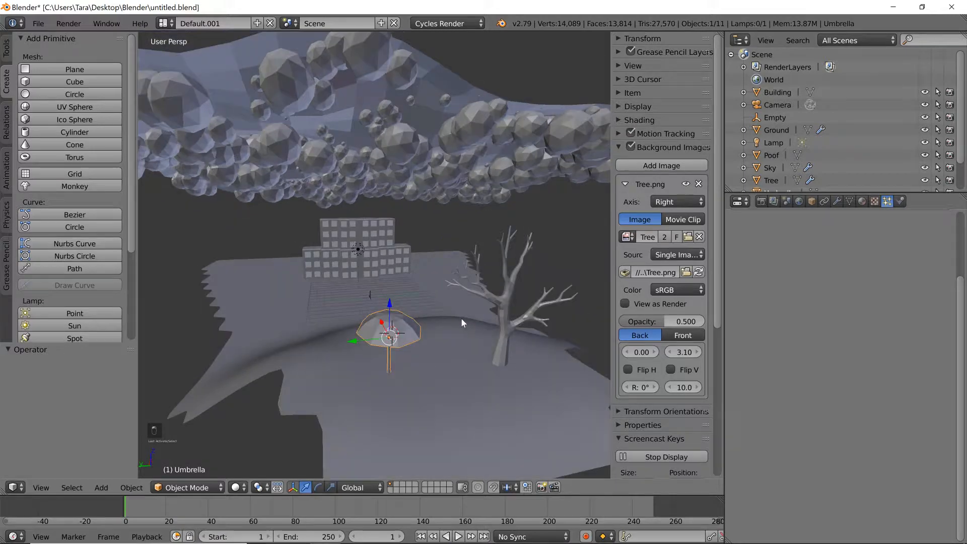
{"action": "left_click_drag", "start_coordinate": [610, 238], "coordinate": [715, 257]}
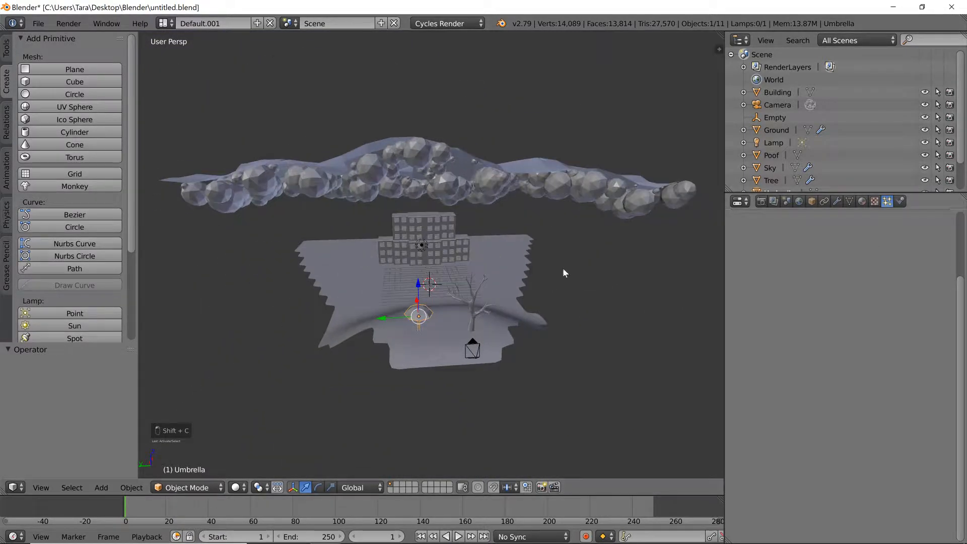
Examine the sky, building, ground, umbrella and tree from several angles.
{"action": "scroll", "coordinate": [420, 296], "scroll_direction": "up", "scroll_amount": 4}
{"action": "middle_click_drag", "start_coordinate": [420, 295], "coordinate": [431, 302]}
{"action": "scroll", "coordinate": [469, 330], "scroll_direction": "down", "scroll_amount": 4}
{"action": "middle_click_drag", "start_coordinate": [469, 327], "coordinate": [505, 172]}
{"action": "scroll", "coordinate": [482, 316], "scroll_direction": "up", "scroll_amount": 5}
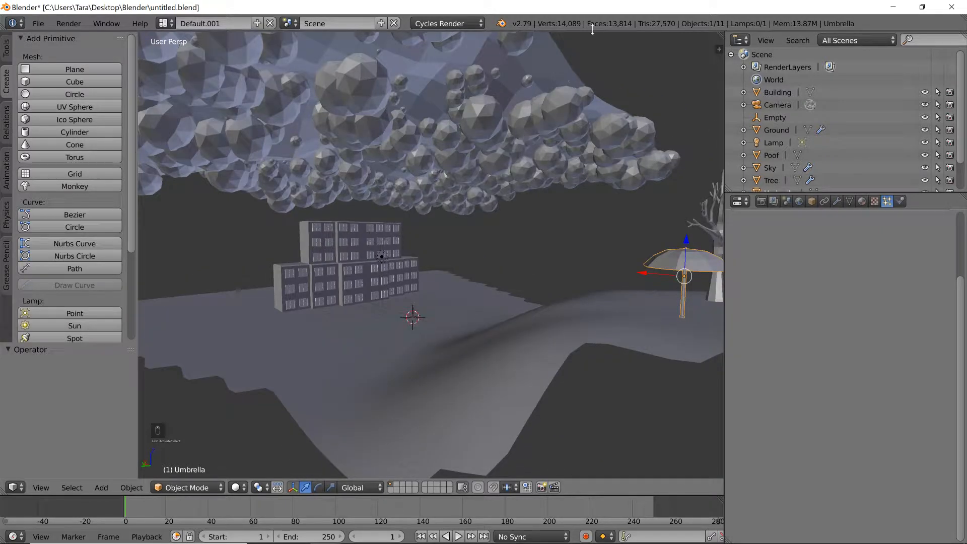
{"action": "scroll", "coordinate": [431, 274], "scroll_direction": "down", "scroll_amount": 5}
{"action": "middle_click_drag", "start_coordinate": [429, 269], "coordinate": [429, 277]}
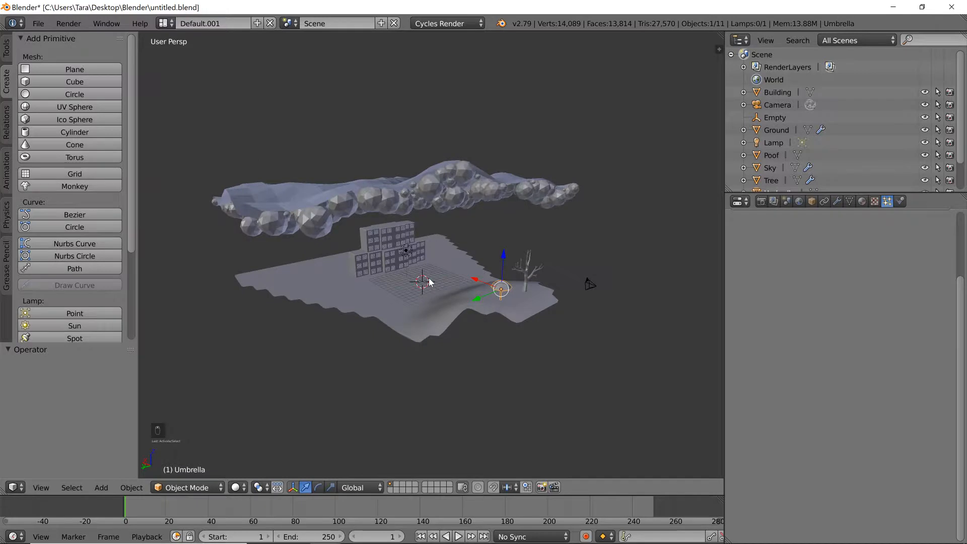
{"action": "scroll", "coordinate": [430, 282], "scroll_direction": "up", "scroll_amount": 3}
{"action": "scroll", "coordinate": [428, 278], "scroll_direction": "down", "scroll_amount": 2}
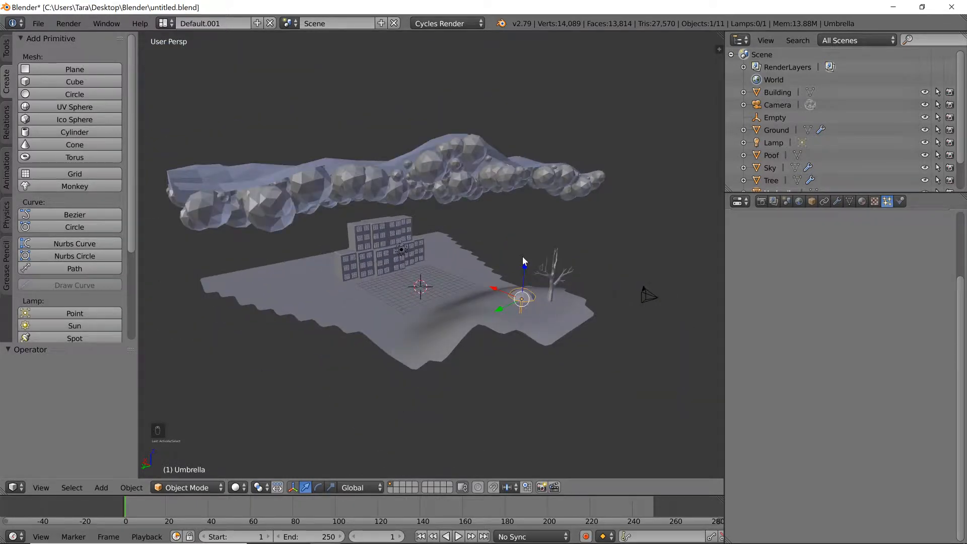
Hide all objects in the scene and recentre the empty 3D view on the world origin.
{"action": "key", "text": "a"}
{"action": "key", "text": "a"}
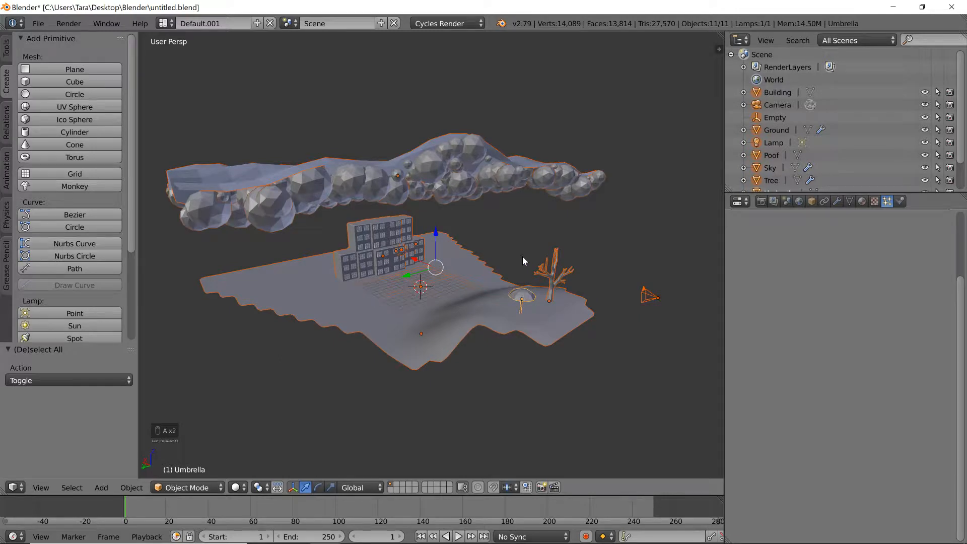
{"action": "key", "text": "h"}
{"action": "middle_click_drag", "start_coordinate": [446, 265], "coordinate": [457, 330]}
{"action": "middle_click_drag", "start_coordinate": [595, 275], "coordinate": [594, 297]}
{"action": "key", "text": "a"}
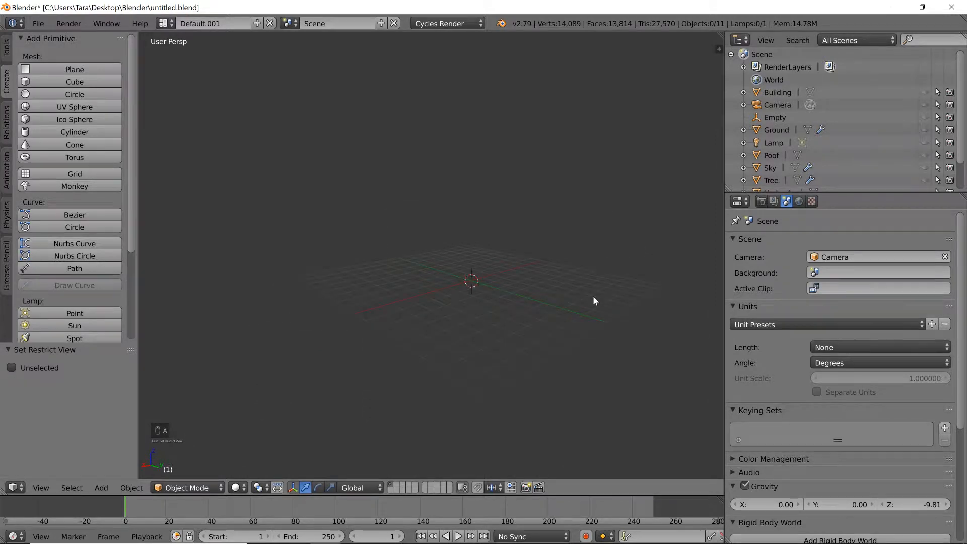
{"action": "key", "text": "alt+h"}
{"action": "key", "text": "h"}
{"action": "key", "text": "shift+c"}
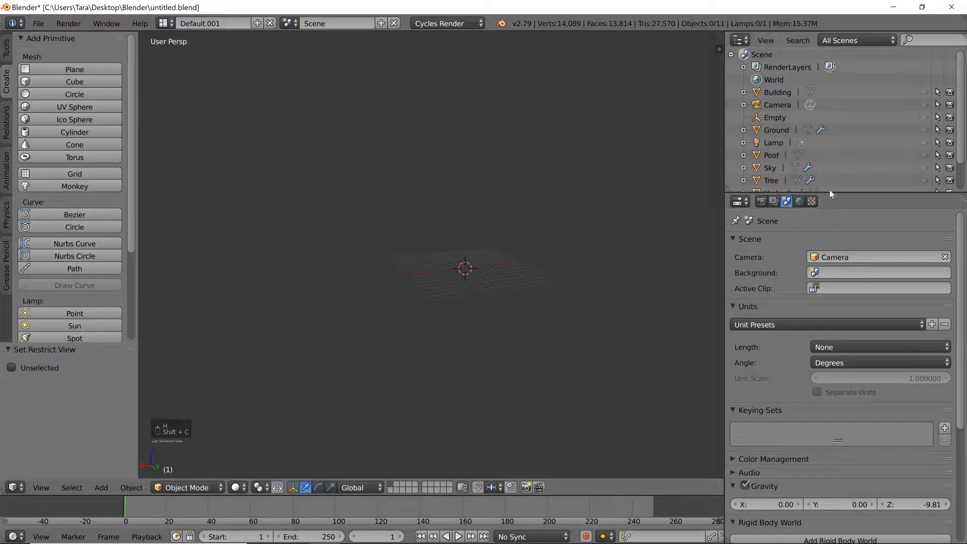
Enlarge the Outliner to show the full object list and widen the 3D view.
{"action": "left_click_drag", "start_coordinate": [830, 192], "coordinate": [818, 229]}
{"action": "scroll", "coordinate": [533, 310], "scroll_direction": "up", "scroll_amount": 4}
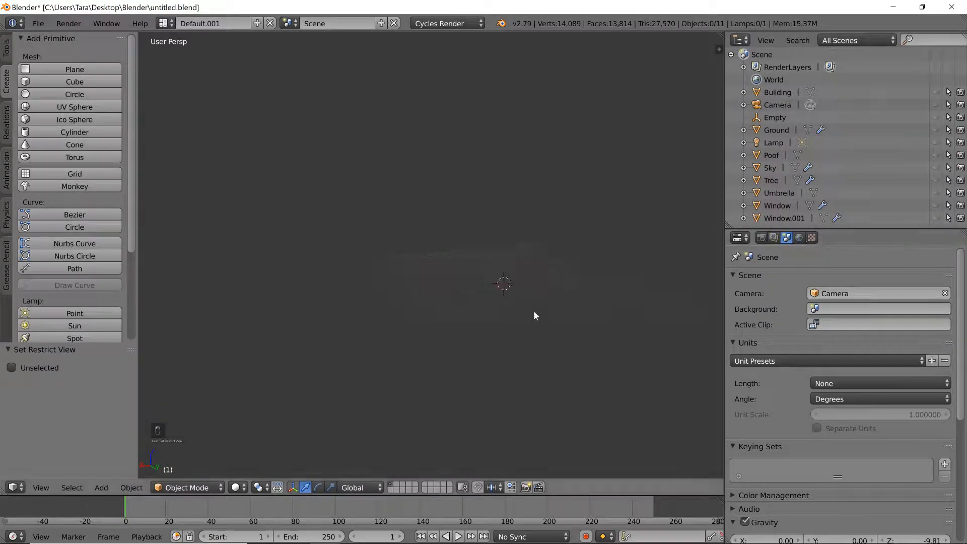
{"action": "middle_click_drag", "start_coordinate": [521, 323], "coordinate": [676, 326]}
{"action": "left_click_drag", "start_coordinate": [723, 288], "coordinate": [764, 276]}
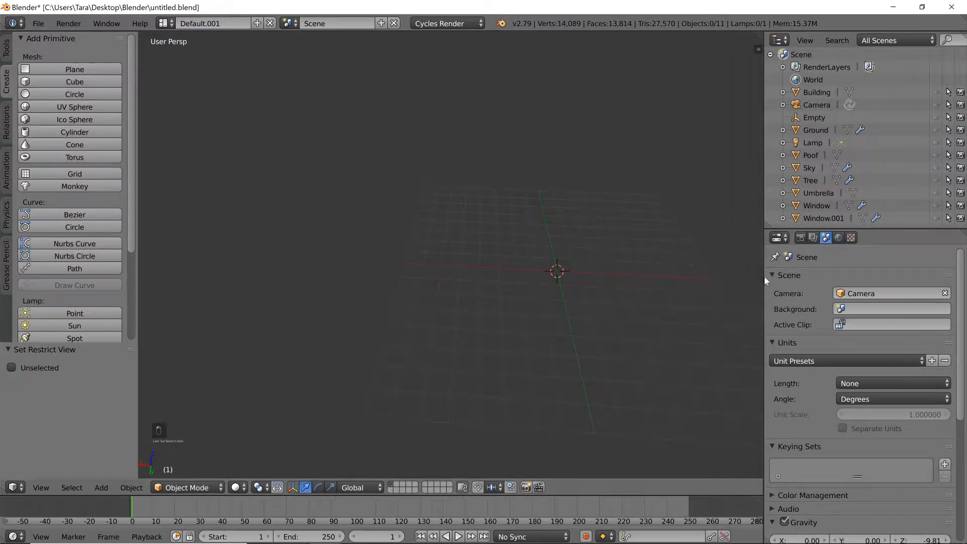
{"action": "key", "text": "shift+c"}
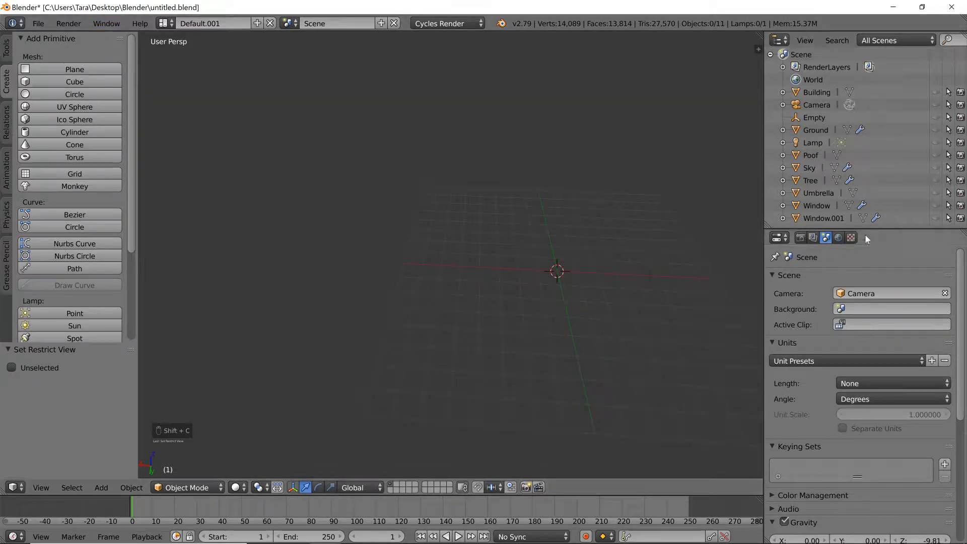
{"action": "left_click_drag", "start_coordinate": [860, 227], "coordinate": [859, 244]}
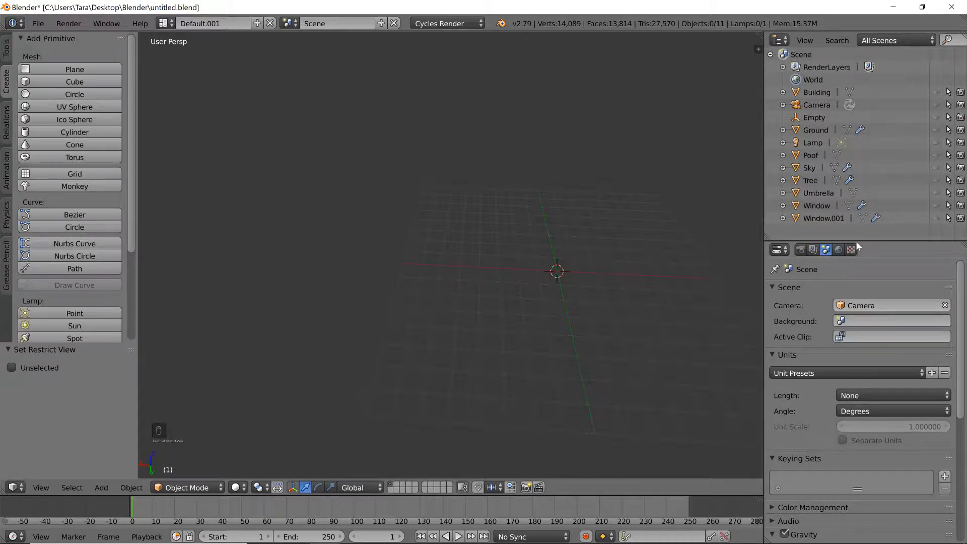
Add a cube at the world origin and rename it Person.
{"action": "left_click", "coordinate": [71, 81]}
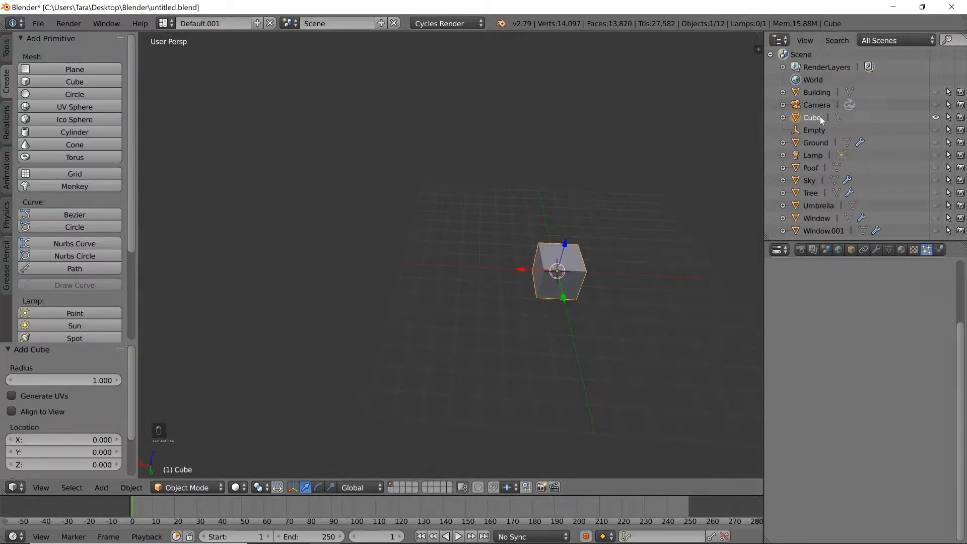
{"action": "double_click", "coordinate": [820, 117]}
{"action": "type", "text": "Perso"}
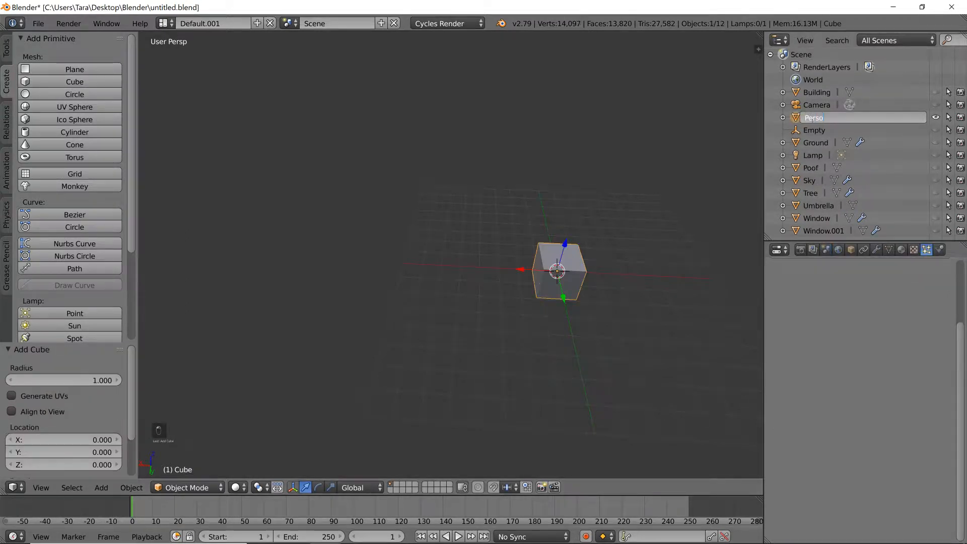
{"action": "type", "text": "n"}
{"action": "key", "text": "Return"}
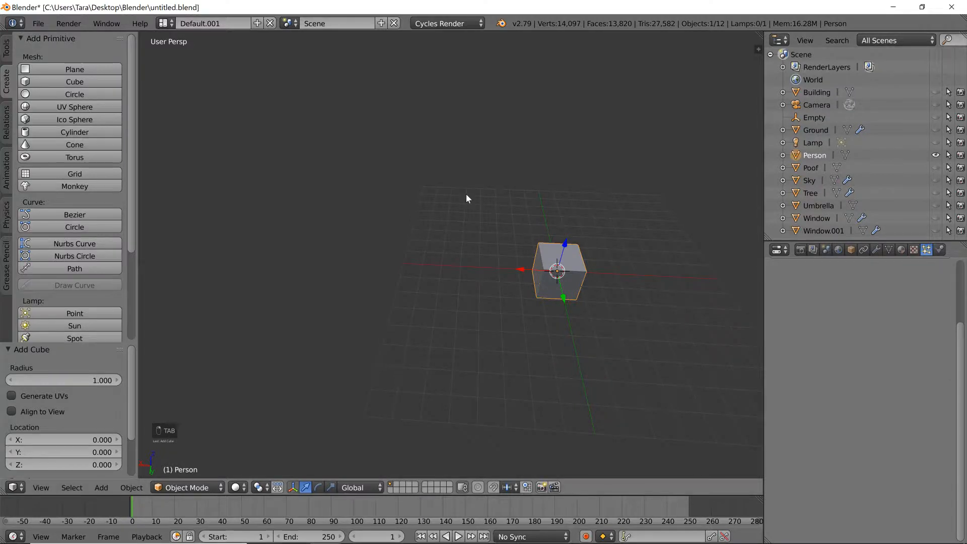
Put the Person cube into Edit Mode.
{"action": "key", "text": "Tab"}
{"action": "middle_click_drag", "start_coordinate": [414, 274], "coordinate": [499, 246]}
{"action": "scroll", "coordinate": [499, 246], "scroll_direction": "up", "scroll_amount": 3}
{"action": "middle_click_drag", "start_coordinate": [497, 176], "coordinate": [533, 233], "text": "shift"}
{"action": "scroll", "coordinate": [533, 233], "scroll_direction": "down", "scroll_amount": 5}
{"action": "scroll", "coordinate": [479, 216], "scroll_direction": "up", "scroll_amount": 2}
{"action": "key", "text": "w"}
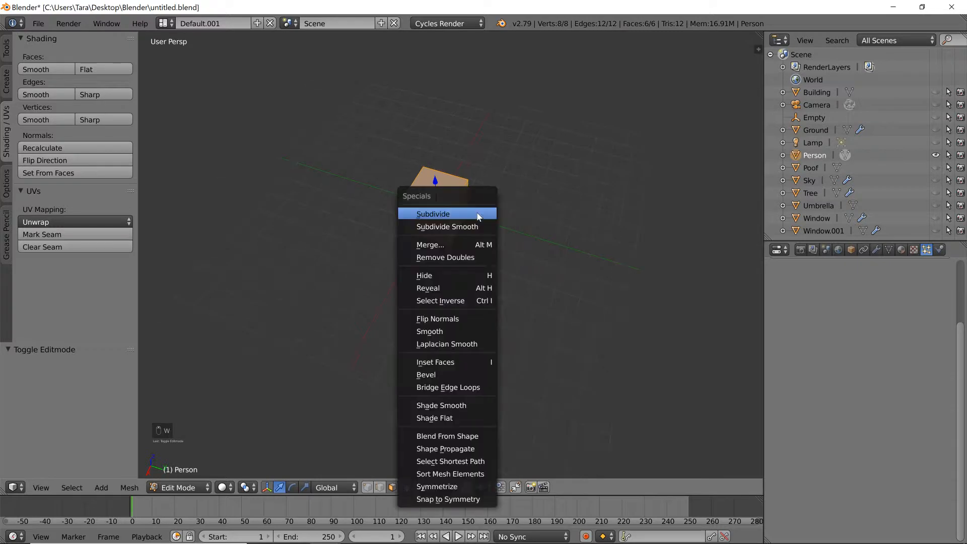
{"action": "left_click", "coordinate": [478, 217]}
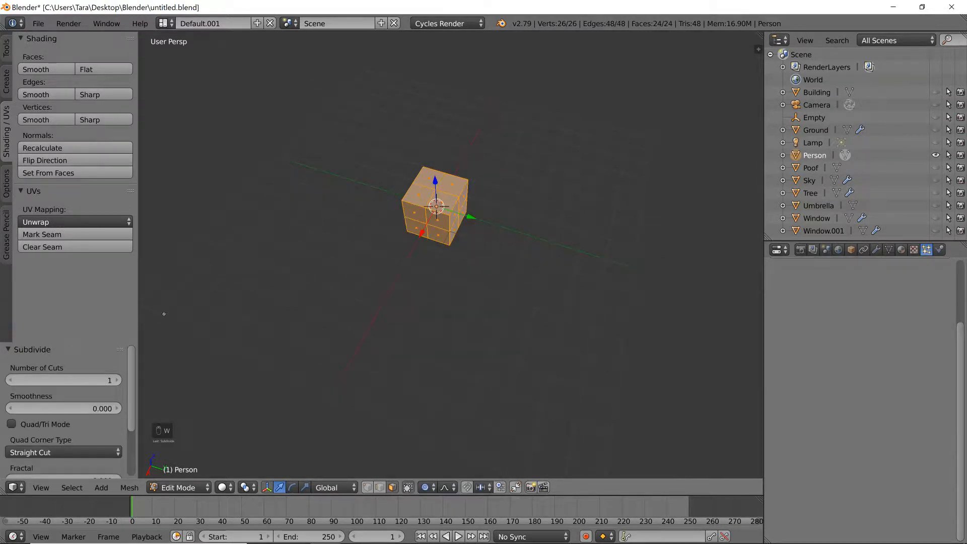
{"action": "key", "text": "ctrl+z"}
{"action": "key", "text": "e"}
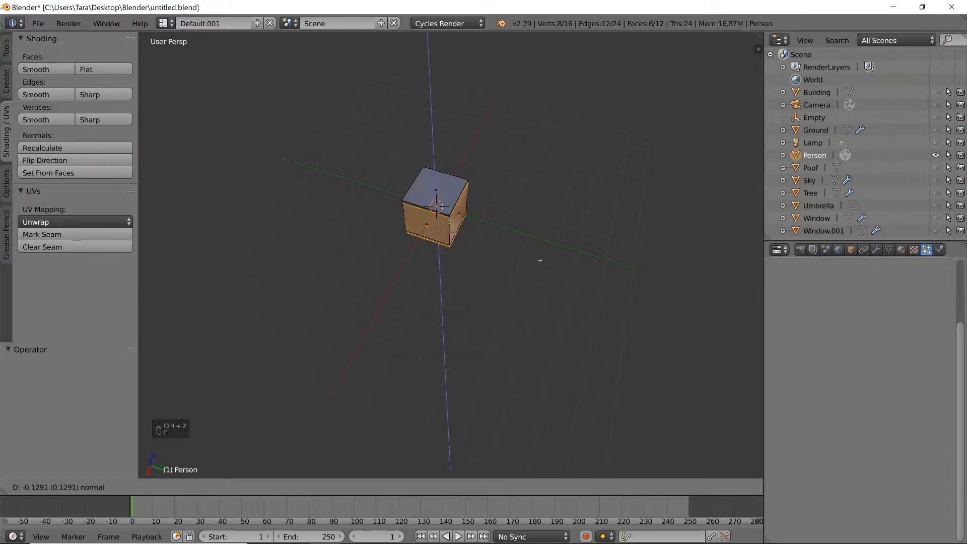
{"action": "right_click", "coordinate": [540, 260]}
{"action": "key", "text": "ctrl+z"}
Apply Subdivide Smooth to the whole Person cube to round it.
{"action": "key", "text": "w"}
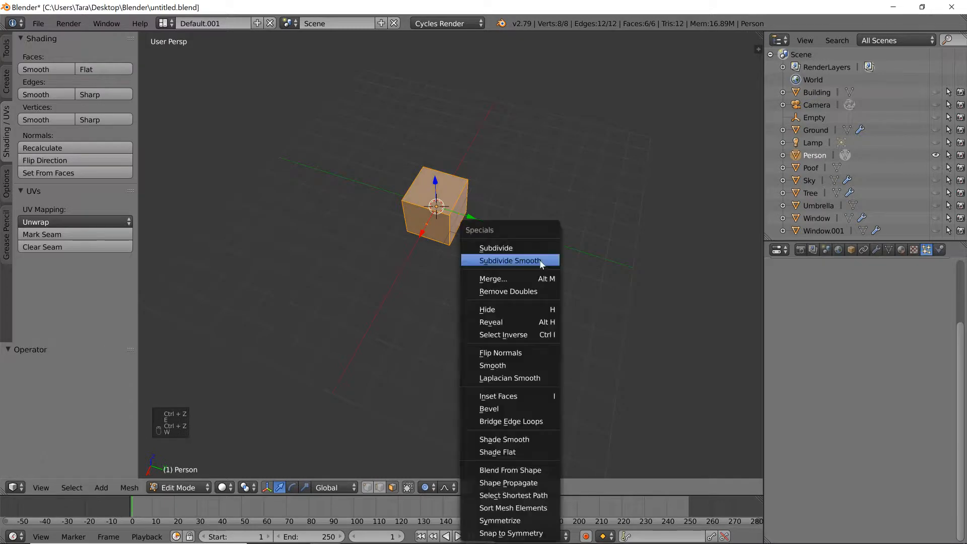
{"action": "left_click", "coordinate": [529, 262]}
{"action": "middle_click_drag", "start_coordinate": [483, 229], "coordinate": [564, 233]}
Switch the 3D view to quad view in wireframe display and deselect the whole mesh.
{"action": "key", "text": "ctrl+alt+q"}
{"action": "scroll", "coordinate": [261, 161], "scroll_direction": "up", "scroll_amount": 2}
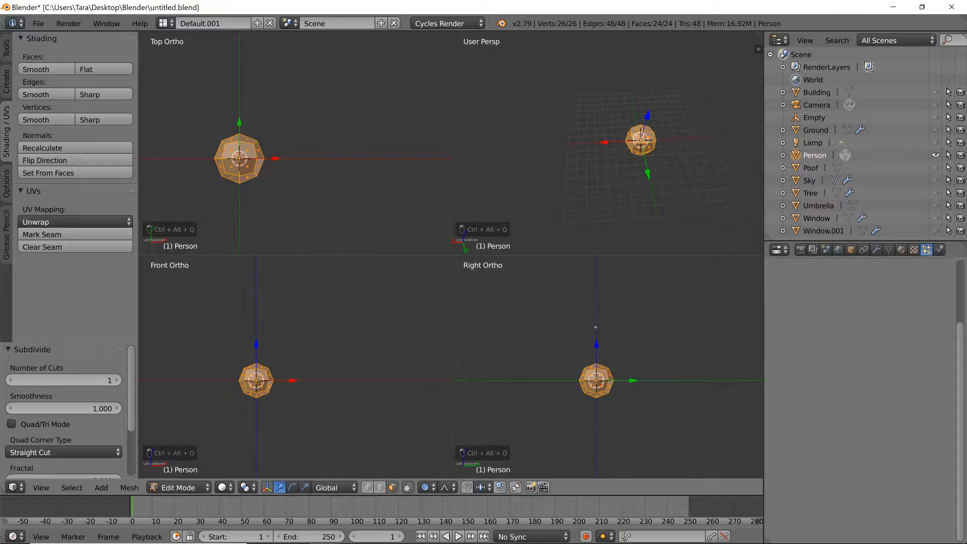
{"action": "key", "text": "z"}
{"action": "key", "text": "a"}
{"action": "scroll", "coordinate": [291, 143], "scroll_direction": "up", "scroll_amount": 3}
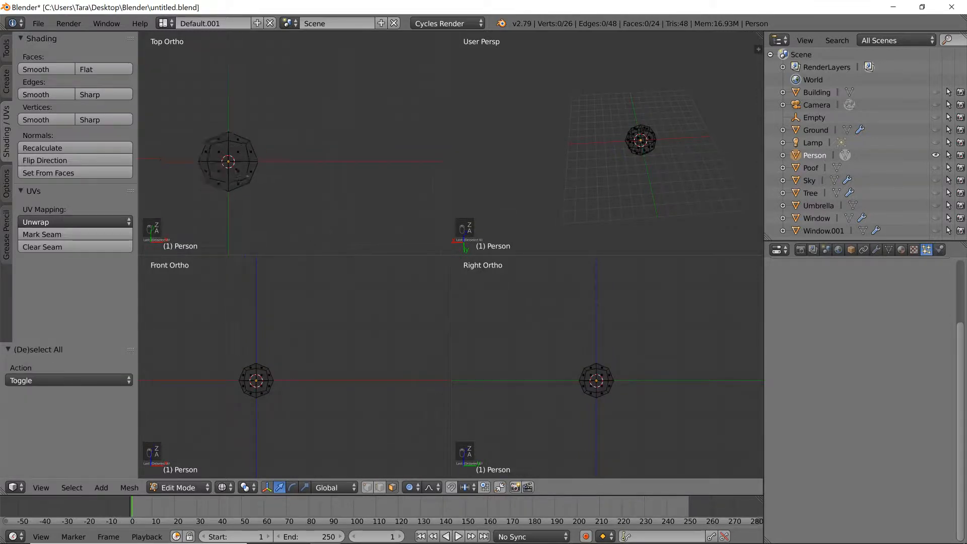
{"action": "middle_click_drag", "start_coordinate": [203, 175], "coordinate": [330, 137], "text": "shift"}
{"action": "key", "text": "b"}
{"action": "left_click_drag", "start_coordinate": [328, 72], "coordinate": [272, 226]}
{"action": "left_click", "coordinate": [272, 226]}
{"action": "key", "text": "a"}
Box-select the negative-X half of the rounded mesh in the top view and delete its faces.
{"action": "key", "text": "b"}
{"action": "left_click_drag", "start_coordinate": [329, 66], "coordinate": [270, 213]}
{"action": "scroll", "coordinate": [607, 366], "scroll_direction": "up", "scroll_amount": 6}
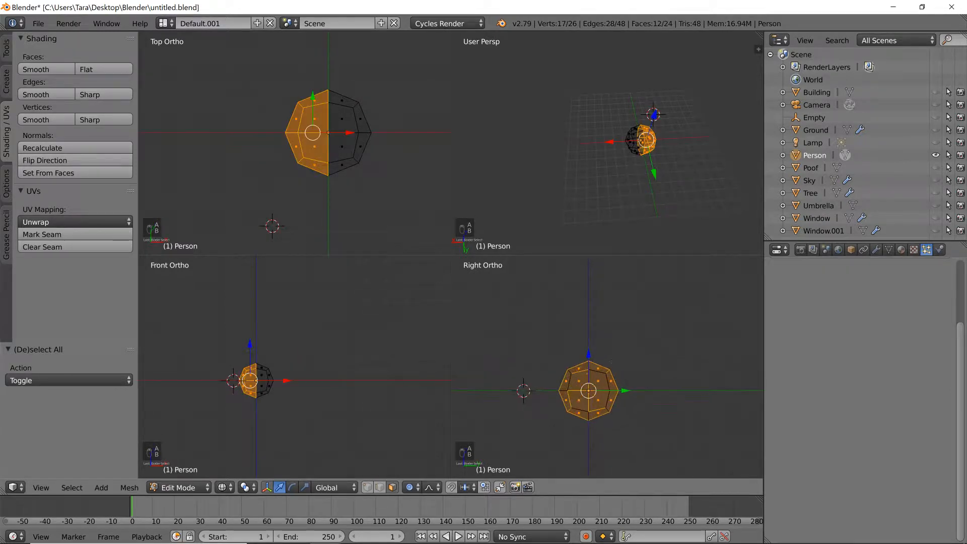
{"action": "key", "text": "Delete"}
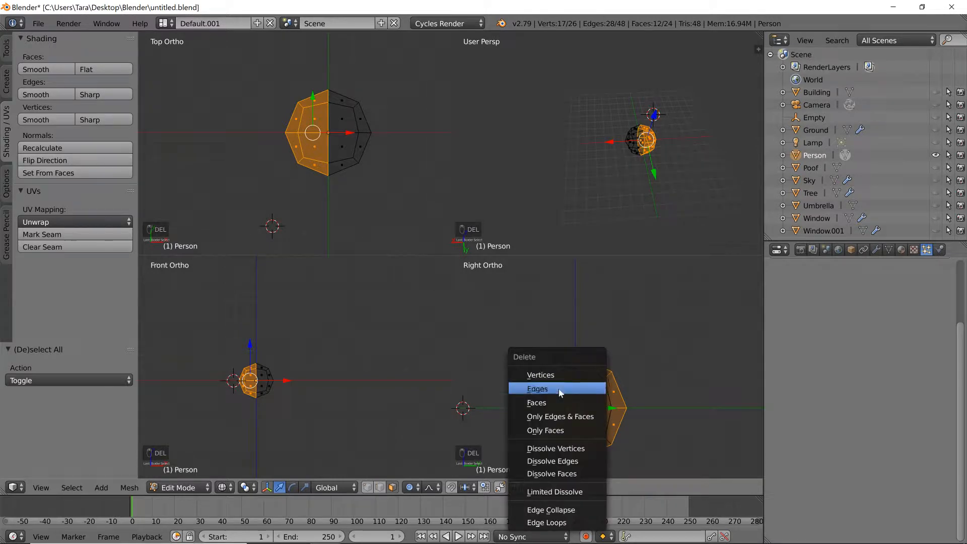
{"action": "left_click", "coordinate": [539, 404]}
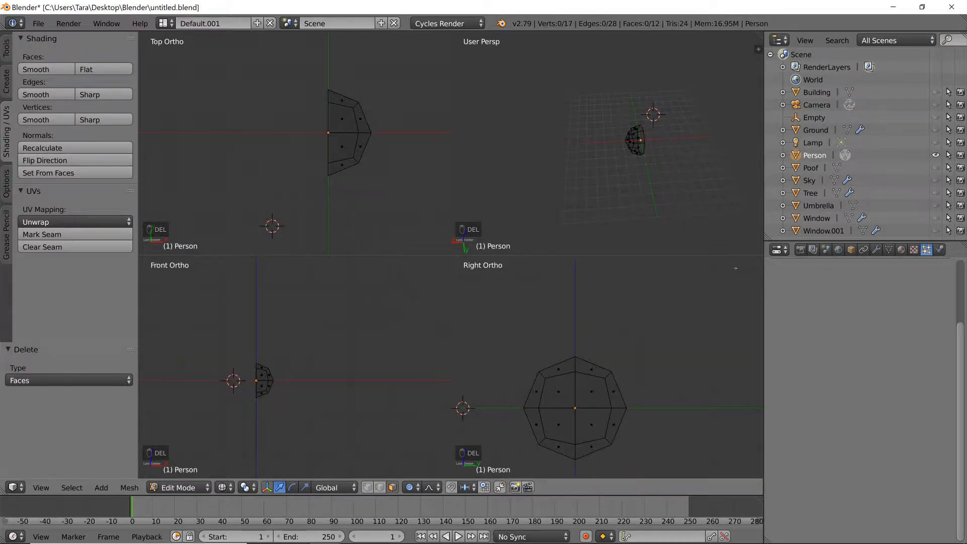
Add a Mirror modifier to the Person half mesh, mirroring across the X axis.
{"action": "left_click", "coordinate": [877, 249]}
{"action": "left_click", "coordinate": [850, 292]}
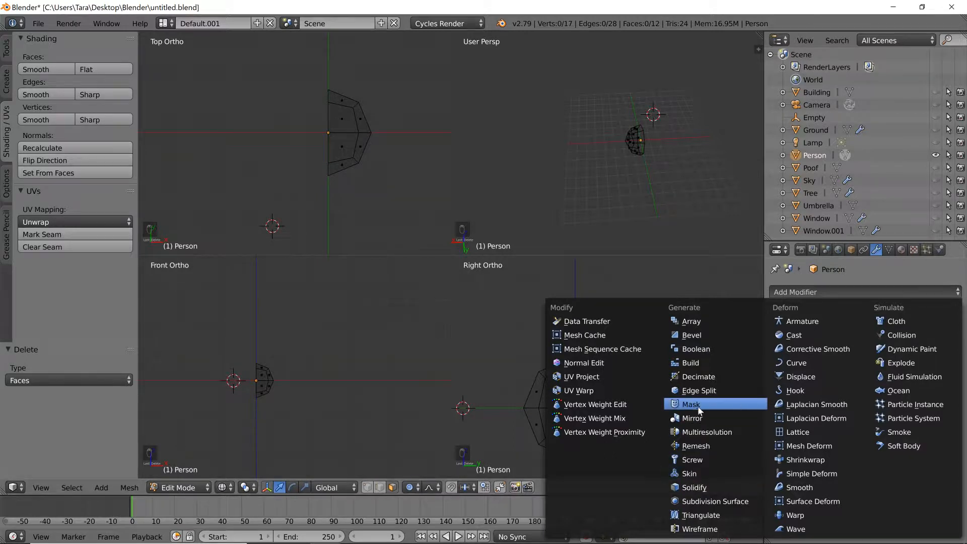
{"action": "left_click", "coordinate": [694, 418]}
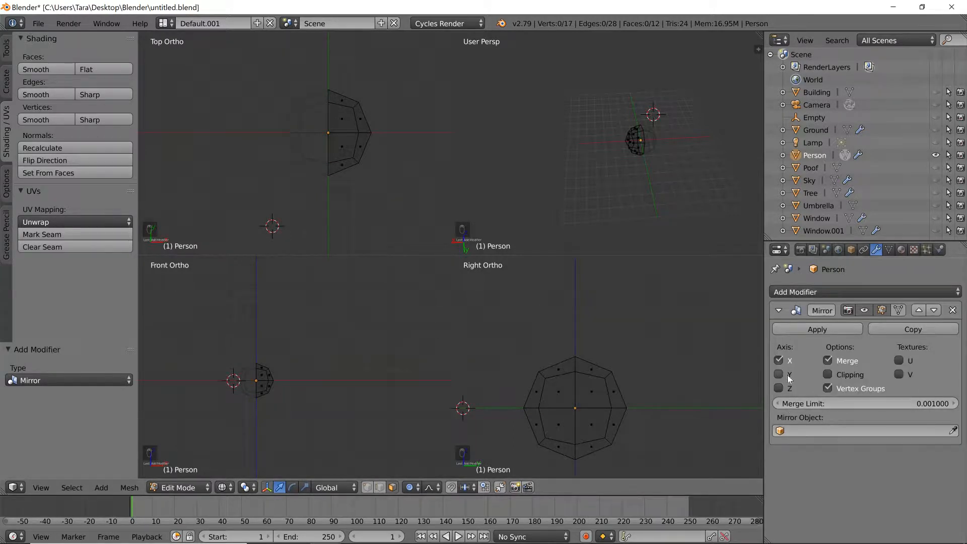
Return the quad view to a single perspective view with solid shading.
{"action": "key", "text": "ctrl+alt+q"}
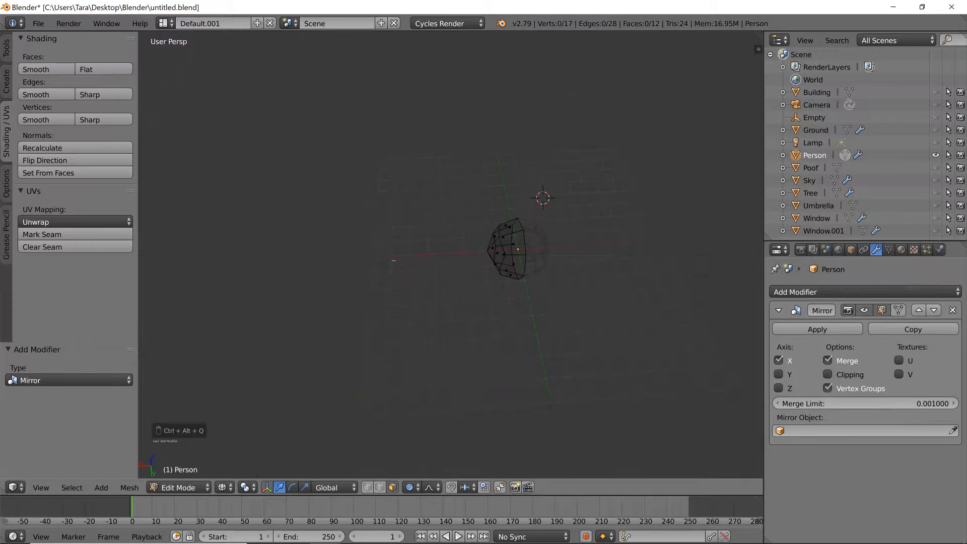
{"action": "key", "text": "z"}
{"action": "middle_click_drag", "start_coordinate": [404, 224], "coordinate": [441, 253]}
{"action": "scroll", "coordinate": [469, 272], "scroll_direction": "up", "scroll_amount": 2}
{"action": "middle_click_drag", "start_coordinate": [489, 298], "coordinate": [571, 261]}
{"action": "scroll", "coordinate": [571, 261], "scroll_direction": "up", "scroll_amount": 3}
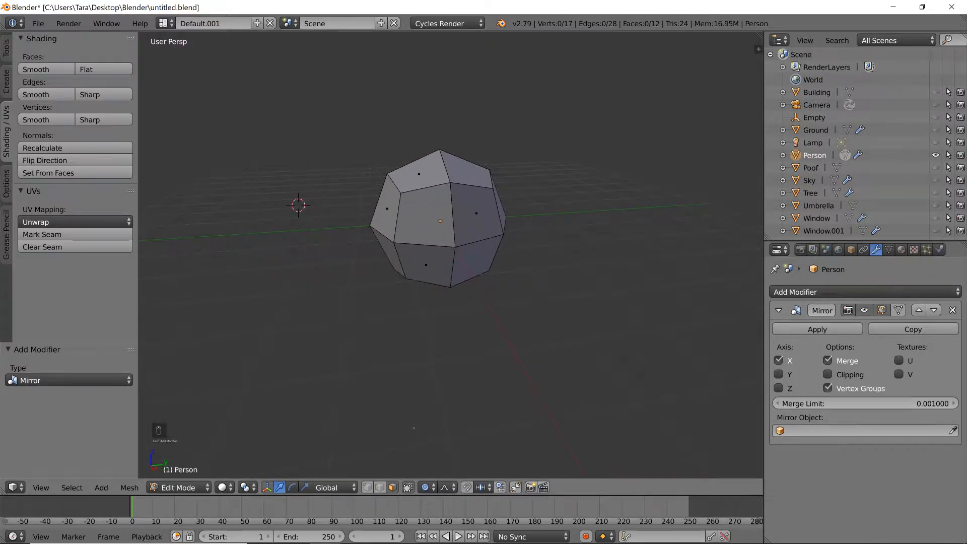
Switch to vertex selection and select the outermost vertex of the rounded mesh on the positive Y side.
{"action": "left_click", "coordinate": [367, 487]}
{"action": "right_click", "coordinate": [372, 229]}
{"action": "middle_click_drag", "start_coordinate": [418, 212], "coordinate": [437, 186]}
{"action": "middle_click_drag", "start_coordinate": [612, 214], "coordinate": [496, 232]}
{"action": "scroll", "coordinate": [584, 237], "scroll_direction": "down", "scroll_amount": 3}
{"action": "right_click", "coordinate": [474, 232]}
{"action": "scroll", "coordinate": [488, 238], "scroll_direction": "up", "scroll_amount": 2}
{"action": "key", "text": "g"}
{"action": "key", "text": "x"}
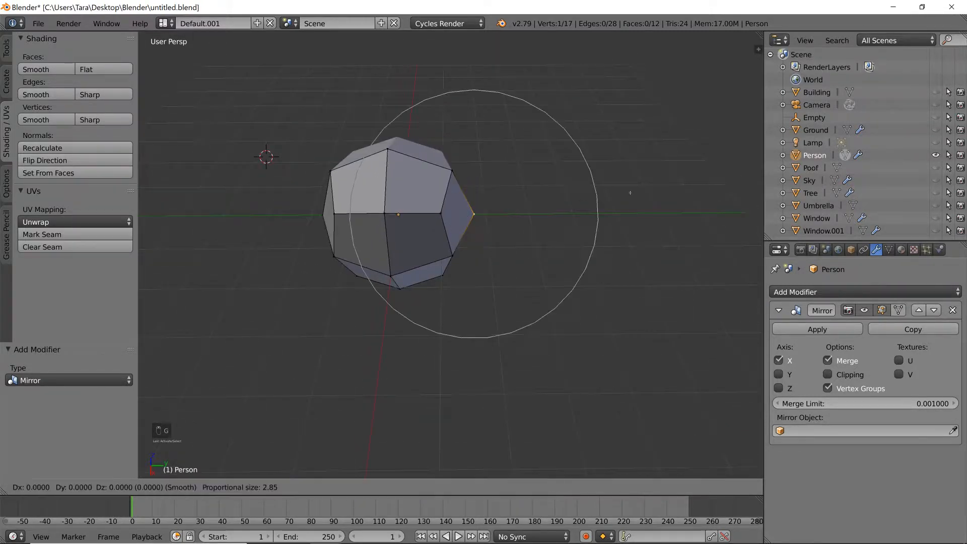
{"action": "right_click", "coordinate": [590, 190]}
{"action": "key", "text": "g"}
{"action": "key", "text": "y"}
{"action": "right_click", "coordinate": [583, 187]}
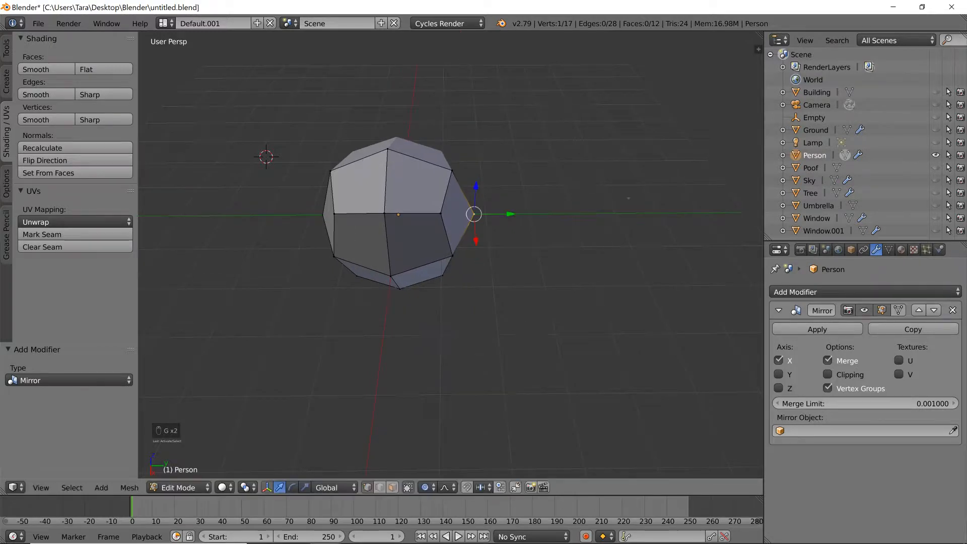
Enable Clipping in the Mirror modifier and move the selected vertex -0.268 along Y with proportional editing.
{"action": "scroll", "coordinate": [604, 221], "scroll_direction": "up", "scroll_amount": 2}
{"action": "key", "text": "g"}
{"action": "key", "text": "y"}
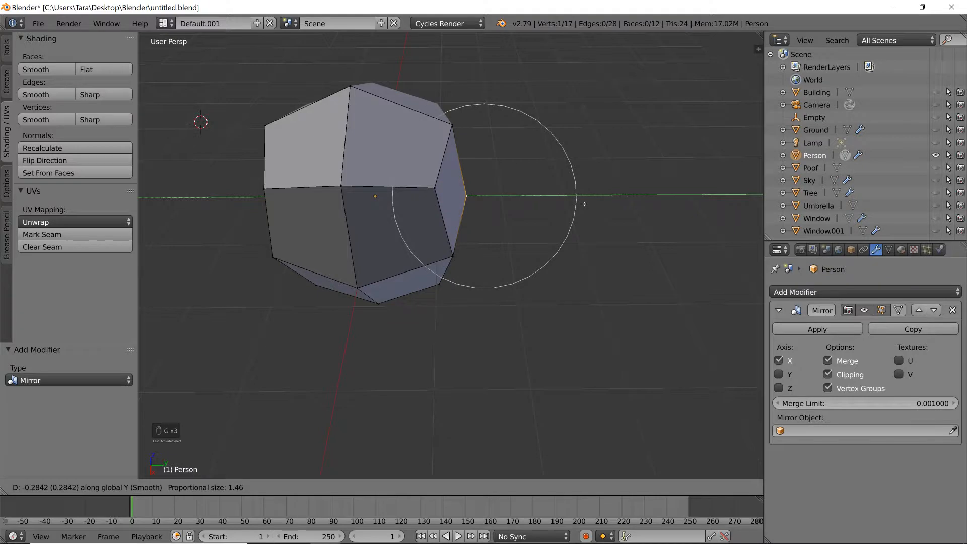
{"action": "left_click", "coordinate": [568, 204]}
{"action": "middle_click_drag", "start_coordinate": [568, 204], "coordinate": [495, 237]}
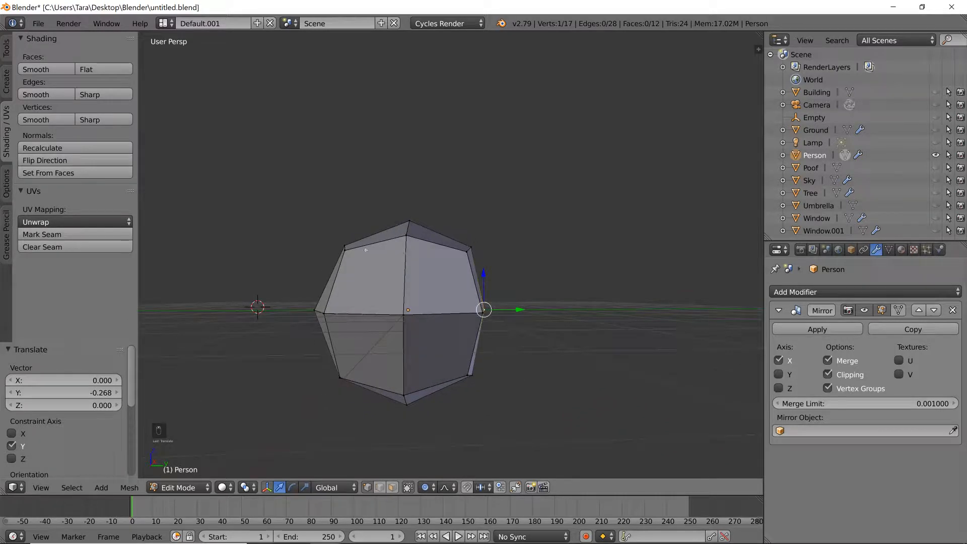
Examine the mirrored head shape from the sides and from below.
{"action": "middle_click_drag", "start_coordinate": [367, 264], "coordinate": [559, 262]}
{"action": "middle_click_drag", "start_coordinate": [555, 302], "coordinate": [584, 286]}
{"action": "scroll", "coordinate": [462, 295], "scroll_direction": "up", "scroll_amount": 3}
{"action": "scroll", "coordinate": [462, 296], "scroll_direction": "down", "scroll_amount": 3}
{"action": "middle_click_drag", "start_coordinate": [462, 295], "coordinate": [588, 304]}
{"action": "scroll", "coordinate": [464, 319], "scroll_direction": "up", "scroll_amount": 2}
{"action": "scroll", "coordinate": [464, 319], "scroll_direction": "down", "scroll_amount": 5}
{"action": "scroll", "coordinate": [588, 303], "scroll_direction": "up", "scroll_amount": 3}
{"action": "middle_click_drag", "start_coordinate": [531, 290], "coordinate": [488, 222], "text": "shift"}
{"action": "scroll", "coordinate": [492, 253], "scroll_direction": "down", "scroll_amount": 2}
{"action": "middle_click_drag", "start_coordinate": [548, 302], "coordinate": [558, 261]}
Add two loop cuts to the head, one through the band of faces on each side along Y.
{"action": "key", "text": "ctrl+r"}
{"action": "left_click", "coordinate": [559, 261]}
{"action": "key", "text": "ctrl+r"}
{"action": "left_click", "coordinate": [456, 308]}
Add a loop cut around the half head parallel to the mirror plane, undoing and placing it a second time.
{"action": "key", "text": "ctrl+r"}
{"action": "left_click", "coordinate": [454, 311]}
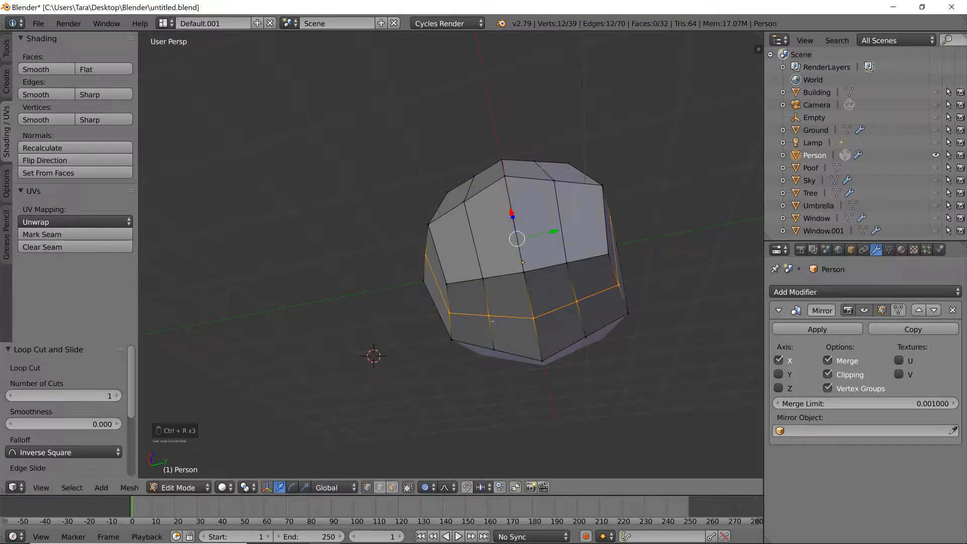
{"action": "middle_click_drag", "start_coordinate": [547, 304], "coordinate": [479, 228]}
{"action": "key", "text": "ctrl+z"}
{"action": "key", "text": "ctrl+r"}
{"action": "left_click", "coordinate": [402, 320]}
{"action": "left_click", "coordinate": [402, 321]}
Select the two underside faces of the head beside the mirror plane and extrude them -0.933 along Z as a neck.
{"action": "scroll", "coordinate": [508, 274], "scroll_direction": "up", "scroll_amount": 2}
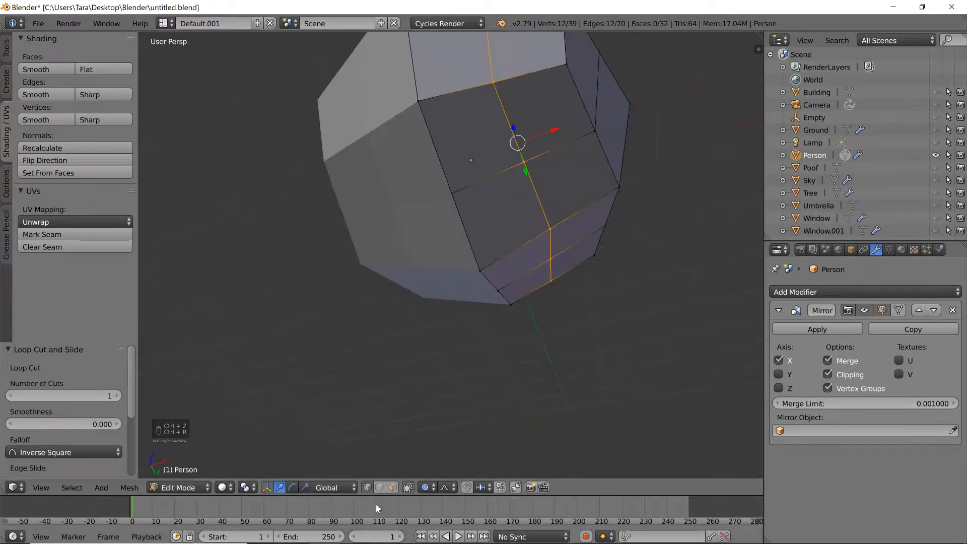
{"action": "left_click", "coordinate": [391, 486]}
{"action": "right_click", "coordinate": [492, 216]}
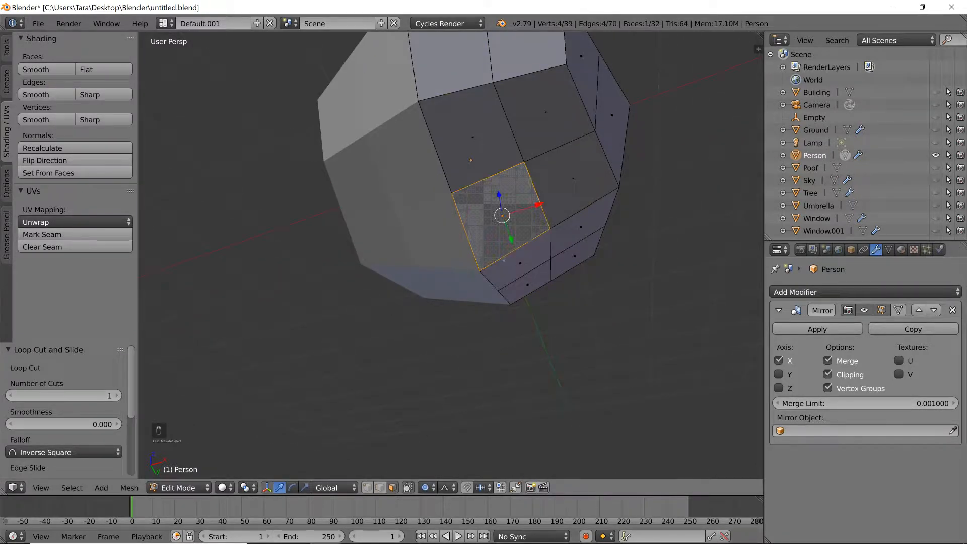
{"action": "middle_click_drag", "start_coordinate": [505, 263], "coordinate": [568, 274]}
{"action": "key", "text": "e"}
{"action": "key", "text": "z"}
{"action": "left_click", "coordinate": [550, 467]}
{"action": "scroll", "coordinate": [550, 449], "scroll_direction": "down", "scroll_amount": 3}
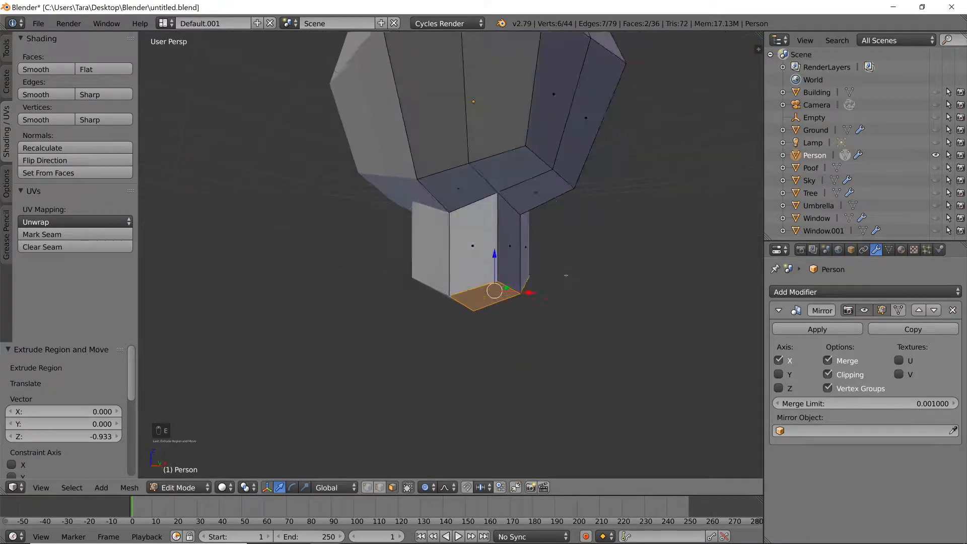
Move the neck's end faces another -0.358 along Z with a reduced proportional editing radius.
{"action": "key", "text": "g"}
{"action": "key", "text": "z"}
{"action": "scroll", "coordinate": [569, 300], "scroll_direction": "up", "scroll_amount": 4}
{"action": "scroll", "coordinate": [569, 301], "scroll_direction": "down", "scroll_amount": 6}
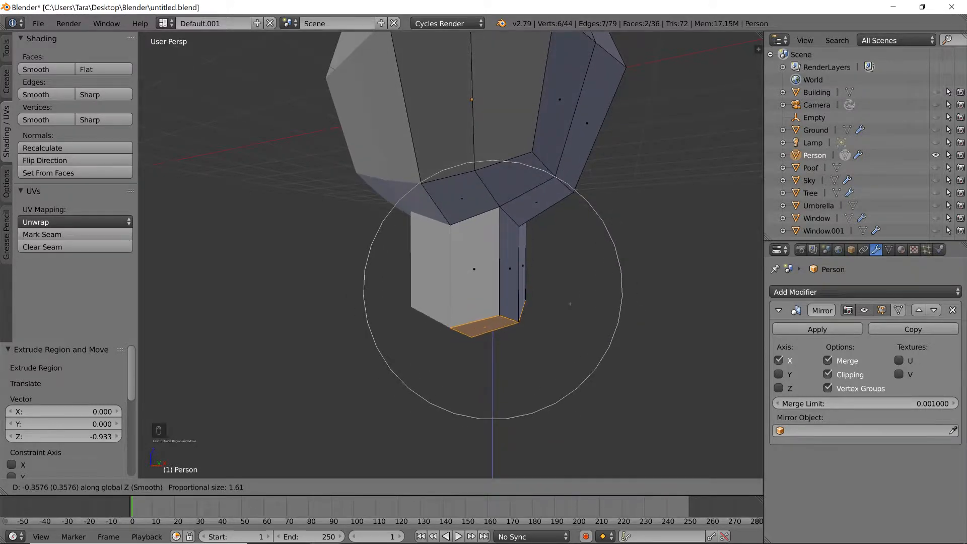
{"action": "left_click", "coordinate": [572, 292]}
{"action": "middle_click_drag", "start_coordinate": [571, 291], "coordinate": [550, 285]}
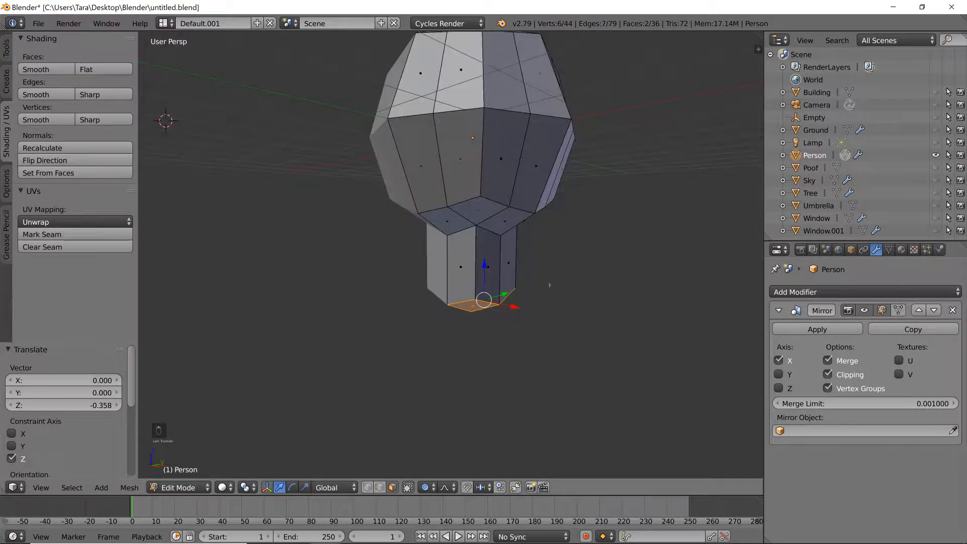
Flatten the neck's end faces by scaling them to 0 along Z.
{"action": "key", "text": "s"}
{"action": "key", "text": "z"}
{"action": "scroll", "coordinate": [543, 281], "scroll_direction": "up", "scroll_amount": 3}
{"action": "key", "text": "0"}
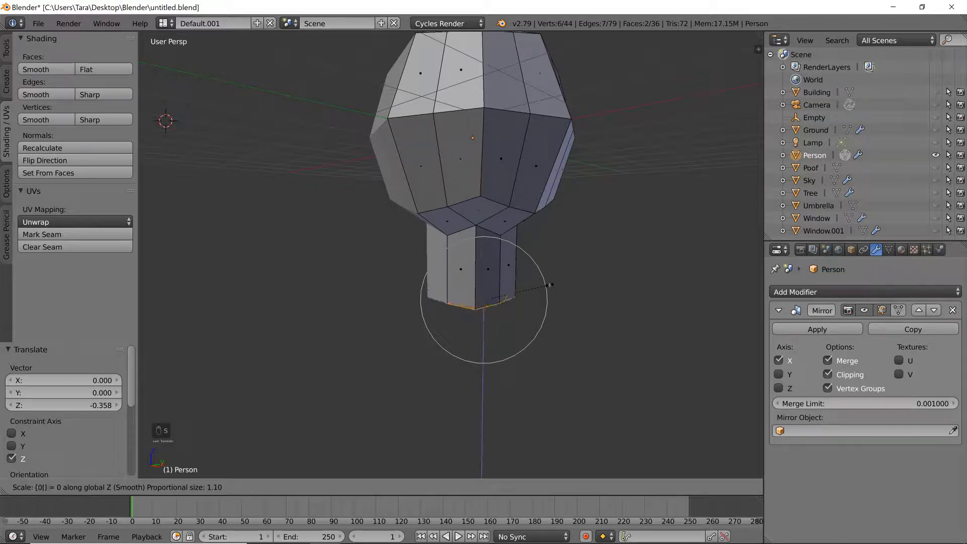
{"action": "key", "text": "Return"}
Switch to edge selection and shift the geometry where the neck meets the head 0.143 along Y.
{"action": "middle_click_drag", "start_coordinate": [543, 280], "coordinate": [458, 226]}
{"action": "scroll", "coordinate": [534, 255], "scroll_direction": "down", "scroll_amount": 5}
{"action": "scroll", "coordinate": [542, 251], "scroll_direction": "up", "scroll_amount": 4}
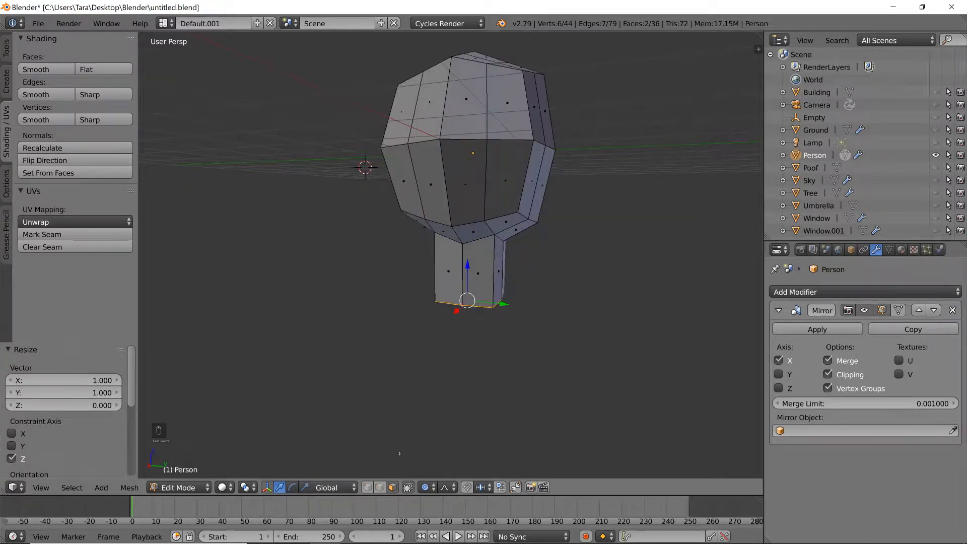
{"action": "left_click", "coordinate": [379, 487]}
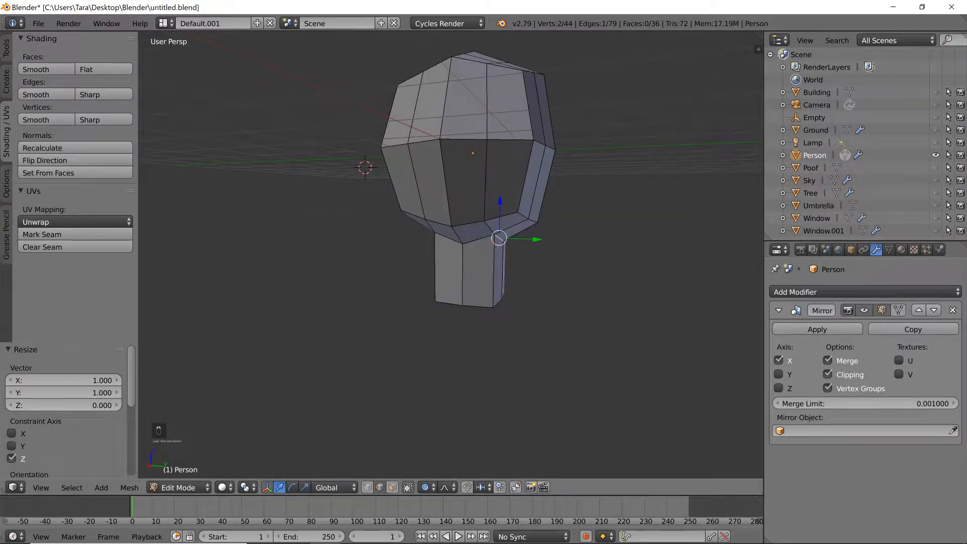
{"action": "middle_click_drag", "start_coordinate": [502, 267], "coordinate": [509, 297]}
{"action": "middle_click_drag", "start_coordinate": [508, 251], "coordinate": [476, 226]}
{"action": "middle_click_drag", "start_coordinate": [519, 260], "coordinate": [445, 229]}
{"action": "key", "text": "g"}
{"action": "middle_click", "coordinate": [536, 262]}
{"action": "right_click", "coordinate": [540, 262]}
{"action": "key", "text": "y"}
{"action": "key", "text": "g"}
{"action": "middle_click", "coordinate": [516, 241]}
{"action": "scroll", "coordinate": [518, 240], "scroll_direction": "up", "scroll_amount": 4}
{"action": "left_click", "coordinate": [521, 240]}
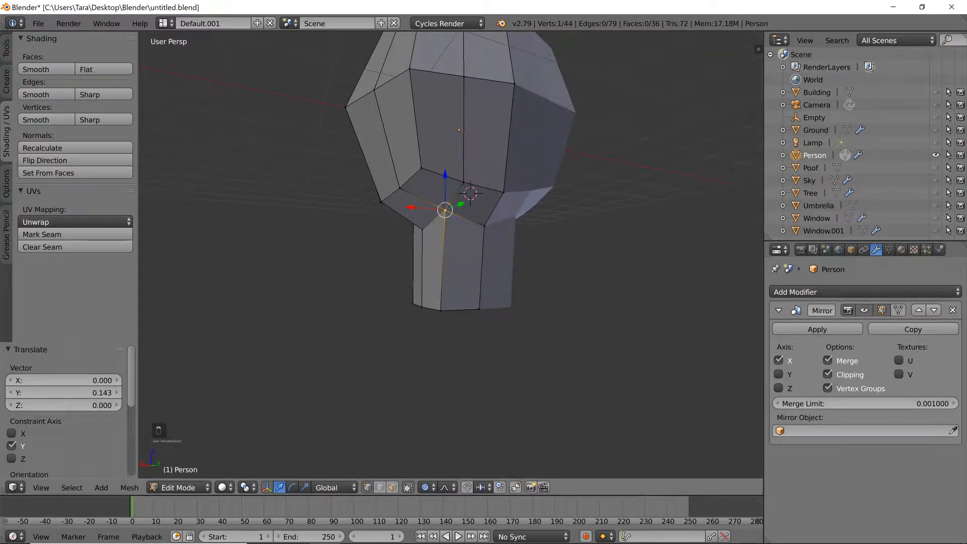
Reposition vertices where the neck joins the head along single axes, including a 0.023 move along Z.
{"action": "key", "text": "g"}
{"action": "middle_click", "coordinate": [445, 222]}
{"action": "left_click", "coordinate": [443, 222]}
{"action": "middle_click_drag", "start_coordinate": [443, 222], "coordinate": [449, 244]}
{"action": "middle_click", "coordinate": [469, 228]}
{"action": "left_click", "coordinate": [469, 235]}
{"action": "key", "text": "g"}
{"action": "middle_click", "coordinate": [412, 233]}
{"action": "left_click", "coordinate": [412, 232]}
Move further vertices around the top of the neck to round its outline, and check the shape in Object Mode.
{"action": "right_click", "coordinate": [413, 222]}
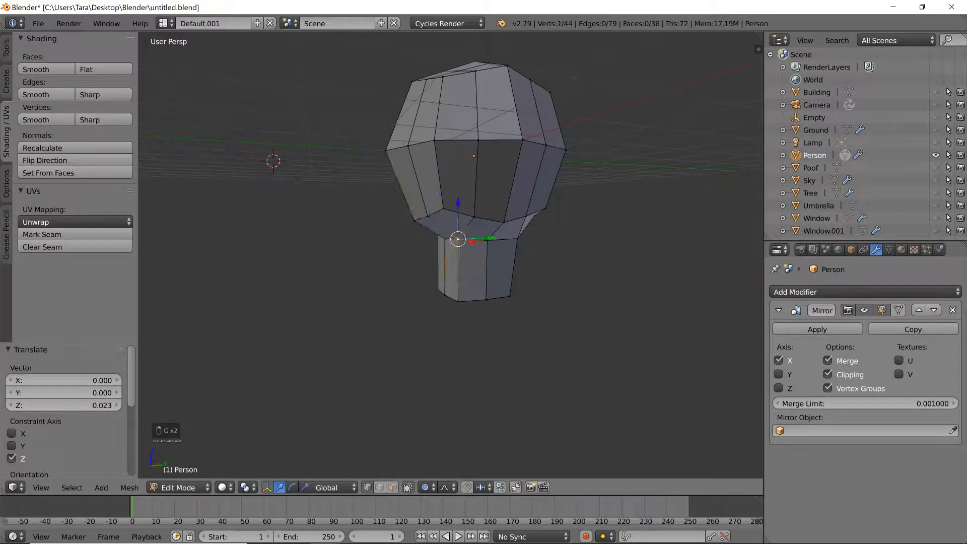
{"action": "key", "text": "g"}
{"action": "middle_click", "coordinate": [435, 236]}
{"action": "left_click", "coordinate": [432, 233]}
{"action": "mouse_move", "coordinate": [432, 233]}
{"action": "middle_mouse_down"}
{"action": "mouse_move", "coordinate": [423, 226]}
{"action": "mouse_move", "coordinate": [493, 243]}
{"action": "mouse_move", "coordinate": [421, 231]}
{"action": "middle_mouse_up"}
{"action": "right_click", "coordinate": [453, 231]}
{"action": "key", "text": "g"}
{"action": "middle_click", "coordinate": [454, 233]}
{"action": "left_click", "coordinate": [450, 238]}
{"action": "key", "text": "g"}
{"action": "middle_click", "coordinate": [445, 233]}
{"action": "left_click", "coordinate": [445, 237]}
{"action": "key", "text": "Tab"}
{"action": "key", "text": "Tab"}
{"action": "scroll", "coordinate": [421, 231], "scroll_direction": "up", "scroll_amount": 5}
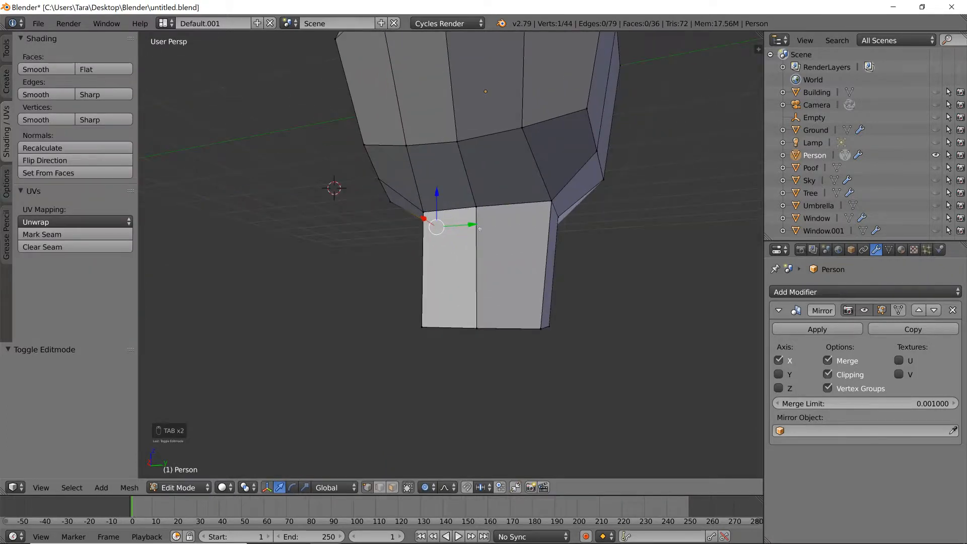
Adjust the neck's outer side, moving its vertical edge 0.016 along X.
{"action": "middle_click_drag", "start_coordinate": [467, 316], "coordinate": [500, 277]}
{"action": "key", "text": "g"}
{"action": "middle_click", "coordinate": [462, 296]}
{"action": "left_click", "coordinate": [464, 300]}
{"action": "key", "text": "g"}
{"action": "left_click", "coordinate": [500, 277]}
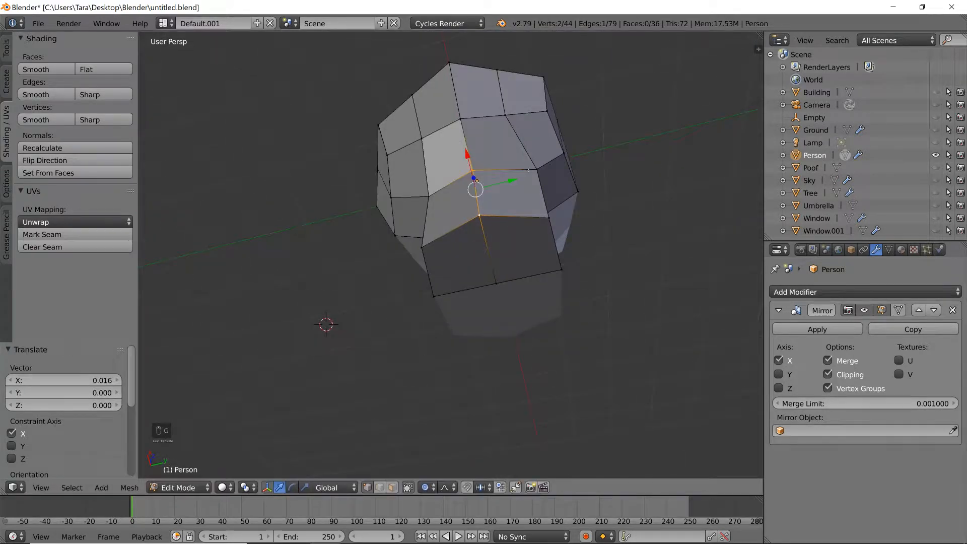
Select another part of the neck's outline and move it -0.060 along Y.
{"action": "middle_click_drag", "start_coordinate": [561, 220], "coordinate": [542, 276]}
{"action": "right_click", "coordinate": [509, 148]}
{"action": "key", "text": "g"}
{"action": "key", "text": "y"}
{"action": "right_click", "coordinate": [530, 272]}
{"action": "key", "text": "g"}
{"action": "key", "text": "y"}
{"action": "left_click", "coordinate": [529, 272]}
Select the two faces closing the neck's lower end and delete them.
{"action": "middle_click_drag", "start_coordinate": [529, 272], "coordinate": [464, 258]}
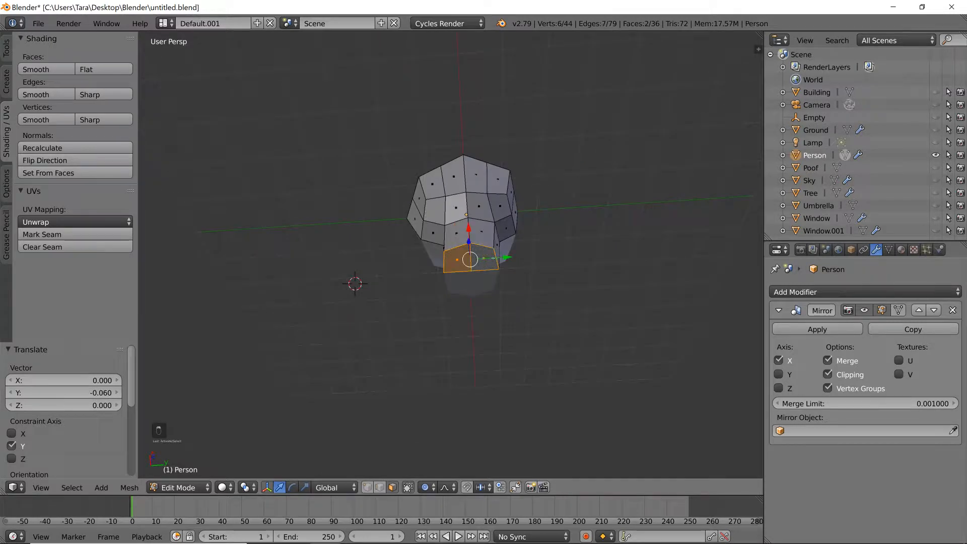
{"action": "key", "text": "x"}
{"action": "left_click", "coordinate": [493, 258]}
Select the open edge loop at the neck's lower end and extrude it -0.322 along Z.
{"action": "scroll", "coordinate": [493, 258], "scroll_direction": "up", "scroll_amount": 3}
{"action": "middle_click_drag", "start_coordinate": [465, 312], "coordinate": [461, 336]}
{"action": "scroll", "coordinate": [512, 322], "scroll_direction": "down", "scroll_amount": 3}
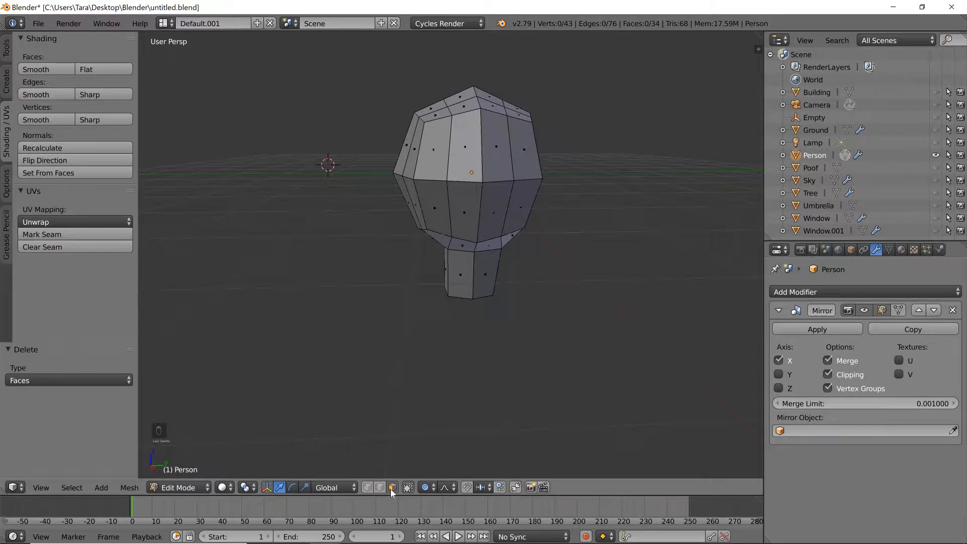
{"action": "left_click", "coordinate": [72, 488]}
{"action": "left_click", "coordinate": [115, 247]}
{"action": "middle_click_drag", "start_coordinate": [512, 347], "coordinate": [543, 319]}
{"action": "key", "text": "e"}
{"action": "key", "text": "z"}
{"action": "left_click", "coordinate": [538, 298]}
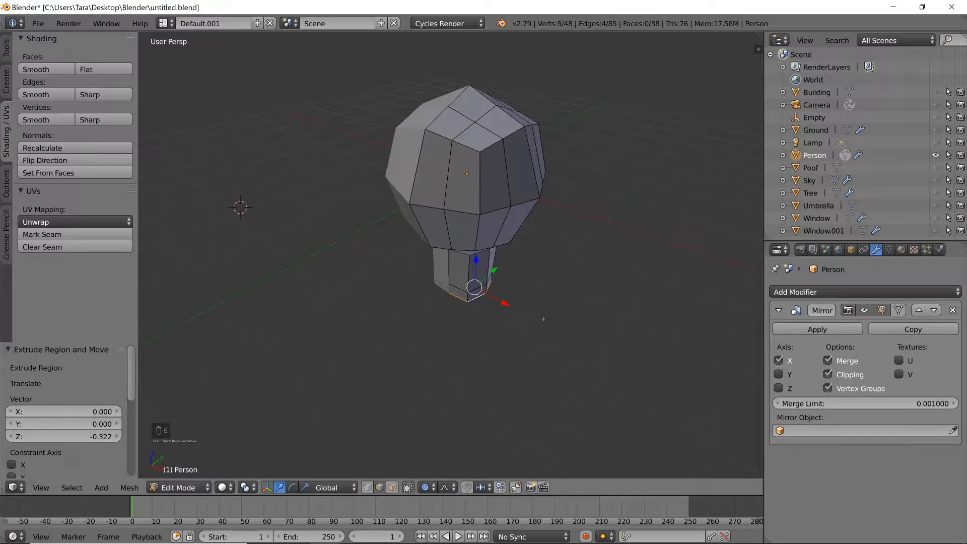
Widen the extruded neck ring into a shoulder base by scaling it up along X and by 1.493 along Y.
{"action": "key", "text": "s"}
{"action": "key", "text": "x"}
{"action": "scroll", "coordinate": [724, 393], "scroll_direction": "up", "scroll_amount": 4}
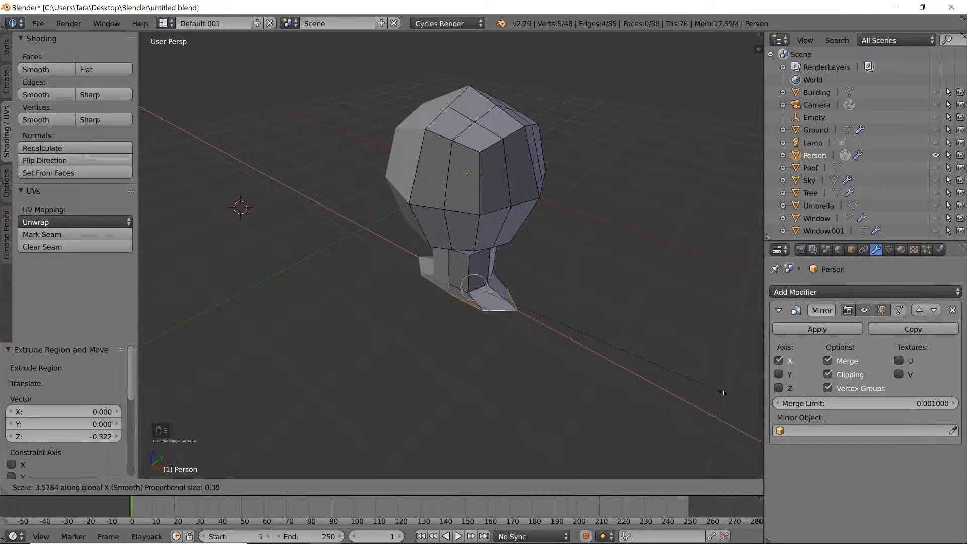
{"action": "left_click", "coordinate": [747, 414]}
{"action": "middle_click_drag", "start_coordinate": [747, 414], "coordinate": [579, 359]}
{"action": "key", "text": "s"}
{"action": "key", "text": "y"}
{"action": "left_click", "coordinate": [644, 376]}
{"action": "middle_click_drag", "start_coordinate": [403, 378], "coordinate": [501, 345]}
{"action": "scroll", "coordinate": [446, 365], "scroll_direction": "up", "scroll_amount": 2}
{"action": "key", "text": "z"}
{"action": "key", "text": "z"}
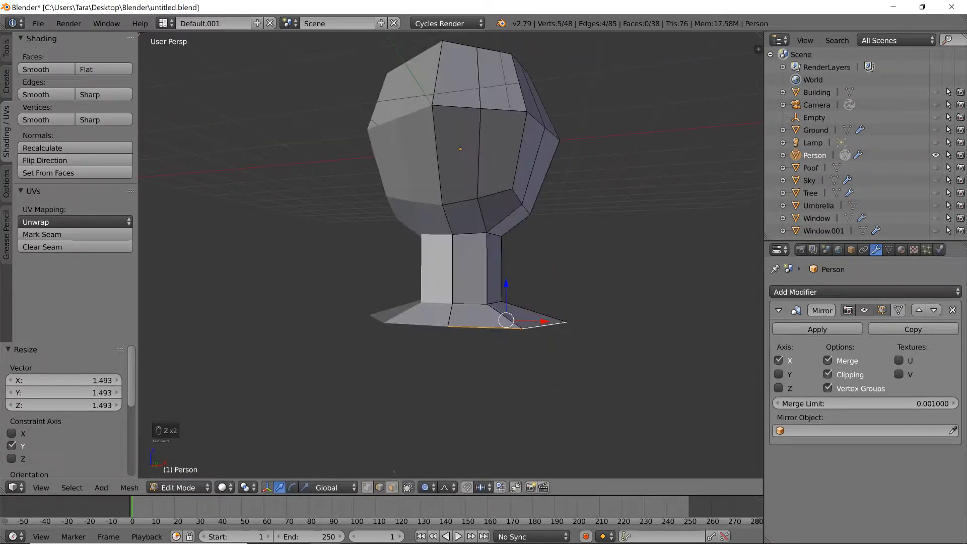
Box-select the flared shoulder base below the neck in wireframe display so the far side is included.
{"action": "key", "text": "z"}
{"action": "key", "text": "b"}
{"action": "left_click_drag", "start_coordinate": [429, 341], "coordinate": [569, 299]}
{"action": "key", "text": "z"}
{"action": "mouse_move", "coordinate": [565, 306]}
{"action": "middle_mouse_down"}
{"action": "mouse_move", "coordinate": [546, 304]}
{"action": "mouse_move", "coordinate": [437, 364]}
{"action": "mouse_move", "coordinate": [552, 307]}
{"action": "mouse_move", "coordinate": [575, 277]}
{"action": "mouse_move", "coordinate": [515, 281]}
{"action": "mouse_move", "coordinate": [480, 297]}
{"action": "mouse_move", "coordinate": [500, 296]}
{"action": "mouse_move", "coordinate": [522, 319]}
{"action": "mouse_move", "coordinate": [503, 324]}
{"action": "mouse_move", "coordinate": [494, 350]}
{"action": "middle_mouse_up"}
Try to move the selected shoulder base along Z.
{"action": "key", "text": "g"}
{"action": "key", "text": "z"}
{"action": "left_click", "coordinate": [549, 273]}
{"action": "key", "text": "ctrl+z"}
Extend the selection to all four shoulder-base faces and adjust their height along Z in two moves.
{"action": "right_click", "coordinate": [486, 347], "text": "shift"}
{"action": "key", "text": "g"}
{"action": "key", "text": "z"}
{"action": "left_click", "coordinate": [553, 298]}
{"action": "key", "text": "g"}
{"action": "key", "text": "z"}
{"action": "left_click", "coordinate": [560, 272]}
{"action": "key", "text": "Tab"}
{"action": "scroll", "coordinate": [480, 296], "scroll_direction": "down", "scroll_amount": 2}
{"action": "key", "text": "Tab"}
Select the four edges of the shoulder base's open lower loop and scale them along Y.
{"action": "scroll", "coordinate": [503, 324], "scroll_direction": "up", "scroll_amount": 4}
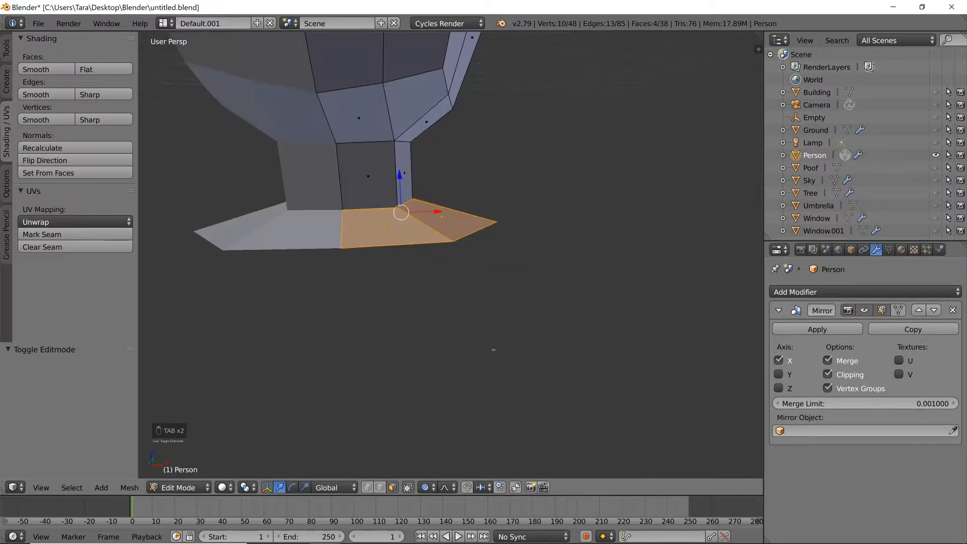
{"action": "right_click", "coordinate": [395, 246]}
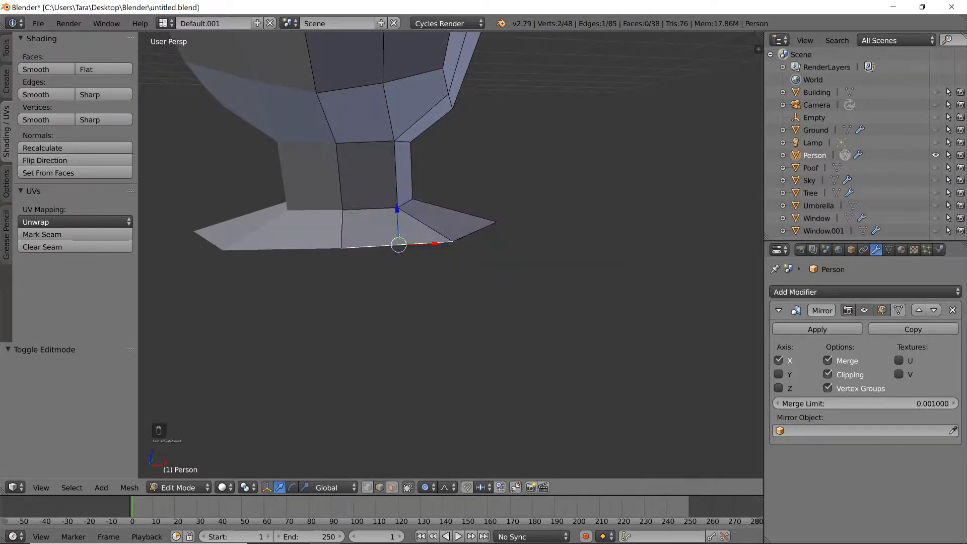
{"action": "right_click", "coordinate": [472, 232], "text": "shift"}
{"action": "middle_click_drag", "start_coordinate": [471, 232], "coordinate": [504, 237]}
{"action": "right_click", "coordinate": [529, 219], "text": "shift"}
{"action": "right_click", "coordinate": [540, 199], "text": "shift"}
{"action": "middle_click_drag", "start_coordinate": [612, 252], "coordinate": [571, 205]}
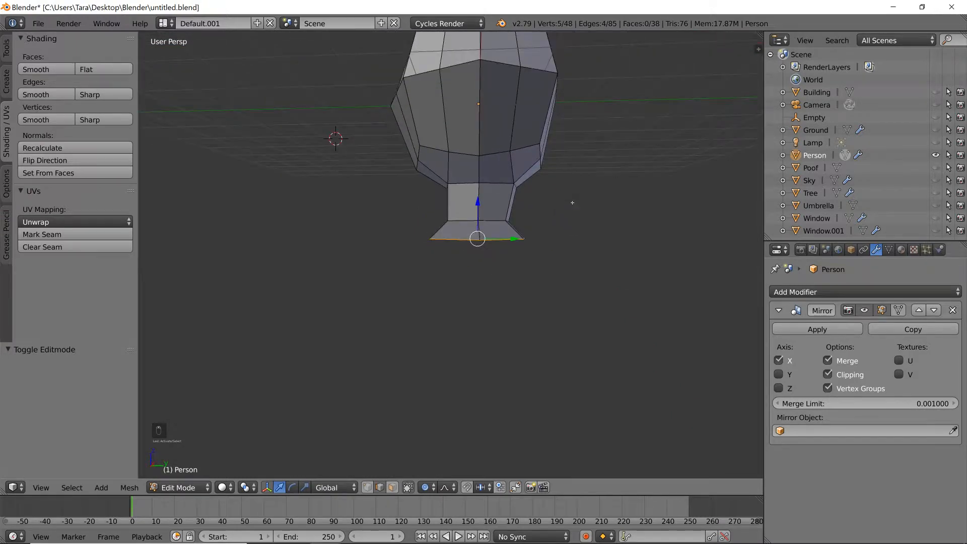
{"action": "key", "text": "s"}
{"action": "key", "text": "x"}
{"action": "right_click", "coordinate": [660, 220]}
{"action": "key", "text": "s"}
{"action": "key", "text": "y"}
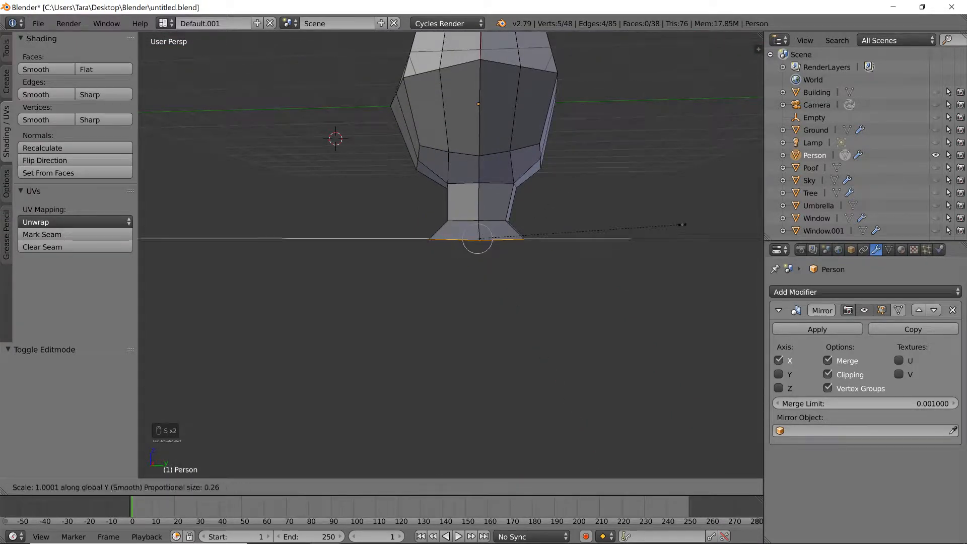
{"action": "left_click", "coordinate": [654, 222]}
Extrude the shoulder base's open edge loop downward and move the new edges -0.144 along Z.
{"action": "middle_click_drag", "start_coordinate": [655, 222], "coordinate": [696, 267]}
{"action": "key", "text": "e"}
{"action": "left_click", "coordinate": [649, 278]}
{"action": "key", "text": "s"}
{"action": "right_click", "coordinate": [257, 282]}
{"action": "middle_click_drag", "start_coordinate": [523, 291], "coordinate": [456, 334]}
{"action": "key", "text": "g"}
{"action": "key", "text": "z"}
{"action": "left_click", "coordinate": [510, 289]}
Select the two vertical edges at the shoulder's outer end and move them 0.538 along X.
{"action": "left_click", "coordinate": [393, 487]}
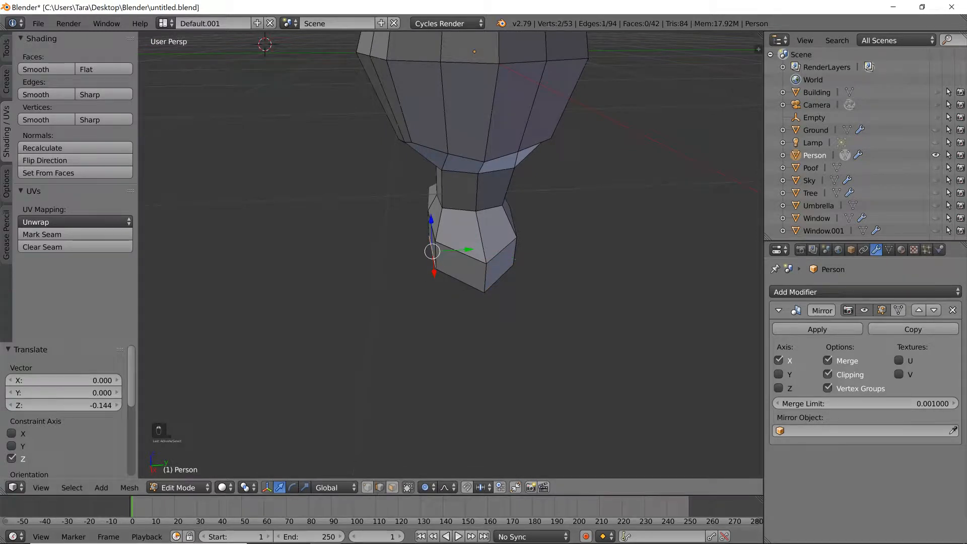
{"action": "middle_click_drag", "start_coordinate": [559, 236], "coordinate": [583, 264]}
{"action": "key", "text": "g"}
{"action": "key", "text": "x"}
{"action": "left_click", "coordinate": [596, 274]}
Scale the two outer vertical shoulder edges by 0.661 along Y.
{"action": "key", "text": "s"}
{"action": "key", "text": "x"}
{"action": "right_click", "coordinate": [550, 267]}
{"action": "key", "text": "s"}
{"action": "key", "text": "y"}
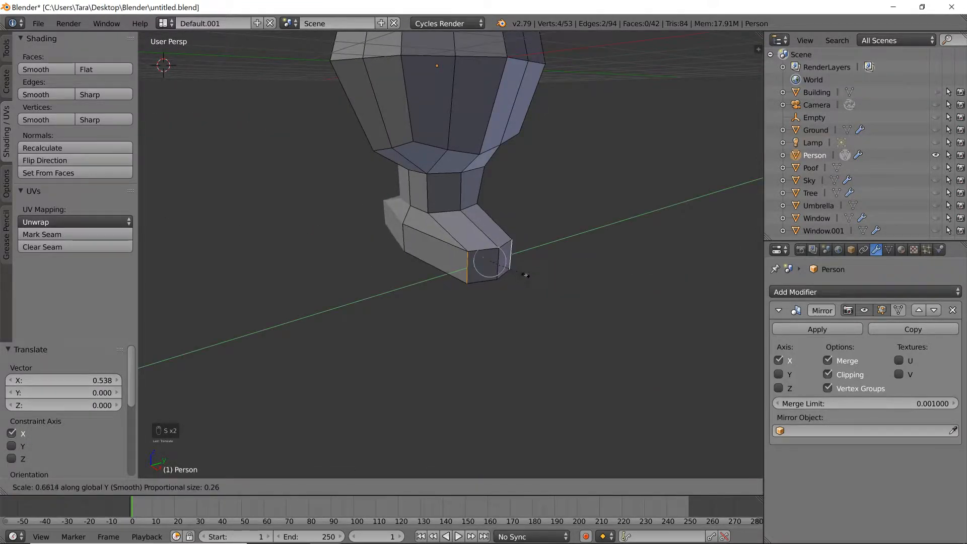
{"action": "left_click", "coordinate": [526, 275]}
{"action": "middle_click_drag", "start_coordinate": [526, 275], "coordinate": [568, 265]}
{"action": "scroll", "coordinate": [383, 266], "scroll_direction": "up", "scroll_amount": 3}
{"action": "middle_click_drag", "start_coordinate": [440, 257], "coordinate": [427, 207]}
{"action": "key", "text": "k"}
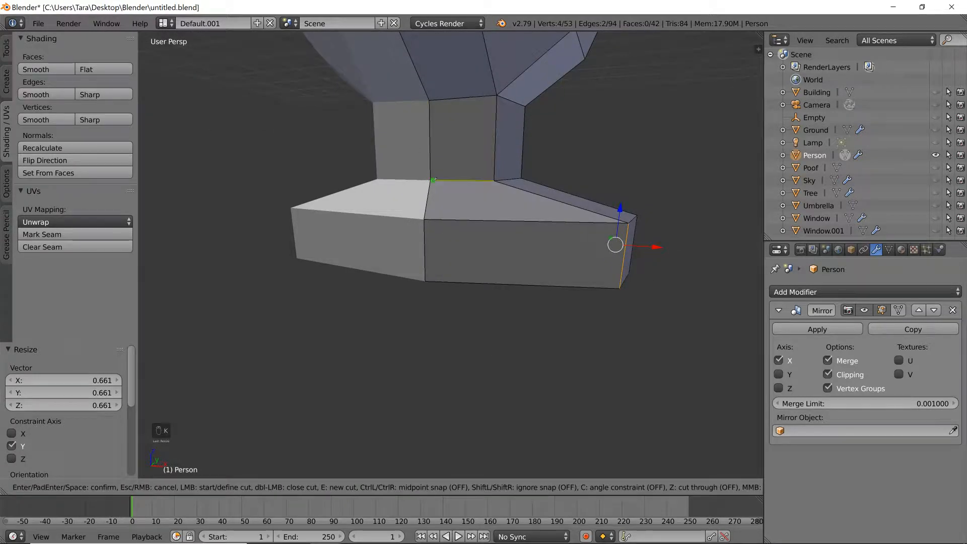
{"action": "left_click", "coordinate": [430, 179]}
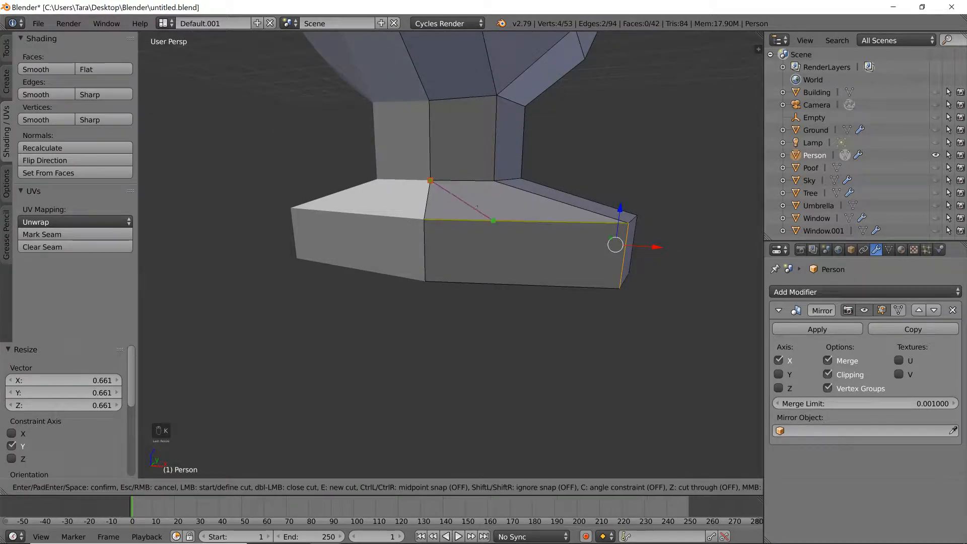
{"action": "right_click", "coordinate": [454, 192]}
Knife-cut from the neck's base corner to the midpoint of the shoulder's front upper edge and down to the lower edge's midpoint.
{"action": "key", "text": "k"}
{"action": "left_click", "coordinate": [431, 180]}
{"action": "key", "text": "ctrl"}
{"action": "key", "text": "ctrl"}
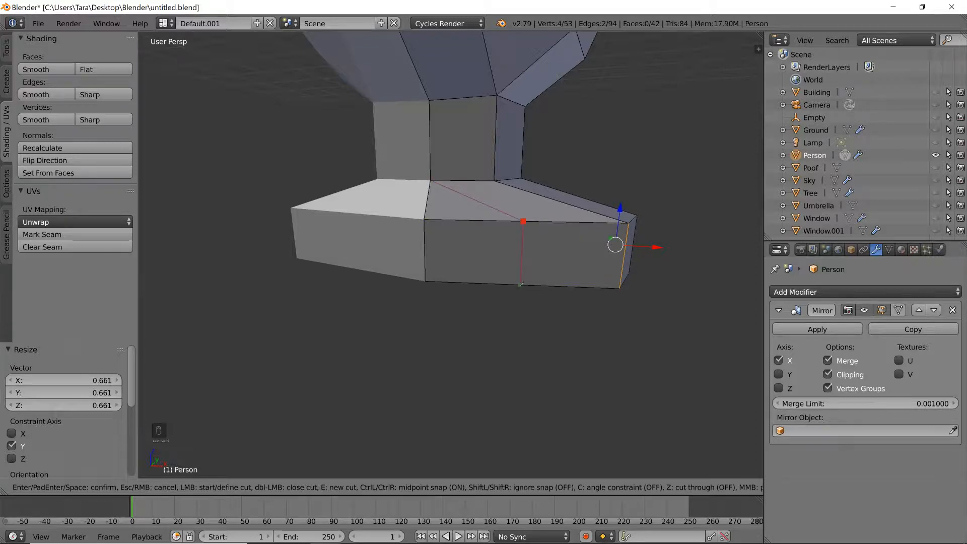
{"action": "key", "text": "Return"}
Move the newly cut vertical edge on the front of the shoulder -0.112 along Y.
{"action": "middle_click_drag", "start_coordinate": [520, 284], "coordinate": [471, 289]}
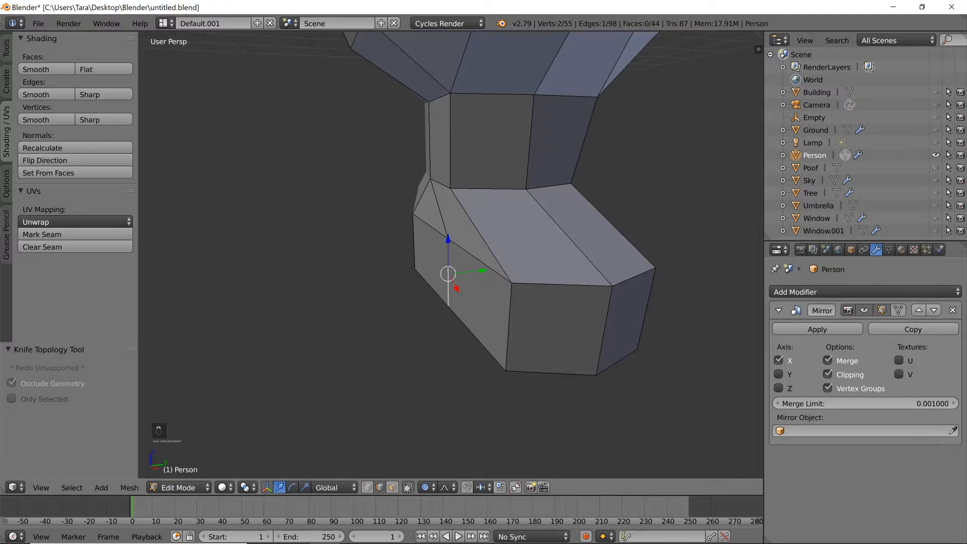
{"action": "key", "text": "g"}
{"action": "key", "text": "x"}
{"action": "right_click", "coordinate": [596, 244]}
{"action": "key", "text": "g"}
{"action": "key", "text": "y"}
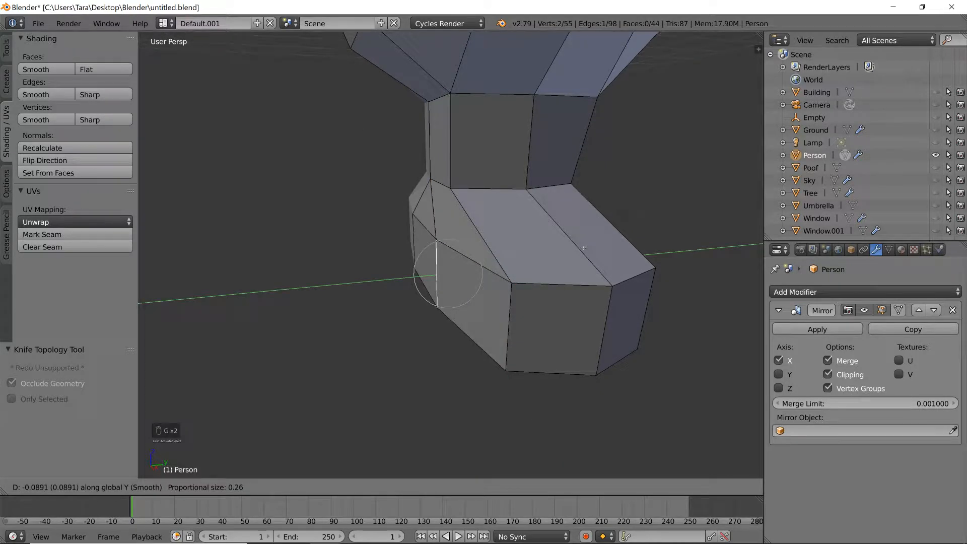
{"action": "left_click", "coordinate": [581, 249]}
Knife-cut the back of the shoulder from the neck's base corner through the midpoints of its upper and lower edges.
{"action": "middle_click_drag", "start_coordinate": [581, 248], "coordinate": [468, 241]}
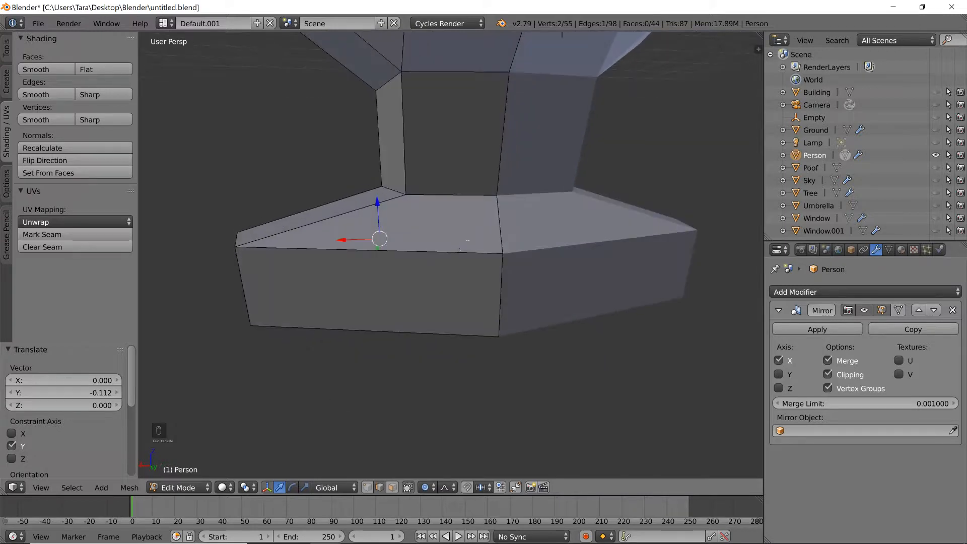
{"action": "key", "text": "k"}
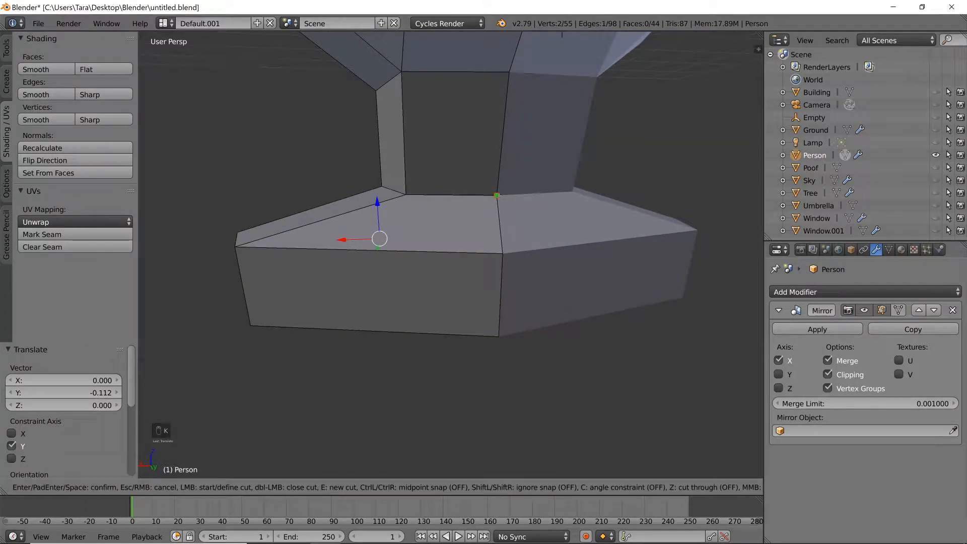
{"action": "key", "text": "ctrl"}
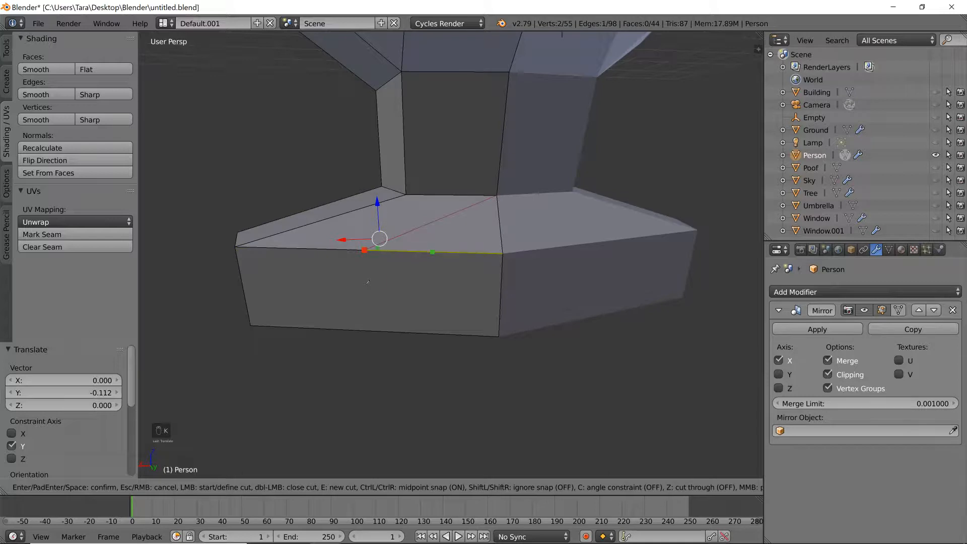
{"action": "key", "text": "ctrl"}
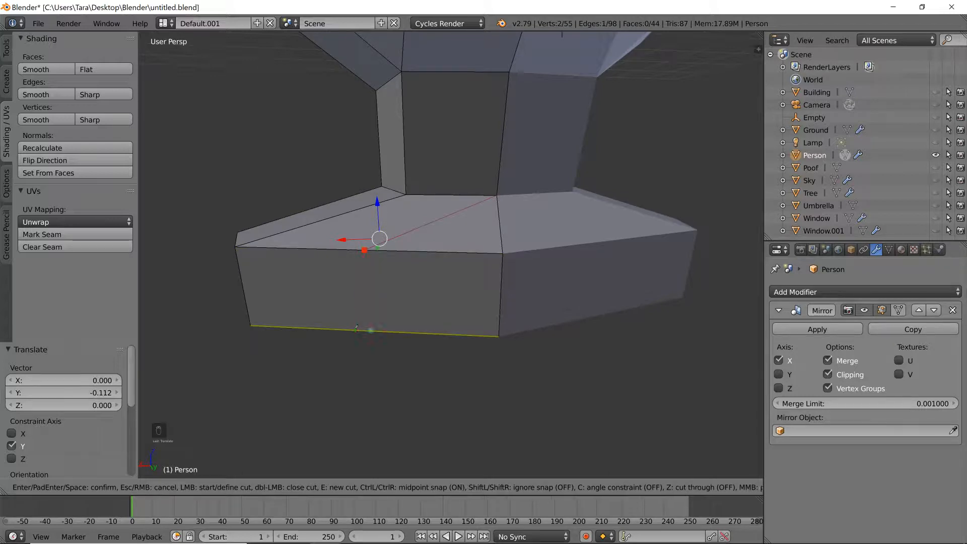
{"action": "left_click", "coordinate": [356, 326]}
{"action": "key", "text": "Return"}
Select the new vertical edge on the shoulder's back and move it 0.129 along Y and 0.157 along X.
{"action": "left_click", "coordinate": [366, 487]}
{"action": "right_click", "coordinate": [365, 250]}
{"action": "middle_click_drag", "start_coordinate": [364, 251], "coordinate": [417, 321]}
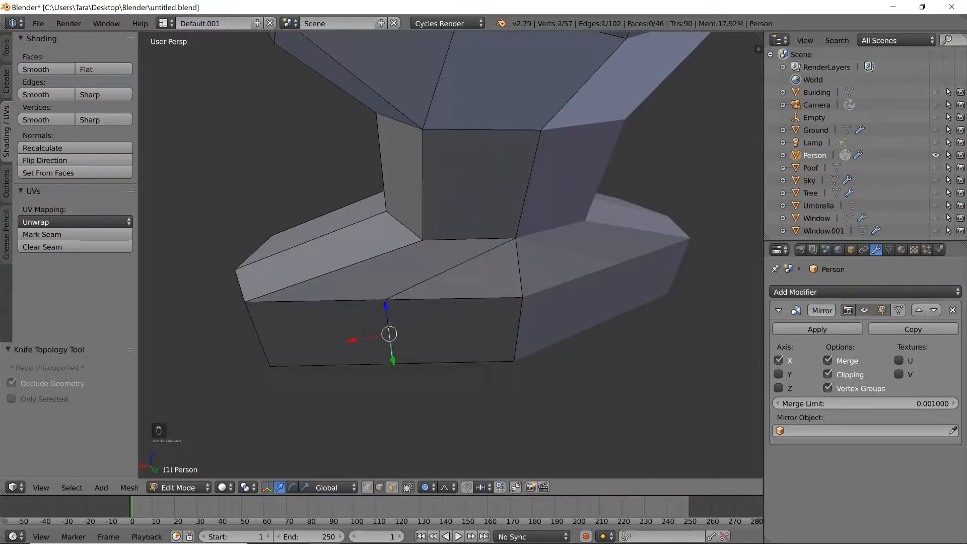
{"action": "key", "text": "g"}
{"action": "key", "text": "x"}
{"action": "right_click", "coordinate": [385, 343]}
{"action": "key", "text": "g"}
{"action": "key", "text": "y"}
{"action": "left_click", "coordinate": [386, 357]}
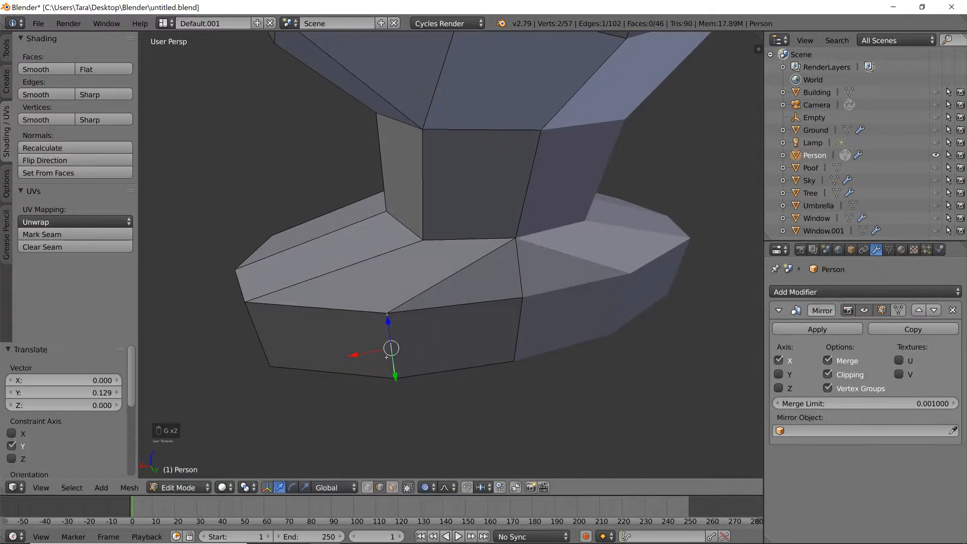
{"action": "key", "text": "g"}
{"action": "key", "text": "x"}
{"action": "left_click", "coordinate": [361, 360]}
Select the two faces at the shoulder's outer end and extrude them 1.197 along X.
{"action": "middle_click_drag", "start_coordinate": [361, 361], "coordinate": [412, 477]}
{"action": "scroll", "coordinate": [418, 349], "scroll_direction": "down", "scroll_amount": 5}
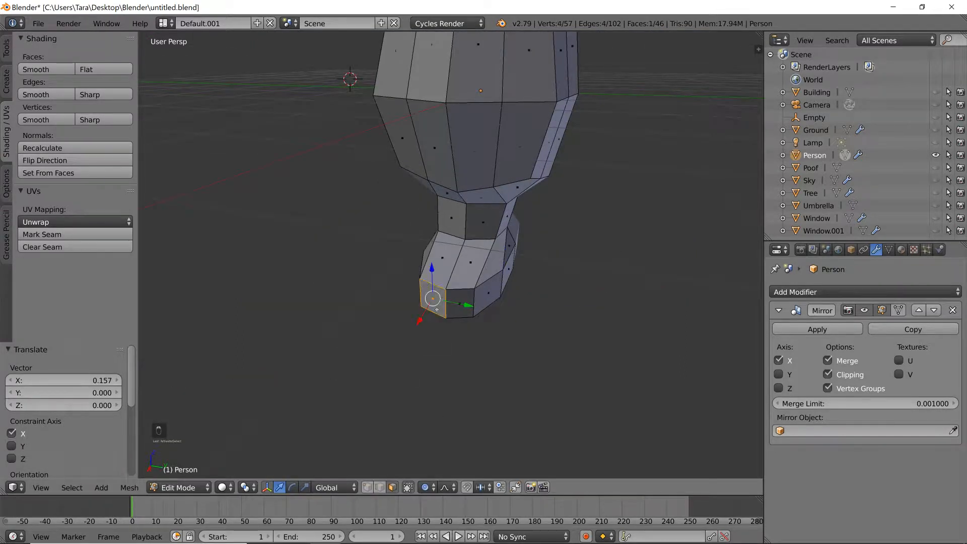
{"action": "middle_click_drag", "start_coordinate": [461, 316], "coordinate": [543, 320]}
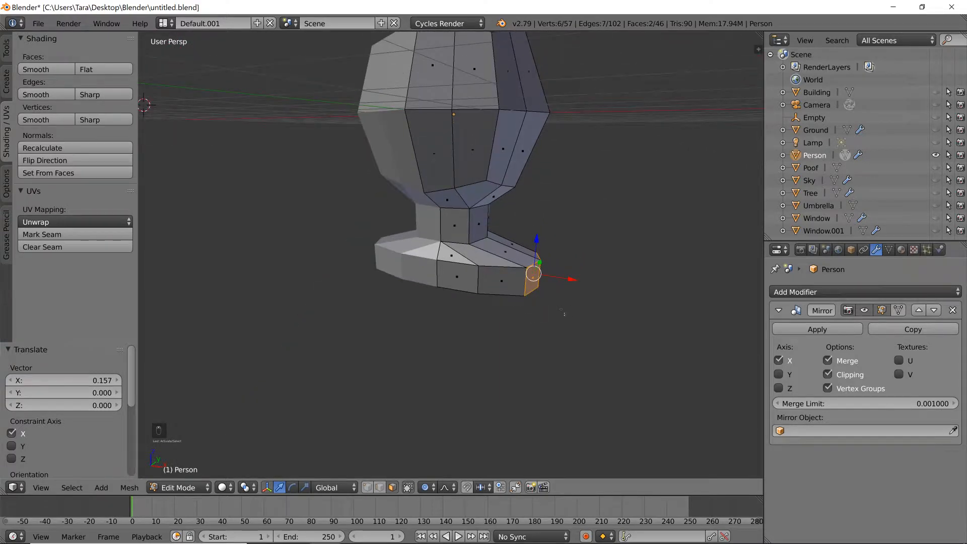
{"action": "scroll", "coordinate": [565, 315], "scroll_direction": "up", "scroll_amount": 2}
{"action": "middle_click_drag", "start_coordinate": [612, 330], "coordinate": [566, 284], "text": "shift"}
{"action": "key", "text": "e"}
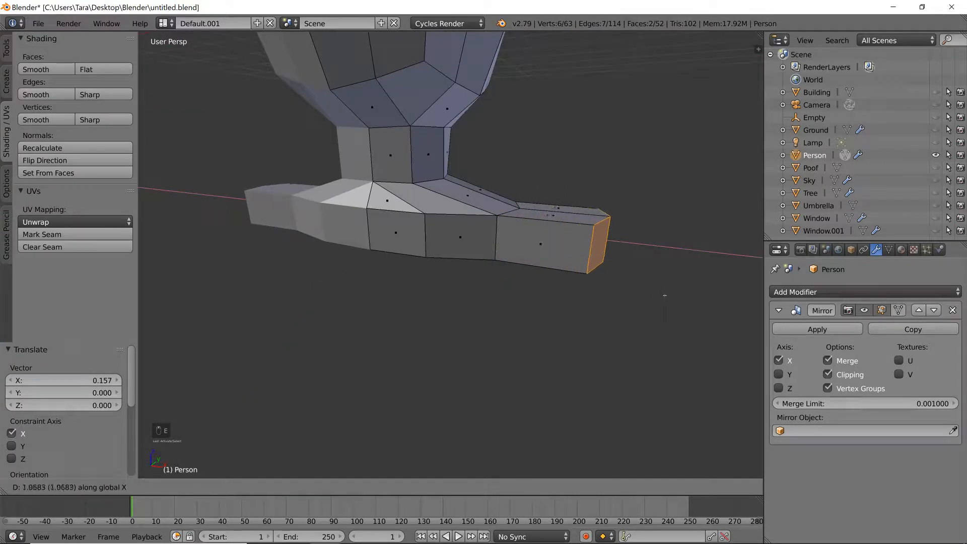
{"action": "left_click", "coordinate": [675, 297]}
Move the extruded end faces 0.255 along X and flatten them by scaling to 0 along X.
{"action": "scroll", "coordinate": [604, 287], "scroll_direction": "down", "scroll_amount": 4}
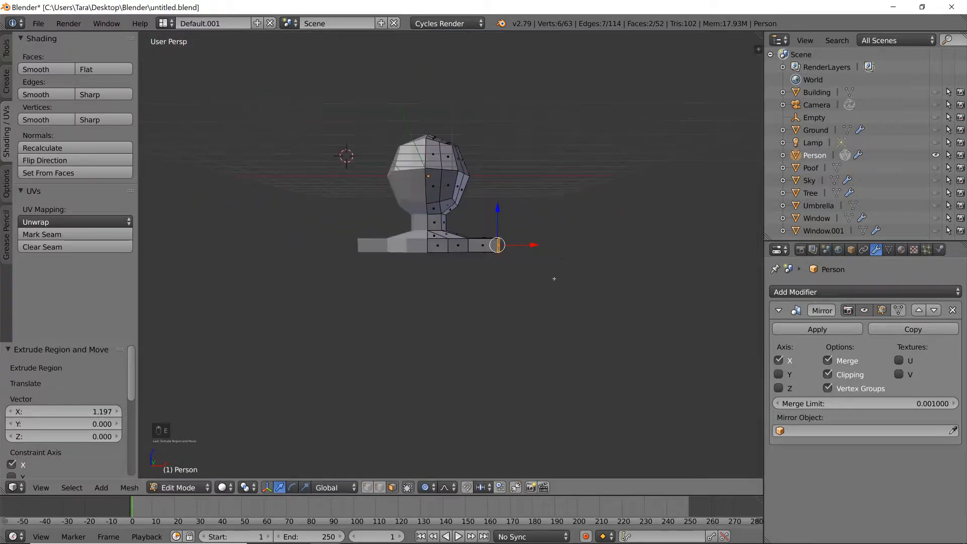
{"action": "key", "text": "x"}
{"action": "left_click", "coordinate": [558, 277]}
{"action": "scroll", "coordinate": [546, 281], "scroll_direction": "up", "scroll_amount": 4}
{"action": "middle_click_drag", "start_coordinate": [547, 281], "coordinate": [482, 300]}
{"action": "scroll", "coordinate": [491, 323], "scroll_direction": "up", "scroll_amount": 4}
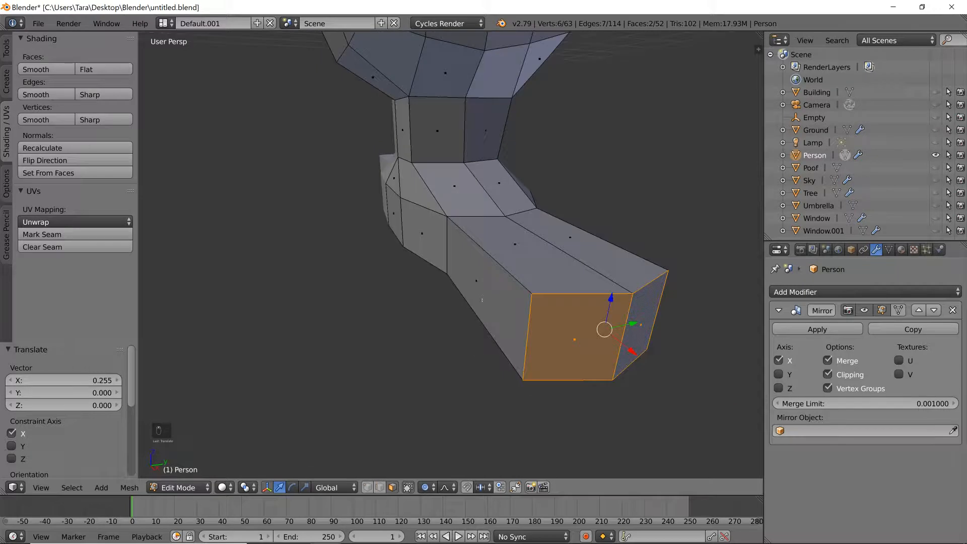
{"action": "middle_click_drag", "start_coordinate": [489, 397], "coordinate": [534, 360]}
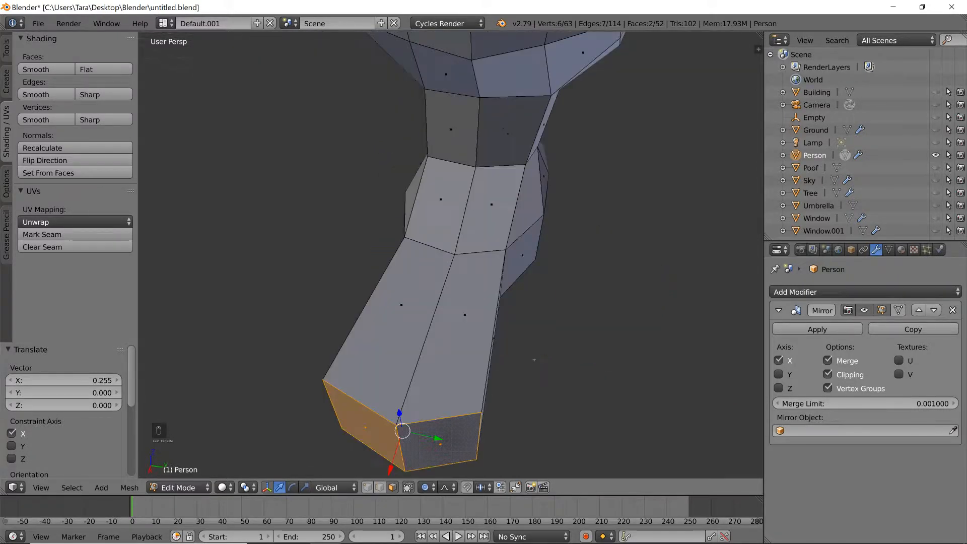
{"action": "key", "text": "s"}
{"action": "key", "text": "0"}
{"action": "left_click", "coordinate": [529, 361]}
Select the lengthwise middle edge on top of the arm and raise it along Z.
{"action": "middle_click_drag", "start_coordinate": [486, 410], "coordinate": [504, 359]}
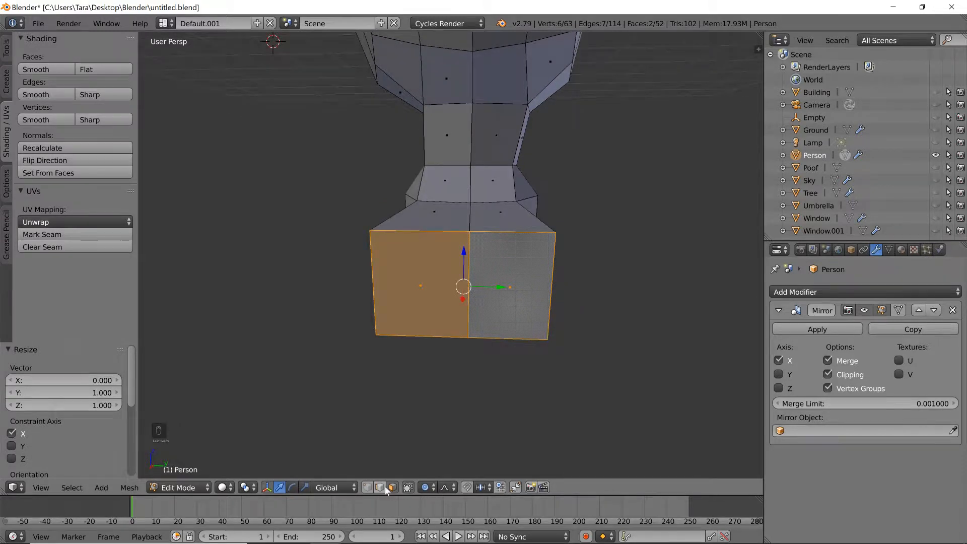
{"action": "right_click", "coordinate": [470, 217]}
{"action": "key", "text": "g"}
{"action": "key", "text": "z"}
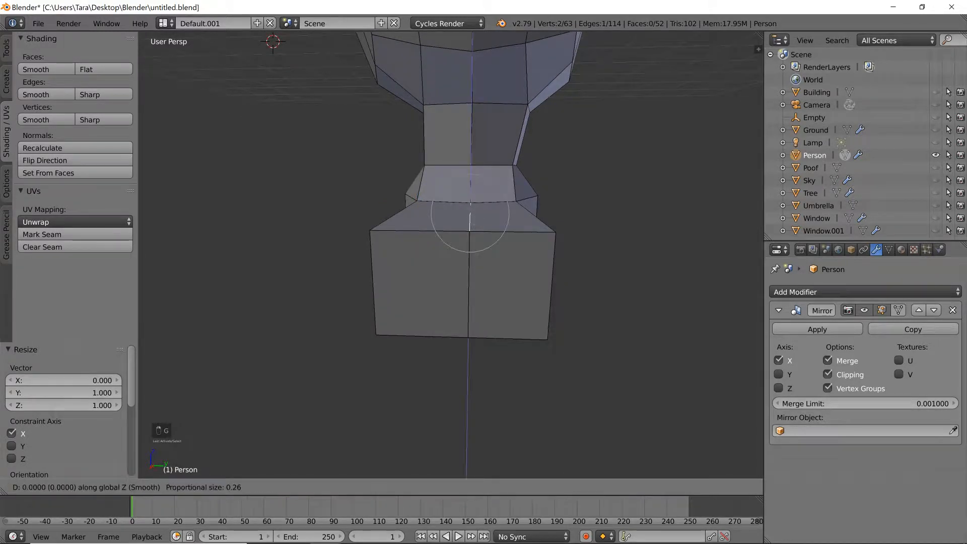
{"action": "left_click", "coordinate": [473, 199]}
Select the lengthwise middle edge on the arm's underside and move it -0.198 along Z.
{"action": "middle_click_drag", "start_coordinate": [483, 239], "coordinate": [383, 463]}
{"action": "right_click", "coordinate": [496, 195]}
{"action": "key", "text": "g"}
{"action": "key", "text": "z"}
{"action": "left_click", "coordinate": [499, 181]}
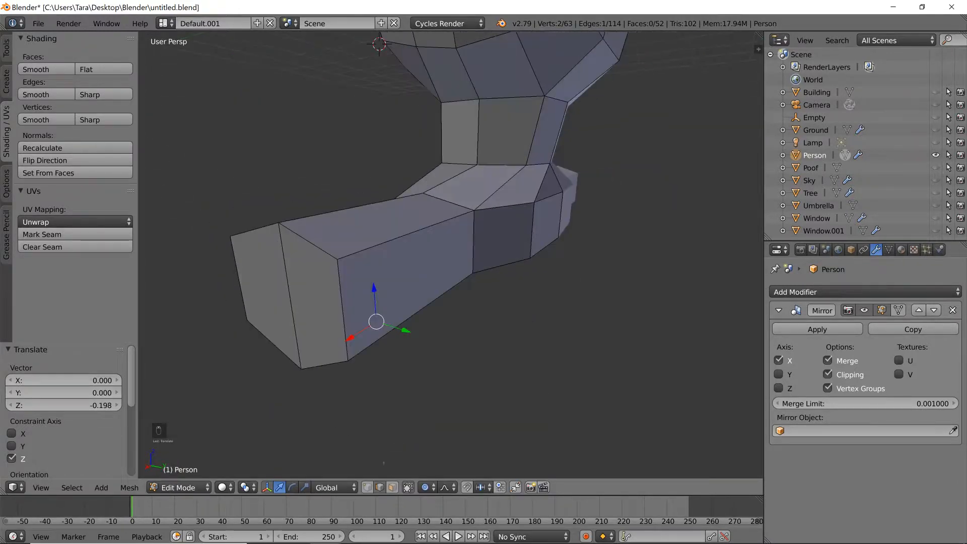
Select both end faces of the arm, move them -0.999 along X and scale them uniformly by 0.780.
{"action": "right_click", "coordinate": [305, 283], "text": "shift"}
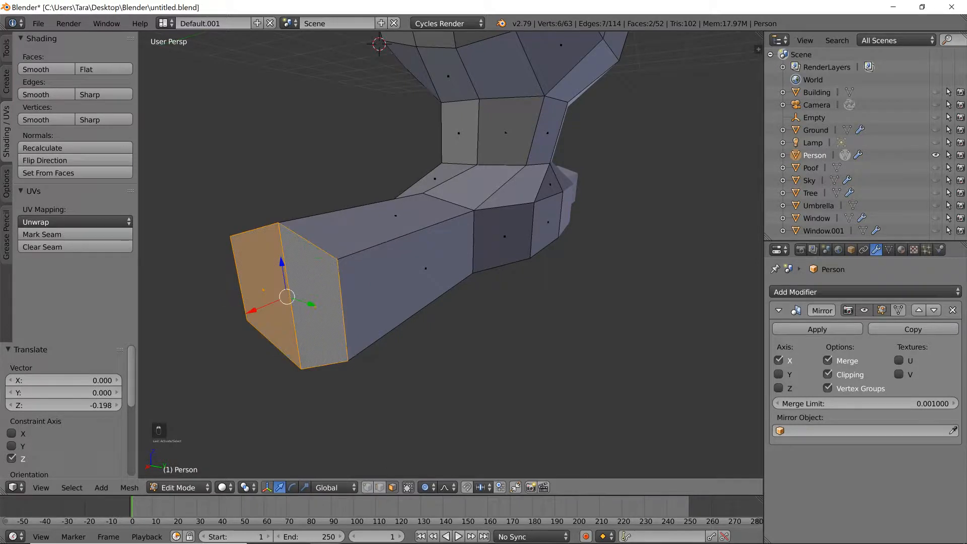
{"action": "middle_click_drag", "start_coordinate": [469, 262], "coordinate": [436, 283]}
{"action": "key", "text": "g"}
{"action": "key", "text": "x"}
{"action": "left_click", "coordinate": [566, 241]}
{"action": "key", "text": "s"}
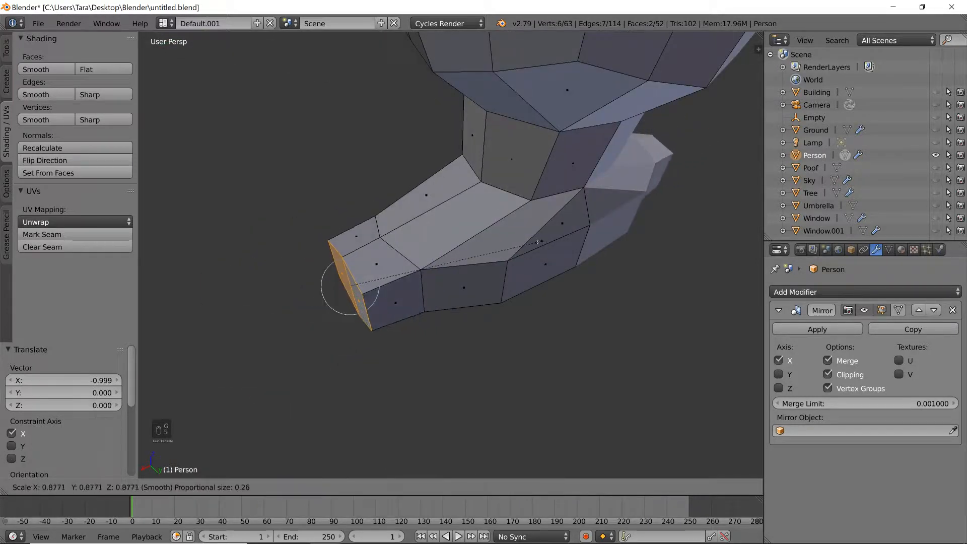
{"action": "left_click", "coordinate": [519, 248]}
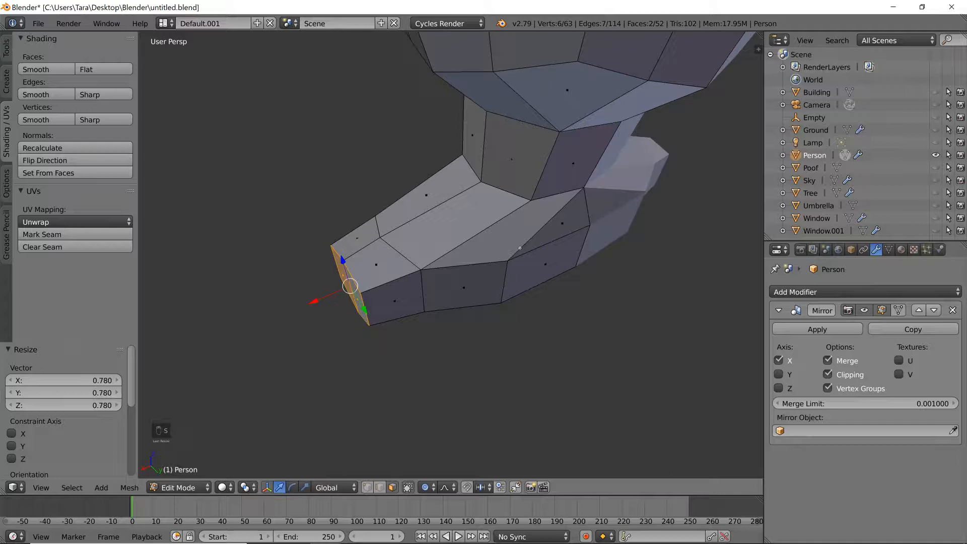
Try to extrude the open lower front and back edges of the shoulders downward along Z.
{"action": "middle_click_drag", "start_coordinate": [520, 248], "coordinate": [559, 194]}
{"action": "scroll", "coordinate": [564, 203], "scroll_direction": "up", "scroll_amount": 4}
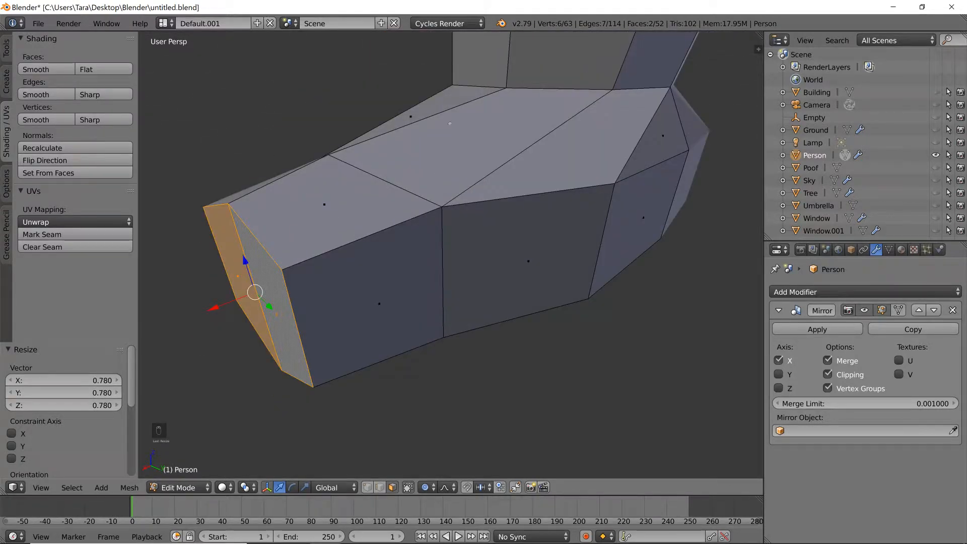
{"action": "middle_click_drag", "start_coordinate": [457, 127], "coordinate": [574, 131]}
{"action": "scroll", "coordinate": [537, 123], "scroll_direction": "down", "scroll_amount": 3}
{"action": "scroll", "coordinate": [568, 133], "scroll_direction": "up", "scroll_amount": 2}
{"action": "mouse_move", "coordinate": [507, 228]}
{"action": "middle_mouse_down"}
{"action": "mouse_move", "coordinate": [403, 222]}
{"action": "mouse_move", "coordinate": [510, 239]}
{"action": "middle_mouse_up"}
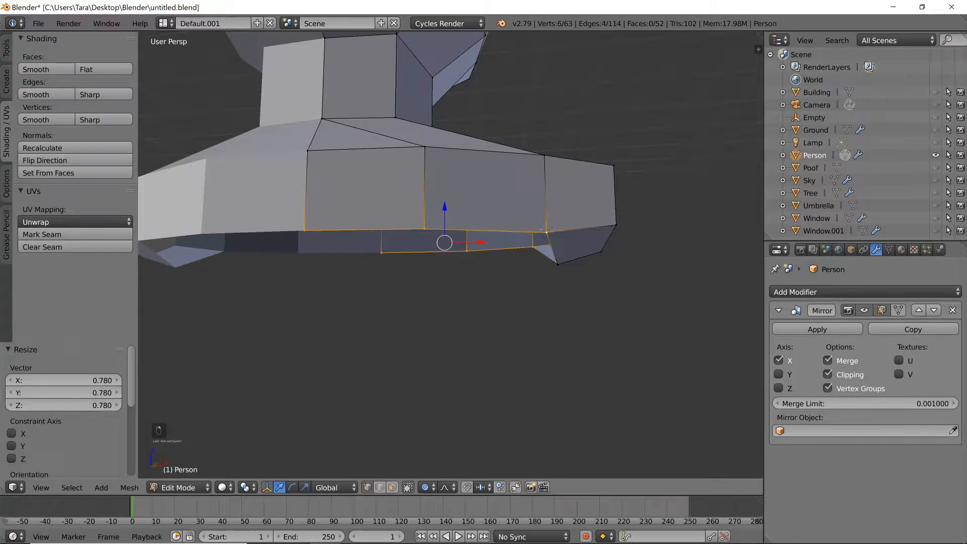
{"action": "middle_click_drag", "start_coordinate": [553, 217], "coordinate": [143, 63]}
{"action": "middle_click_drag", "start_coordinate": [509, 186], "coordinate": [559, 231]}
{"action": "key", "text": "e"}
{"action": "key", "text": "z"}
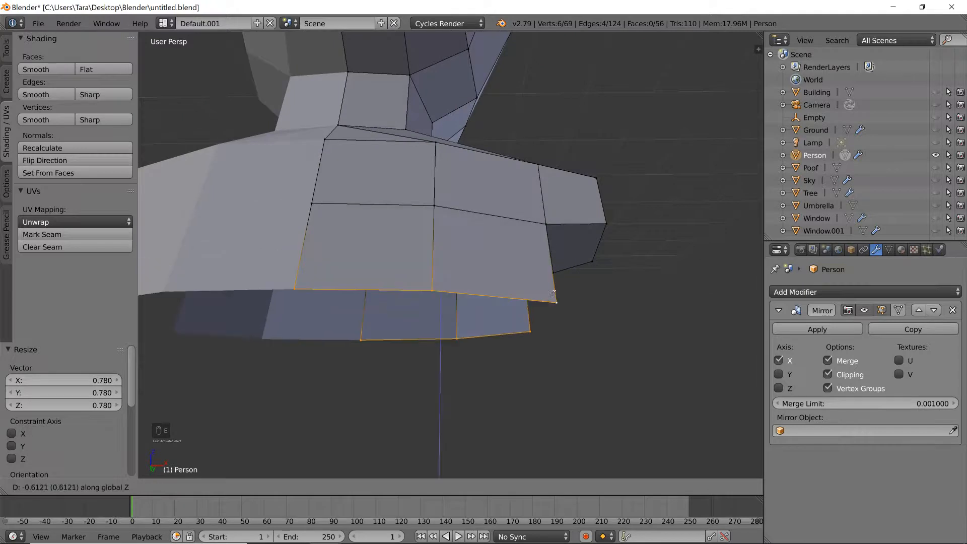
{"action": "left_click", "coordinate": [549, 292]}
{"action": "middle_click_drag", "start_coordinate": [545, 292], "coordinate": [576, 253]}
{"action": "key", "text": "ctrl+z"}
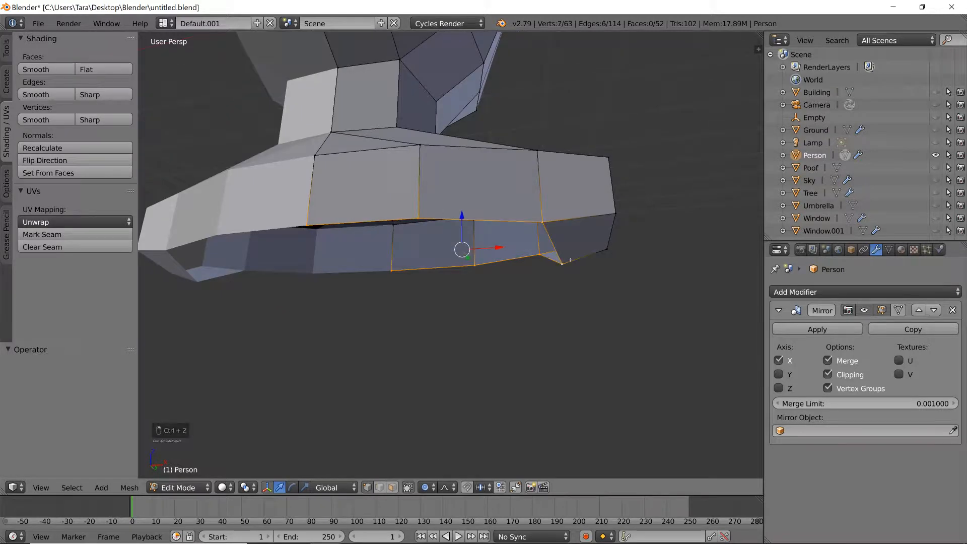
Extrude the open lower edges, including those under the arm, down along Z and flatten them with a Z scale of 0.
{"action": "key", "text": "e"}
{"action": "key", "text": "z"}
{"action": "left_click", "coordinate": [565, 336]}
{"action": "middle_click_drag", "start_coordinate": [566, 337], "coordinate": [586, 255]}
{"action": "key", "text": "s"}
{"action": "key", "text": "z"}
{"action": "key", "text": "0"}
{"action": "key", "text": "Return"}
Move the two corner vertices under the arm -0.137 along Z.
{"action": "key", "text": "g"}
{"action": "key", "text": "z"}
{"action": "left_click", "coordinate": [581, 270]}
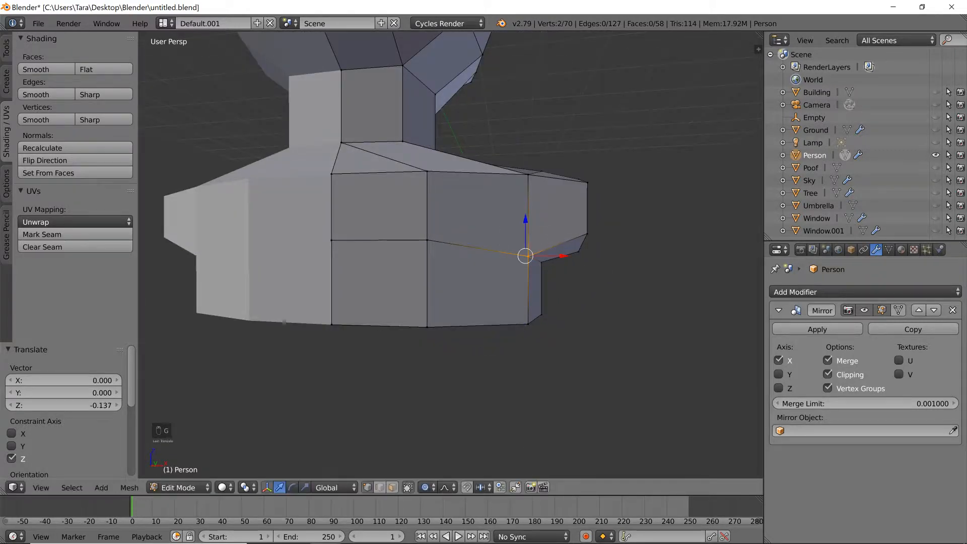
Move the two selected vertices under the arm along Z and adjust a middle-row torso vertex along Z.
{"action": "middle_click_drag", "start_coordinate": [444, 241], "coordinate": [524, 232]}
{"action": "middle_click_drag", "start_coordinate": [548, 261], "coordinate": [448, 284]}
{"action": "key", "text": "g"}
{"action": "key", "text": "z"}
{"action": "left_click", "coordinate": [566, 240]}
{"action": "right_click", "coordinate": [448, 284]}
{"action": "key", "text": "g"}
{"action": "key", "text": "z"}
{"action": "left_click", "coordinate": [558, 277]}
Move the vertex at the back top corner of the shoulder -0.070 along Z.
{"action": "mouse_move", "coordinate": [558, 276]}
{"action": "middle_mouse_down"}
{"action": "mouse_move", "coordinate": [598, 264]}
{"action": "mouse_move", "coordinate": [554, 267]}
{"action": "middle_mouse_up"}
{"action": "right_click", "coordinate": [557, 176]}
{"action": "middle_click_drag", "start_coordinate": [557, 176], "coordinate": [415, 169]}
{"action": "key", "text": "g"}
{"action": "key", "text": "z"}
{"action": "left_click", "coordinate": [496, 184]}
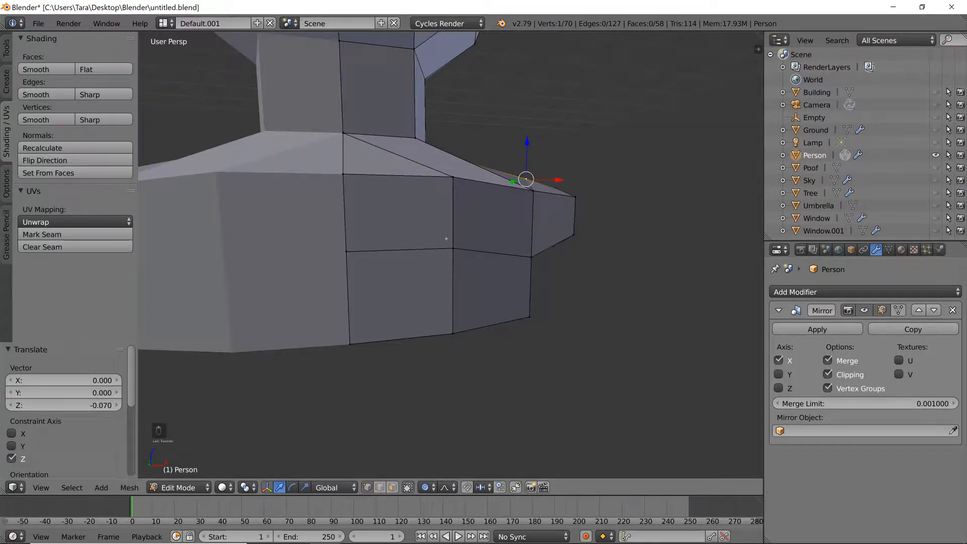
Move the middle-row and lower-edge vertices of the torso column halfway between centreline and arm along X.
{"action": "middle_click_drag", "start_coordinate": [450, 253], "coordinate": [434, 255]}
{"action": "key", "text": "g"}
{"action": "key", "text": "x"}
{"action": "left_click", "coordinate": [444, 257]}
{"action": "right_click", "coordinate": [435, 333]}
{"action": "key", "text": "g"}
{"action": "right_click", "coordinate": [443, 324]}
{"action": "key", "text": "g"}
{"action": "key", "text": "x"}
{"action": "left_click", "coordinate": [452, 321]}
{"action": "key", "text": "g"}
{"action": "right_click", "coordinate": [446, 334]}
Adjust the heights of the column's top vertex and the front top shoulder corner vertex along Z.
{"action": "right_click", "coordinate": [434, 190]}
{"action": "key", "text": "g"}
{"action": "key", "text": "z"}
{"action": "left_click", "coordinate": [436, 182]}
{"action": "right_click", "coordinate": [535, 194]}
{"action": "key", "text": "g"}
{"action": "key", "text": "z"}
{"action": "right_click", "coordinate": [591, 204]}
Select both top faces of the arm stub and move them -0.072 along Z.
{"action": "middle_click_drag", "start_coordinate": [590, 203], "coordinate": [554, 222]}
{"action": "right_click", "coordinate": [595, 230], "text": "shift"}
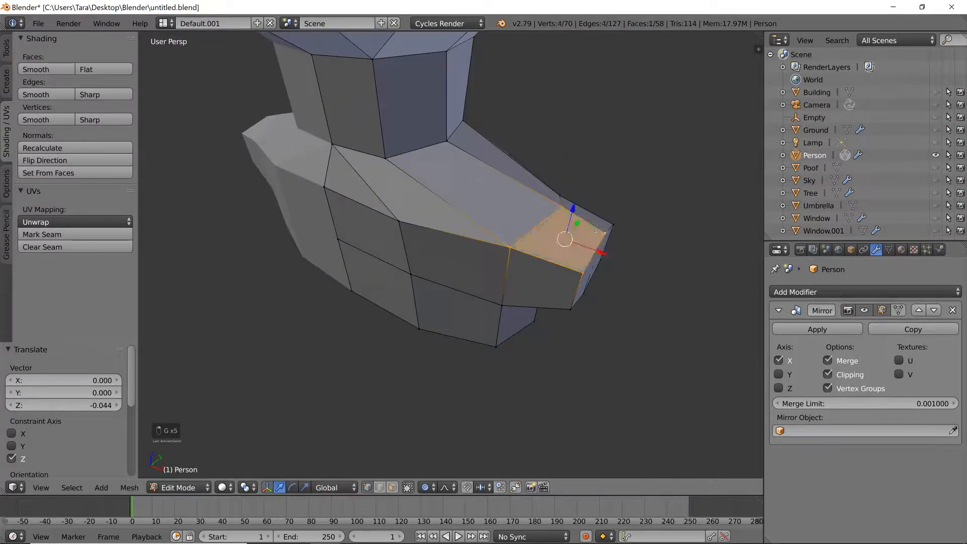
{"action": "key", "text": "g"}
{"action": "key", "text": "z"}
{"action": "middle_click_drag", "start_coordinate": [613, 219], "coordinate": [600, 211]}
{"action": "left_click", "coordinate": [609, 215]}
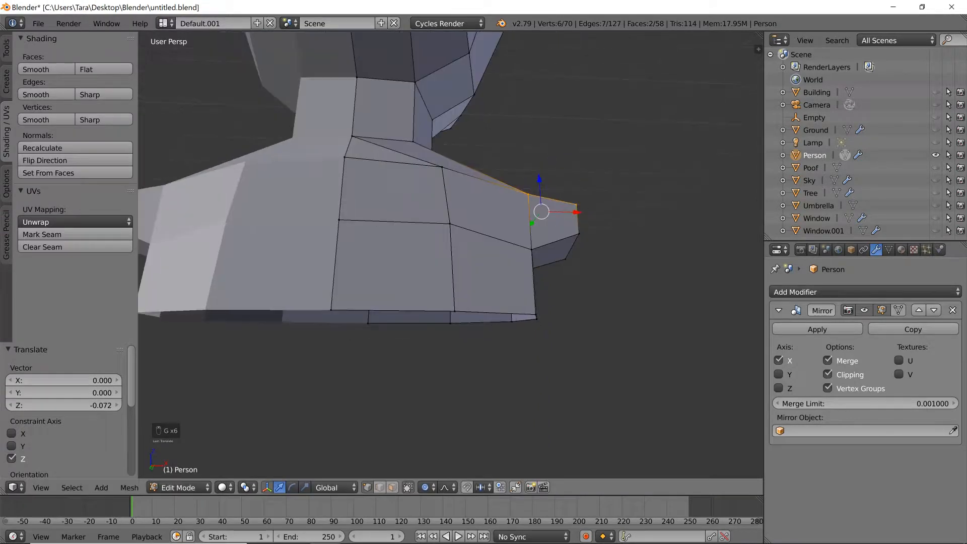
Move the upper chest vertex along Z and the lower-edge vertex beneath it -0.019 along X.
{"action": "right_click", "coordinate": [449, 168]}
{"action": "key", "text": "g"}
{"action": "key", "text": "z"}
{"action": "left_click", "coordinate": [456, 177]}
{"action": "middle_click_drag", "start_coordinate": [479, 196], "coordinate": [480, 206]}
{"action": "key", "text": "g"}
{"action": "key", "text": "x"}
{"action": "left_click", "coordinate": [457, 277]}
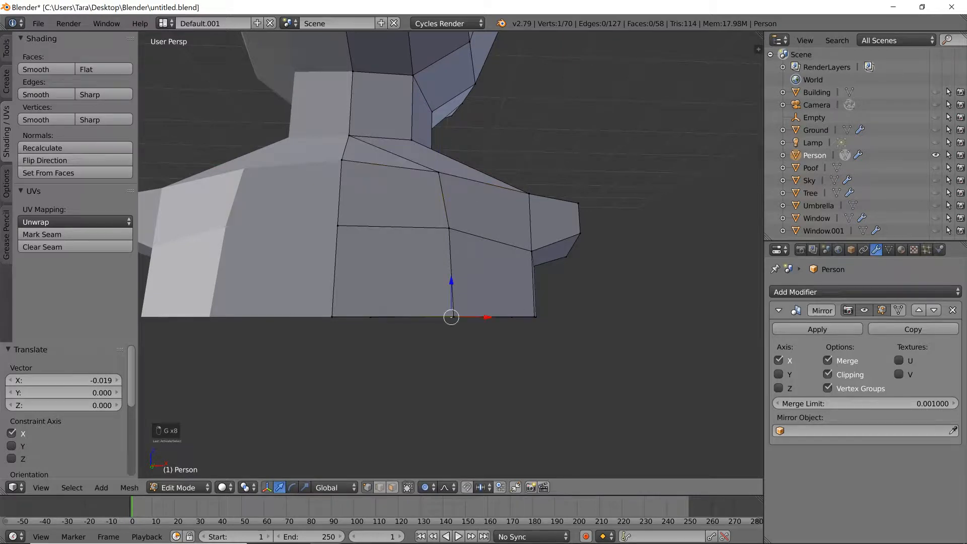
{"action": "middle_click_drag", "start_coordinate": [458, 277], "coordinate": [479, 282]}
{"action": "right_click", "coordinate": [571, 311], "text": "shift"}
{"action": "scroll", "coordinate": [572, 311], "scroll_direction": "up", "scroll_amount": 3}
{"action": "key", "text": "g"}
{"action": "key", "text": "x"}
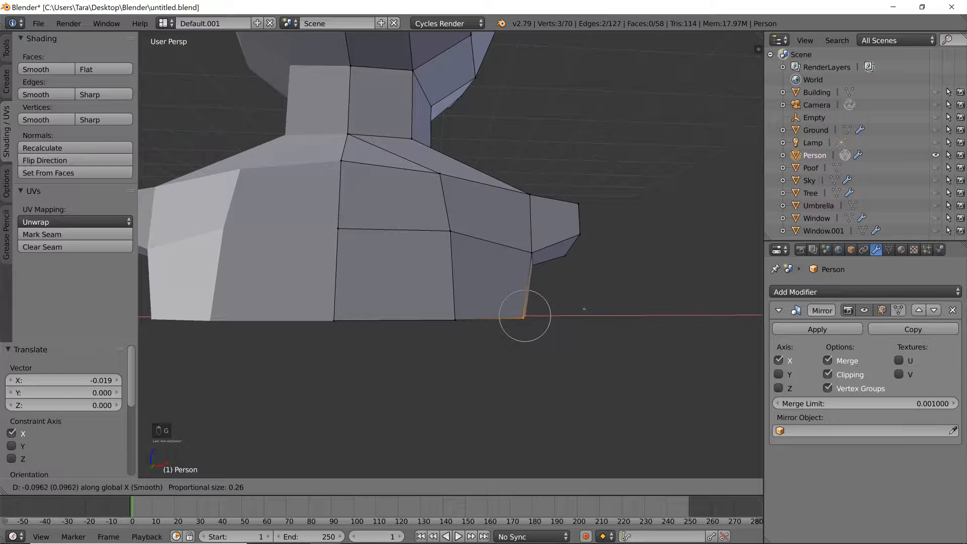
{"action": "right_click", "coordinate": [592, 309]}
Move the top vertex of the torso column on the opposite side along X.
{"action": "middle_click_drag", "start_coordinate": [592, 308], "coordinate": [463, 347]}
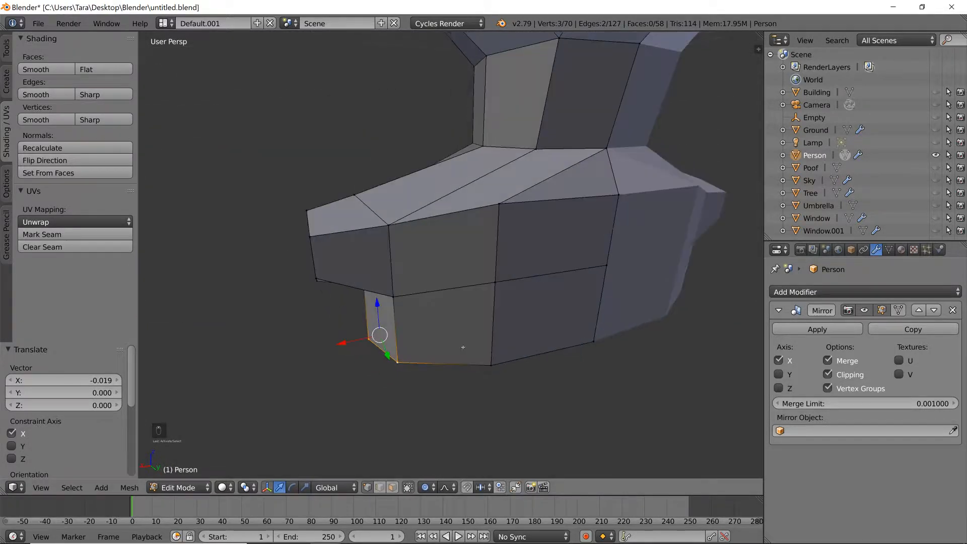
{"action": "right_click", "coordinate": [501, 221]}
{"action": "middle_click_drag", "start_coordinate": [504, 222], "coordinate": [485, 247]}
{"action": "key", "text": "g"}
{"action": "key", "text": "x"}
{"action": "left_click", "coordinate": [502, 248]}
Move the bottom vertex of the same column along X and its middle vertex -0.076 along X.
{"action": "right_click", "coordinate": [451, 334]}
{"action": "key", "text": "g"}
{"action": "key", "text": "x"}
{"action": "left_click", "coordinate": [455, 330]}
{"action": "right_click", "coordinate": [463, 262]}
{"action": "key", "text": "g"}
{"action": "key", "text": "x"}
{"action": "left_click", "coordinate": [472, 262]}
Delete the two faces closing the end of the arm stub.
{"action": "right_click", "coordinate": [449, 377]}
{"action": "middle_click_drag", "start_coordinate": [466, 357], "coordinate": [371, 476]}
{"action": "right_click", "coordinate": [423, 292]}
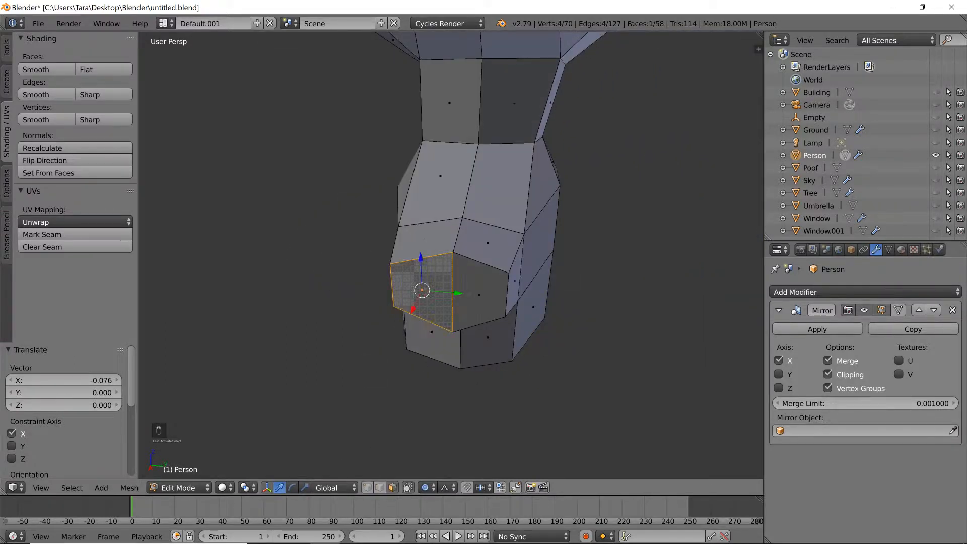
{"action": "right_click", "coordinate": [480, 293], "text": "shift"}
{"action": "key", "text": "Delete"}
{"action": "left_click", "coordinate": [482, 295]}
Leave Edit Mode and examine the proportions of the head, neck and shoulders from several angles.
{"action": "middle_click_drag", "start_coordinate": [483, 295], "coordinate": [615, 267]}
{"action": "scroll", "coordinate": [529, 277], "scroll_direction": "down", "scroll_amount": 7}
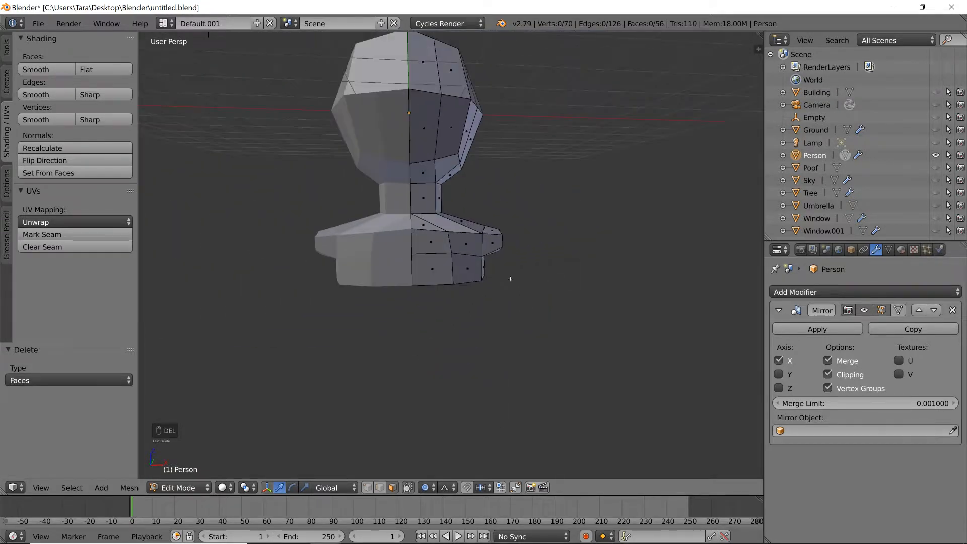
{"action": "key", "text": "Tab"}
{"action": "mouse_move", "coordinate": [461, 284]}
{"action": "middle_mouse_down"}
{"action": "mouse_move", "coordinate": [486, 286]}
{"action": "mouse_move", "coordinate": [480, 296]}
{"action": "mouse_move", "coordinate": [455, 296]}
{"action": "middle_mouse_up"}
{"action": "scroll", "coordinate": [427, 204], "scroll_direction": "up", "scroll_amount": 4}
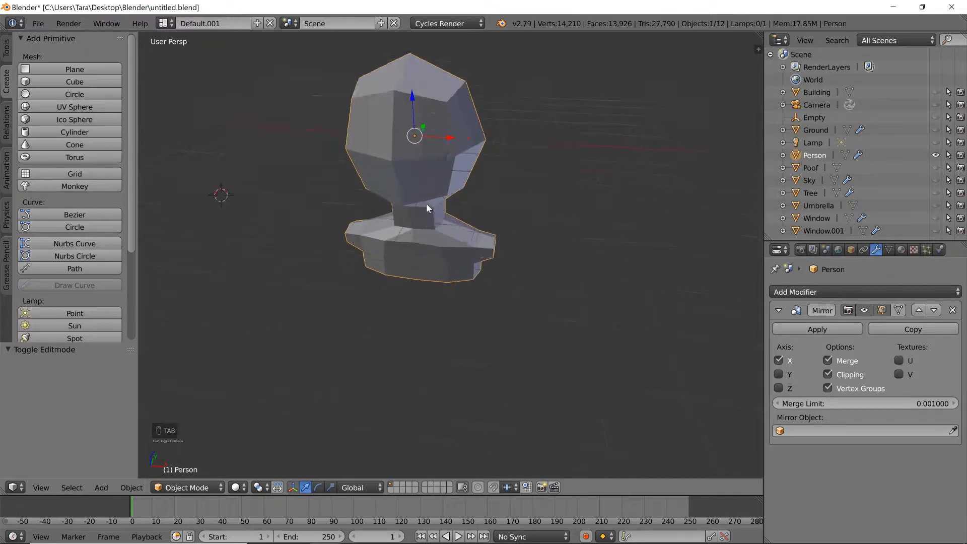
{"action": "middle_click_drag", "start_coordinate": [468, 151], "coordinate": [468, 175]}
{"action": "scroll", "coordinate": [450, 202], "scroll_direction": "down", "scroll_amount": 2}
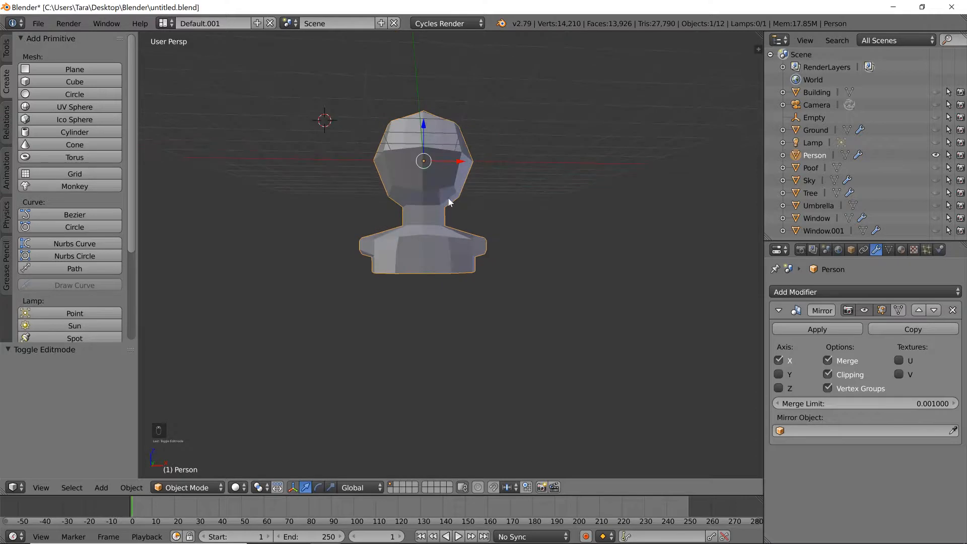
{"action": "middle_click_drag", "start_coordinate": [417, 247], "coordinate": [431, 225]}
{"action": "scroll", "coordinate": [406, 234], "scroll_direction": "up", "scroll_amount": 2}
{"action": "scroll", "coordinate": [430, 228], "scroll_direction": "up", "scroll_amount": 3}
In Edit Mode, box-select the whole shoulder, arm and torso area and scale it up uniformly by about 1.26.
{"action": "key", "text": "Tab"}
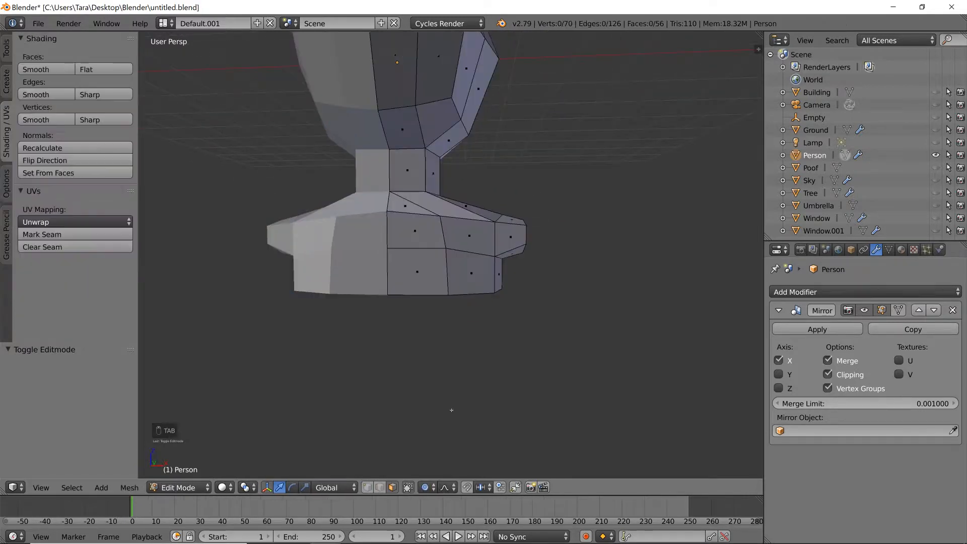
{"action": "key", "text": "z"}
{"action": "key", "text": "a"}
{"action": "key", "text": "z"}
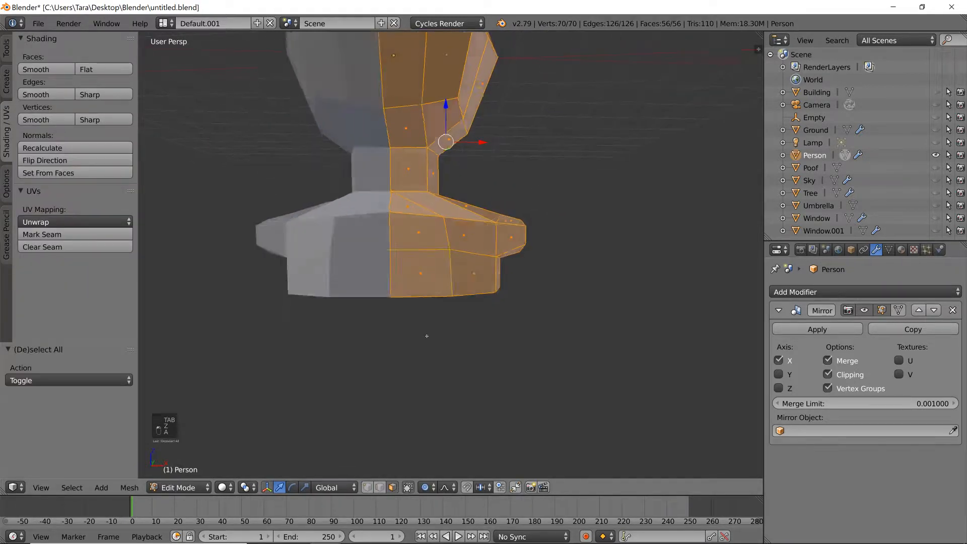
{"action": "key", "text": "a"}
{"action": "key", "text": "b"}
{"action": "mouse_move", "coordinate": [352, 323]}
{"action": "left_mouse_down"}
{"action": "mouse_move", "coordinate": [417, 270]}
{"action": "mouse_move", "coordinate": [567, 201]}
{"action": "mouse_move", "coordinate": [568, 189]}
{"action": "left_mouse_up"}
{"action": "key", "text": "z"}
{"action": "key", "text": "s"}
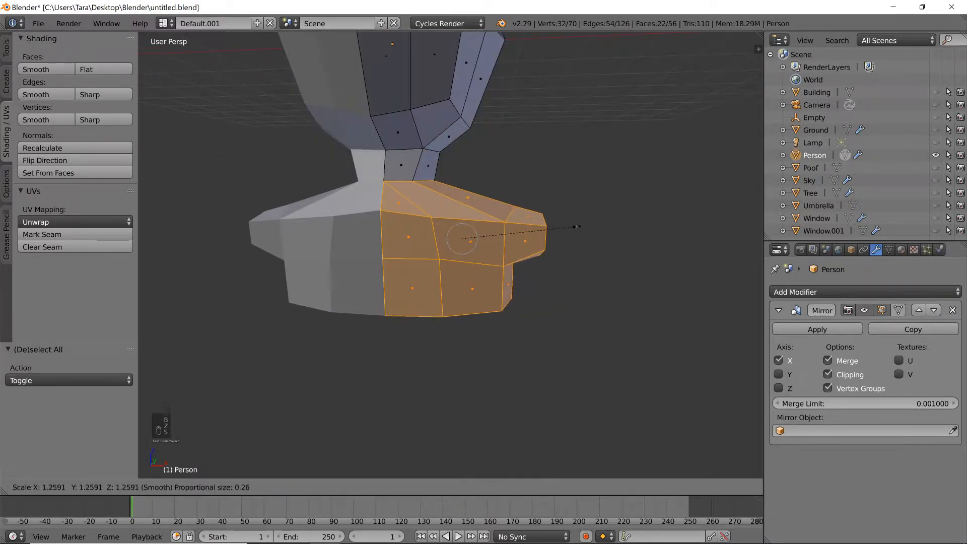
{"action": "left_click", "coordinate": [577, 227]}
Move the selected shoulder and torso geometry 0.175 along X and check the shape in Object Mode.
{"action": "middle_click_drag", "start_coordinate": [561, 235], "coordinate": [593, 239]}
{"action": "key", "text": "g"}
{"action": "key", "text": "x"}
{"action": "left_click", "coordinate": [561, 235]}
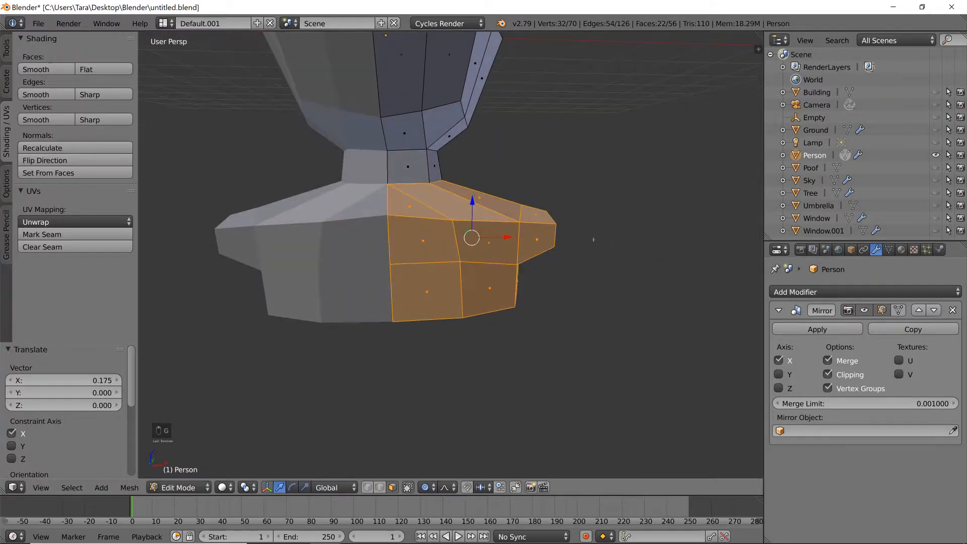
{"action": "key", "text": "Tab"}
{"action": "scroll", "coordinate": [546, 212], "scroll_direction": "down", "scroll_amount": 6}
{"action": "mouse_move", "coordinate": [536, 216]}
{"action": "middle_mouse_down"}
{"action": "mouse_move", "coordinate": [452, 214]}
{"action": "mouse_move", "coordinate": [489, 210]}
{"action": "middle_mouse_up"}
{"action": "key", "text": "Tab"}
{"action": "scroll", "coordinate": [489, 210], "scroll_direction": "up", "scroll_amount": 8}
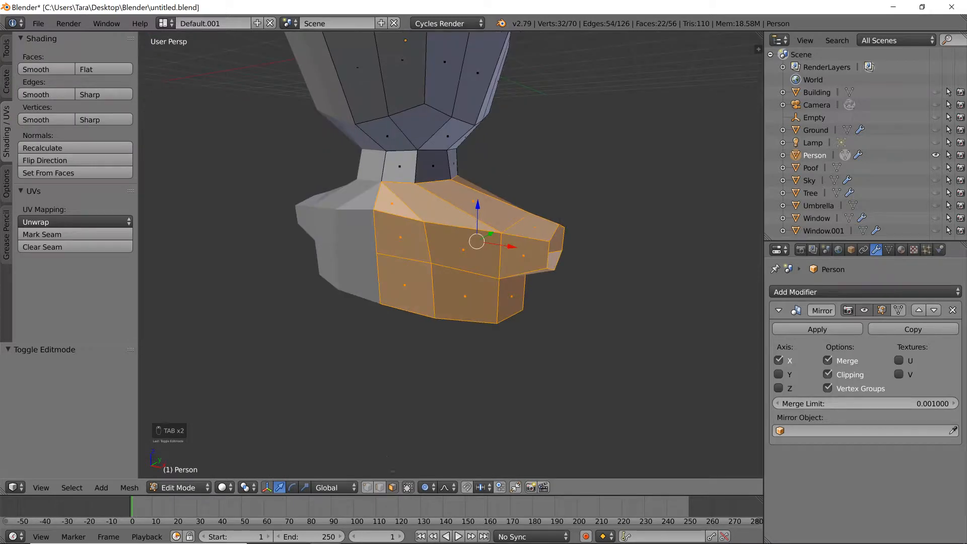
Try to extrude the open edge loop at the end of the arm 1.387 along X.
{"action": "right_click", "coordinate": [549, 254]}
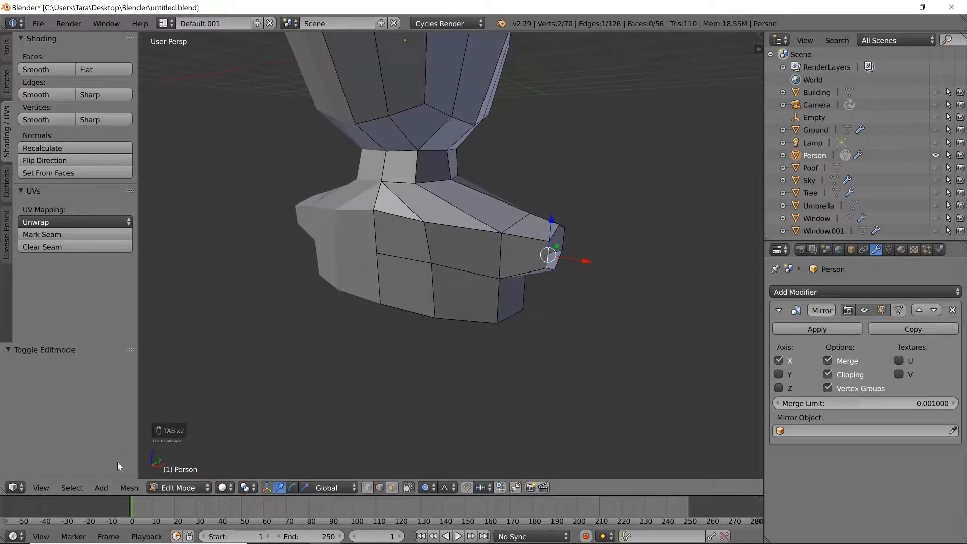
{"action": "left_click", "coordinate": [72, 487]}
{"action": "left_click", "coordinate": [102, 258]}
{"action": "mouse_move", "coordinate": [504, 282]}
{"action": "middle_mouse_down"}
{"action": "mouse_move", "coordinate": [493, 282]}
{"action": "mouse_move", "coordinate": [503, 281]}
{"action": "middle_mouse_up"}
{"action": "key", "text": "e"}
{"action": "key", "text": "x"}
{"action": "left_click", "coordinate": [584, 283]}
{"action": "middle_click_drag", "start_coordinate": [579, 283], "coordinate": [553, 257]}
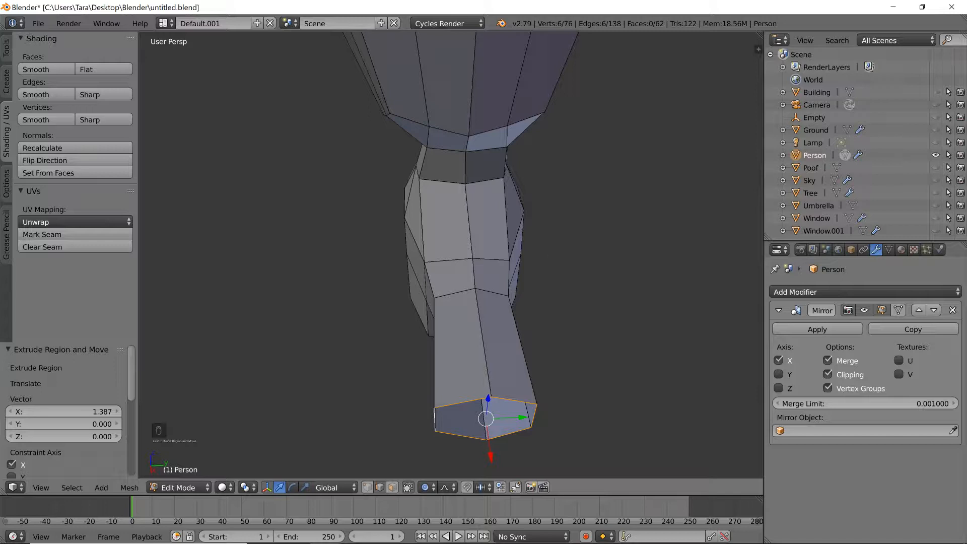
{"action": "middle_click_drag", "start_coordinate": [401, 308], "coordinate": [567, 231]}
{"action": "scroll", "coordinate": [664, 240], "scroll_direction": "up", "scroll_amount": 2}
{"action": "key", "text": "ctrl+z"}
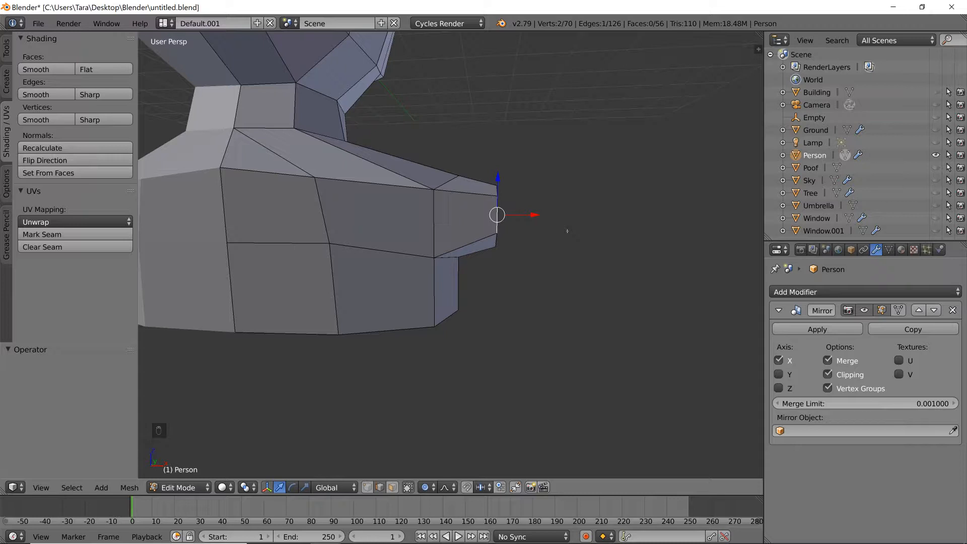
Select the open edge loop at the end of the arm stub and rotate it 5.06° about Y.
{"action": "middle_click_drag", "start_coordinate": [423, 393], "coordinate": [282, 409]}
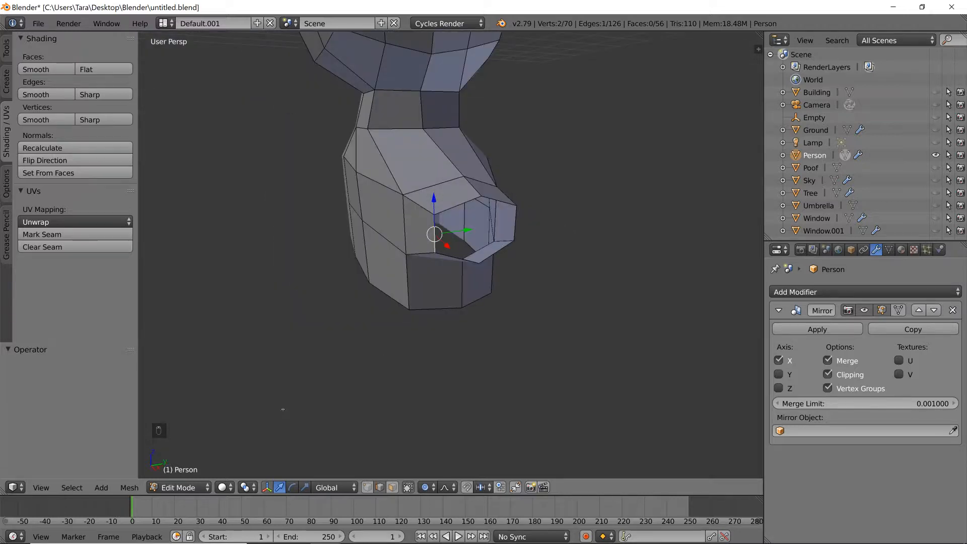
{"action": "left_click", "coordinate": [72, 488]}
{"action": "left_click", "coordinate": [119, 246]}
{"action": "middle_click_drag", "start_coordinate": [292, 224], "coordinate": [617, 129]}
{"action": "key", "text": "r"}
{"action": "key", "text": "x"}
{"action": "right_click", "coordinate": [618, 154]}
{"action": "key", "text": "r"}
{"action": "key", "text": "y"}
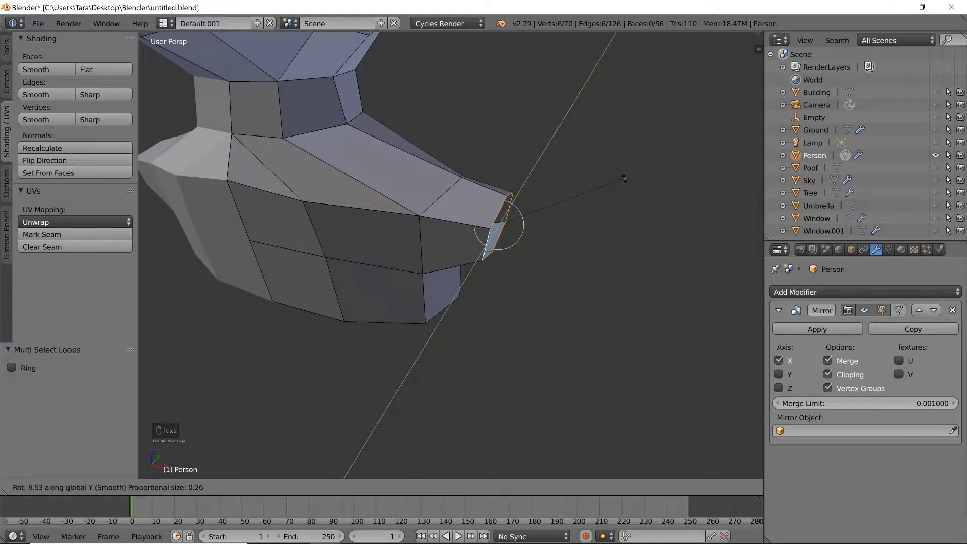
{"action": "left_click", "coordinate": [623, 173]}
Lower the arm's end loop along Z and extrude it outward by X 1.274, Y -0.111, Z -0.317.
{"action": "middle_click_drag", "start_coordinate": [625, 171], "coordinate": [639, 159]}
{"action": "key", "text": "g"}
{"action": "key", "text": "z"}
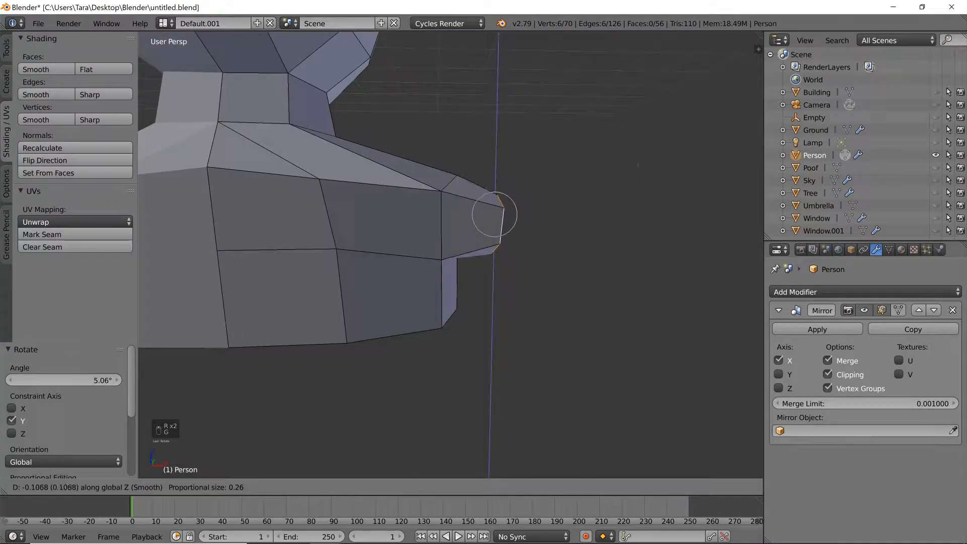
{"action": "left_click", "coordinate": [636, 158]}
{"action": "key", "text": "e"}
{"action": "left_click", "coordinate": [721, 181]}
{"action": "scroll", "coordinate": [721, 181], "scroll_direction": "down", "scroll_amount": 6}
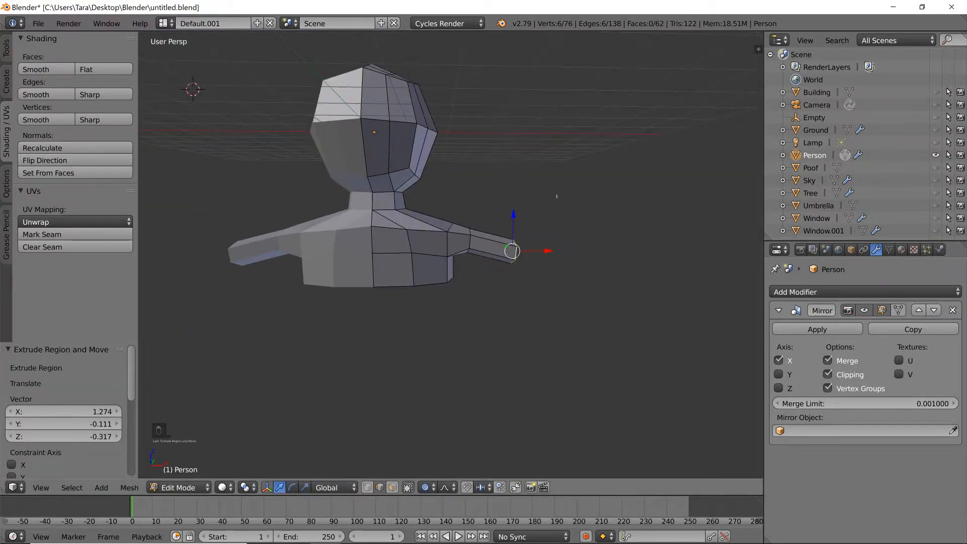
Scale the extruded arm end loop by 0.725 along Y and 0.820 along Z.
{"action": "scroll", "coordinate": [585, 213], "scroll_direction": "up", "scroll_amount": 5}
{"action": "middle_click_drag", "start_coordinate": [586, 213], "coordinate": [693, 232]}
{"action": "key", "text": "s"}
{"action": "key", "text": "x"}
{"action": "right_click", "coordinate": [611, 228]}
{"action": "key", "text": "s"}
{"action": "key", "text": "y"}
{"action": "left_click", "coordinate": [712, 207]}
{"action": "key", "text": "s"}
{"action": "key", "text": "z"}
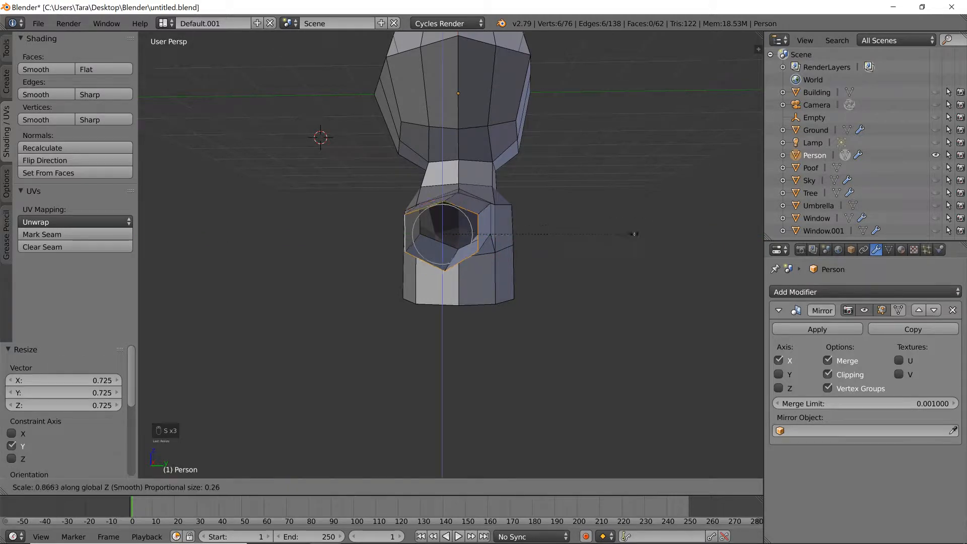
{"action": "left_click", "coordinate": [627, 232]}
Scale the upper pair of side vertices on the arm opening by 0.858 and the lower pair by 0.845.
{"action": "middle_click_drag", "start_coordinate": [626, 232], "coordinate": [449, 366]}
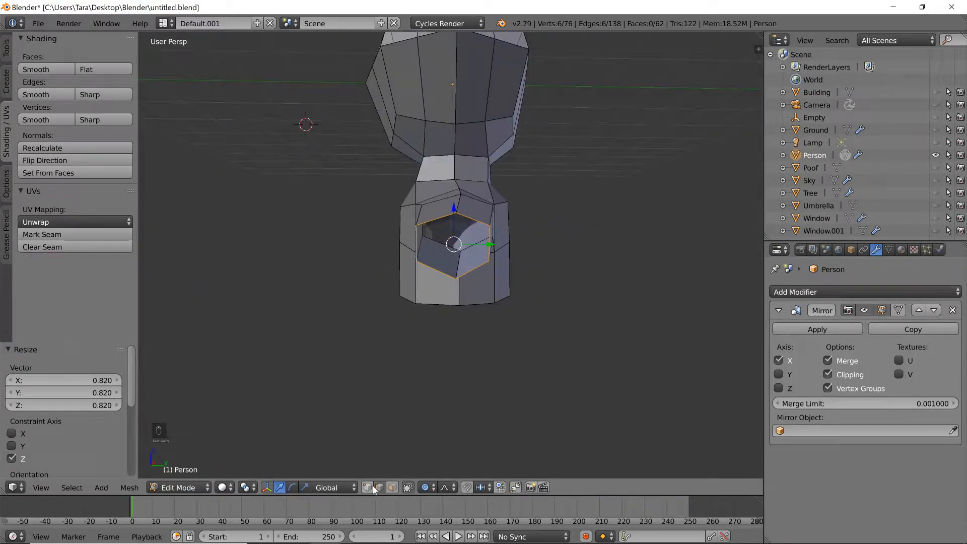
{"action": "key", "text": "s"}
{"action": "left_click", "coordinate": [569, 245]}
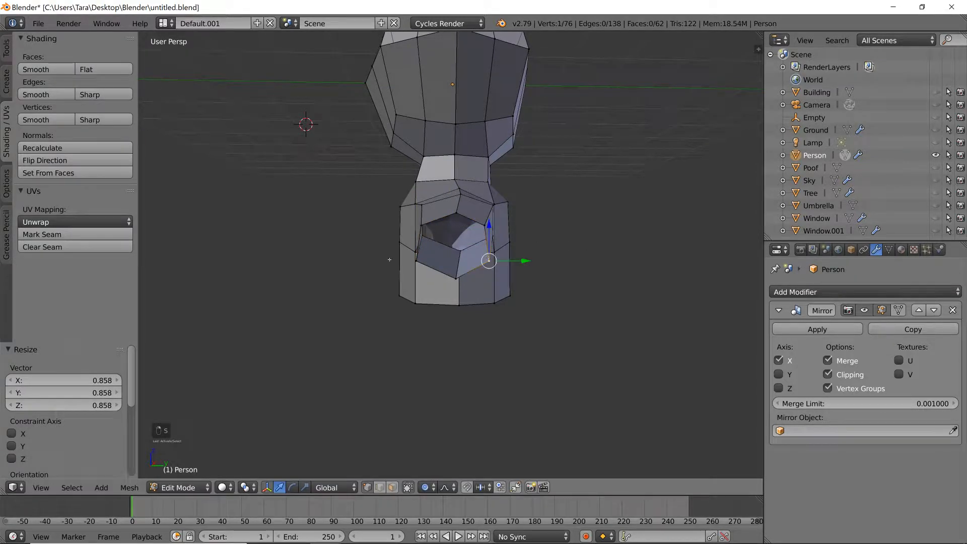
{"action": "key", "text": "s"}
{"action": "left_click", "coordinate": [681, 239]}
{"action": "middle_click_drag", "start_coordinate": [681, 240], "coordinate": [660, 244]}
{"action": "middle_click_drag", "start_coordinate": [579, 276], "coordinate": [558, 341]}
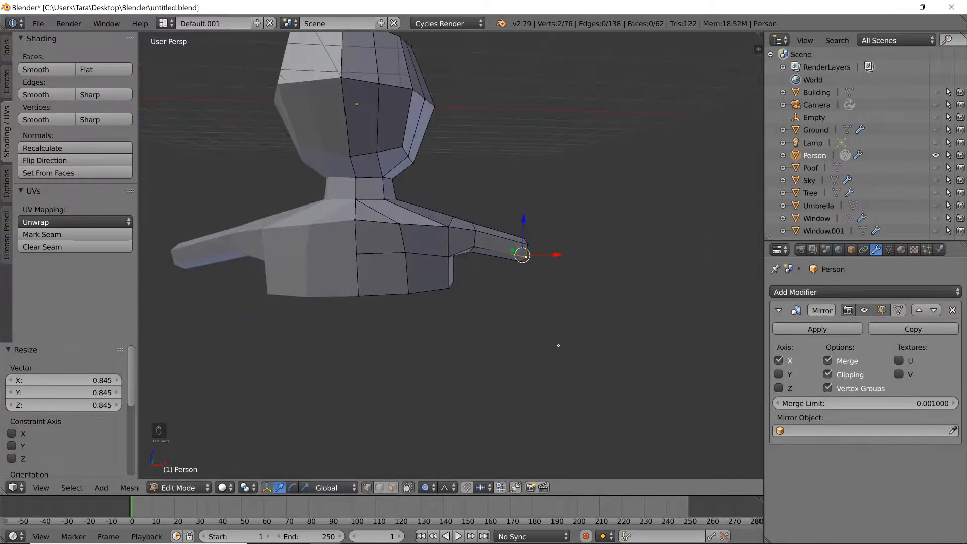
Box-select the whole end loop of the arm in wireframe and try to extrude it further outward.
{"action": "key", "text": "z"}
{"action": "key", "text": "z"}
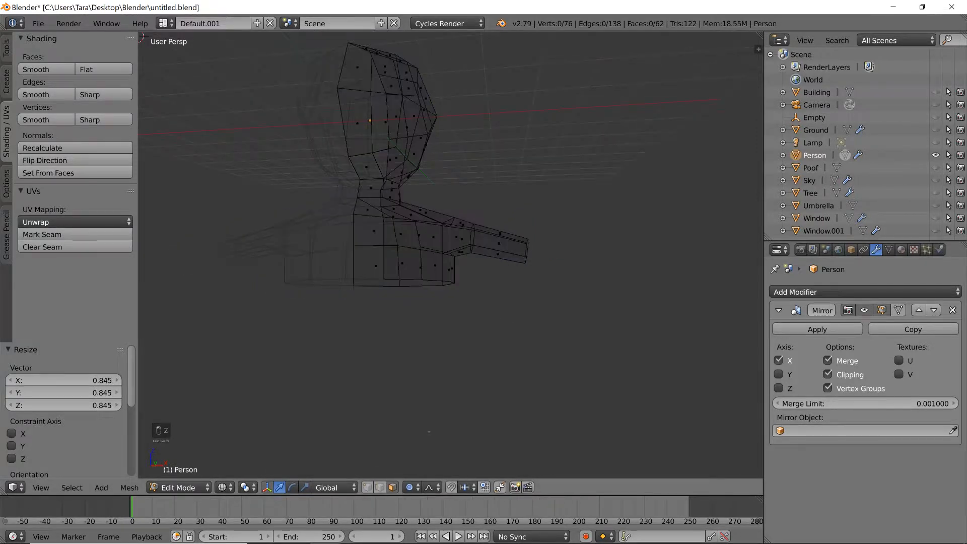
{"action": "key", "text": "z"}
{"action": "key", "text": "b"}
{"action": "left_click_drag", "start_coordinate": [557, 207], "coordinate": [513, 287]}
{"action": "key", "text": "z"}
{"action": "key", "text": "e"}
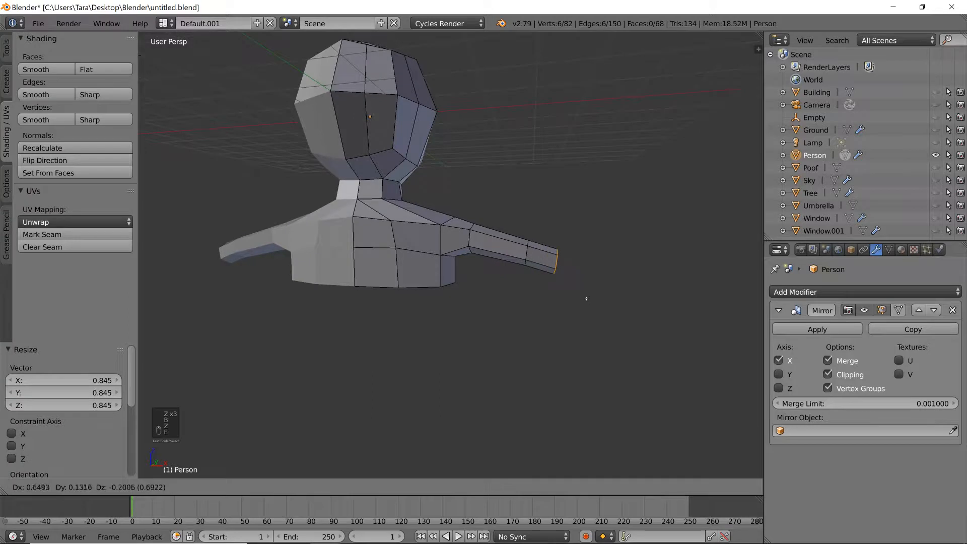
{"action": "key", "text": "ctrl+z"}
Undo the last arm extrusion and rotate the arm's end loop by 9.6° about the Y axis.
{"action": "key", "text": "r"}
{"action": "key", "text": "r"}
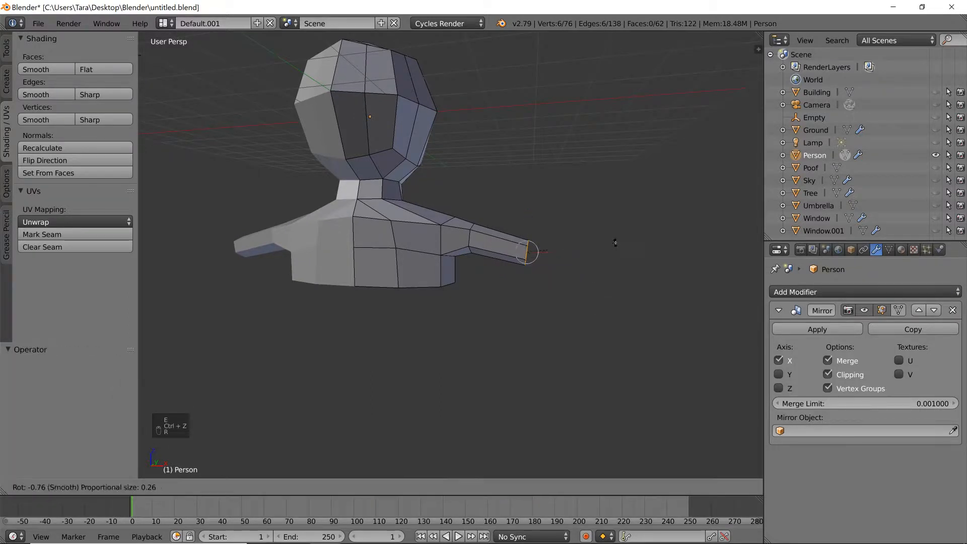
{"action": "left_click", "coordinate": [619, 274]}
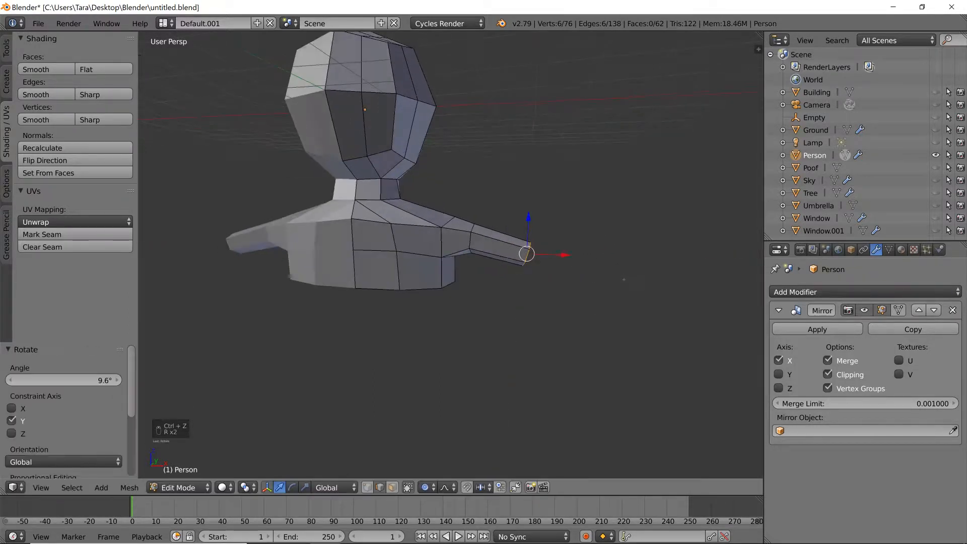
Try to extrude the arm's end loop outward into a forearm and move it along Z.
{"action": "key", "text": "e"}
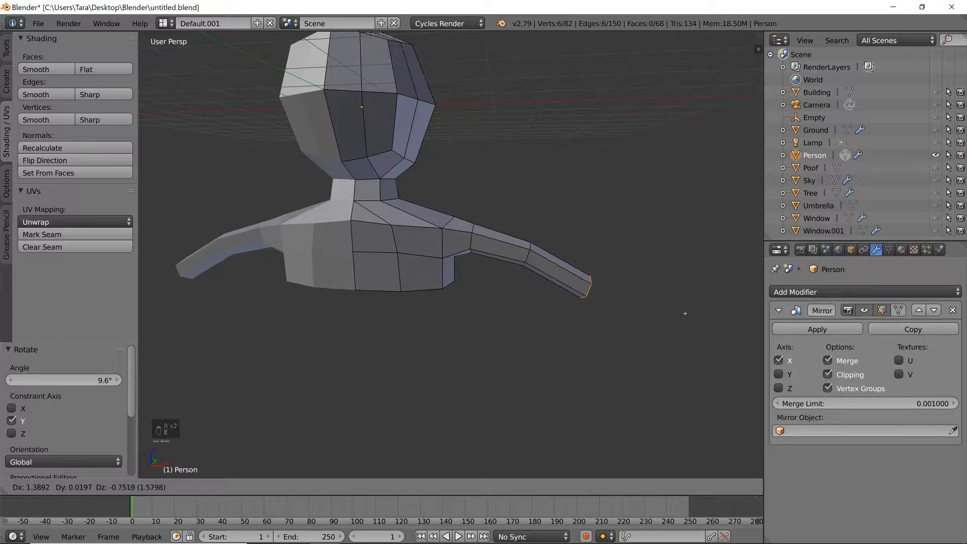
{"action": "key", "text": "x"}
{"action": "left_click", "coordinate": [685, 315]}
{"action": "key", "text": "g"}
{"action": "key", "text": "z"}
{"action": "left_click", "coordinate": [676, 332]}
Try to rotate the forearm's end loop about Y and adjust its height along Z.
{"action": "key", "text": "r"}
{"action": "key", "text": "x"}
{"action": "right_click", "coordinate": [668, 346]}
{"action": "key", "text": "r"}
{"action": "right_click", "coordinate": [658, 361]}
{"action": "key", "text": "r"}
{"action": "key", "text": "y"}
{"action": "left_click", "coordinate": [647, 370]}
{"action": "middle_click_drag", "start_coordinate": [645, 337], "coordinate": [589, 311]}
{"action": "key", "text": "g"}
{"action": "key", "text": "z"}
{"action": "left_click", "coordinate": [623, 321]}
Try to add a loop cut close to each side of the elbow.
{"action": "key", "text": "Tab"}
{"action": "scroll", "coordinate": [622, 320], "scroll_direction": "down", "scroll_amount": 2}
{"action": "scroll", "coordinate": [590, 302], "scroll_direction": "up", "scroll_amount": 5}
{"action": "key", "text": "Tab"}
{"action": "key", "text": "ctrl+r"}
{"action": "left_click", "coordinate": [526, 245]}
{"action": "left_click", "coordinate": [540, 253]}
{"action": "key", "text": "ctrl+r"}
{"action": "left_click", "coordinate": [543, 249]}
{"action": "left_click", "coordinate": [540, 252]}
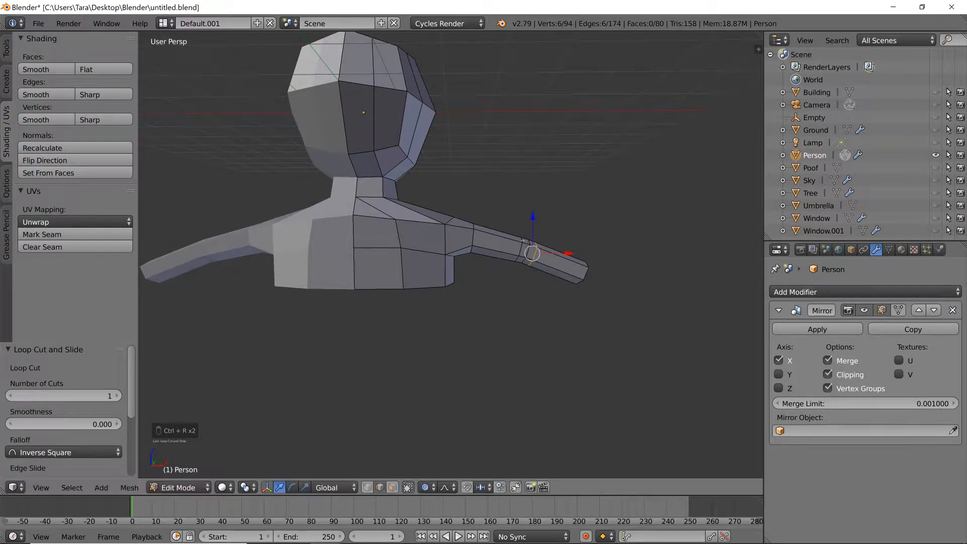
Try to select the elbow's middle edge loop by expanding one of its edges.
{"action": "scroll", "coordinate": [540, 252], "scroll_direction": "up", "scroll_amount": 3}
{"action": "middle_click_drag", "start_coordinate": [549, 254], "coordinate": [433, 233], "text": "shift"}
{"action": "scroll", "coordinate": [432, 234], "scroll_direction": "up", "scroll_amount": 3}
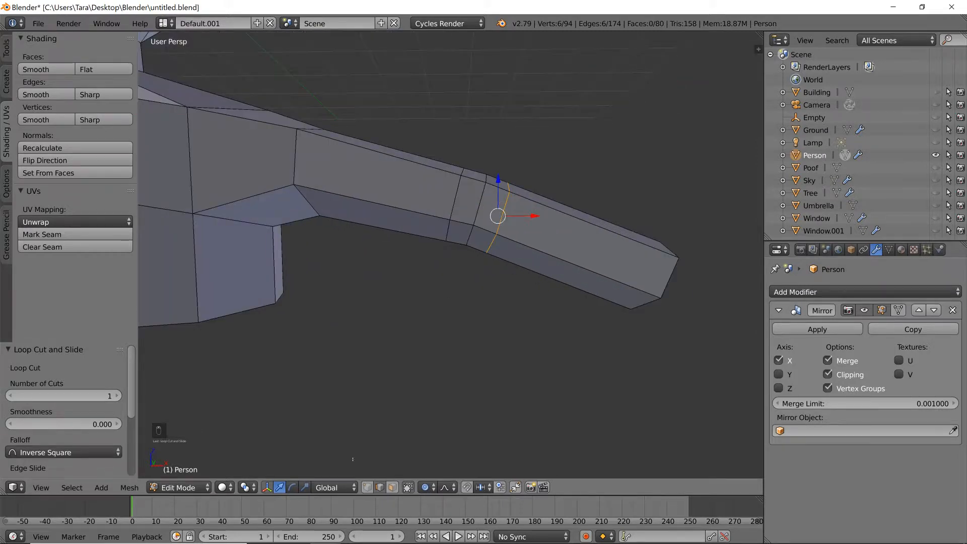
{"action": "left_click", "coordinate": [68, 487]}
{"action": "left_click", "coordinate": [126, 232]}
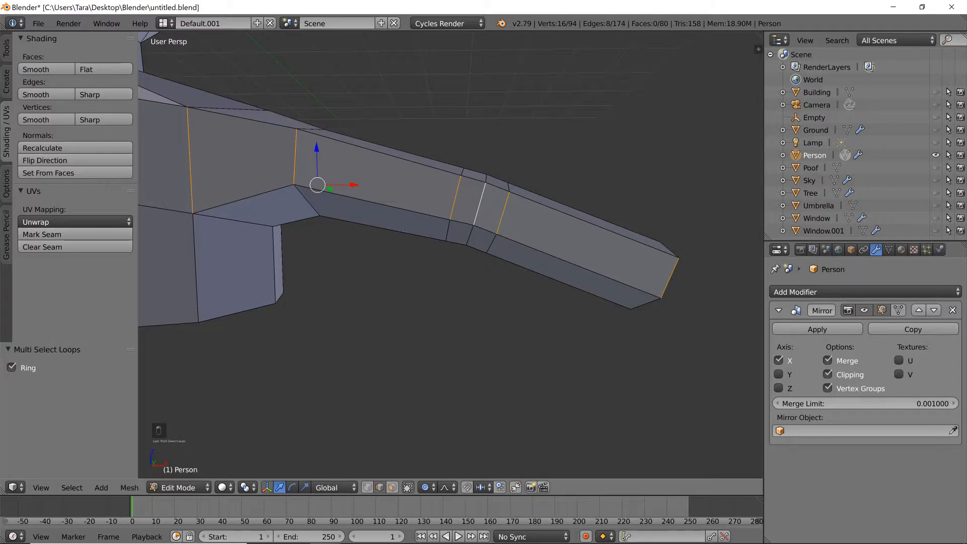
{"action": "right_click", "coordinate": [478, 207]}
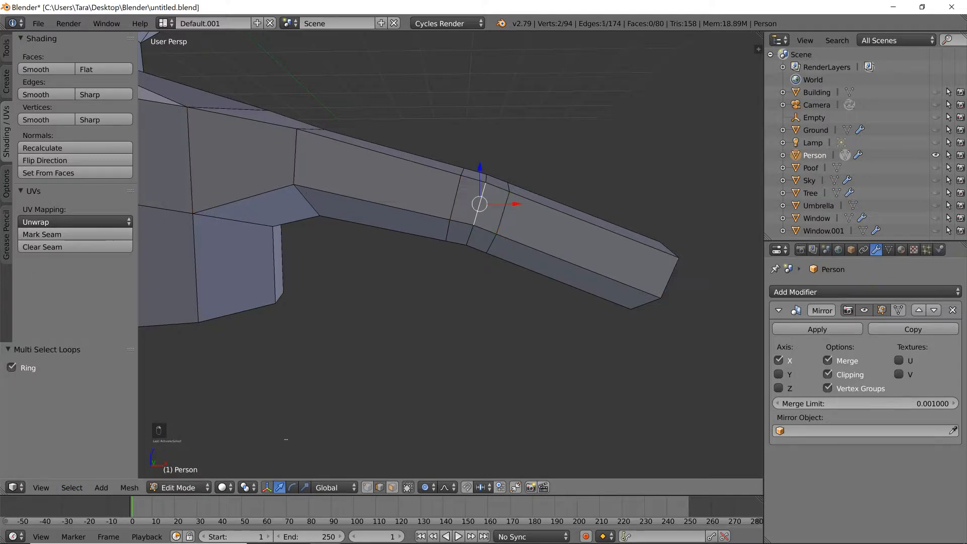
{"action": "left_click", "coordinate": [71, 488]}
{"action": "left_click", "coordinate": [107, 244]}
{"action": "middle_click_drag", "start_coordinate": [443, 282], "coordinate": [478, 267]}
{"action": "scroll", "coordinate": [612, 220], "scroll_direction": "down", "scroll_amount": 4}
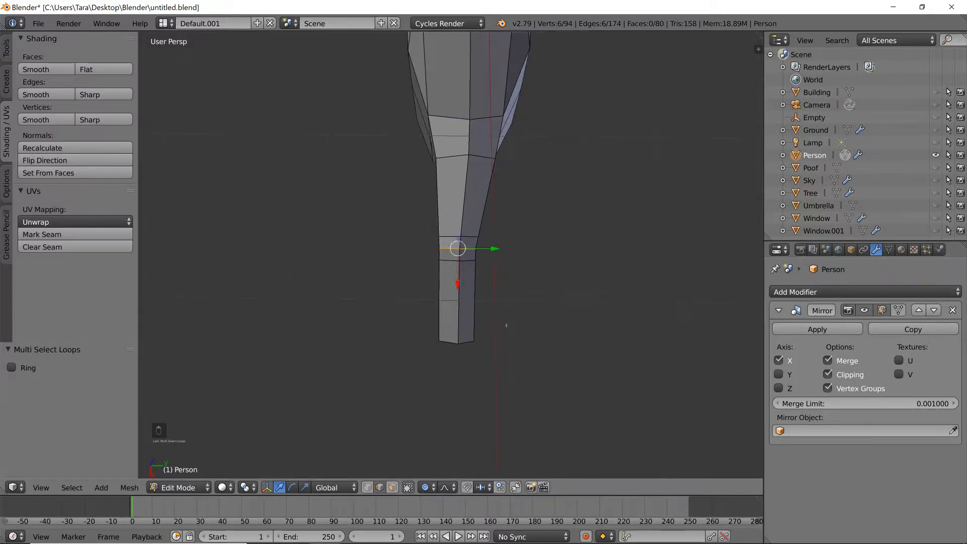
Undo the elbow selection, both elbow loop cuts and the forearm extrusion.
{"action": "key", "text": "ctrl+z"}
{"action": "key", "text": "ctrl+z"}
{"action": "key", "text": "ctrl+z"}
{"action": "key", "text": "ctrl+z"}
{"action": "key", "text": "ctrl+z"}
{"action": "key", "text": "ctrl+z"}
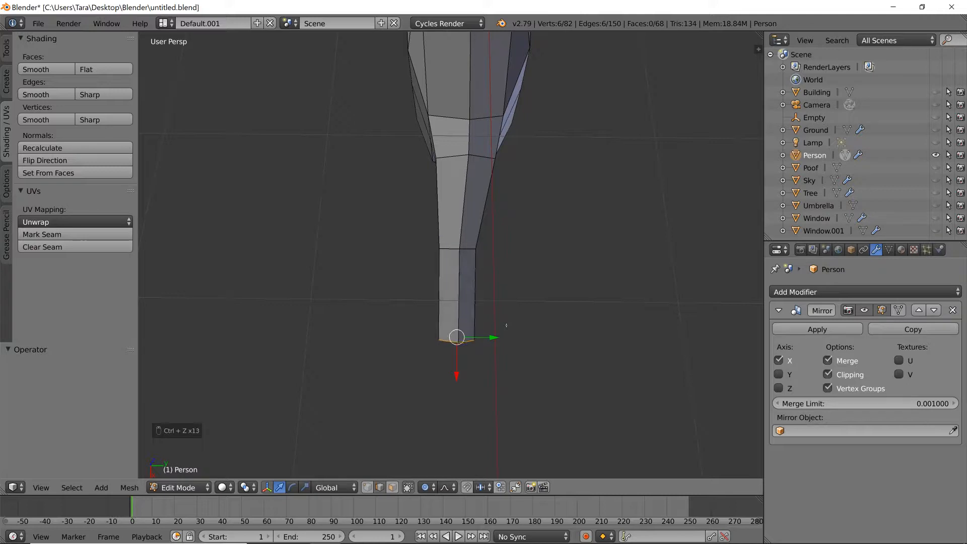
Try to extrude the arm's end loop along Y.
{"action": "middle_click_drag", "start_coordinate": [507, 325], "coordinate": [561, 334]}
{"action": "key", "text": "e"}
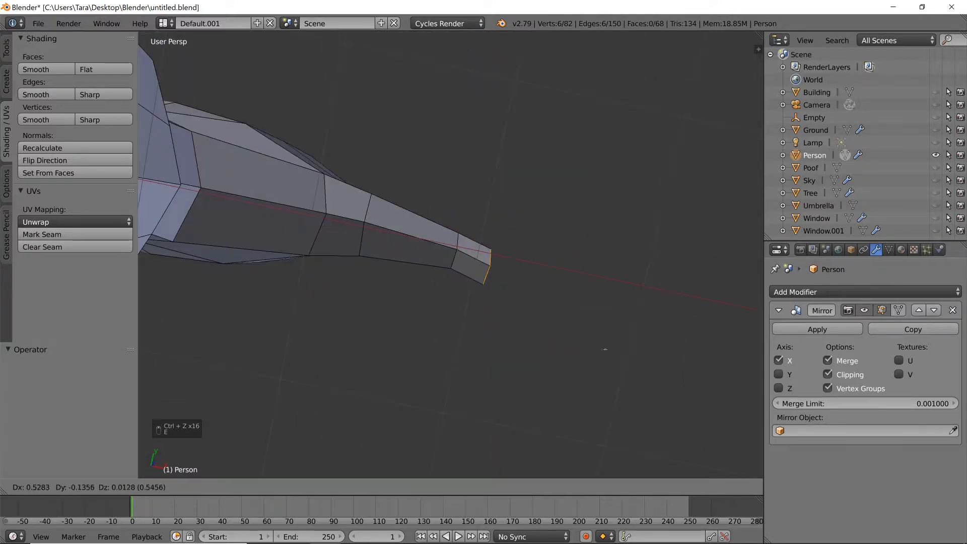
{"action": "key", "text": "y"}
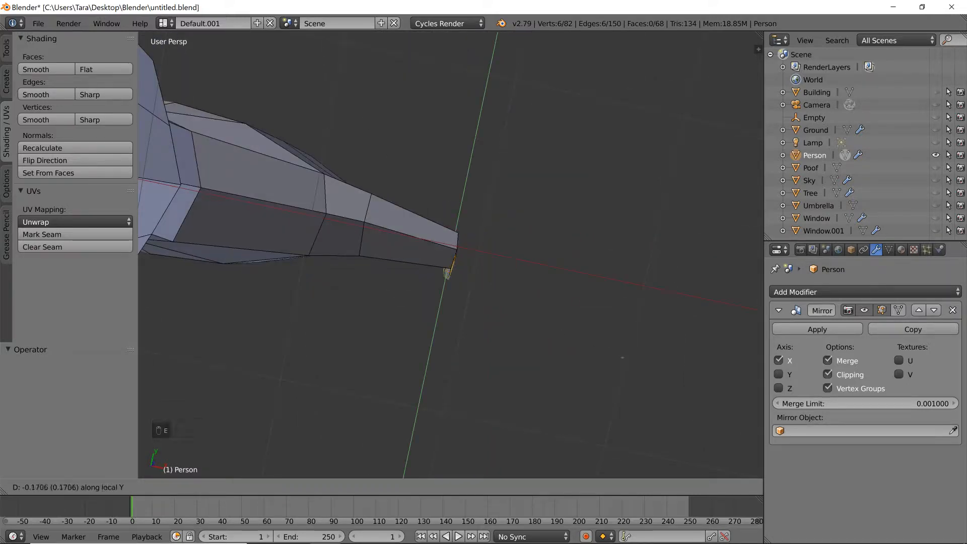
{"action": "left_click", "coordinate": [623, 357]}
{"action": "key", "text": "ctrl+z"}
Extrude the arm's end loop about 1.15 along X and shift the new loop -0.117 along Y.
{"action": "middle_click_drag", "start_coordinate": [551, 317], "coordinate": [597, 311]}
{"action": "key", "text": "e"}
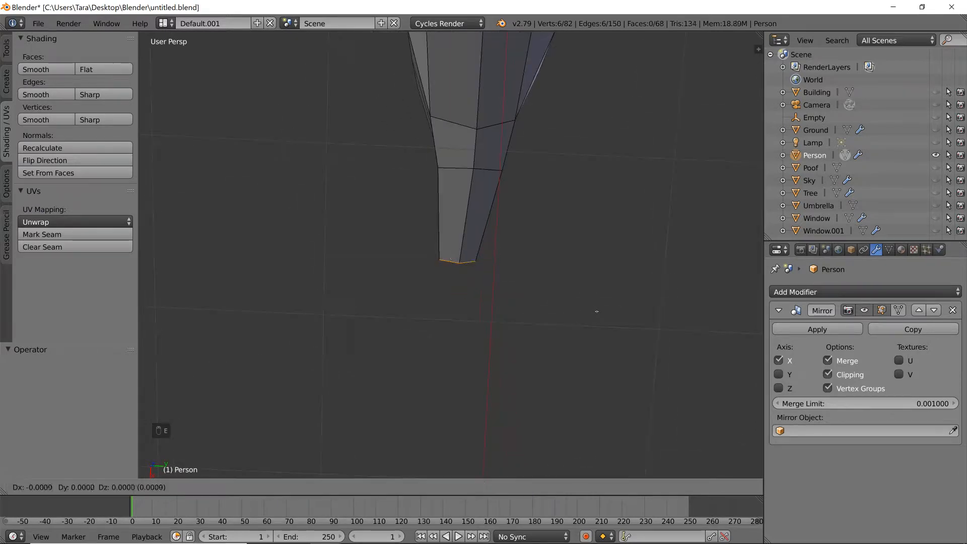
{"action": "key", "text": "x"}
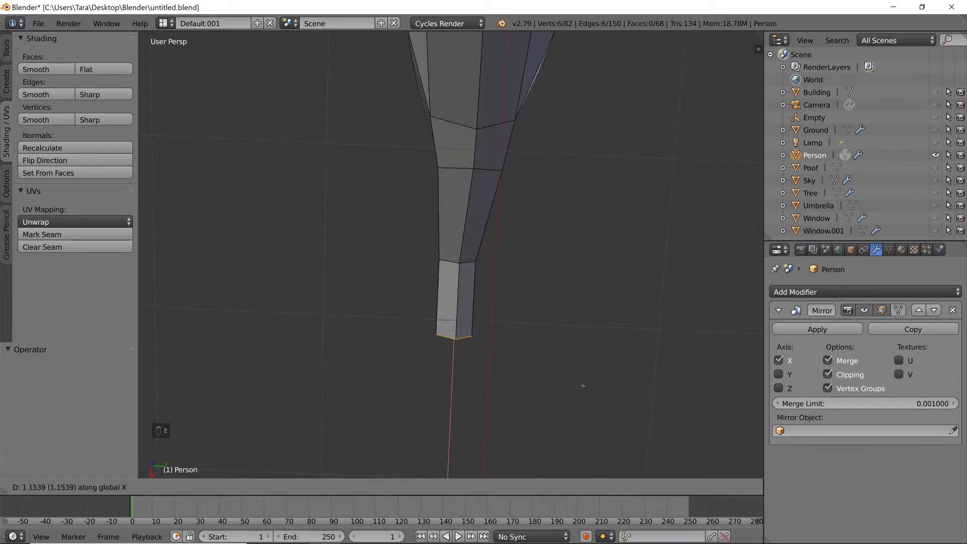
{"action": "left_click", "coordinate": [583, 385]}
{"action": "key", "text": "g"}
{"action": "key", "text": "y"}
{"action": "left_click", "coordinate": [575, 383]}
Lower the forearm's end loop by 0.459 along Z.
{"action": "middle_click_drag", "start_coordinate": [576, 383], "coordinate": [550, 307]}
{"action": "key", "text": "g"}
{"action": "key", "text": "z"}
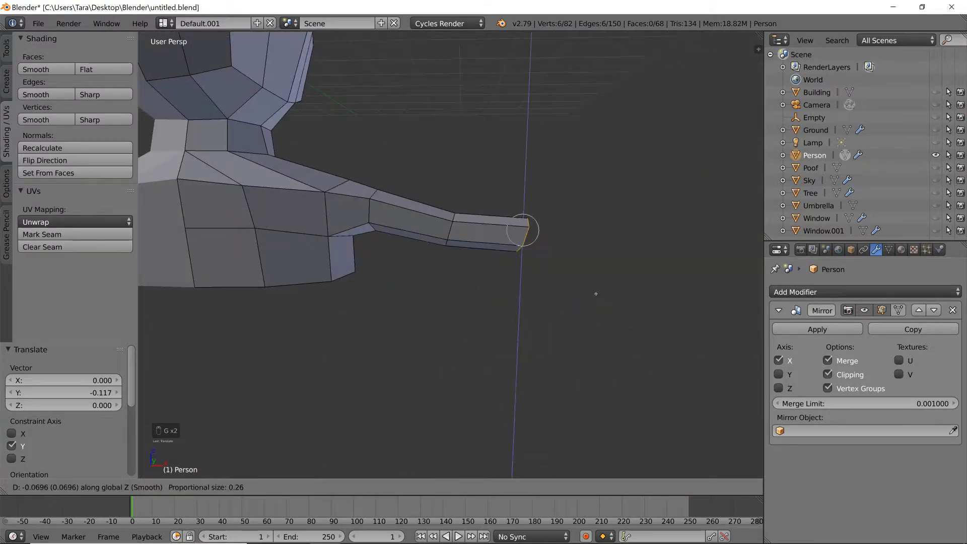
{"action": "left_click", "coordinate": [578, 313]}
Add one loop cut on the forearm and one on the upper arm, both slid close to the elbow.
{"action": "key", "text": "ctrl+r"}
{"action": "left_click", "coordinate": [513, 254]}
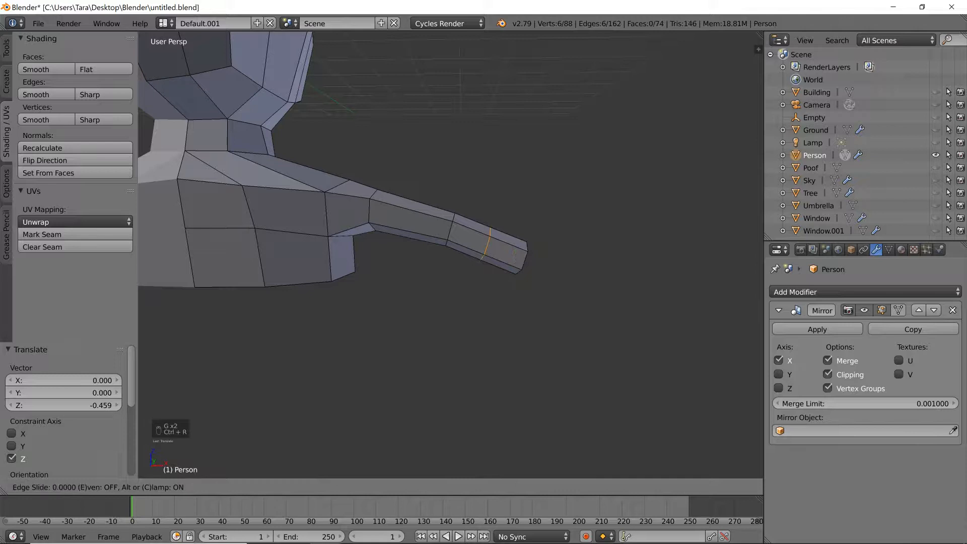
{"action": "left_click", "coordinate": [445, 215]}
{"action": "key", "text": "ctrl+r"}
{"action": "left_click", "coordinate": [462, 220]}
{"action": "left_click", "coordinate": [466, 226]}
Select the elbow's middle edge loop and scale it down along Y.
{"action": "mouse_move", "coordinate": [466, 226]}
{"action": "middle_mouse_down"}
{"action": "mouse_move", "coordinate": [402, 266]}
{"action": "mouse_move", "coordinate": [403, 274]}
{"action": "mouse_move", "coordinate": [469, 241]}
{"action": "middle_mouse_up"}
{"action": "scroll", "coordinate": [470, 241], "scroll_direction": "up", "scroll_amount": 2}
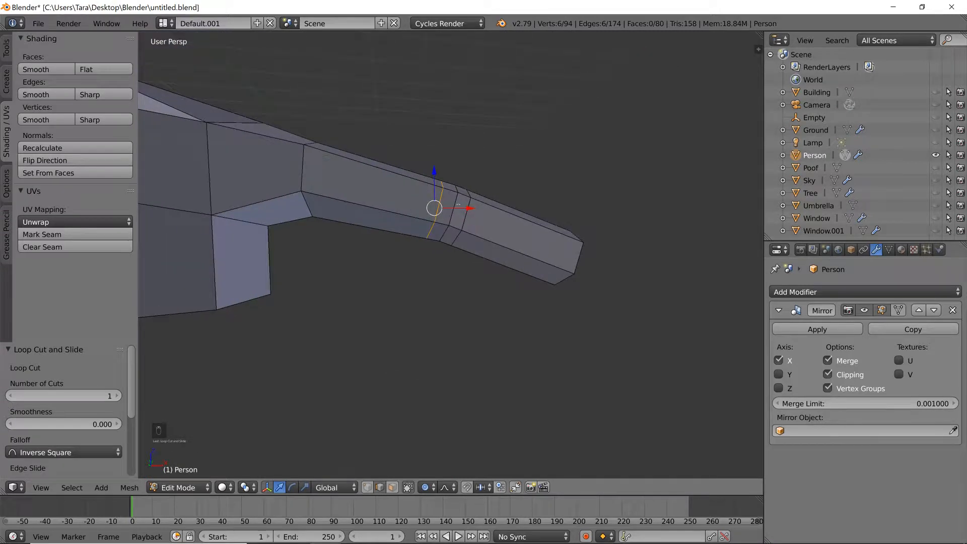
{"action": "left_click", "coordinate": [71, 487]}
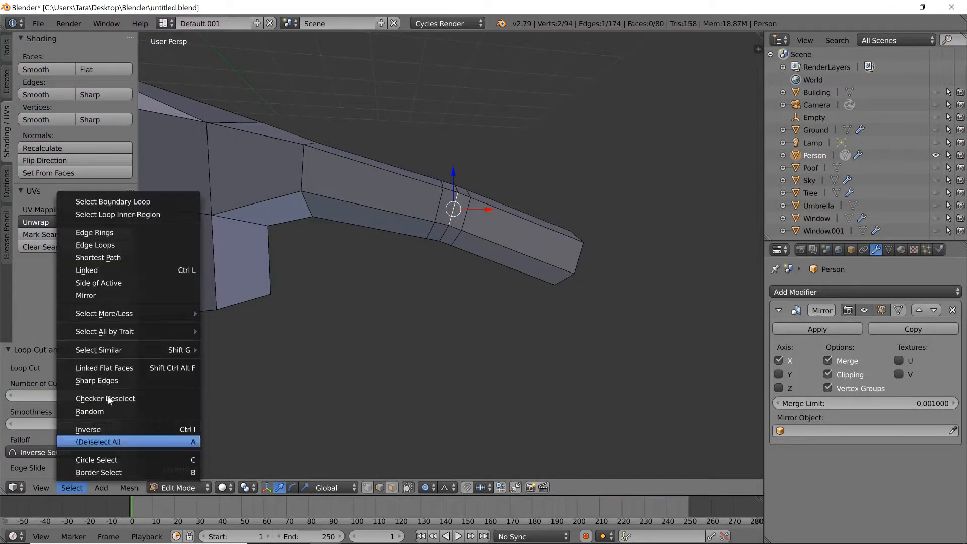
{"action": "left_click", "coordinate": [140, 244]}
{"action": "middle_click_drag", "start_coordinate": [497, 245], "coordinate": [287, 342]}
{"action": "key", "text": "s"}
{"action": "key", "text": "x"}
{"action": "right_click", "coordinate": [664, 203]}
{"action": "key", "text": "s"}
{"action": "key", "text": "y"}
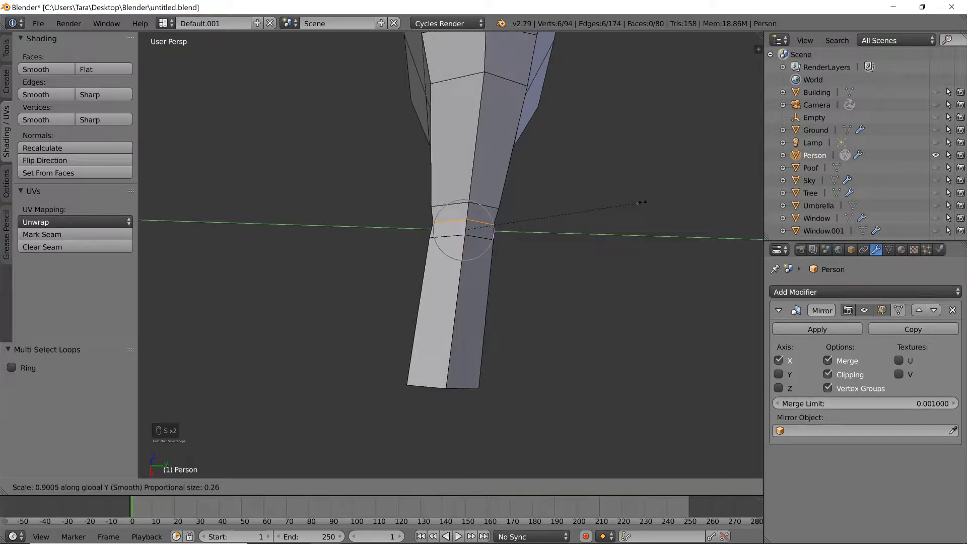
{"action": "left_click", "coordinate": [625, 208]}
Check the arm in Object Mode and scale the elbow's middle loop once more along Y.
{"action": "key", "text": "Tab"}
{"action": "mouse_move", "coordinate": [628, 208]}
{"action": "middle_mouse_down"}
{"action": "mouse_move", "coordinate": [693, 179]}
{"action": "mouse_move", "coordinate": [640, 203]}
{"action": "middle_mouse_up"}
{"action": "key", "text": "Tab"}
{"action": "key", "text": "s"}
{"action": "key", "text": "y"}
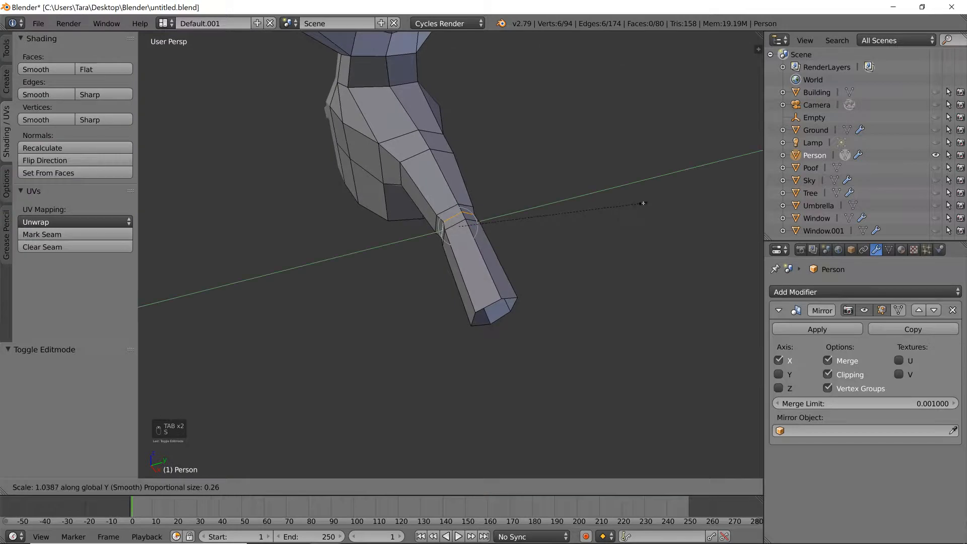
{"action": "left_click", "coordinate": [625, 235]}
Select the single edge at the back of the elbow and move it about 0.07 along Y.
{"action": "key", "text": "Tab"}
{"action": "middle_click_drag", "start_coordinate": [624, 235], "coordinate": [589, 237]}
{"action": "key", "text": "Tab"}
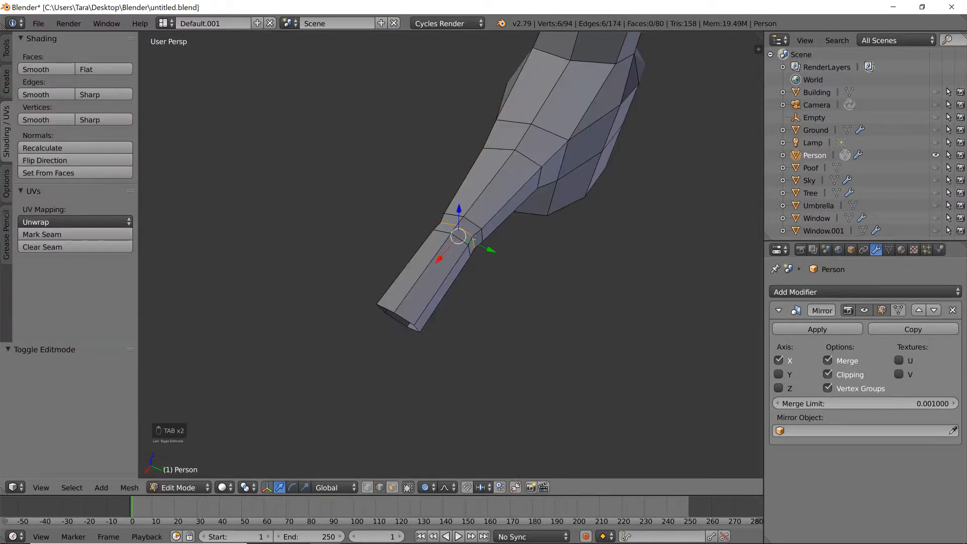
{"action": "left_click", "coordinate": [474, 241]}
{"action": "key", "text": "g"}
{"action": "key", "text": "y"}
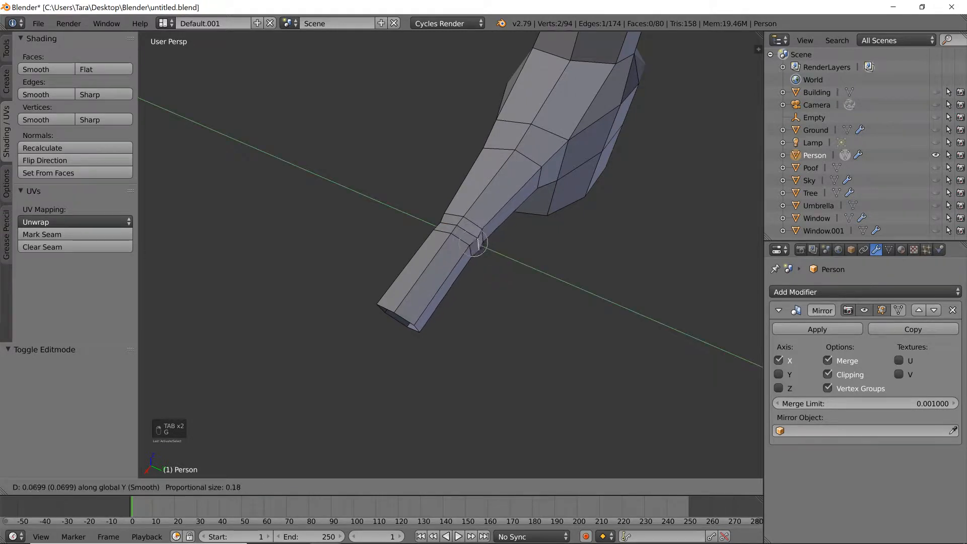
{"action": "left_click", "coordinate": [476, 243]}
Examine the reshaped elbow from another angle and close up.
{"action": "key", "text": "Tab"}
{"action": "middle_click_drag", "start_coordinate": [477, 243], "coordinate": [549, 184]}
{"action": "key", "text": "Tab"}
{"action": "scroll", "coordinate": [487, 209], "scroll_direction": "up", "scroll_amount": 10}
{"action": "key", "text": "Tab"}
{"action": "key", "text": "Tab"}
{"action": "right_click_drag", "start_coordinate": [487, 246], "coordinate": [496, 251]}
{"action": "right_click", "coordinate": [496, 250]}
Select the open edge loop at the wrist and scale it down along Y.
{"action": "right_click", "coordinate": [559, 291]}
{"action": "left_click", "coordinate": [72, 488]}
{"action": "left_click", "coordinate": [132, 246]}
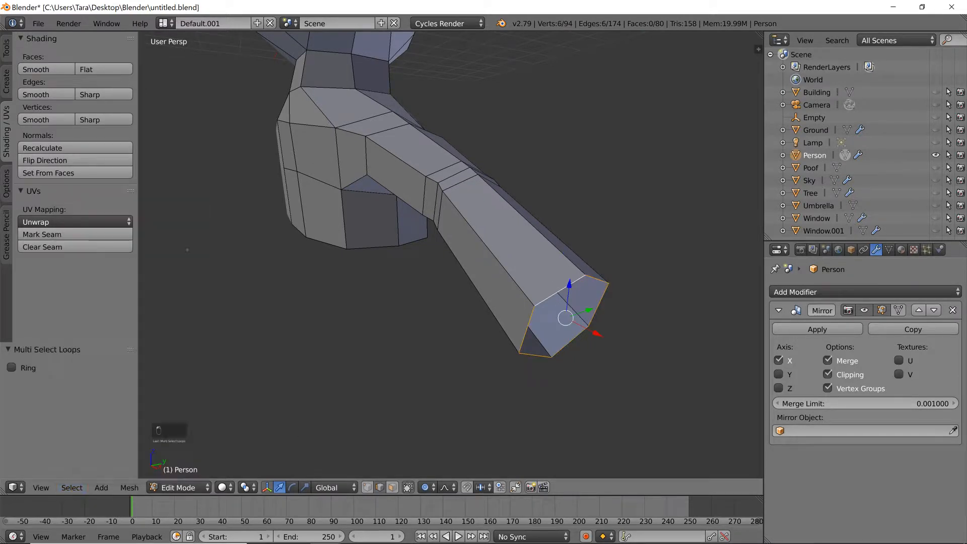
{"action": "middle_click_drag", "start_coordinate": [665, 241], "coordinate": [684, 255]}
{"action": "key", "text": "s"}
{"action": "right_click", "coordinate": [675, 261]}
{"action": "key", "text": "s"}
{"action": "key", "text": "y"}
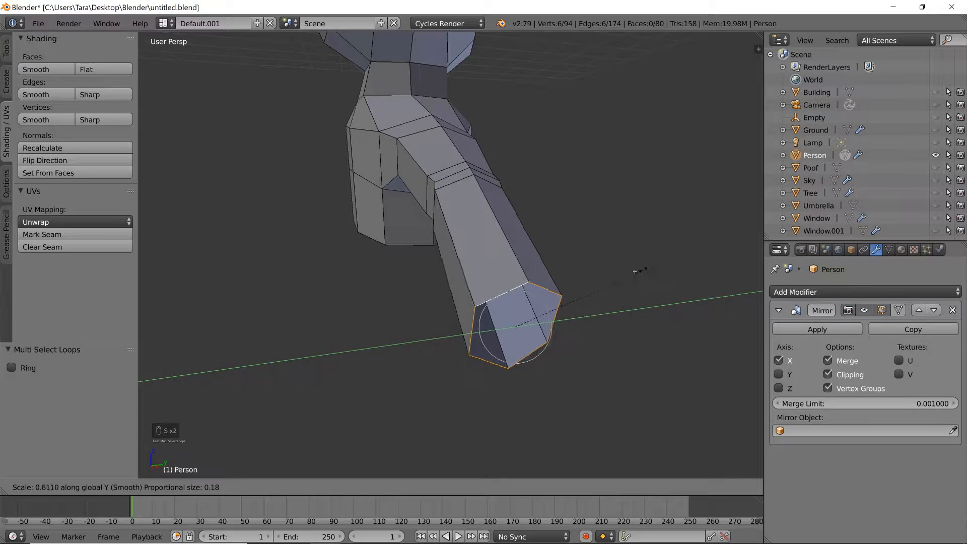
{"action": "left_click", "coordinate": [591, 279]}
Scale the wrist loop down twice along Z, the second time by 0.898.
{"action": "middle_click_drag", "start_coordinate": [591, 278], "coordinate": [648, 283]}
{"action": "key", "text": "s"}
{"action": "key", "text": "z"}
{"action": "left_click", "coordinate": [587, 288]}
{"action": "key", "text": "Tab"}
{"action": "scroll", "coordinate": [648, 283], "scroll_direction": "down", "scroll_amount": 3}
{"action": "key", "text": "Tab"}
{"action": "key", "text": "s"}
{"action": "key", "text": "z"}
{"action": "left_click", "coordinate": [629, 294]}
Box-select the band of faces around the elbow in wireframe and scale it down slightly.
{"action": "key", "text": "z"}
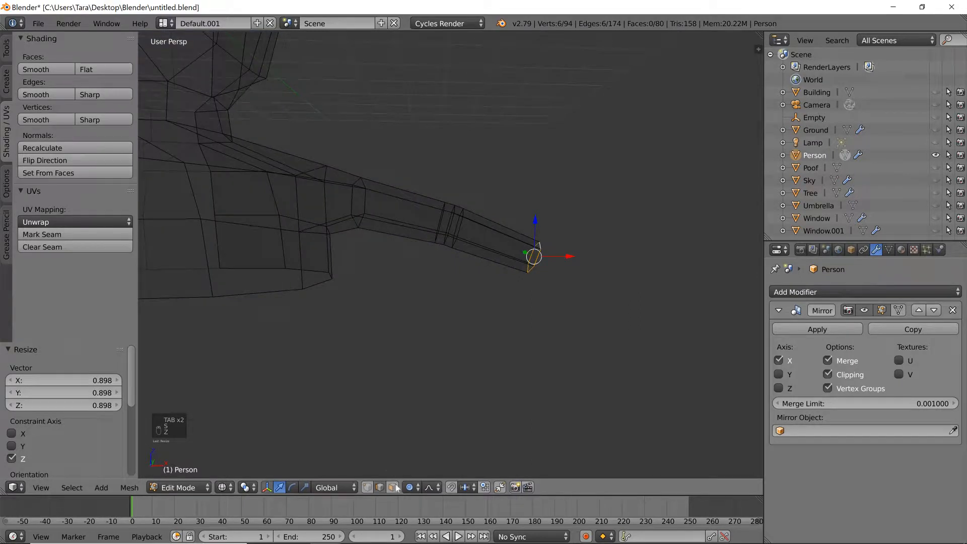
{"action": "key", "text": "b"}
{"action": "key", "text": "z"}
{"action": "mouse_move", "coordinate": [423, 257]}
{"action": "left_mouse_down"}
{"action": "mouse_move", "coordinate": [492, 157]}
{"action": "mouse_move", "coordinate": [424, 254]}
{"action": "left_mouse_up"}
{"action": "key", "text": "z"}
{"action": "key", "text": "a"}
{"action": "key", "text": "b"}
{"action": "key", "text": "z"}
{"action": "key", "text": "s"}
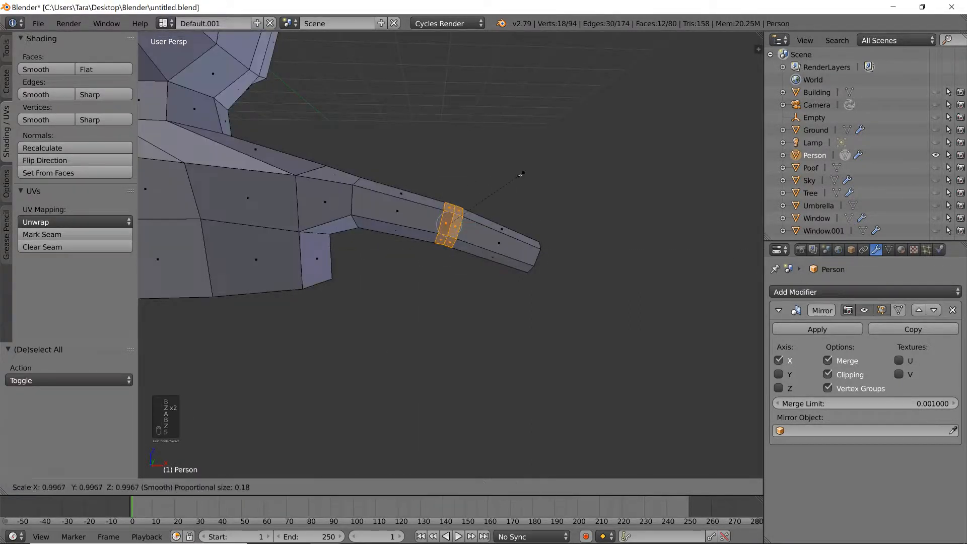
{"action": "left_click", "coordinate": [515, 179]}
Scale the elbow face band uniformly again and adjust its thickness along Y.
{"action": "scroll", "coordinate": [546, 230], "scroll_direction": "down", "scroll_amount": 5}
{"action": "key", "text": "Tab"}
{"action": "key", "text": "Tab"}
{"action": "key", "text": "s"}
{"action": "left_click", "coordinate": [528, 226]}
{"action": "middle_click_drag", "start_coordinate": [528, 227], "coordinate": [523, 245]}
{"action": "key", "text": "s"}
{"action": "key", "text": "x"}
{"action": "right_click", "coordinate": [514, 243]}
{"action": "key", "text": "s"}
{"action": "key", "text": "y"}
{"action": "left_click", "coordinate": [504, 240]}
Examine the arms and upper torso from several angles in Object Mode.
{"action": "key", "text": "Tab"}
{"action": "middle_click_drag", "start_coordinate": [509, 238], "coordinate": [606, 234]}
{"action": "scroll", "coordinate": [569, 233], "scroll_direction": "down", "scroll_amount": 5}
{"action": "scroll", "coordinate": [501, 258], "scroll_direction": "up", "scroll_amount": 2}
{"action": "scroll", "coordinate": [502, 266], "scroll_direction": "up", "scroll_amount": 2}
{"action": "middle_click_drag", "start_coordinate": [580, 264], "coordinate": [551, 264]}
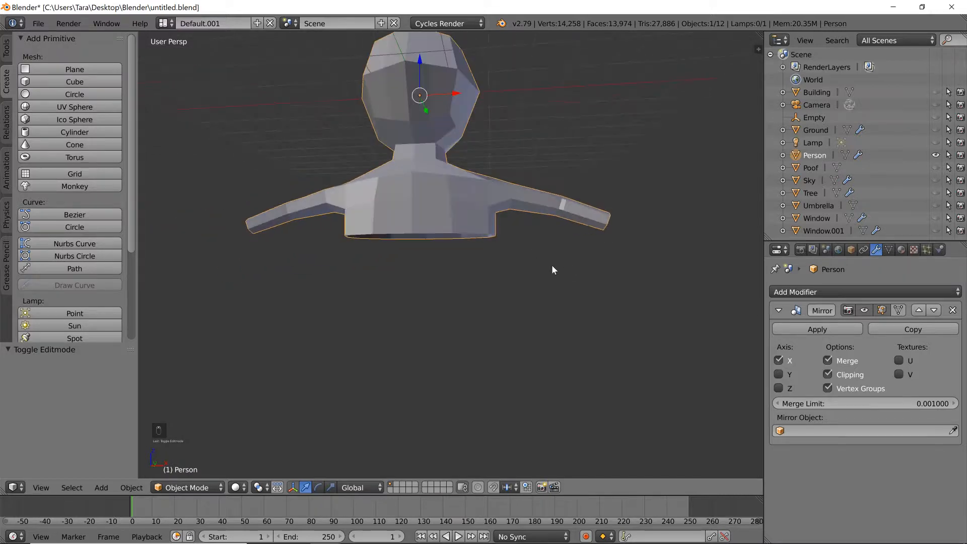
{"action": "scroll", "coordinate": [552, 265], "scroll_direction": "up", "scroll_amount": 2}
In Edit Mode, select the torso's open bottom edges all around and extrude them down 1.232 along Z.
{"action": "key", "text": "Tab"}
{"action": "right_click", "coordinate": [480, 199]}
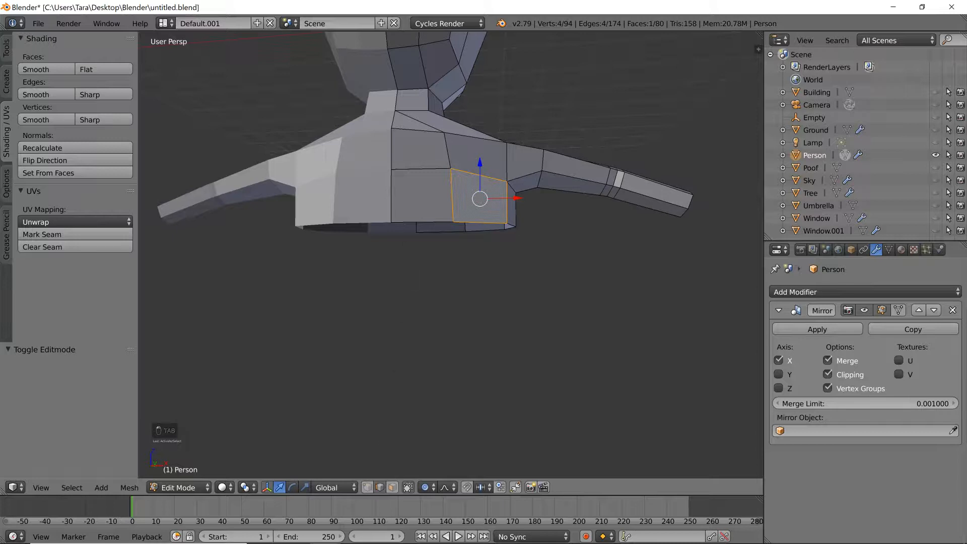
{"action": "right_click", "coordinate": [423, 222]}
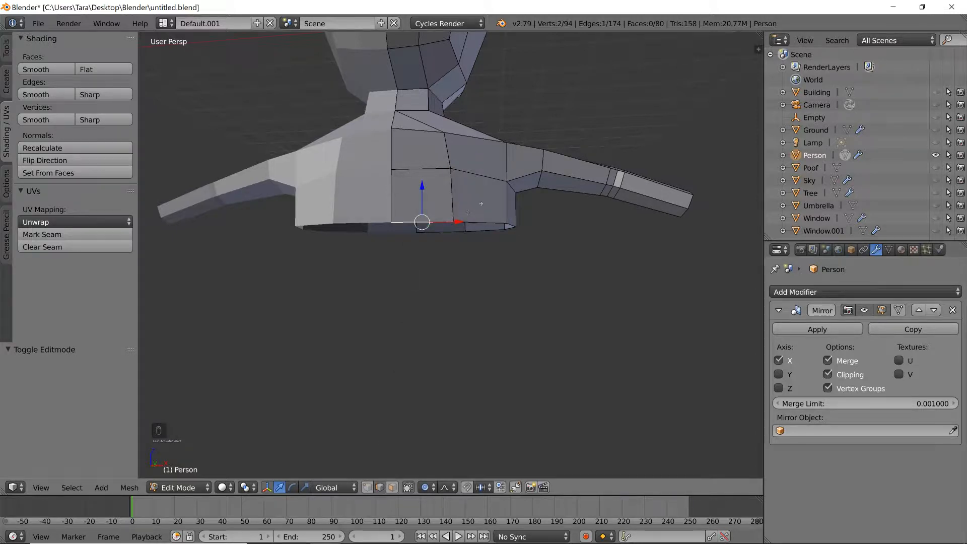
{"action": "scroll", "coordinate": [460, 140], "scroll_direction": "down", "scroll_amount": 2}
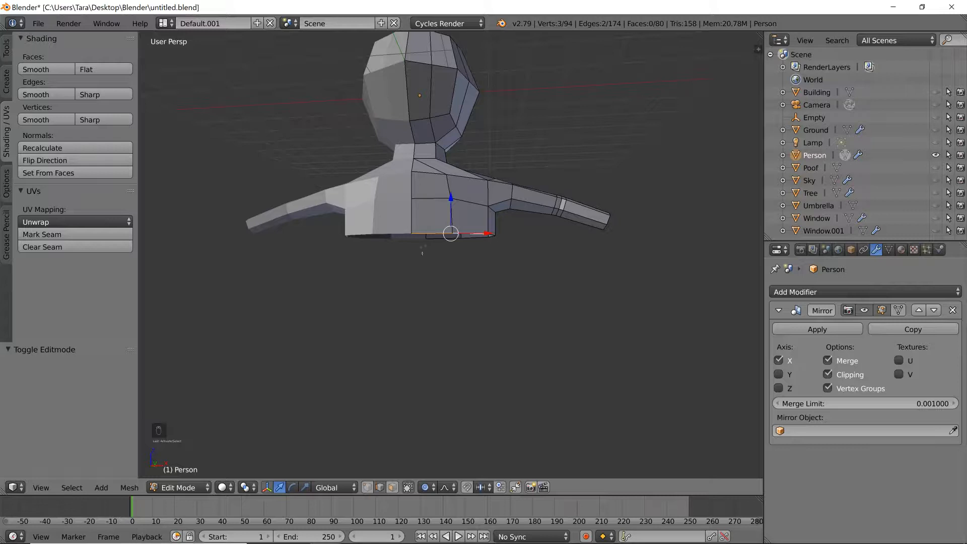
{"action": "middle_click_drag", "start_coordinate": [635, 283], "coordinate": [570, 298]}
{"action": "scroll", "coordinate": [432, 230], "scroll_direction": "up", "scroll_amount": 2}
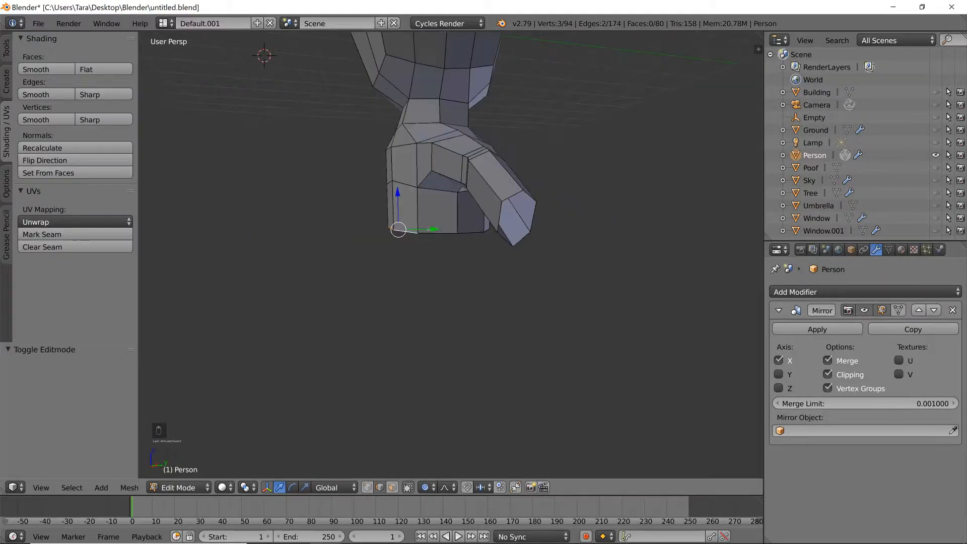
{"action": "middle_click_drag", "start_coordinate": [383, 251], "coordinate": [401, 255]}
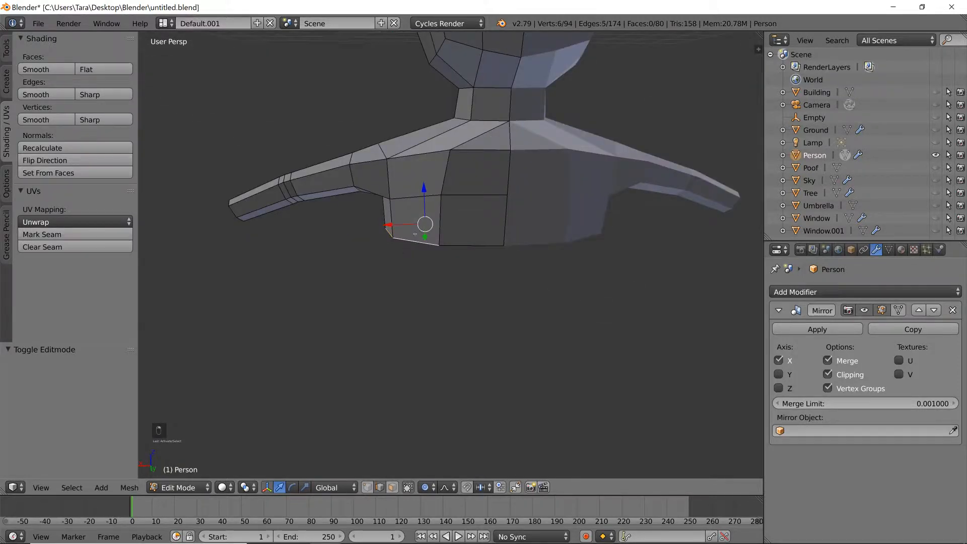
{"action": "middle_click_drag", "start_coordinate": [460, 239], "coordinate": [575, 242]}
{"action": "scroll", "coordinate": [559, 243], "scroll_direction": "down", "scroll_amount": 3}
{"action": "key", "text": "e"}
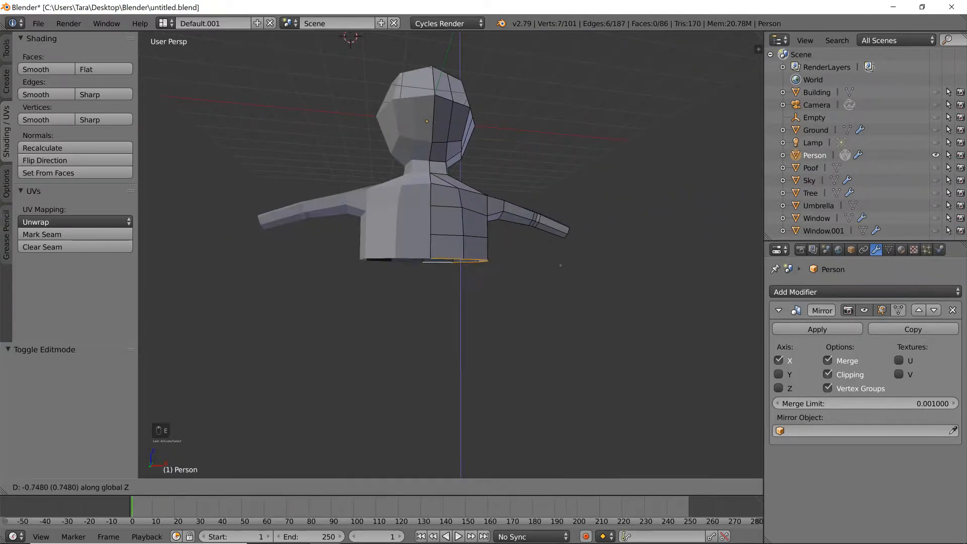
{"action": "left_click", "coordinate": [575, 274]}
Scale the new bottom edge of the torso to 0.923 along X.
{"action": "scroll", "coordinate": [574, 274], "scroll_direction": "up", "scroll_amount": 2}
{"action": "middle_click_drag", "start_coordinate": [498, 275], "coordinate": [484, 280]}
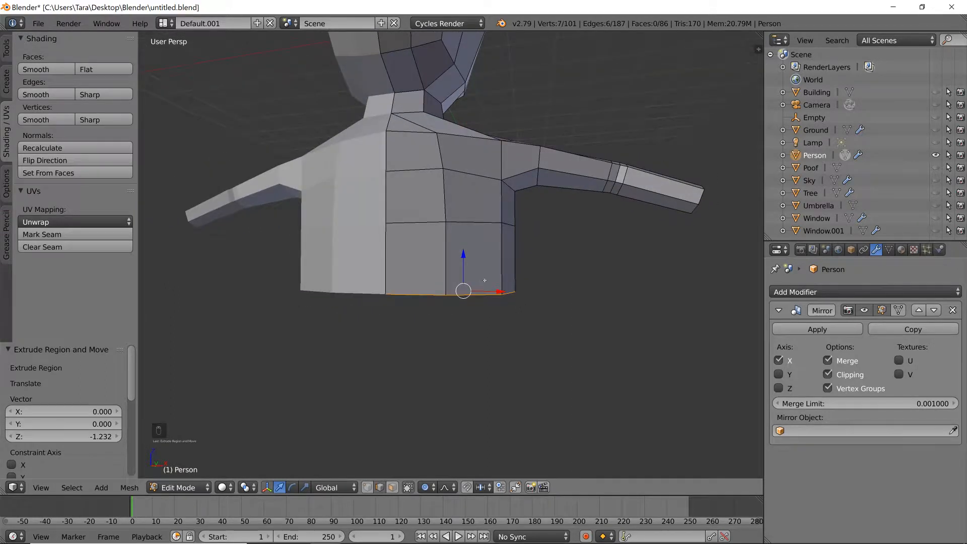
{"action": "key", "text": "s"}
{"action": "key", "text": "x"}
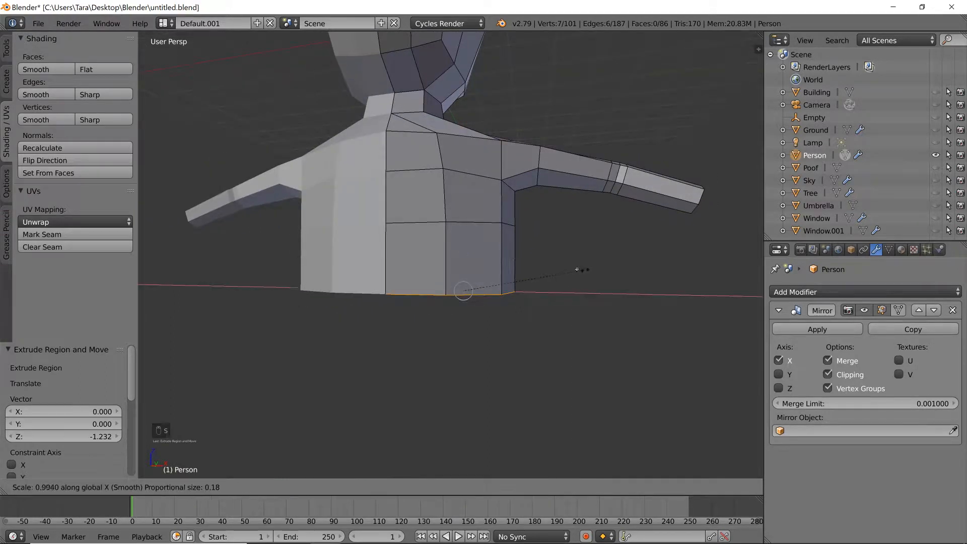
{"action": "left_click", "coordinate": [575, 273]}
Select the three side vertices in the torso row below the armpit and move them down about 0.29 along Z.
{"action": "middle_click_drag", "start_coordinate": [575, 273], "coordinate": [496, 334]}
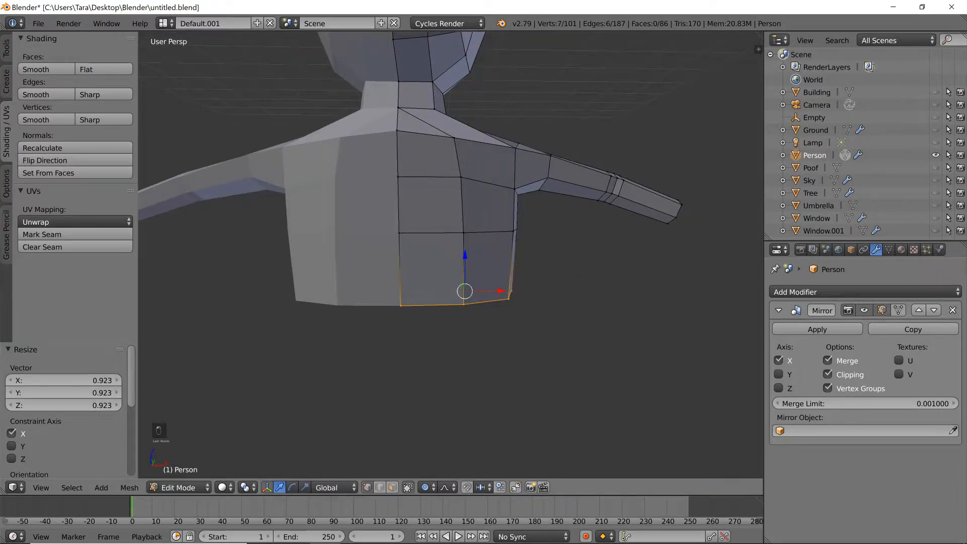
{"action": "middle_click_drag", "start_coordinate": [496, 333], "coordinate": [468, 243]}
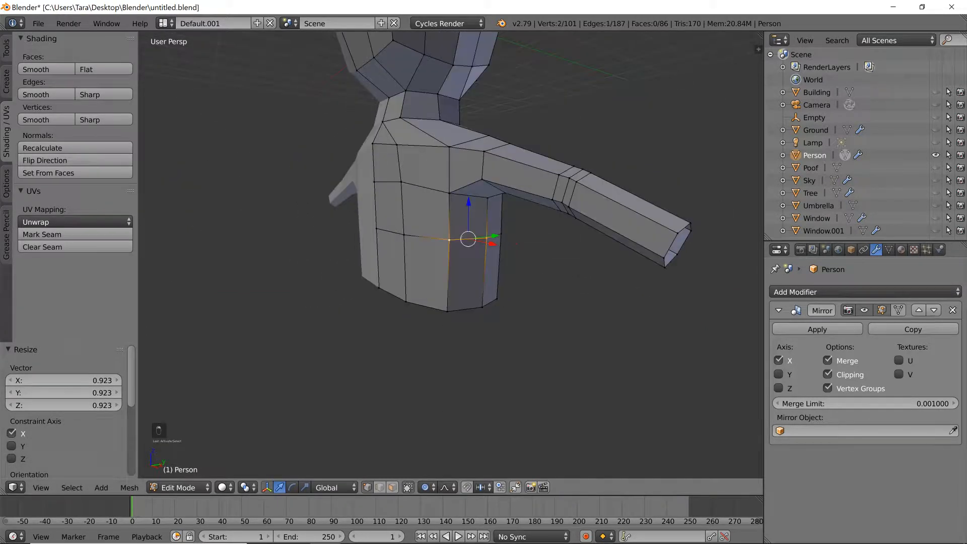
{"action": "key", "text": "g"}
{"action": "key", "text": "z"}
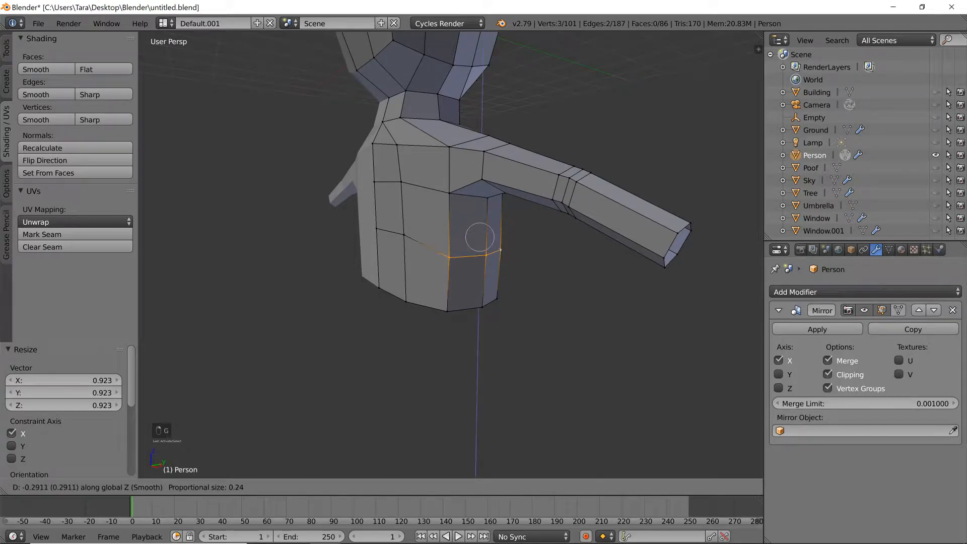
{"action": "left_click", "coordinate": [499, 248]}
Select the neighbouring vertices in the same torso row and lower them 0.046 along Z.
{"action": "middle_click_drag", "start_coordinate": [499, 247], "coordinate": [451, 223]}
{"action": "middle_click_drag", "start_coordinate": [532, 240], "coordinate": [352, 236]}
{"action": "right_click", "coordinate": [458, 228], "text": "shift"}
{"action": "key", "text": "g"}
{"action": "key", "text": "z"}
{"action": "left_click", "coordinate": [455, 233]}
{"action": "middle_click_drag", "start_coordinate": [455, 232], "coordinate": [461, 364]}
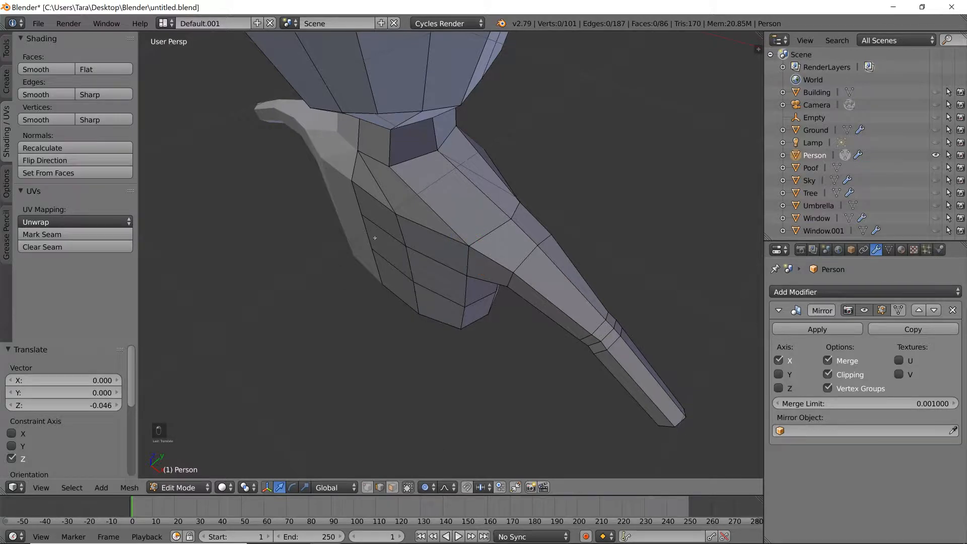
Select the centre-line edges on the front of the torso and move them -0.144 along Y.
{"action": "middle_click_drag", "start_coordinate": [370, 270], "coordinate": [379, 303]}
{"action": "key", "text": "g"}
{"action": "key", "text": "x"}
{"action": "key", "text": "y"}
{"action": "left_click", "coordinate": [513, 222]}
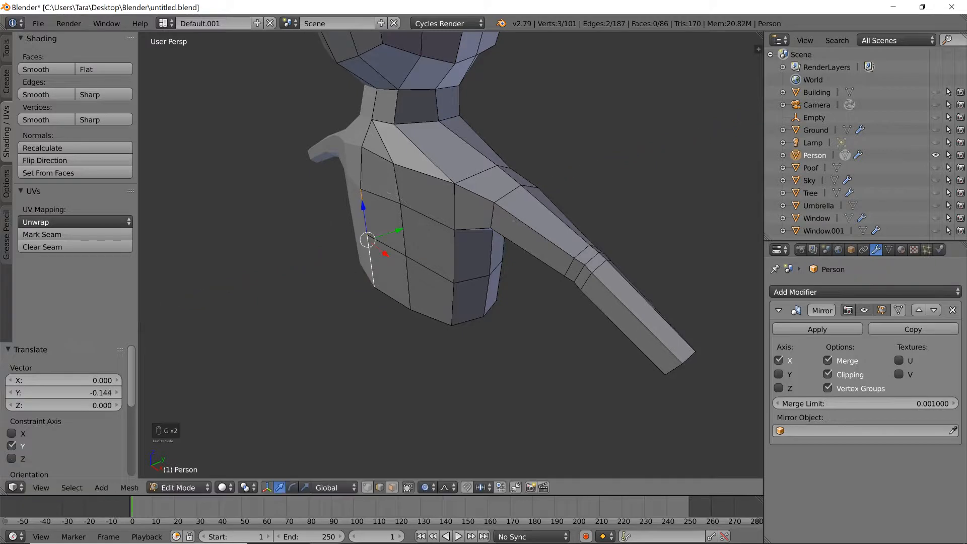
{"action": "key", "text": "g"}
Examine the torso shape from several angles in Object Mode.
{"action": "key", "text": "Tab"}
{"action": "mouse_move", "coordinate": [493, 250]}
{"action": "middle_mouse_down"}
{"action": "mouse_move", "coordinate": [482, 231]}
{"action": "mouse_move", "coordinate": [470, 235]}
{"action": "mouse_move", "coordinate": [476, 259]}
{"action": "mouse_move", "coordinate": [478, 246]}
{"action": "middle_mouse_up"}
{"action": "scroll", "coordinate": [477, 246], "scroll_direction": "down", "scroll_amount": 3}
{"action": "middle_click_drag", "start_coordinate": [539, 254], "coordinate": [373, 248]}
{"action": "scroll", "coordinate": [547, 248], "scroll_direction": "up", "scroll_amount": 3}
{"action": "scroll", "coordinate": [549, 247], "scroll_direction": "up", "scroll_amount": 1}
{"action": "middle_click_drag", "start_coordinate": [549, 247], "coordinate": [562, 234]}
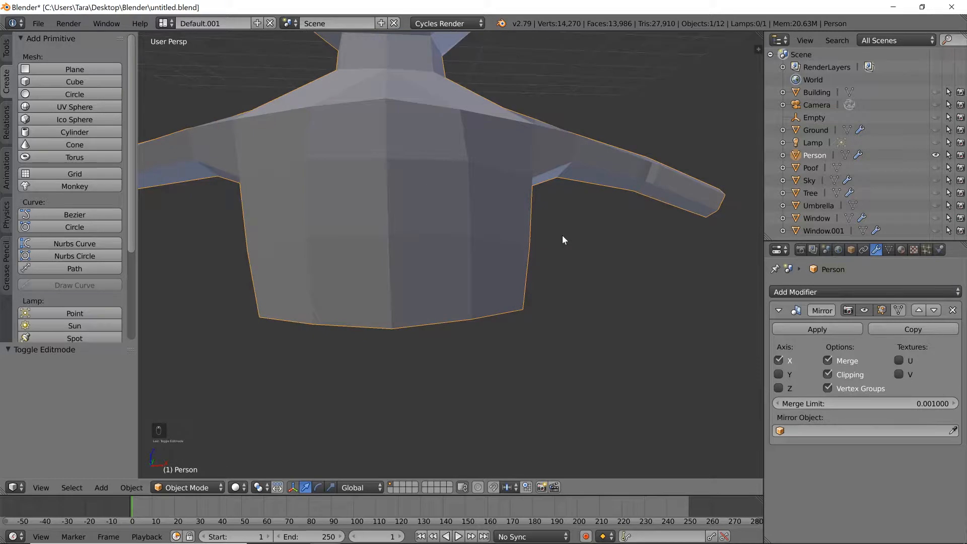
{"action": "scroll", "coordinate": [562, 235], "scroll_direction": "down", "scroll_amount": 3}
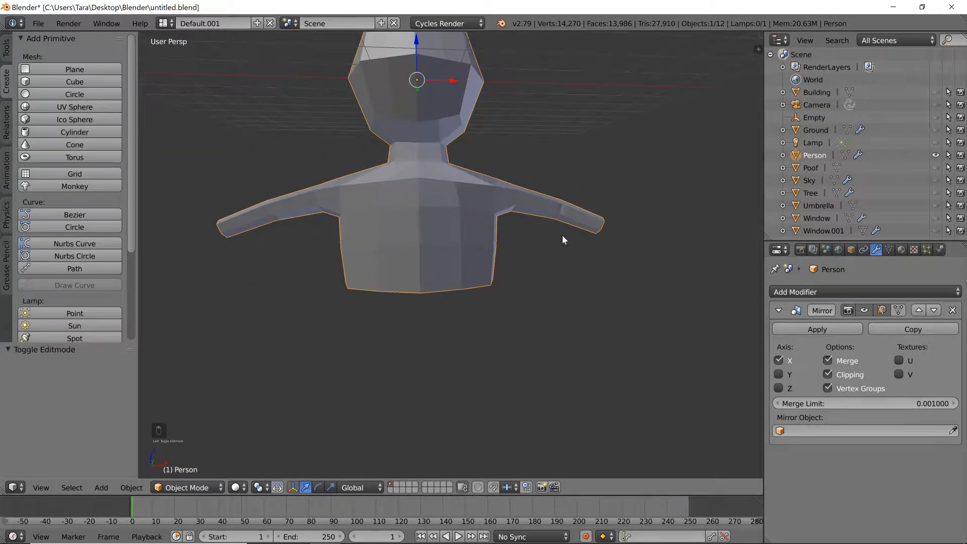
Select the torso's bottom edge loop and extrude it down 0.839 along Z.
{"action": "key", "text": "Tab"}
{"action": "scroll", "coordinate": [482, 279], "scroll_direction": "up", "scroll_amount": 4}
{"action": "scroll", "coordinate": [482, 279], "scroll_direction": "up", "scroll_amount": 2}
{"action": "middle_click_drag", "start_coordinate": [482, 278], "coordinate": [408, 330]}
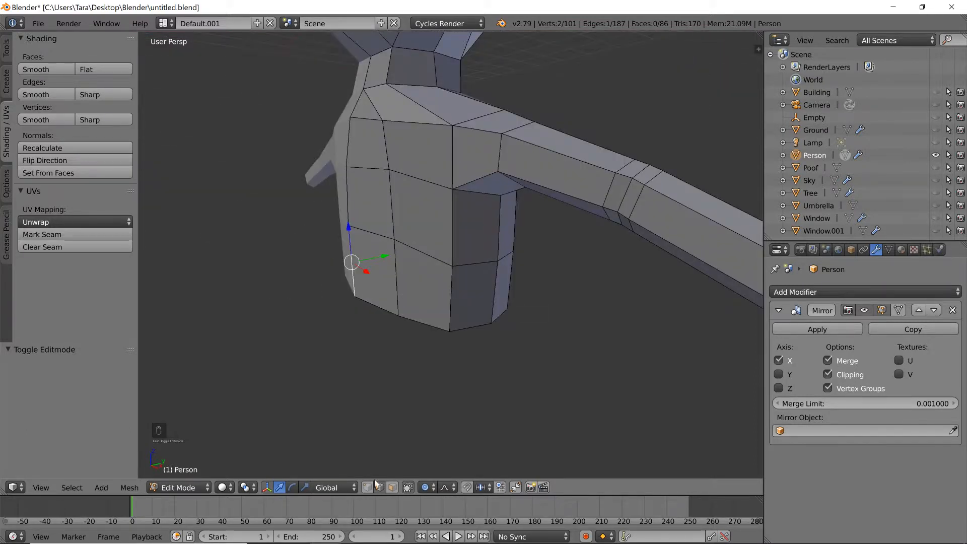
{"action": "middle_click_drag", "start_coordinate": [466, 346], "coordinate": [497, 333]}
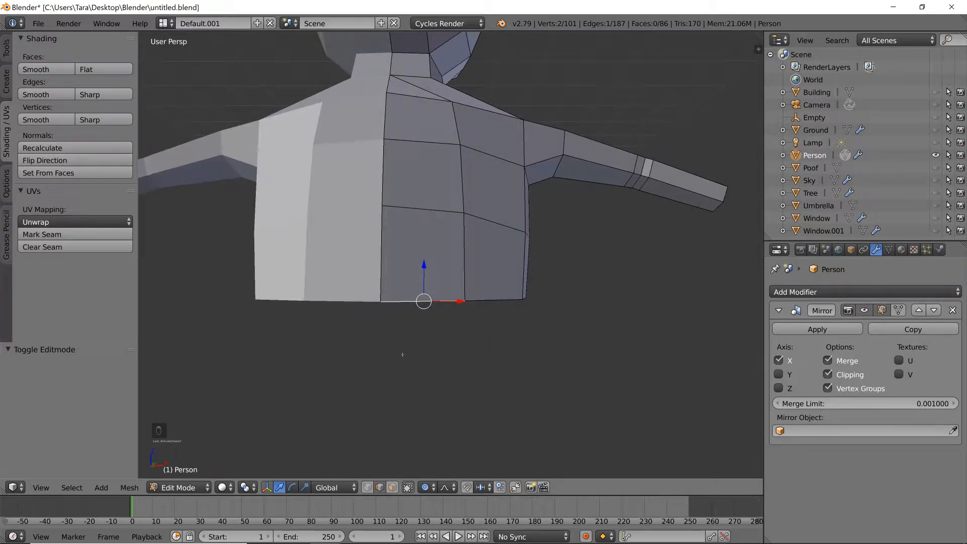
{"action": "middle_click_drag", "start_coordinate": [455, 258], "coordinate": [491, 243]}
{"action": "key", "text": "Tab"}
{"action": "key", "text": "Tab"}
{"action": "key", "text": "Tab"}
{"action": "key", "text": "Tab"}
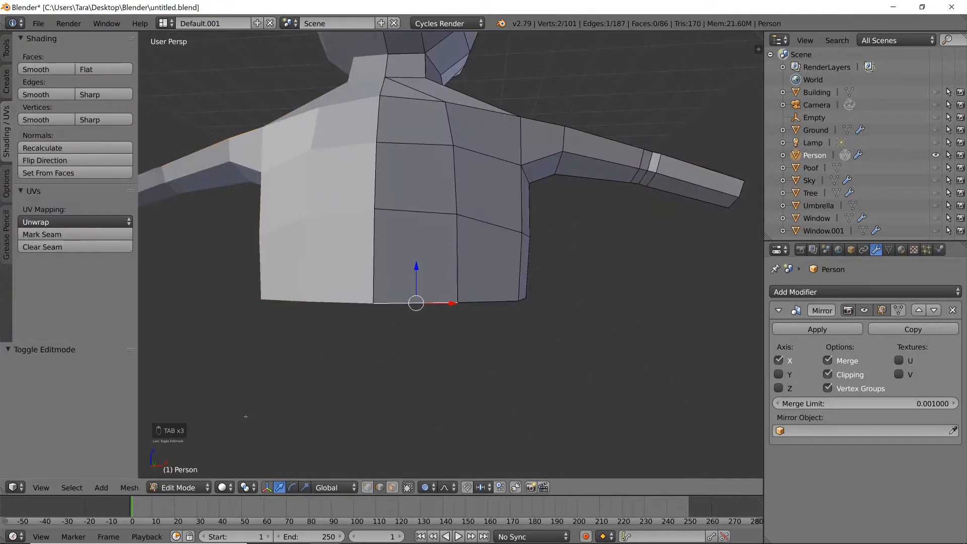
{"action": "left_click", "coordinate": [71, 487]}
{"action": "key", "text": "e"}
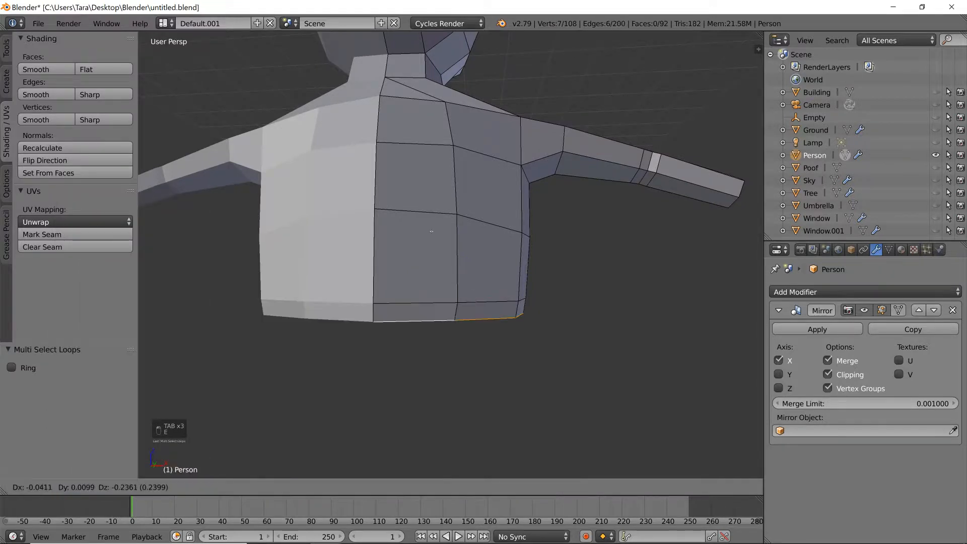
{"action": "key", "text": "z"}
{"action": "left_click", "coordinate": [407, 293]}
Narrow the extruded bottom loop by scaling it to 0.876 along X.
{"action": "key", "text": "s"}
{"action": "key", "text": "x"}
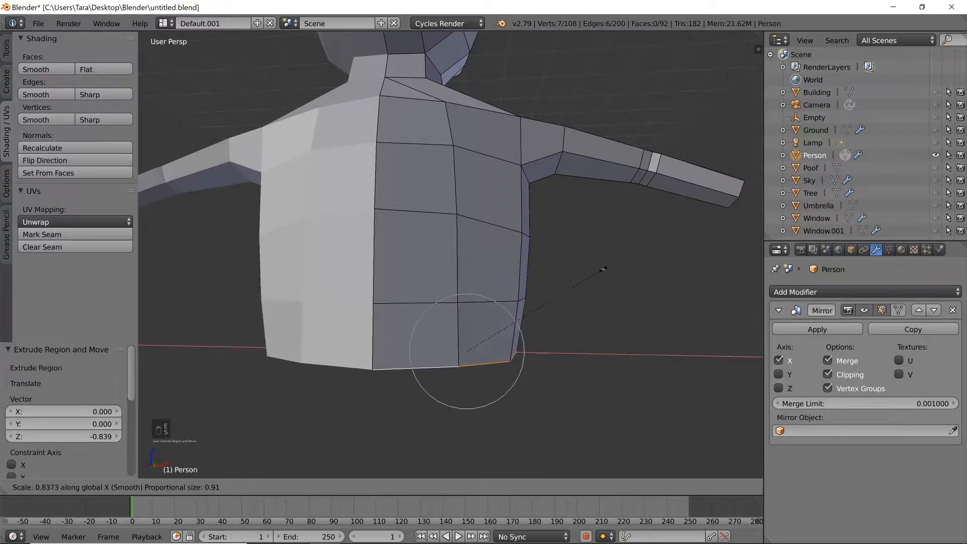
{"action": "left_click", "coordinate": [613, 272]}
Select the two front torso vertices above the bottom edge, off the centre line, and move them 0.072 along X.
{"action": "middle_click_drag", "start_coordinate": [613, 272], "coordinate": [530, 349]}
{"action": "middle_click_drag", "start_coordinate": [464, 409], "coordinate": [485, 413]}
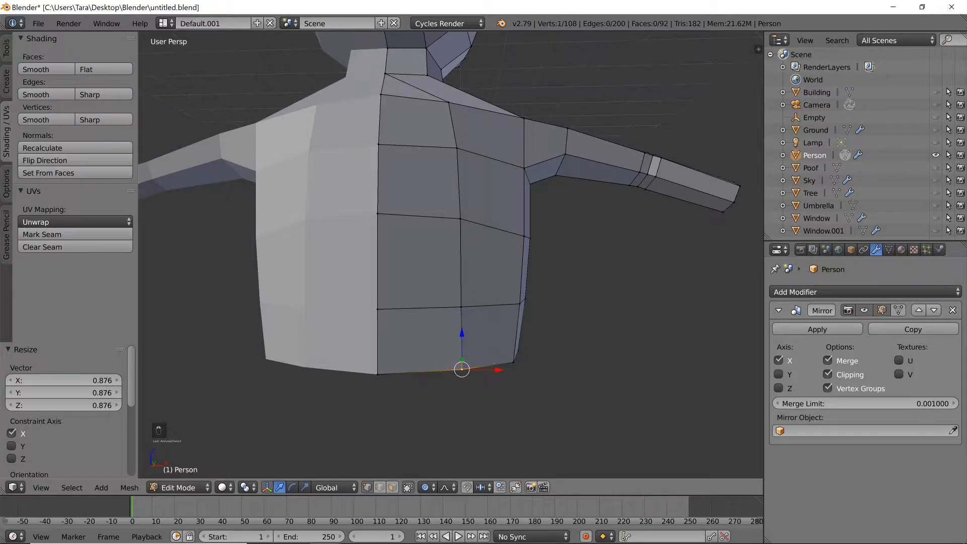
{"action": "scroll", "coordinate": [451, 251], "scroll_direction": "down", "scroll_amount": 4}
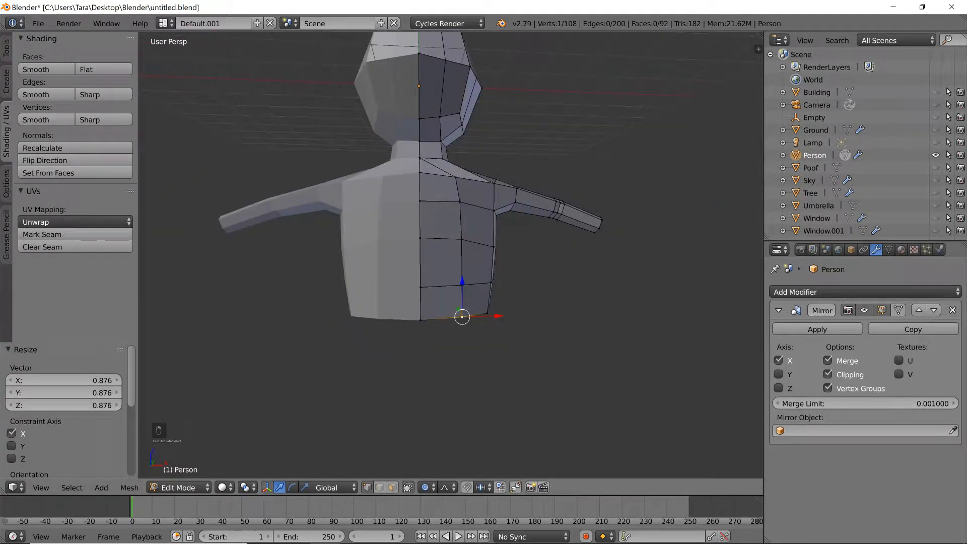
{"action": "key", "text": "g"}
{"action": "key", "text": "x"}
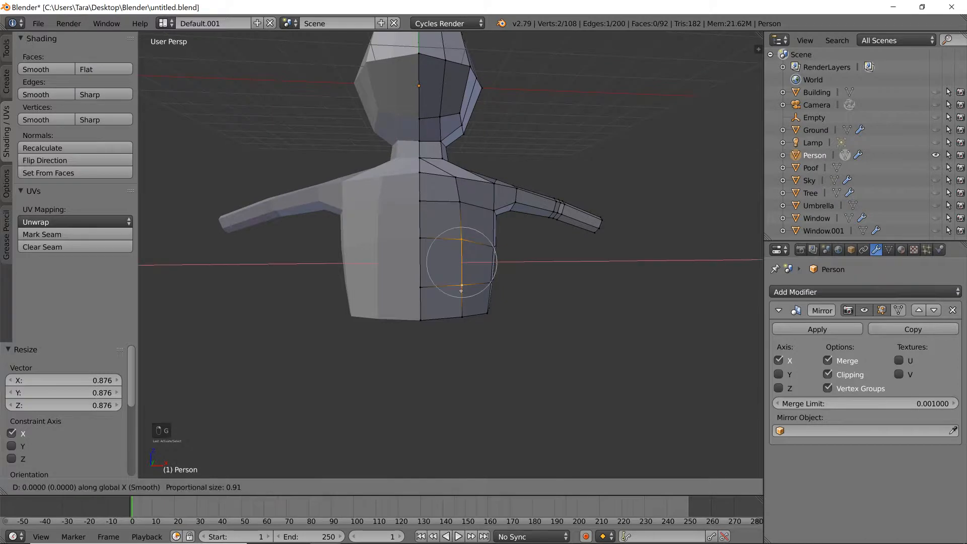
{"action": "key", "text": "Return"}
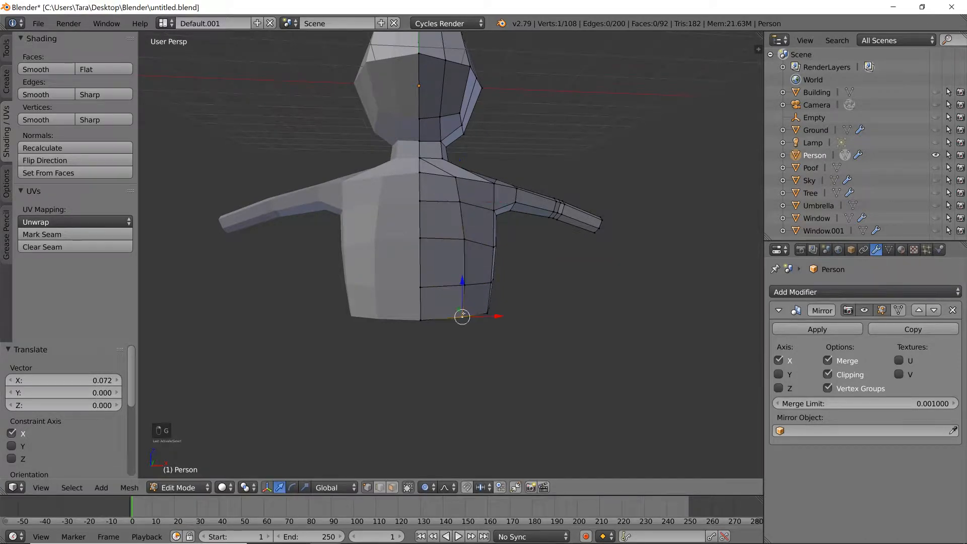
Move the bottom back vertex beside the centre line -0.112 along X and adjust the vertex above it.
{"action": "middle_click_drag", "start_coordinate": [509, 310], "coordinate": [457, 292]}
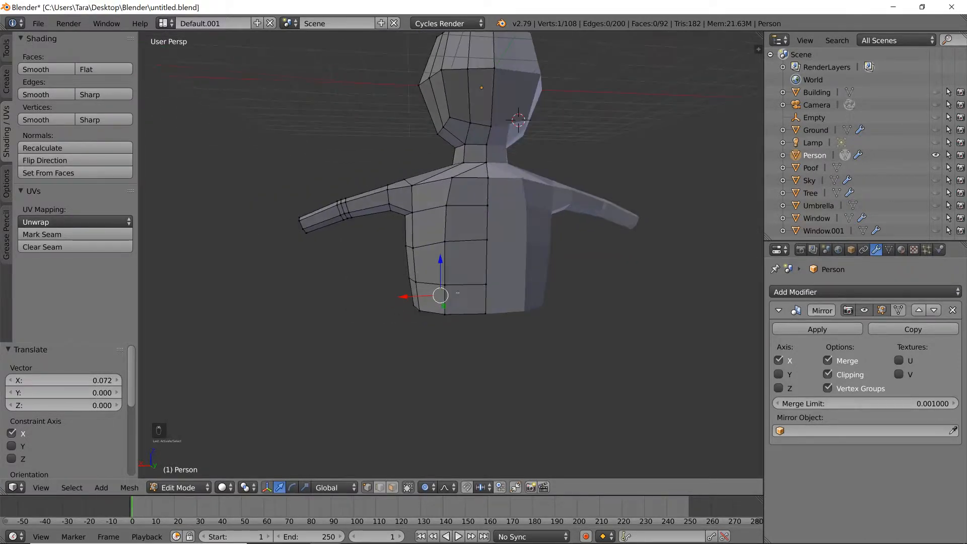
{"action": "key", "text": "x"}
{"action": "left_click", "coordinate": [451, 305]}
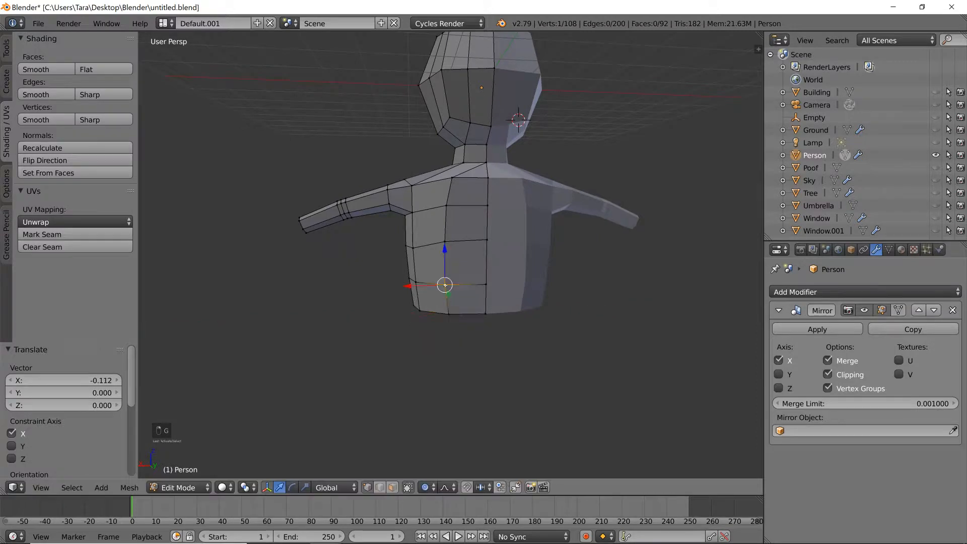
{"action": "key", "text": "g"}
{"action": "left_click", "coordinate": [446, 286]}
Check the torso in Object Mode, and move the upper front chest vertex beside the centre line -0.140 along X.
{"action": "middle_click_drag", "start_coordinate": [446, 285], "coordinate": [538, 290]}
{"action": "scroll", "coordinate": [463, 320], "scroll_direction": "up", "scroll_amount": 2}
{"action": "key", "text": "Tab"}
{"action": "scroll", "coordinate": [460, 323], "scroll_direction": "down", "scroll_amount": 3}
{"action": "middle_click_drag", "start_coordinate": [444, 322], "coordinate": [386, 253]}
{"action": "middle_click_drag", "start_coordinate": [400, 201], "coordinate": [428, 204]}
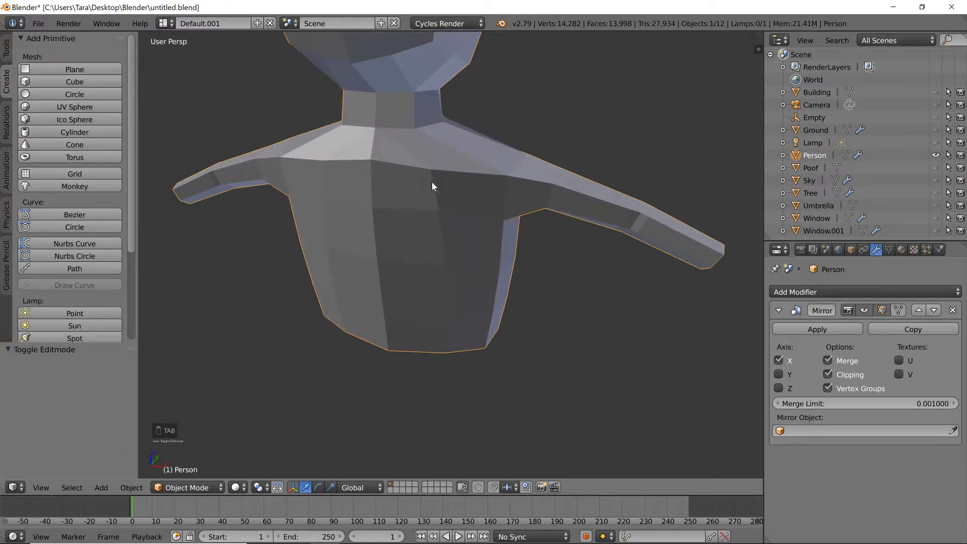
{"action": "key", "text": "Tab"}
{"action": "right_click", "coordinate": [423, 171]}
{"action": "key", "text": "g"}
{"action": "key", "text": "x"}
{"action": "left_click", "coordinate": [441, 218]}
Adjust the front shoulder vertex and the vertex on the rear shoulder ridge along X.
{"action": "mouse_move", "coordinate": [442, 217]}
{"action": "middle_mouse_down"}
{"action": "mouse_move", "coordinate": [448, 209]}
{"action": "mouse_move", "coordinate": [434, 223]}
{"action": "middle_mouse_up"}
{"action": "key", "text": "g"}
{"action": "key", "text": "x"}
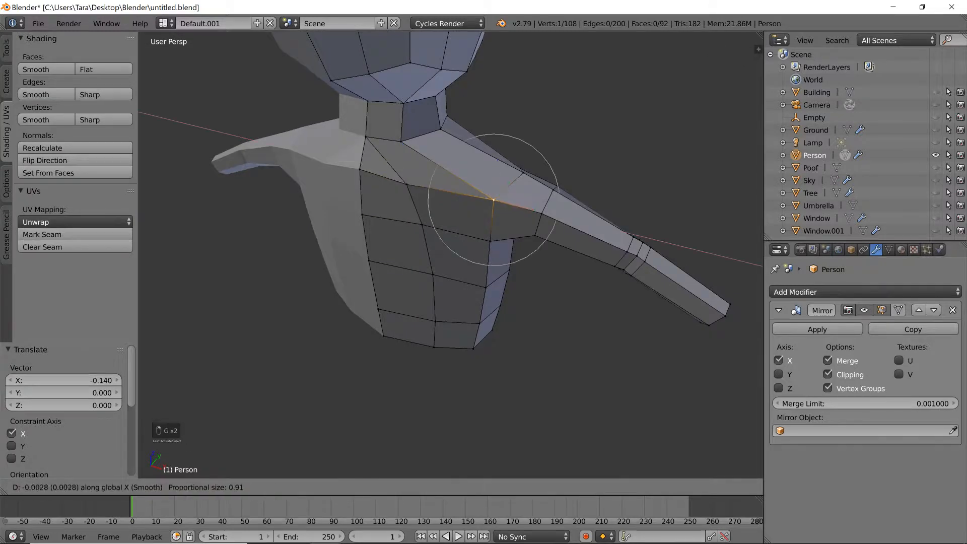
{"action": "left_click", "coordinate": [477, 185]}
{"action": "mouse_move", "coordinate": [477, 185]}
{"action": "middle_mouse_down"}
{"action": "mouse_move", "coordinate": [473, 240]}
{"action": "mouse_move", "coordinate": [479, 227]}
{"action": "mouse_move", "coordinate": [505, 232]}
{"action": "mouse_move", "coordinate": [445, 205]}
{"action": "mouse_move", "coordinate": [445, 225]}
{"action": "mouse_move", "coordinate": [415, 216]}
{"action": "mouse_move", "coordinate": [435, 191]}
{"action": "middle_mouse_up"}
{"action": "key", "text": "g"}
{"action": "key", "text": "x"}
{"action": "left_click", "coordinate": [472, 226]}
Reposition the upper chest vertex near the base of the neck along X.
{"action": "scroll", "coordinate": [505, 232], "scroll_direction": "down", "scroll_amount": 4}
{"action": "scroll", "coordinate": [462, 210], "scroll_direction": "up", "scroll_amount": 2}
{"action": "key", "text": "Tab"}
{"action": "scroll", "coordinate": [461, 210], "scroll_direction": "down", "scroll_amount": 3}
{"action": "key", "text": "Tab"}
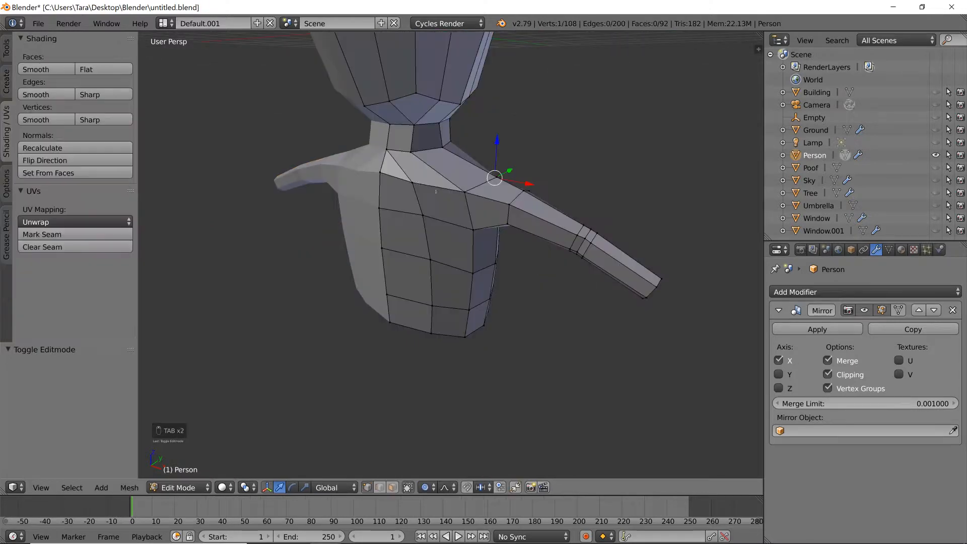
{"action": "key", "text": "g"}
{"action": "key", "text": "x"}
{"action": "left_click", "coordinate": [427, 186]}
Select the side vertex in the torso row below the armpit and move it down along Z.
{"action": "middle_click_drag", "start_coordinate": [429, 247], "coordinate": [503, 300]}
{"action": "key", "text": "Tab"}
{"action": "key", "text": "Tab"}
{"action": "scroll", "coordinate": [479, 277], "scroll_direction": "down", "scroll_amount": 2}
{"action": "scroll", "coordinate": [478, 279], "scroll_direction": "up", "scroll_amount": 3}
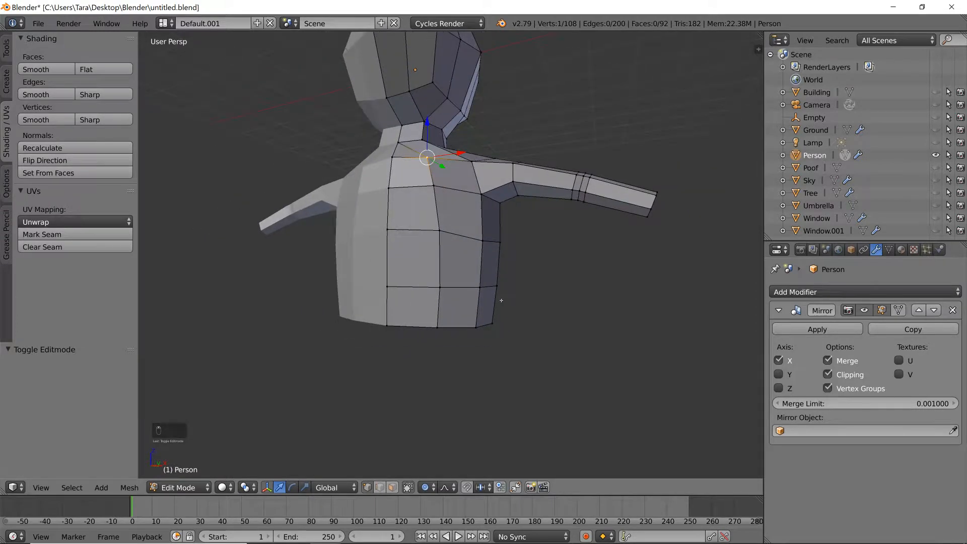
{"action": "right_click", "coordinate": [484, 245]}
{"action": "middle_click_drag", "start_coordinate": [484, 245], "coordinate": [507, 242]}
{"action": "right_click", "coordinate": [492, 236]}
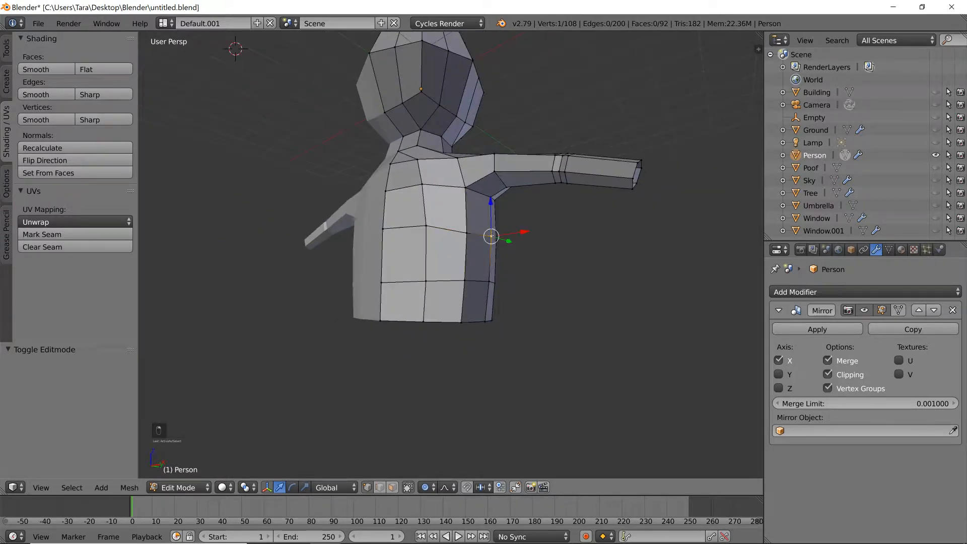
{"action": "key", "text": "g"}
{"action": "key", "text": "z"}
{"action": "left_click", "coordinate": [491, 261]}
Inspect the upper body up close in Object Mode, and move one upper-body vertex down 0.081 along Z.
{"action": "key", "text": "Tab"}
{"action": "middle_click_drag", "start_coordinate": [493, 264], "coordinate": [463, 237]}
{"action": "scroll", "coordinate": [465, 170], "scroll_direction": "up", "scroll_amount": 5}
{"action": "middle_click_drag", "start_coordinate": [465, 168], "coordinate": [558, 239], "text": "shift"}
{"action": "key", "text": "Tab"}
{"action": "right_click", "coordinate": [459, 191]}
{"action": "key", "text": "g"}
{"action": "key", "text": "z"}
{"action": "left_click", "coordinate": [463, 198]}
Select the torso's full bottom edge loop and extrude it down 1.168 along Z.
{"action": "scroll", "coordinate": [557, 225], "scroll_direction": "down", "scroll_amount": 5}
{"action": "scroll", "coordinate": [526, 323], "scroll_direction": "down", "scroll_amount": 5}
{"action": "scroll", "coordinate": [495, 291], "scroll_direction": "up", "scroll_amount": 3}
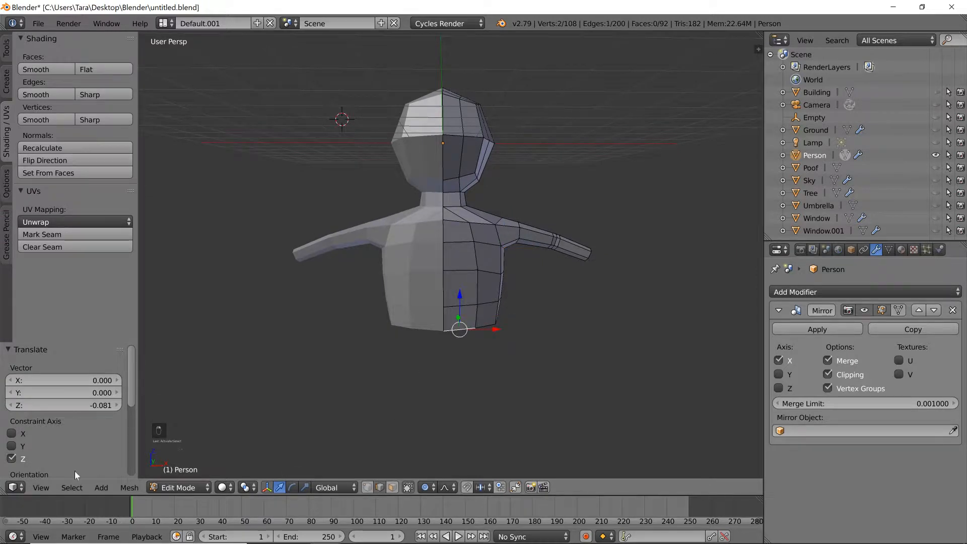
{"action": "left_click", "coordinate": [72, 487]}
{"action": "left_click", "coordinate": [127, 250]}
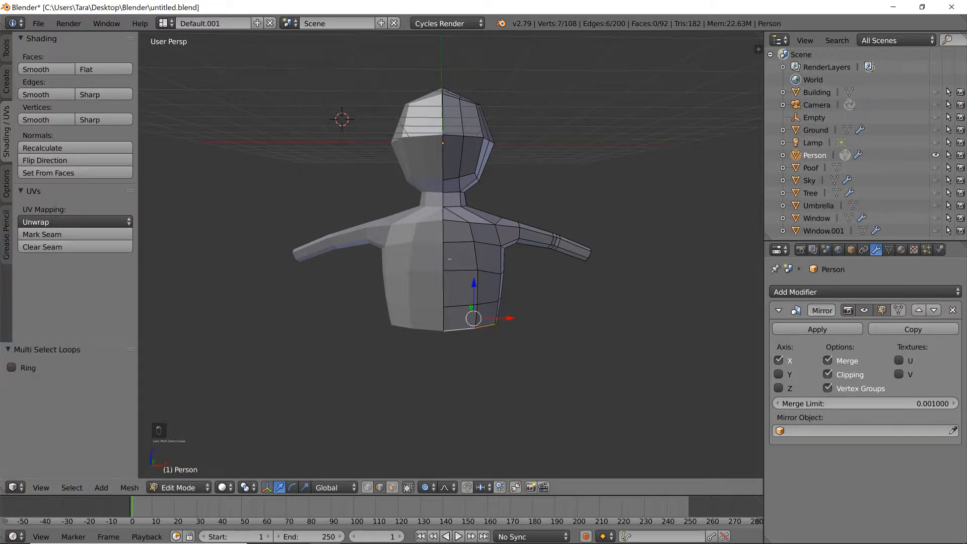
{"action": "key", "text": "e"}
{"action": "left_click", "coordinate": [620, 295]}
Scale the torso's extruded bottom loop to 0.838 and move it 0.137 along X.
{"action": "key", "text": "s"}
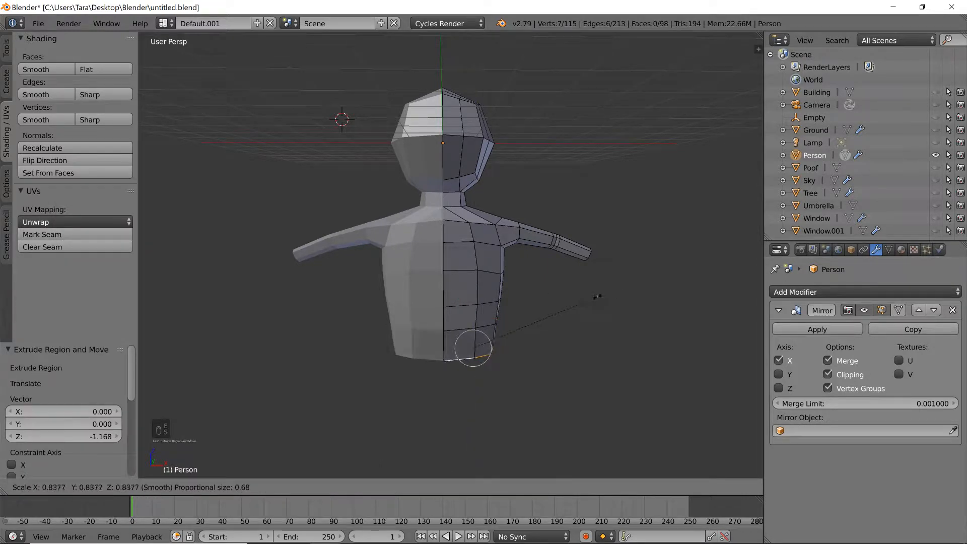
{"action": "left_click", "coordinate": [598, 296]}
{"action": "key", "text": "g"}
{"action": "key", "text": "x"}
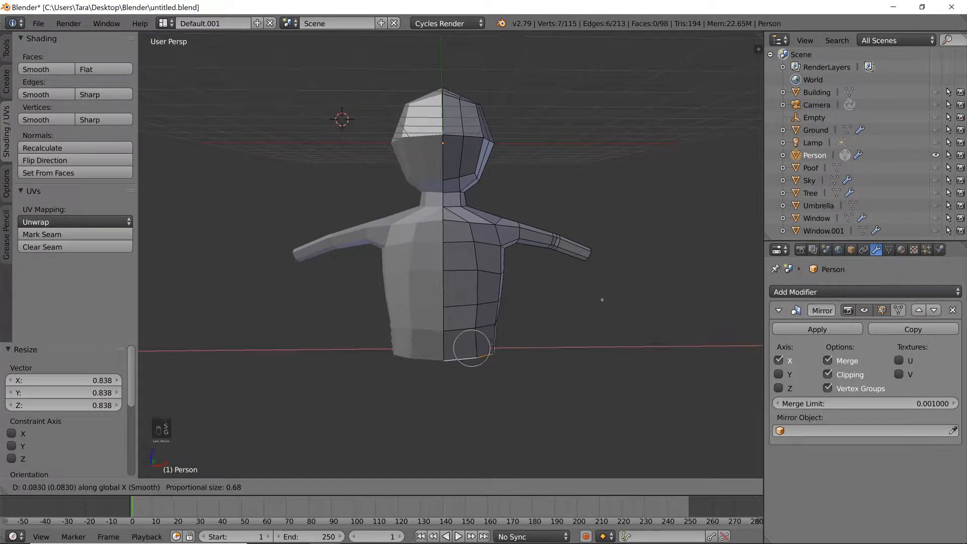
{"action": "left_click", "coordinate": [603, 301]}
{"action": "scroll", "coordinate": [560, 334], "scroll_direction": "up", "scroll_amount": 2}
{"action": "scroll", "coordinate": [534, 342], "scroll_direction": "down", "scroll_amount": 1}
{"action": "scroll", "coordinate": [493, 346], "scroll_direction": "up", "scroll_amount": 1}
{"action": "scroll", "coordinate": [487, 347], "scroll_direction": "down", "scroll_amount": 3}
{"action": "scroll", "coordinate": [488, 347], "scroll_direction": "down", "scroll_amount": 2}
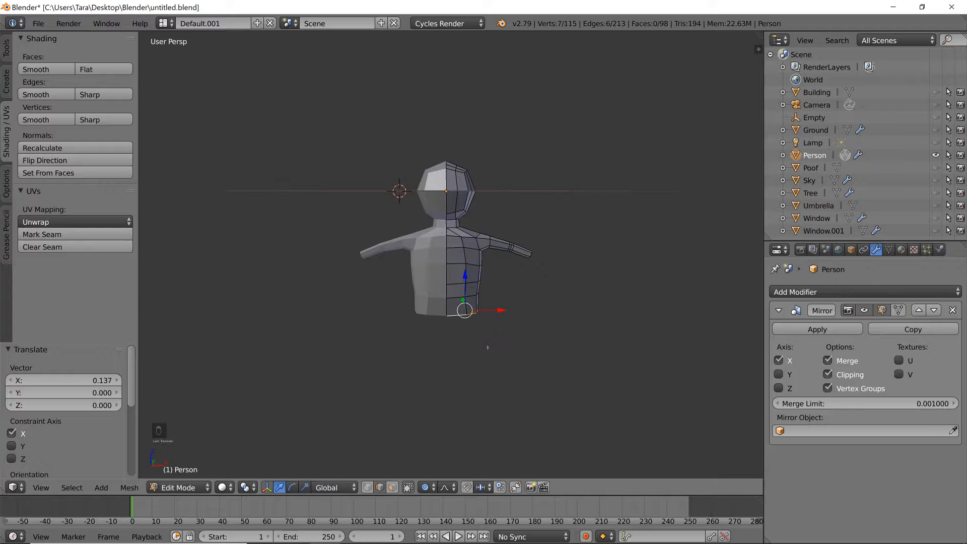
{"action": "scroll", "coordinate": [495, 320], "scroll_direction": "up", "scroll_amount": 4}
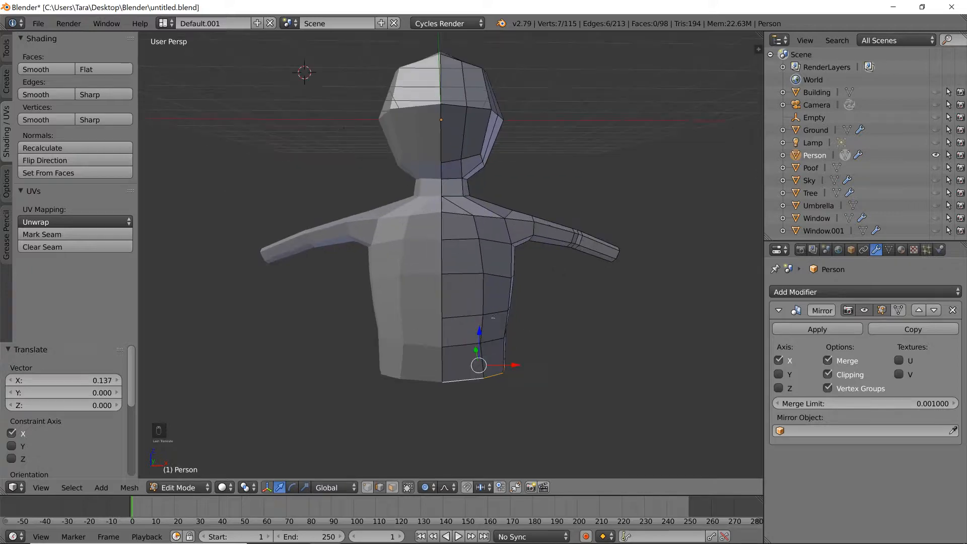
Select the middle vertex on the torso's bottom edge and move it -0.252 along X.
{"action": "mouse_move", "coordinate": [550, 312]}
{"action": "middle_mouse_down"}
{"action": "mouse_move", "coordinate": [497, 339]}
{"action": "mouse_move", "coordinate": [461, 266]}
{"action": "mouse_move", "coordinate": [505, 336]}
{"action": "mouse_move", "coordinate": [560, 321]}
{"action": "middle_mouse_up"}
{"action": "scroll", "coordinate": [497, 339], "scroll_direction": "up", "scroll_amount": 4}
{"action": "scroll", "coordinate": [461, 266], "scroll_direction": "up", "scroll_amount": 1}
{"action": "scroll", "coordinate": [461, 266], "scroll_direction": "down", "scroll_amount": 3}
{"action": "scroll", "coordinate": [461, 266], "scroll_direction": "up", "scroll_amount": 2}
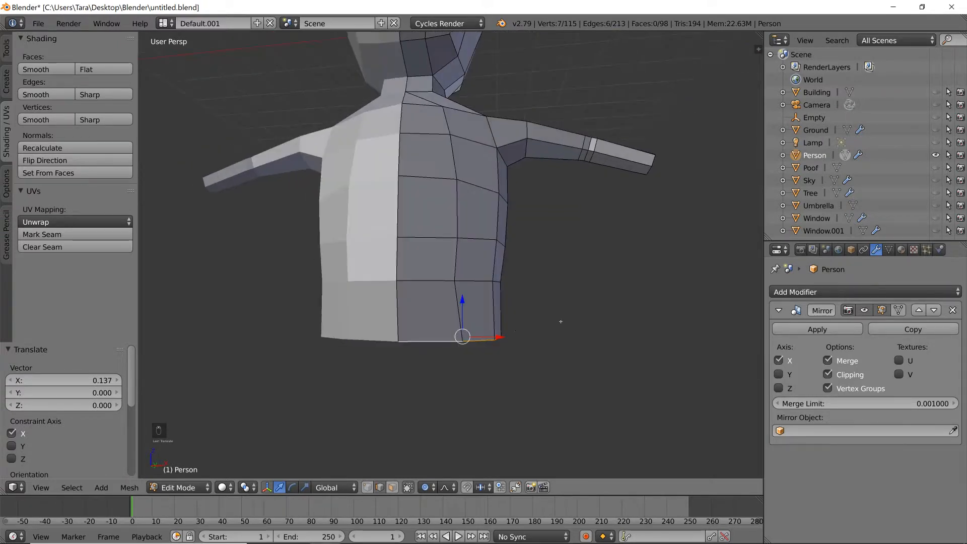
{"action": "middle_click_drag", "start_coordinate": [474, 344], "coordinate": [483, 324]}
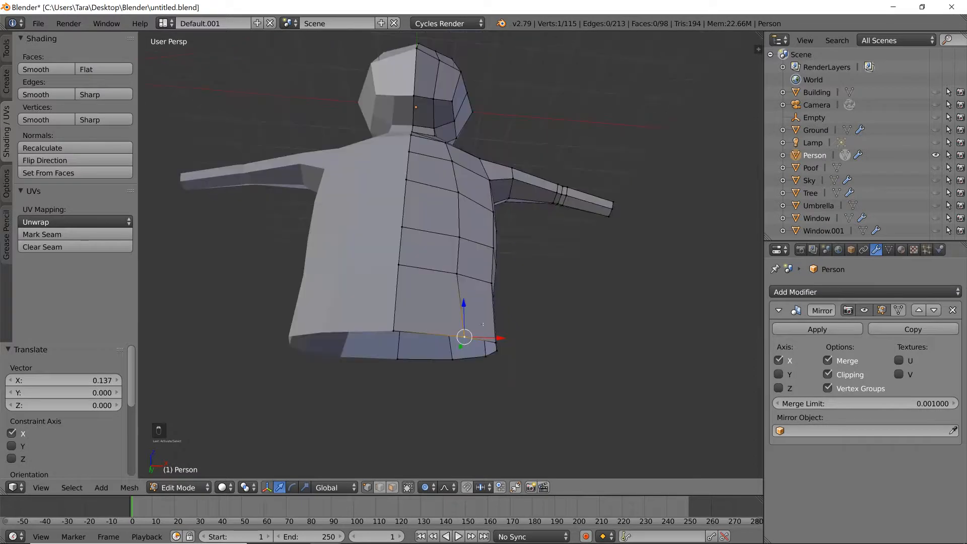
{"action": "key", "text": "g"}
{"action": "key", "text": "x"}
{"action": "left_click", "coordinate": [440, 363]}
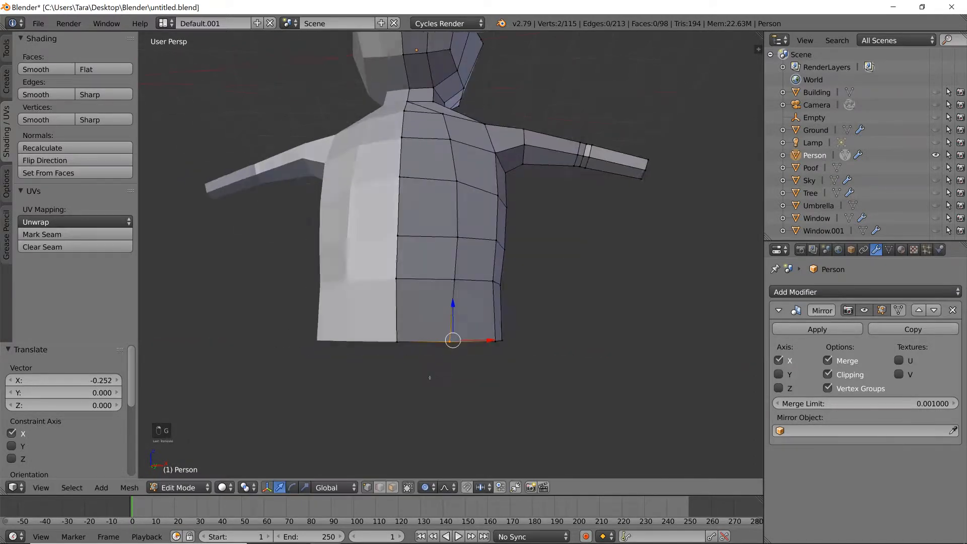
{"action": "middle_click_drag", "start_coordinate": [440, 362], "coordinate": [378, 359]}
{"action": "key", "text": "s"}
{"action": "key", "text": "x"}
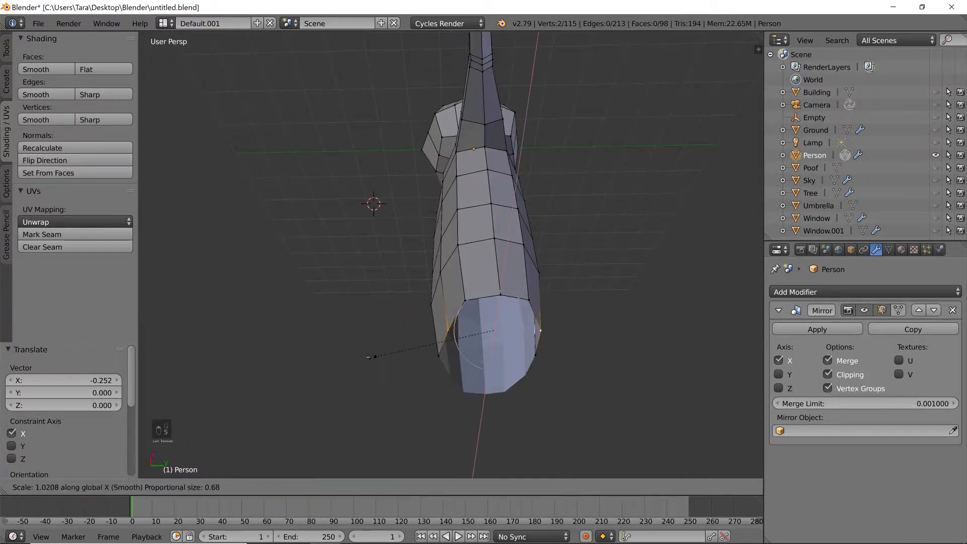
{"action": "key", "text": "y"}
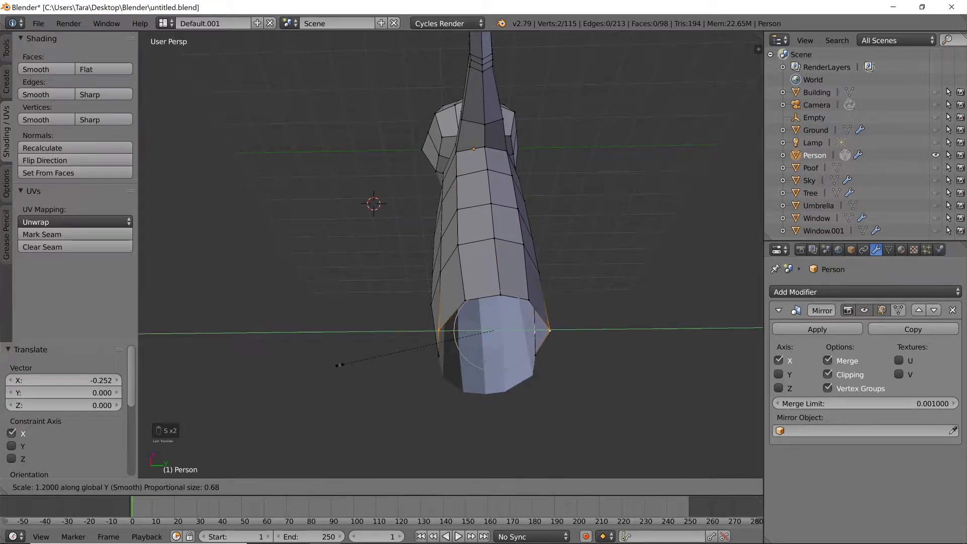
{"action": "right_click", "coordinate": [356, 362]}
Move the two selected bottom-edge vertices of the torso -0.092 along Y.
{"action": "middle_click_drag", "start_coordinate": [355, 361], "coordinate": [336, 337]}
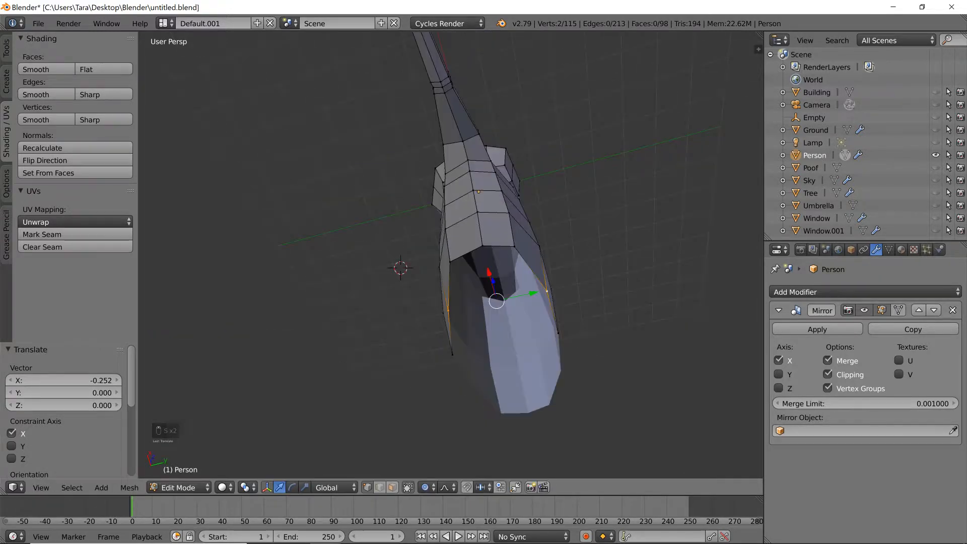
{"action": "key", "text": "g"}
{"action": "key", "text": "y"}
{"action": "left_click", "coordinate": [440, 308]}
Select the outer corner vertex of the torso's bottom edge, move it -0.030 along X, and nudge it along X again.
{"action": "middle_click_drag", "start_coordinate": [438, 309], "coordinate": [497, 338]}
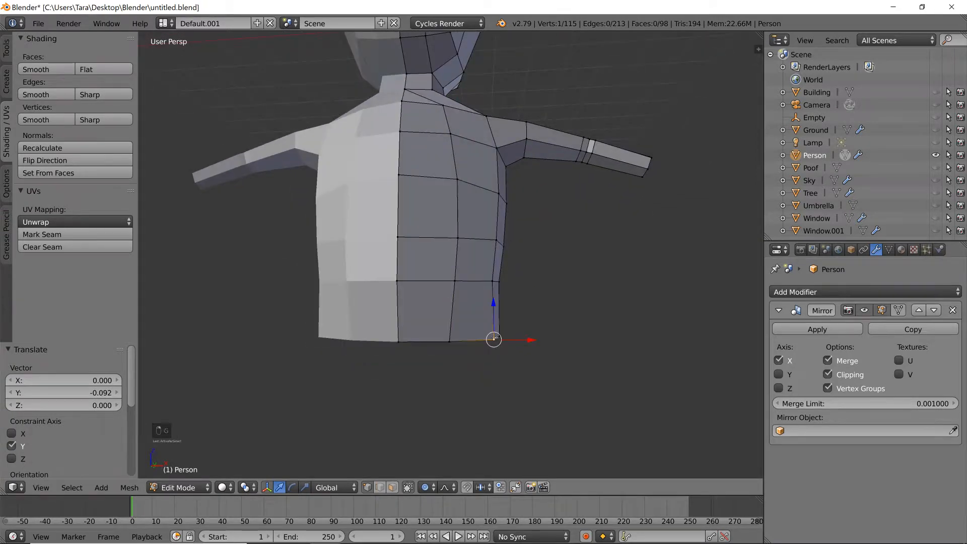
{"action": "key", "text": "g"}
{"action": "key", "text": "x"}
{"action": "left_click", "coordinate": [510, 332]}
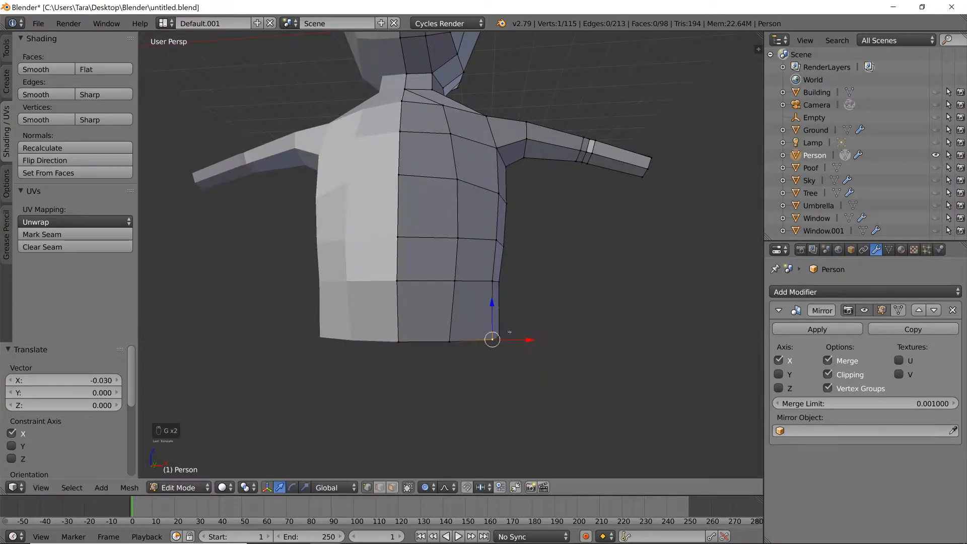
{"action": "key", "text": "g"}
{"action": "key", "text": "x"}
{"action": "left_click", "coordinate": [504, 330]}
Move the matching bottom-edge vertex on the far side of the torso -0.141 along X.
{"action": "middle_click_drag", "start_coordinate": [504, 330], "coordinate": [620, 323]}
{"action": "key", "text": "g"}
{"action": "key", "text": "x"}
{"action": "left_click", "coordinate": [422, 353]}
{"action": "scroll", "coordinate": [572, 322], "scroll_direction": "down", "scroll_amount": 4}
{"action": "scroll", "coordinate": [435, 446], "scroll_direction": "up", "scroll_amount": 4}
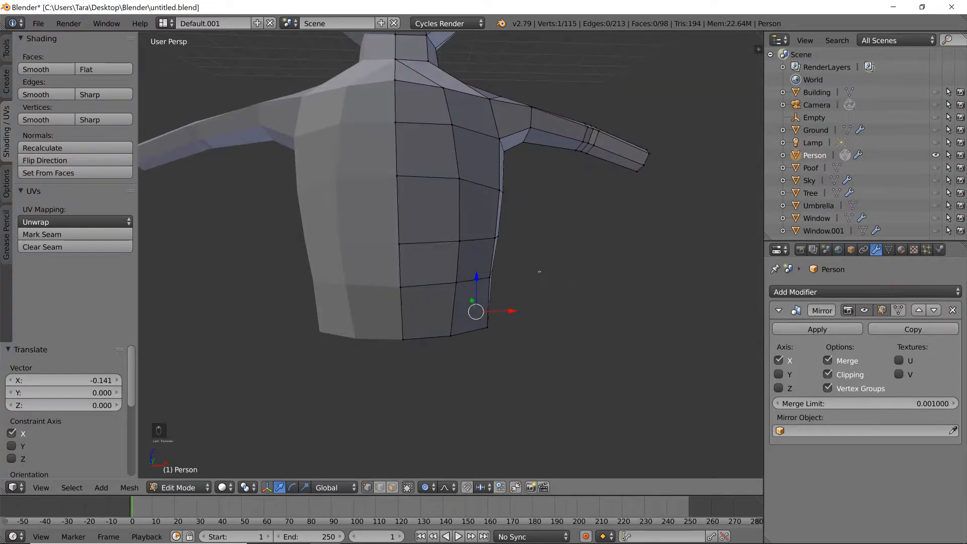
Select the entire arm beyond the shoulder through the mesh, scale it to 1.208 and move it outward along X.
{"action": "key", "text": "g"}
{"action": "key", "text": "Escape"}
{"action": "key", "text": "z"}
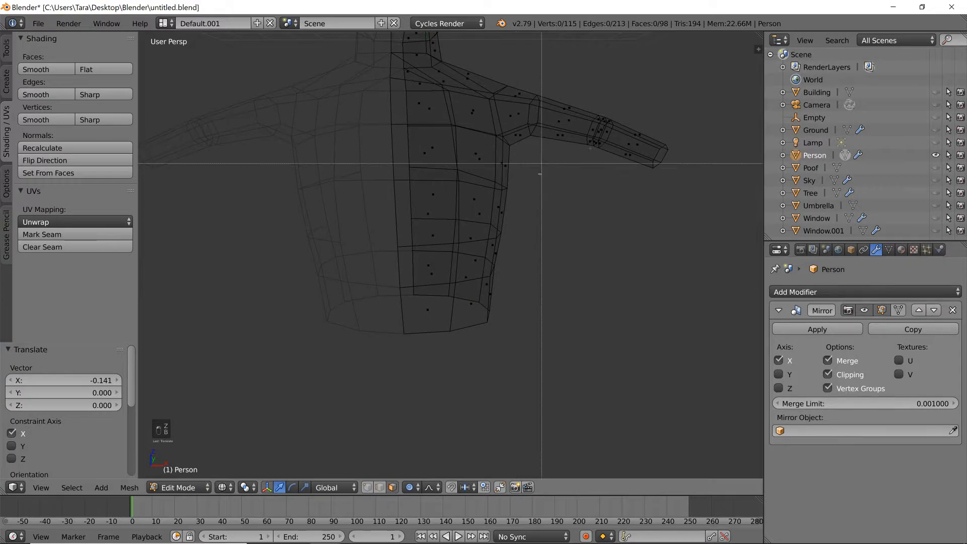
{"action": "left_click_drag", "start_coordinate": [529, 109], "coordinate": [675, 202]}
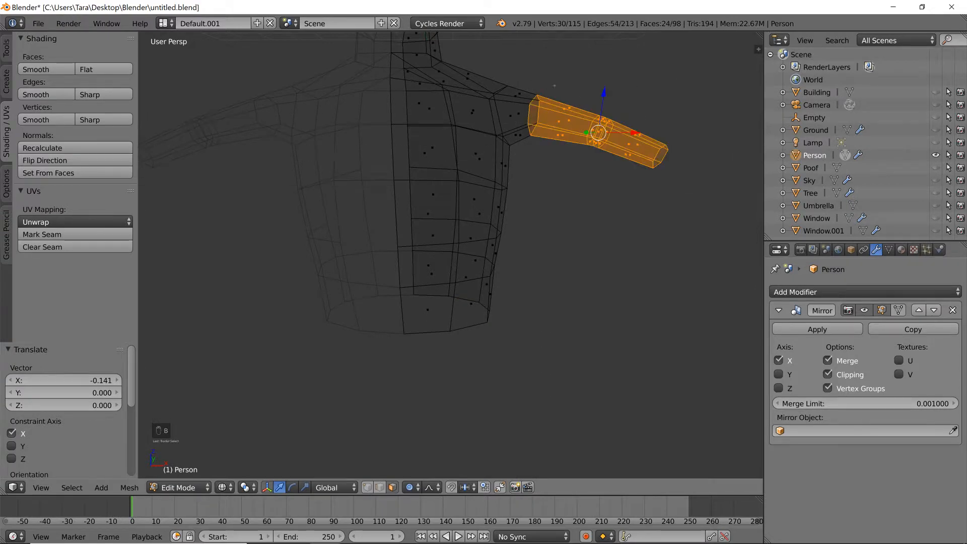
{"action": "key", "text": "z"}
{"action": "key", "text": "s"}
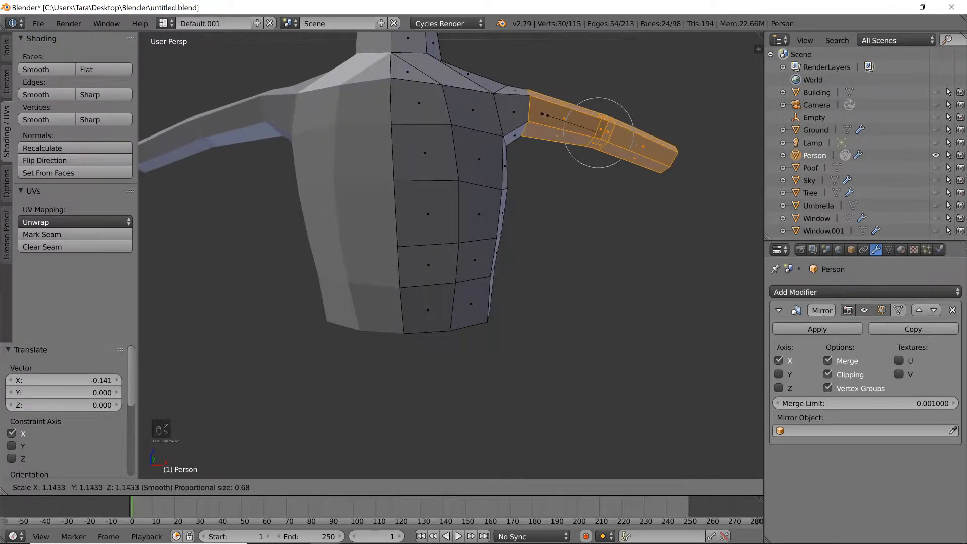
{"action": "left_click", "coordinate": [545, 115]}
{"action": "key", "text": "g"}
{"action": "key", "text": "x"}
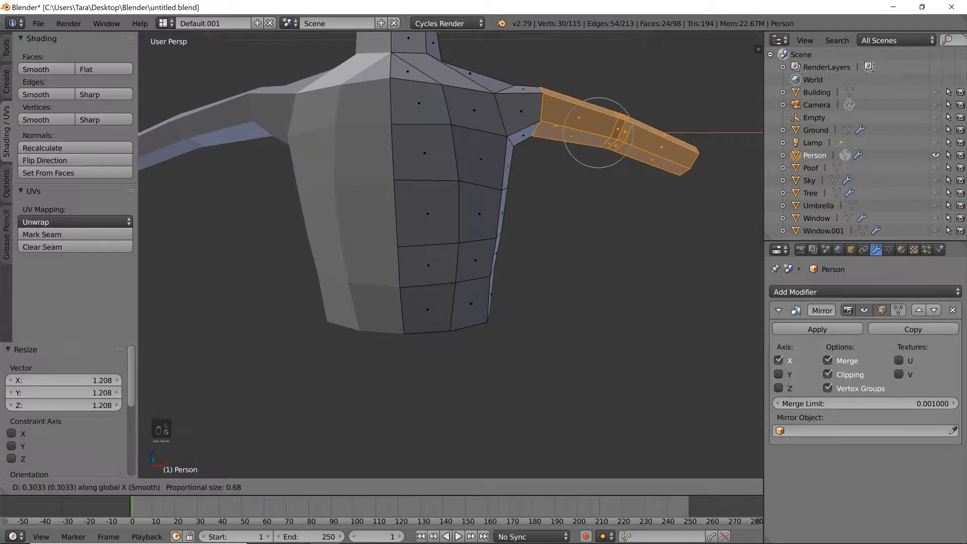
{"action": "left_click", "coordinate": [555, 125]}
Check the enlarged arm in Object Mode and move it along Z to adjust its height.
{"action": "scroll", "coordinate": [550, 127], "scroll_direction": "down", "scroll_amount": 5}
{"action": "key", "text": "Tab"}
{"action": "mouse_move", "coordinate": [548, 128]}
{"action": "middle_mouse_down"}
{"action": "mouse_move", "coordinate": [557, 110]}
{"action": "mouse_move", "coordinate": [547, 134]}
{"action": "mouse_move", "coordinate": [552, 127]}
{"action": "middle_mouse_up"}
{"action": "scroll", "coordinate": [552, 127], "scroll_direction": "up", "scroll_amount": 3}
{"action": "key", "text": "Tab"}
{"action": "key", "text": "g"}
{"action": "key", "text": "z"}
{"action": "left_click", "coordinate": [551, 129]}
Fine-tune the arm's height along Z once more and inspect its shape in Object Mode.
{"action": "key", "text": "Tab"}
{"action": "middle_click_drag", "start_coordinate": [549, 126], "coordinate": [531, 140]}
{"action": "key", "text": "Tab"}
{"action": "key", "text": "g"}
{"action": "key", "text": "z"}
{"action": "left_click", "coordinate": [530, 138]}
{"action": "key", "text": "Tab"}
{"action": "middle_click_drag", "start_coordinate": [503, 111], "coordinate": [409, 125]}
{"action": "scroll", "coordinate": [549, 109], "scroll_direction": "down", "scroll_amount": 3}
Select the four lower faces beside the torso's back centre line and move them about 0.09 along Y.
{"action": "key", "text": "Tab"}
{"action": "scroll", "coordinate": [519, 218], "scroll_direction": "up", "scroll_amount": 1}
{"action": "middle_click_drag", "start_coordinate": [519, 218], "coordinate": [381, 265]}
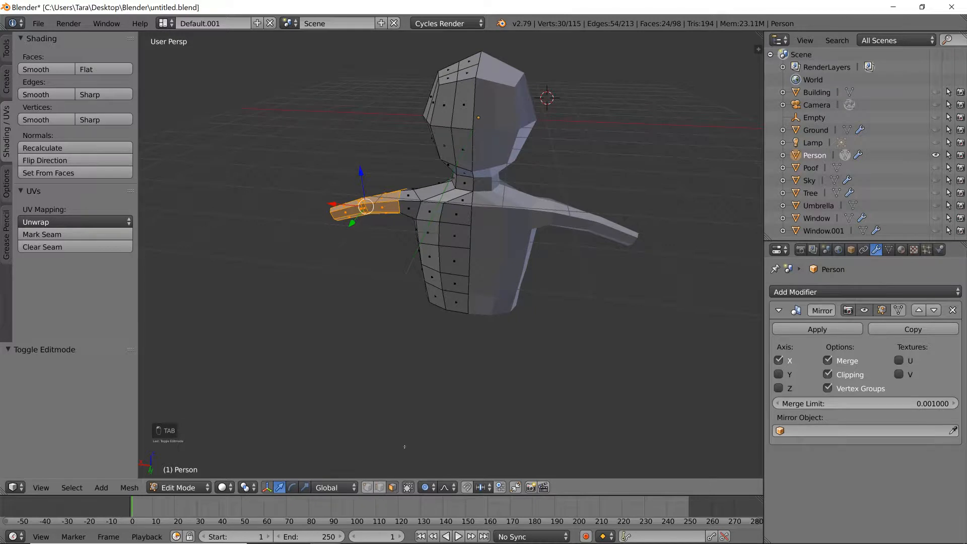
{"action": "right_click", "coordinate": [455, 284]}
{"action": "right_click", "coordinate": [455, 237], "text": "shift"}
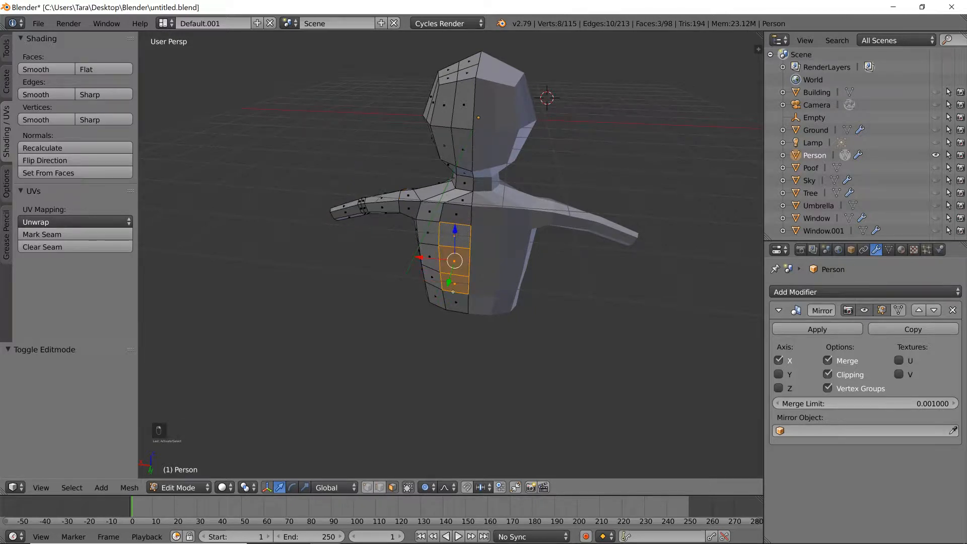
{"action": "right_click", "coordinate": [455, 302], "text": "shift"}
{"action": "middle_click_drag", "start_coordinate": [455, 302], "coordinate": [503, 292]}
{"action": "key", "text": "g"}
{"action": "key", "text": "x"}
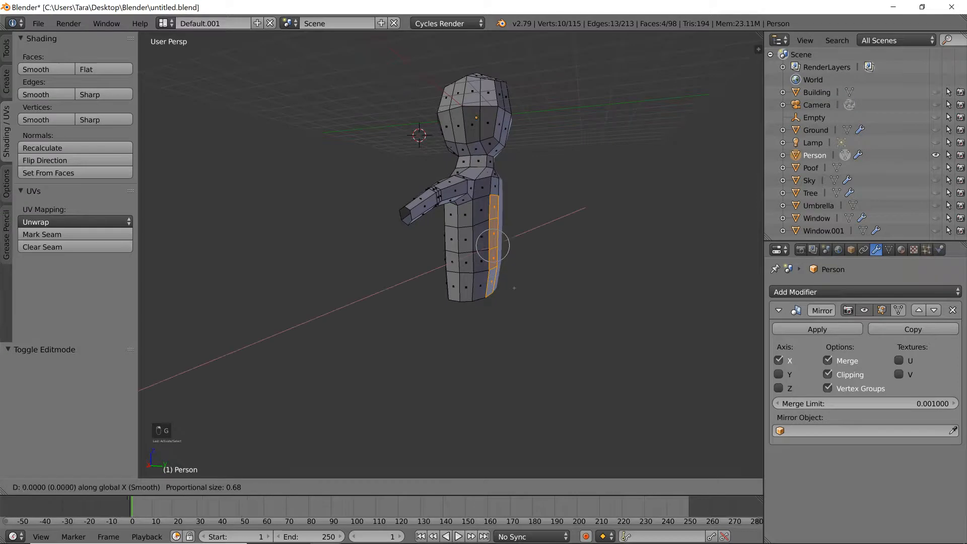
{"action": "key", "text": "y"}
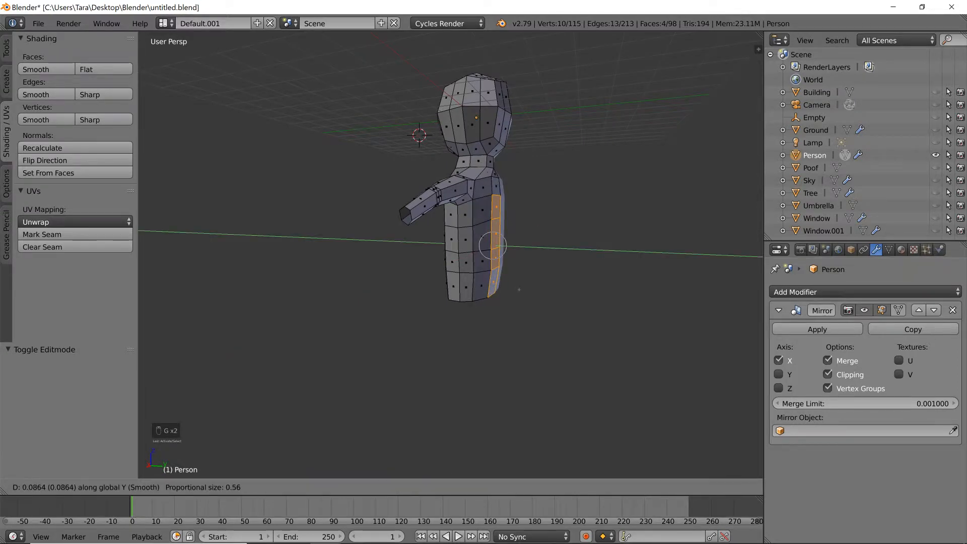
{"action": "left_click", "coordinate": [519, 287]}
{"action": "middle_click_drag", "start_coordinate": [518, 284], "coordinate": [468, 286]}
Move the lower-back vertex outward, and move the bottom-edge vertex directly beneath it 0.147 along X.
{"action": "key", "text": "Tab"}
{"action": "scroll", "coordinate": [468, 286], "scroll_direction": "up", "scroll_amount": 4}
{"action": "key", "text": "Tab"}
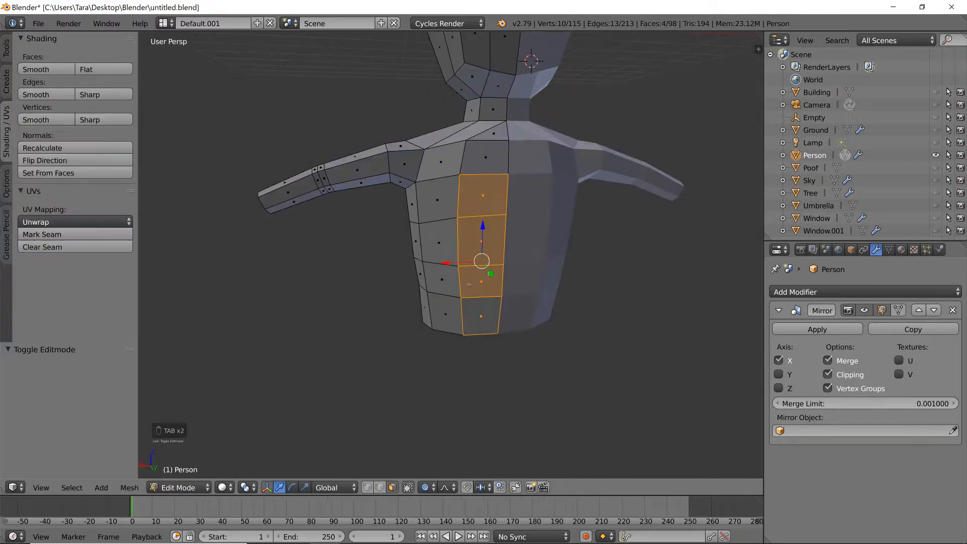
{"action": "key", "text": "Tab"}
{"action": "scroll", "coordinate": [502, 253], "scroll_direction": "up", "scroll_amount": 1}
{"action": "key", "text": "Tab"}
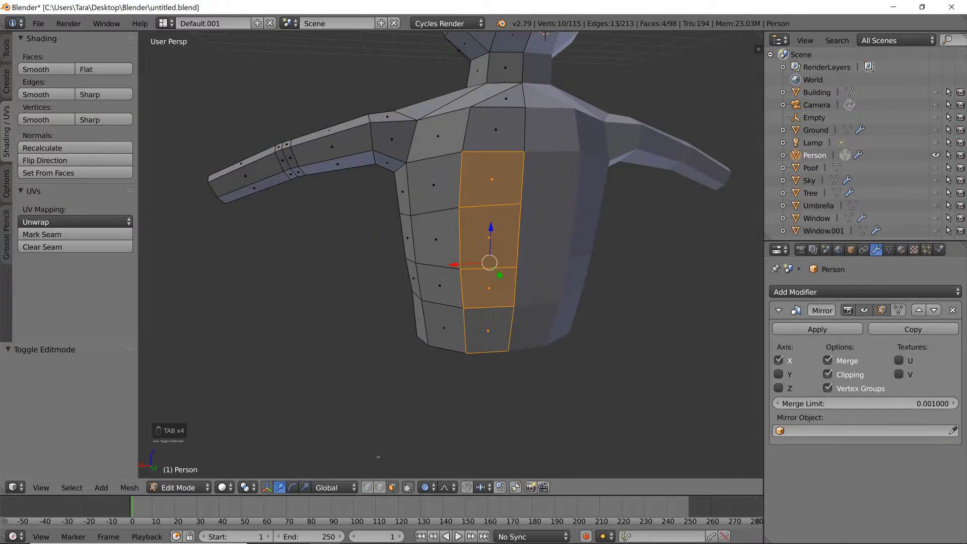
{"action": "left_click", "coordinate": [463, 328]}
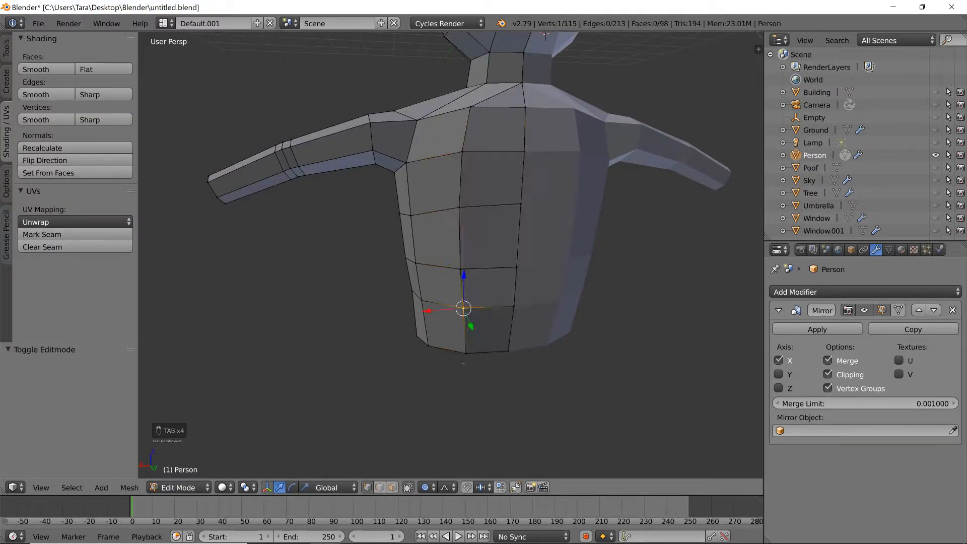
{"action": "key", "text": "g"}
{"action": "left_click", "coordinate": [455, 366]}
{"action": "right_click", "coordinate": [456, 367]}
{"action": "key", "text": "g"}
{"action": "key", "text": "x"}
{"action": "left_click", "coordinate": [452, 368]}
Select the next vertex up in the same back column, adjust it along X, and check the torso in Object Mode.
{"action": "right_click", "coordinate": [461, 270]}
{"action": "key", "text": "g"}
{"action": "key", "text": "x"}
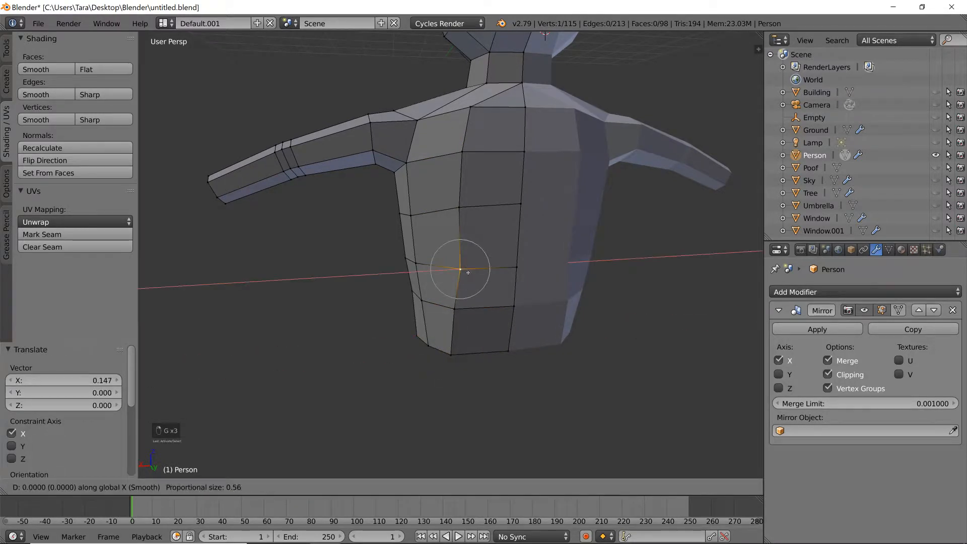
{"action": "left_click", "coordinate": [463, 273]}
{"action": "key", "text": "Tab"}
{"action": "middle_click_drag", "start_coordinate": [543, 279], "coordinate": [504, 262]}
{"action": "scroll", "coordinate": [527, 252], "scroll_direction": "down", "scroll_amount": 1}
Select the torso's full bottom edge loop and extrude it down 0.951 along Z.
{"action": "key", "text": "Tab"}
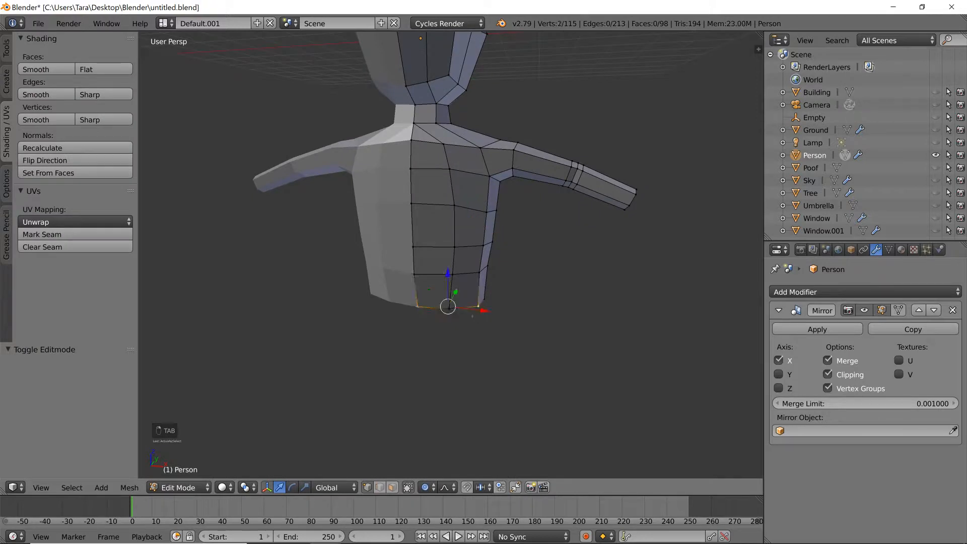
{"action": "left_click", "coordinate": [71, 488]}
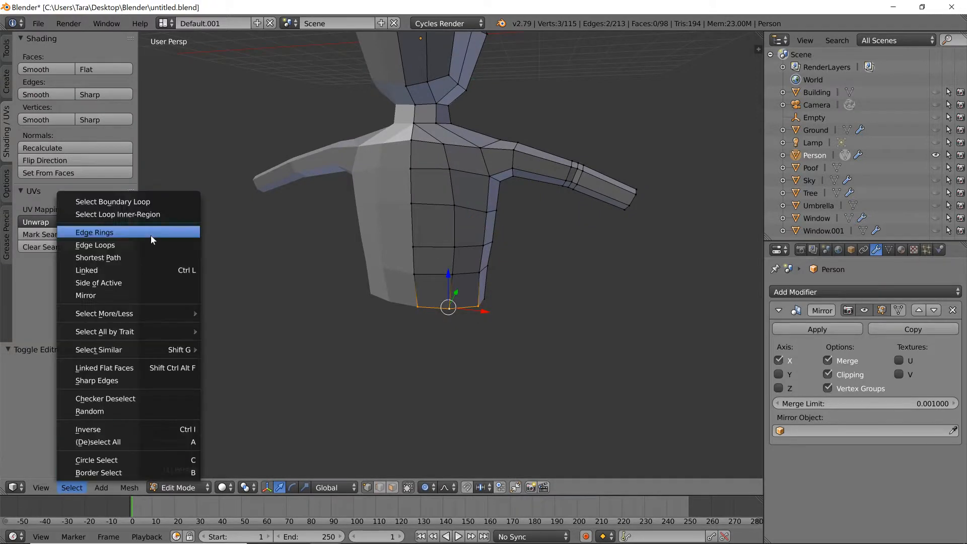
{"action": "left_click", "coordinate": [150, 246]}
{"action": "key", "text": "e"}
{"action": "key", "text": "z"}
{"action": "left_click", "coordinate": [491, 231]}
{"action": "scroll", "coordinate": [491, 229], "scroll_direction": "down", "scroll_amount": 3}
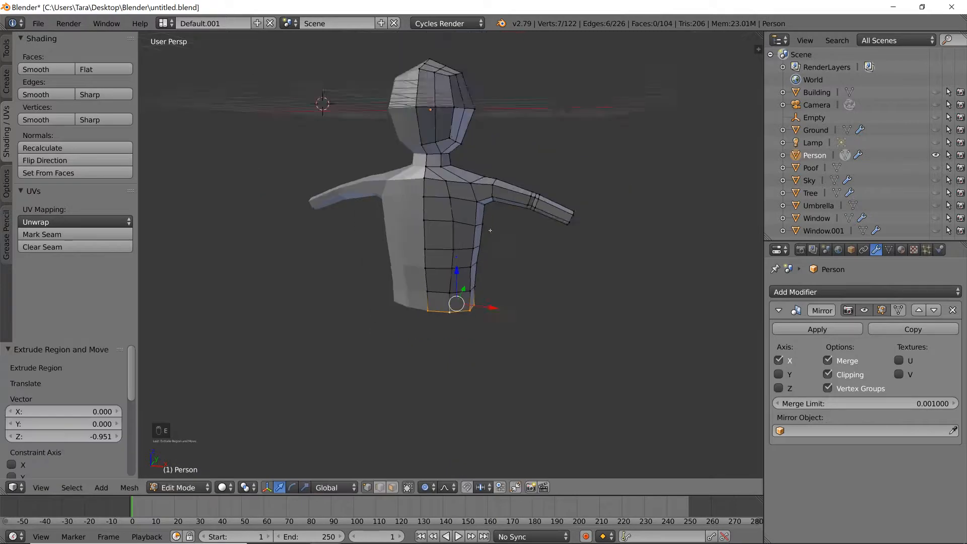
Lower the extruded bottom loop another 0.262 along Z and check the body's proportions.
{"action": "middle_click_drag", "start_coordinate": [514, 218], "coordinate": [539, 212]}
{"action": "key", "text": "g"}
{"action": "key", "text": "z"}
{"action": "left_click", "coordinate": [521, 221]}
{"action": "scroll", "coordinate": [505, 218], "scroll_direction": "up", "scroll_amount": 1}
{"action": "scroll", "coordinate": [486, 226], "scroll_direction": "down", "scroll_amount": 2}
{"action": "scroll", "coordinate": [480, 229], "scroll_direction": "up", "scroll_amount": 2}
{"action": "middle_click_drag", "start_coordinate": [481, 229], "coordinate": [449, 236]}
{"action": "scroll", "coordinate": [449, 236], "scroll_direction": "down", "scroll_amount": 3}
{"action": "scroll", "coordinate": [449, 235], "scroll_direction": "up", "scroll_amount": 3}
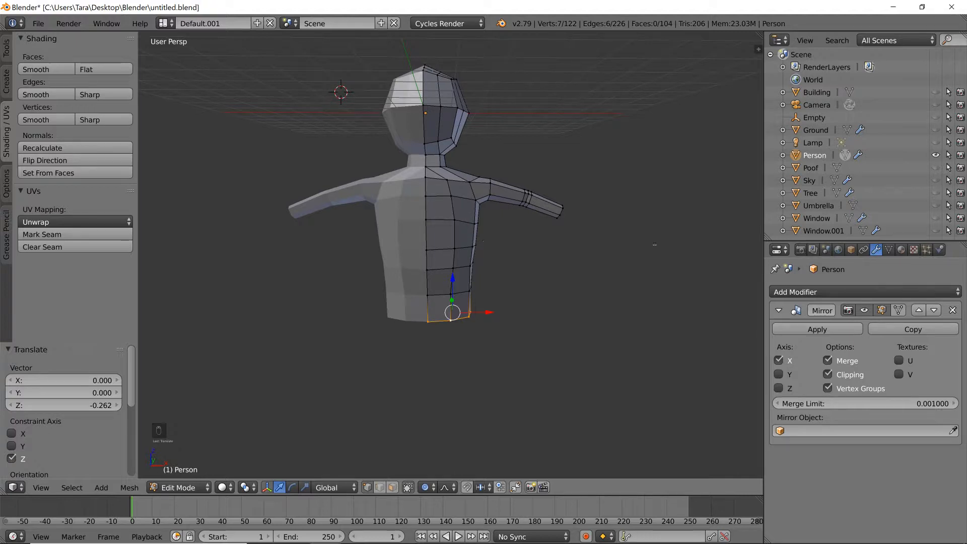
Scale the bottom loop to 0.861 along X and move it -0.020 along X.
{"action": "key", "text": "s"}
{"action": "key", "text": "x"}
{"action": "left_click", "coordinate": [627, 254]}
{"action": "middle_click_drag", "start_coordinate": [570, 286], "coordinate": [573, 269]}
{"action": "key", "text": "g"}
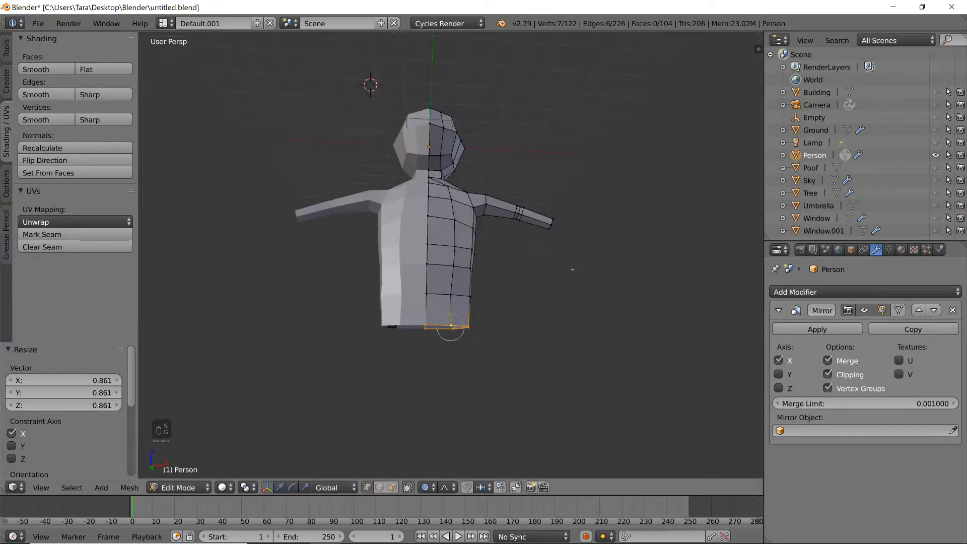
{"action": "key", "text": "x"}
{"action": "left_click", "coordinate": [573, 271]}
Move the bottom loop down 0.053 along Z.
{"action": "scroll", "coordinate": [507, 315], "scroll_direction": "up", "scroll_amount": 2}
{"action": "middle_click_drag", "start_coordinate": [506, 328], "coordinate": [402, 296], "text": "shift"}
{"action": "scroll", "coordinate": [534, 310], "scroll_direction": "up", "scroll_amount": 3}
{"action": "key", "text": "g"}
{"action": "key", "text": "z"}
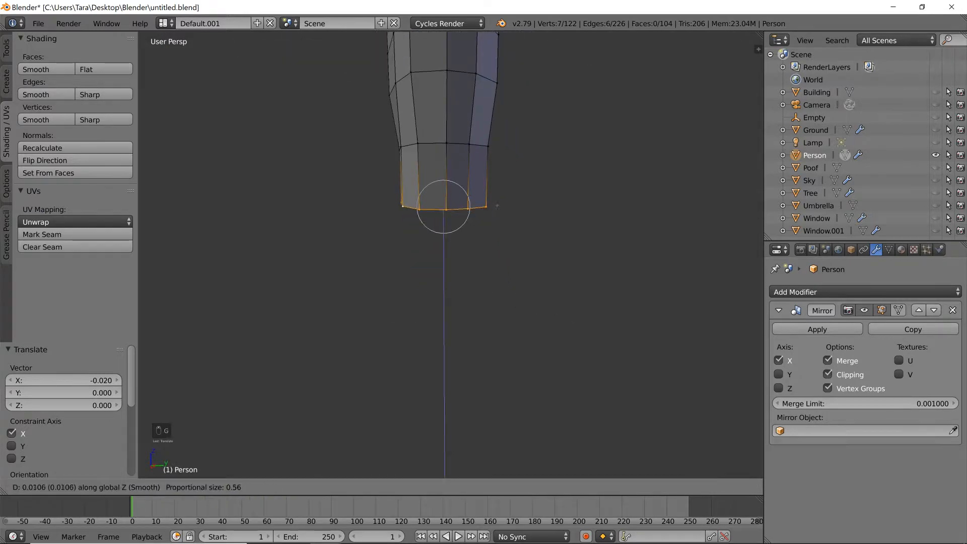
{"action": "left_click", "coordinate": [497, 208]}
Select the five outer vertices of the bottom opening and extrude them down 1.128 along Z to start the leg.
{"action": "middle_click_drag", "start_coordinate": [497, 208], "coordinate": [462, 237]}
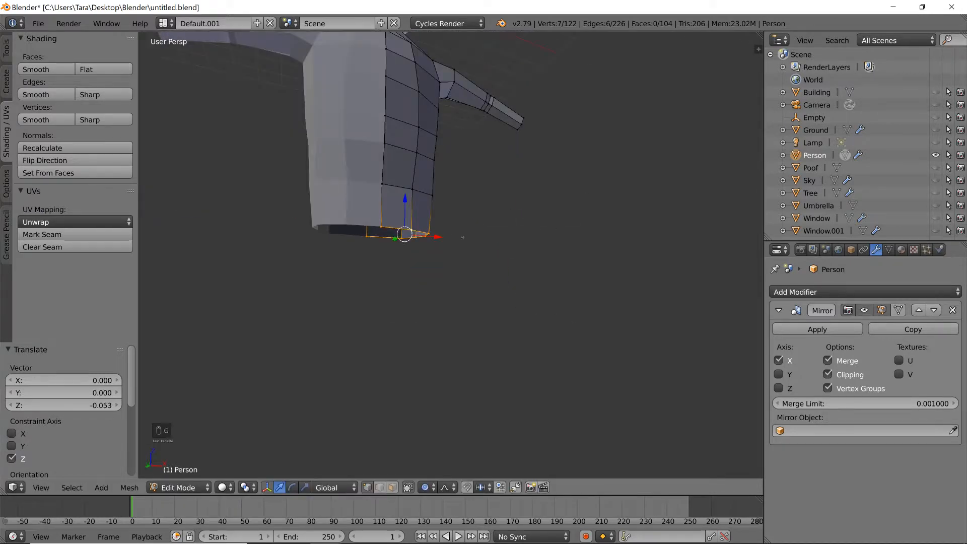
{"action": "scroll", "coordinate": [405, 224], "scroll_direction": "up", "scroll_amount": 4}
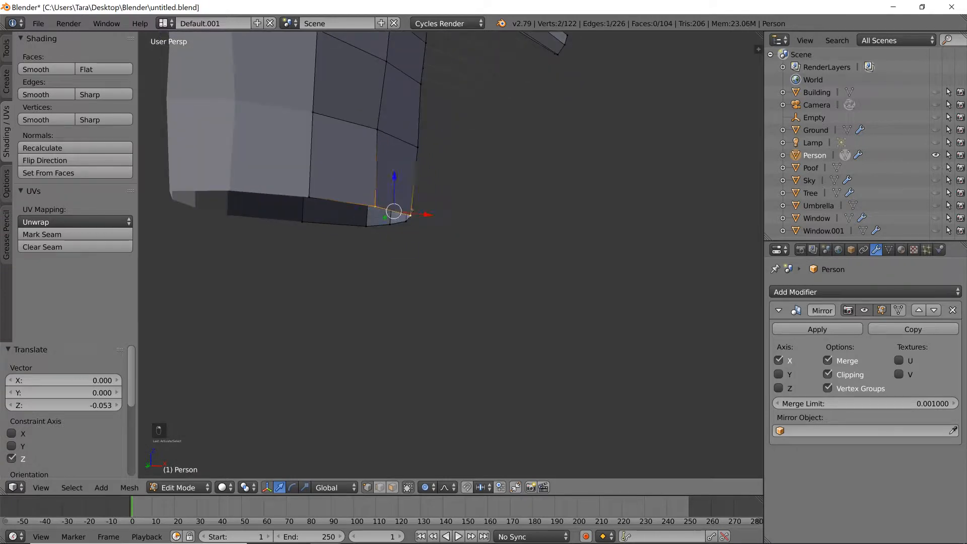
{"action": "right_click", "coordinate": [369, 229], "text": "shift"}
{"action": "middle_click_drag", "start_coordinate": [370, 229], "coordinate": [341, 244]}
{"action": "key", "text": "e"}
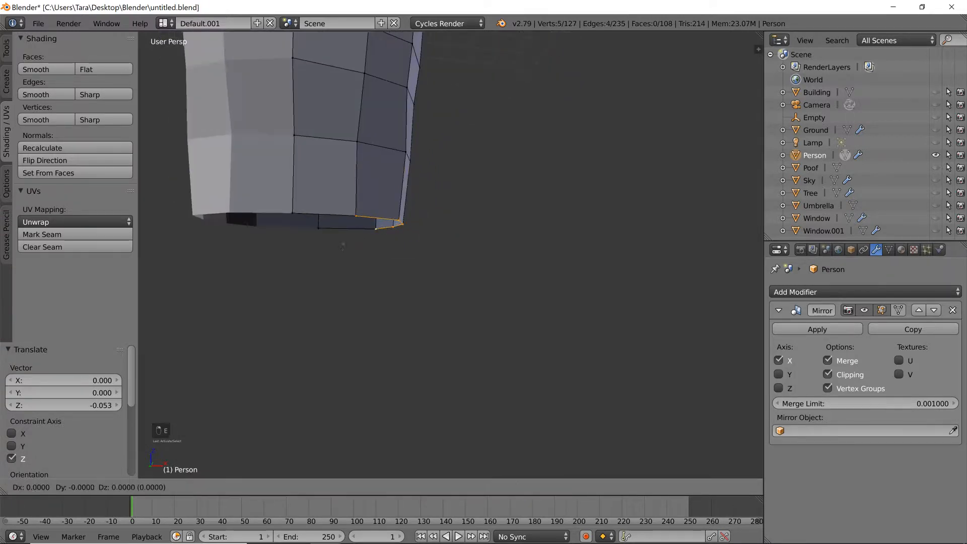
{"action": "key", "text": "z"}
{"action": "left_click", "coordinate": [338, 303]}
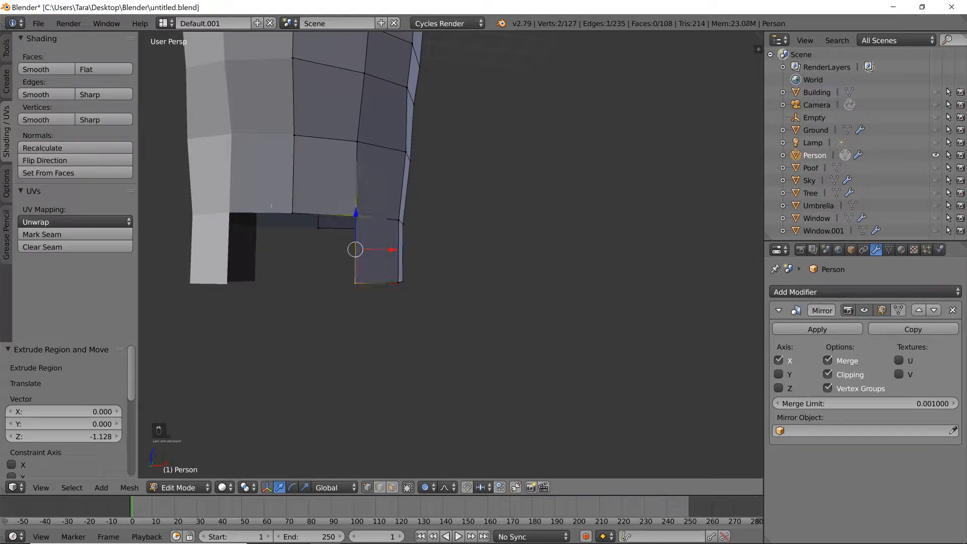
Fill the open gaps at the crotch and inner thigh with new faces joining the leg extrusion to the hips.
{"action": "key", "text": "f"}
{"action": "middle_click_drag", "start_coordinate": [272, 205], "coordinate": [368, 262]}
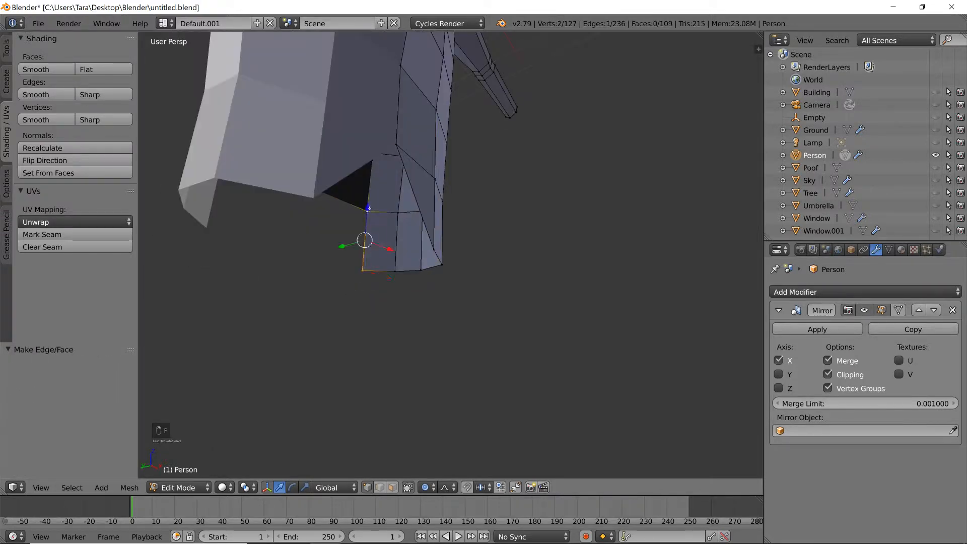
{"action": "middle_click_drag", "start_coordinate": [369, 208], "coordinate": [336, 201]}
{"action": "key", "text": "f"}
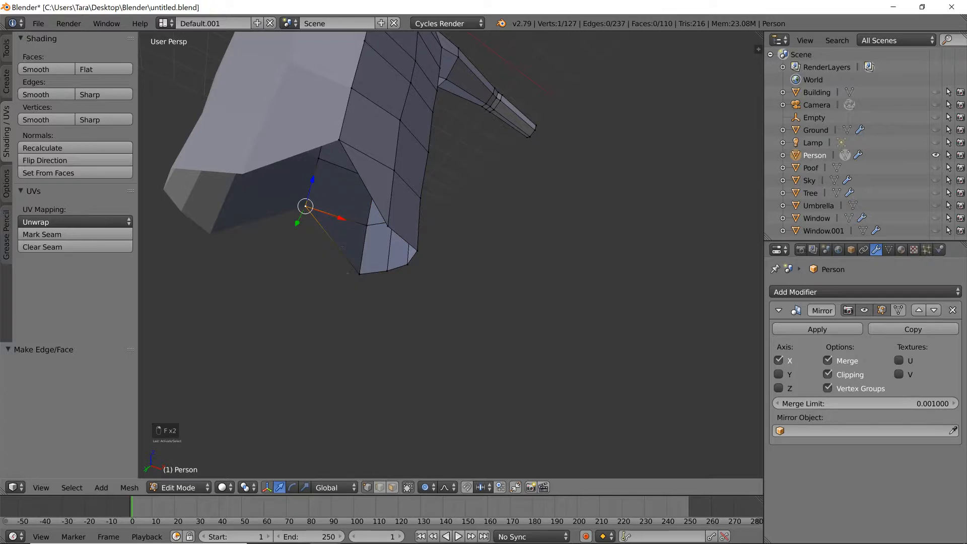
{"action": "mouse_move", "coordinate": [454, 181]}
{"action": "middle_mouse_down"}
{"action": "mouse_move", "coordinate": [481, 177]}
{"action": "mouse_move", "coordinate": [469, 181]}
{"action": "middle_mouse_up"}
{"action": "left_click", "coordinate": [319, 157], "text": "shift"}
{"action": "key", "text": "f"}
{"action": "middle_click_drag", "start_coordinate": [318, 158], "coordinate": [384, 213]}
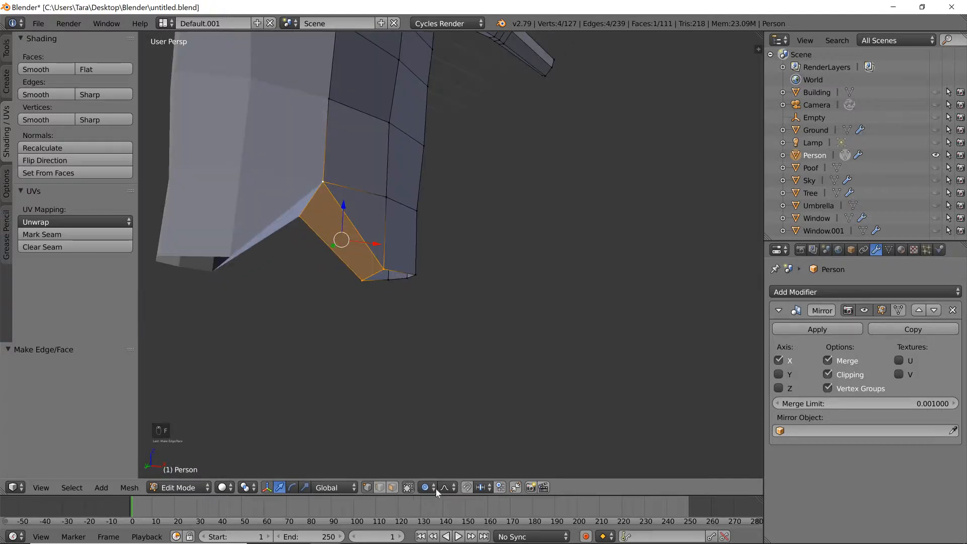
Move the crotch edge -0.249 along Z.
{"action": "right_click", "coordinate": [309, 209]}
{"action": "key", "text": "g"}
{"action": "right_click", "coordinate": [310, 202]}
{"action": "key", "text": "g"}
{"action": "key", "text": "z"}
{"action": "left_click", "coordinate": [311, 215]}
Adjust the lowered crotch edge's position within the horizontal plane with Z locked.
{"action": "middle_click_drag", "start_coordinate": [310, 214], "coordinate": [405, 323]}
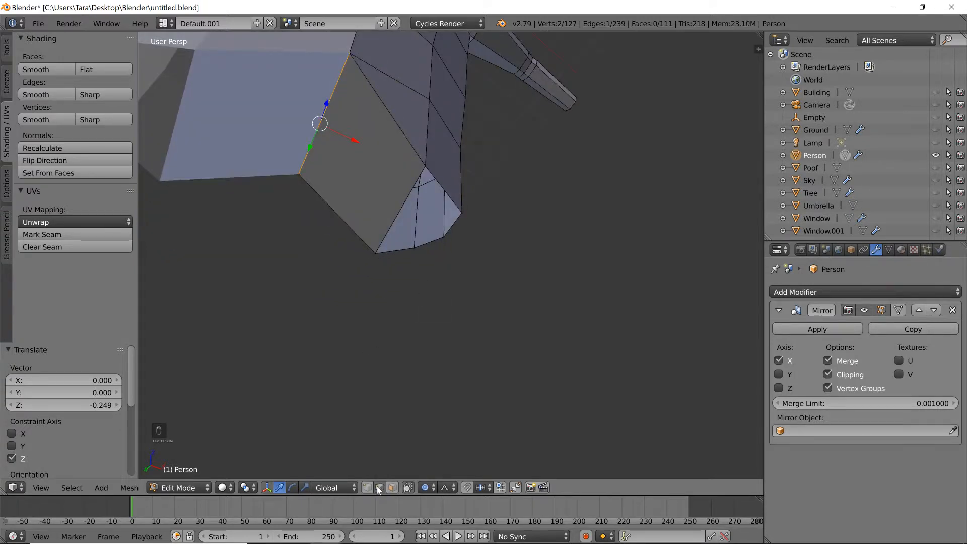
{"action": "middle_click_drag", "start_coordinate": [417, 245], "coordinate": [353, 250]}
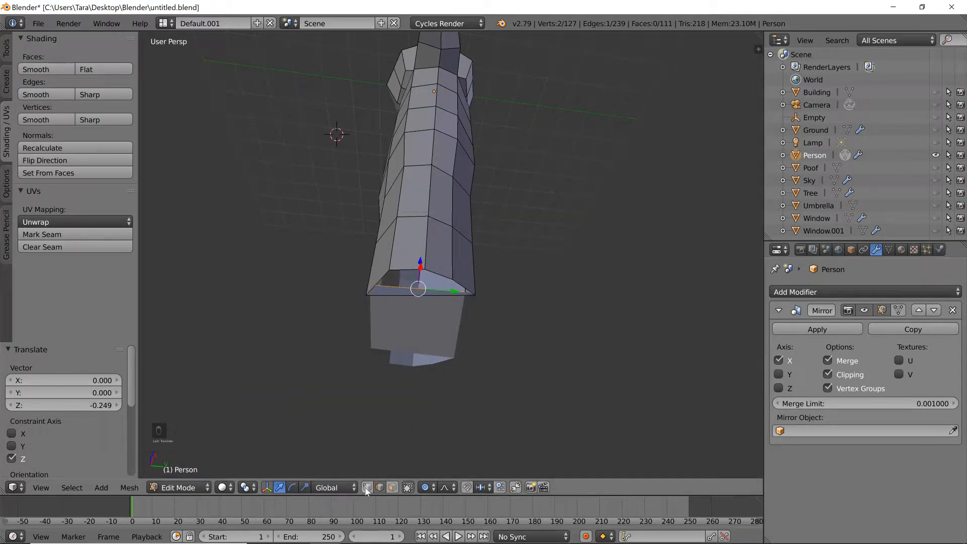
{"action": "middle_click_drag", "start_coordinate": [446, 271], "coordinate": [397, 143]}
{"action": "key", "text": "g"}
{"action": "key", "text": "shift+z"}
{"action": "left_click", "coordinate": [501, 330]}
Try two loop cuts across the inner-thigh face and move their lower vertices -0.473 along X.
{"action": "key", "text": "ctrl+r"}
{"action": "left_click", "coordinate": [395, 141]}
{"action": "right_click", "coordinate": [395, 141]}
{"action": "right_click", "coordinate": [417, 239]}
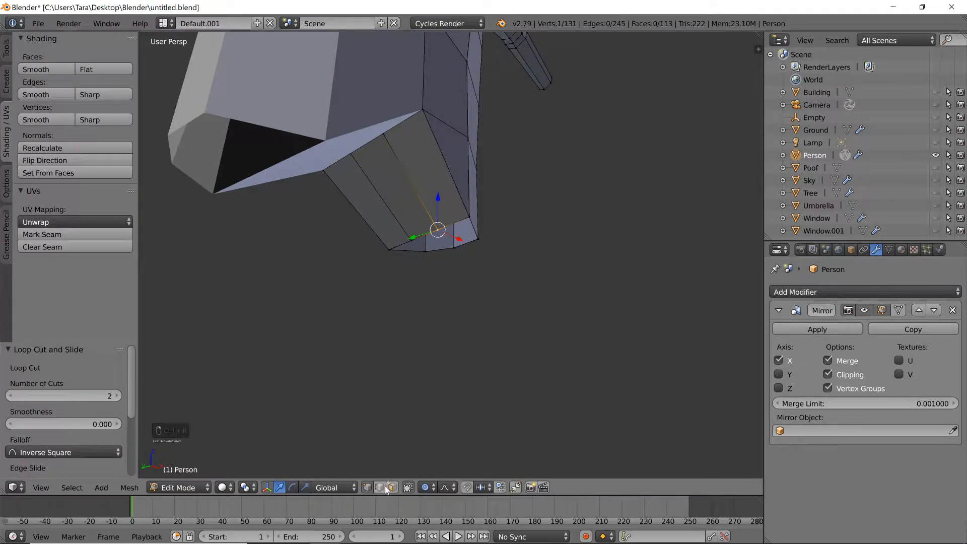
{"action": "right_click", "coordinate": [424, 230]}
{"action": "middle_click_drag", "start_coordinate": [423, 230], "coordinate": [380, 252]}
{"action": "key", "text": "g"}
{"action": "key", "text": "x"}
{"action": "left_click", "coordinate": [358, 247]}
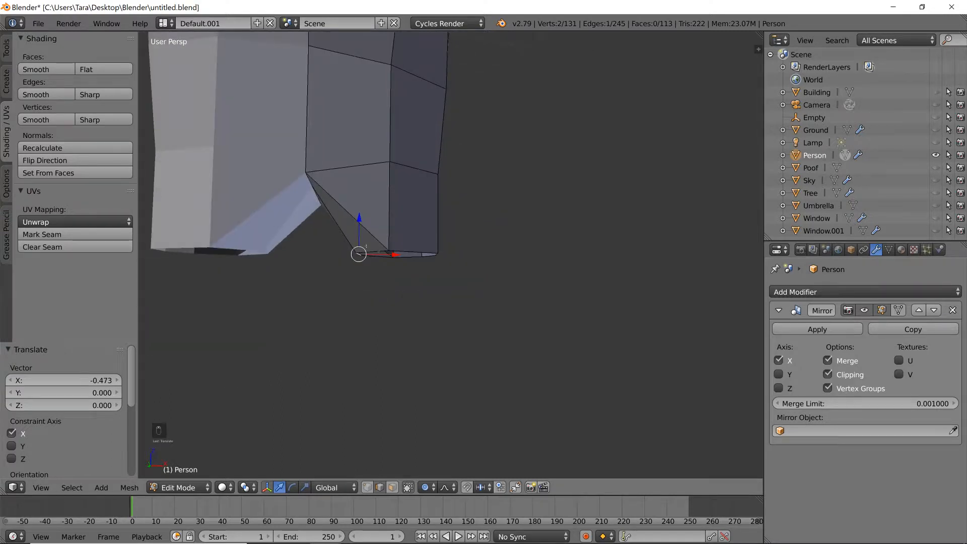
Try selecting the leg opening's boundary loop and flattening it with a scale of 0 along Z.
{"action": "left_click", "coordinate": [71, 487]}
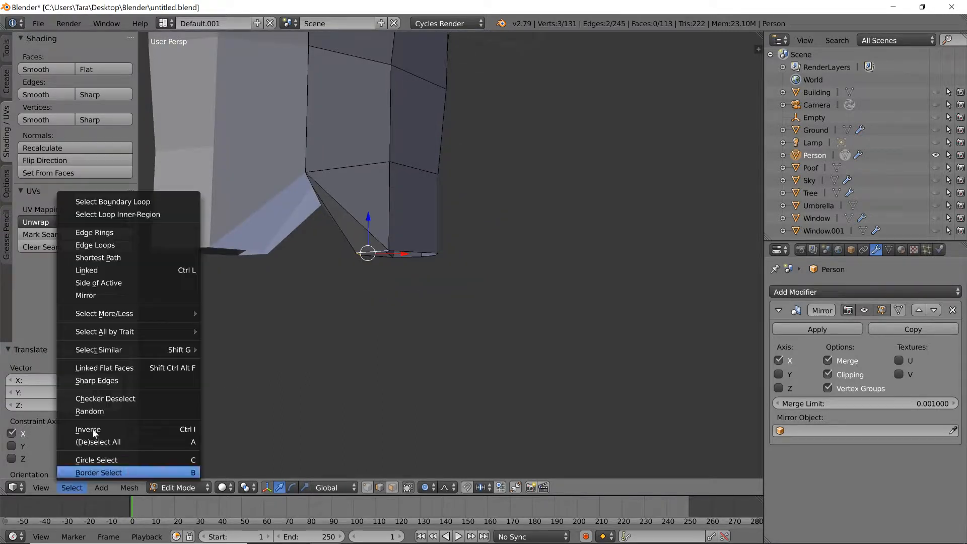
{"action": "left_click", "coordinate": [116, 242]}
{"action": "key", "text": "s"}
{"action": "key", "text": "z"}
{"action": "key", "text": "Return"}
Try scaling opposite vertices of the leg opening toward each other, finishing with a factor of 0.835.
{"action": "middle_click_drag", "start_coordinate": [329, 309], "coordinate": [341, 243]}
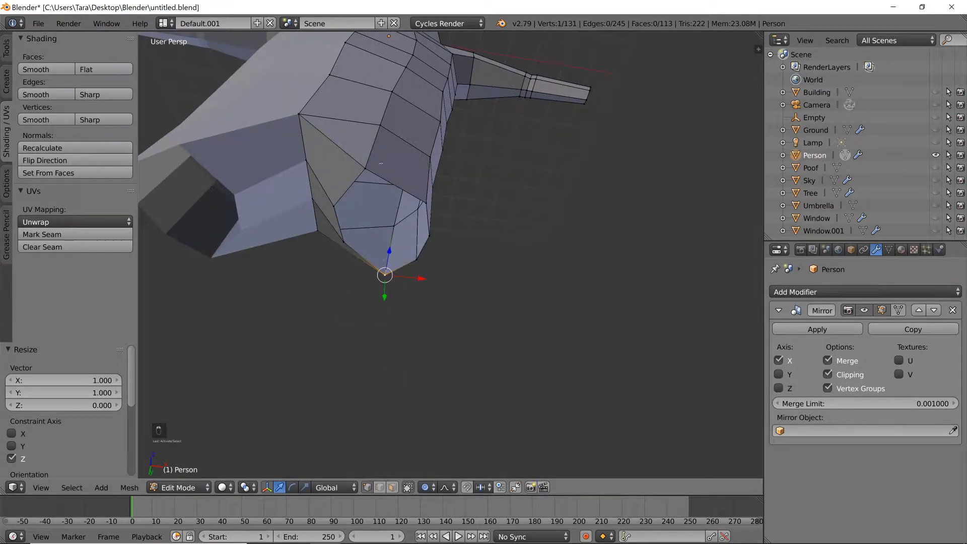
{"action": "key", "text": "s"}
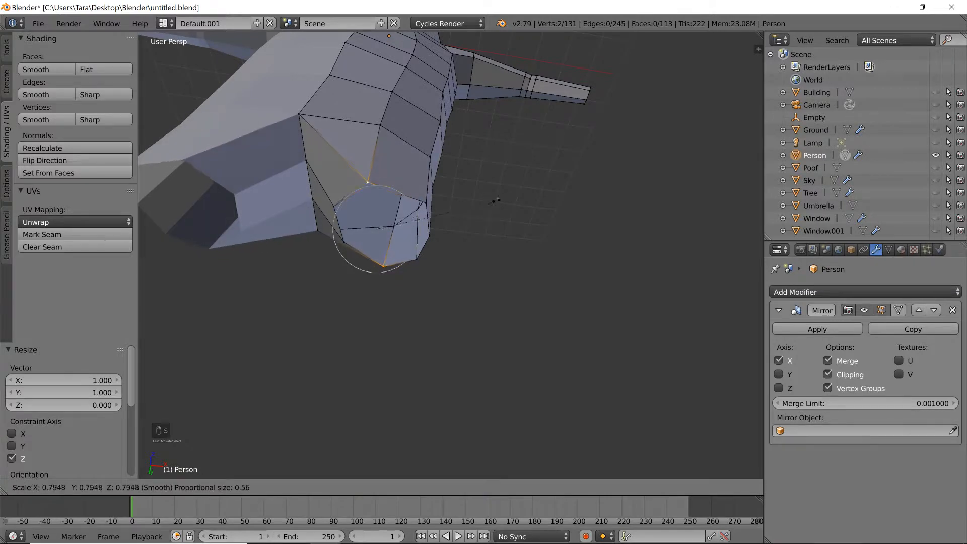
{"action": "left_click", "coordinate": [498, 199]}
{"action": "middle_click_drag", "start_coordinate": [498, 199], "coordinate": [543, 182]}
{"action": "key", "text": "s"}
{"action": "left_click", "coordinate": [614, 178]}
Try rotating the leg opening's two inner vertices 7.21° about Z and moving them -0.161 along Y.
{"action": "right_click", "coordinate": [316, 246], "text": "shift"}
{"action": "middle_click_drag", "start_coordinate": [317, 245], "coordinate": [374, 184]}
{"action": "key", "text": "r"}
{"action": "right_click", "coordinate": [379, 200]}
{"action": "key", "text": "r"}
{"action": "key", "text": "z"}
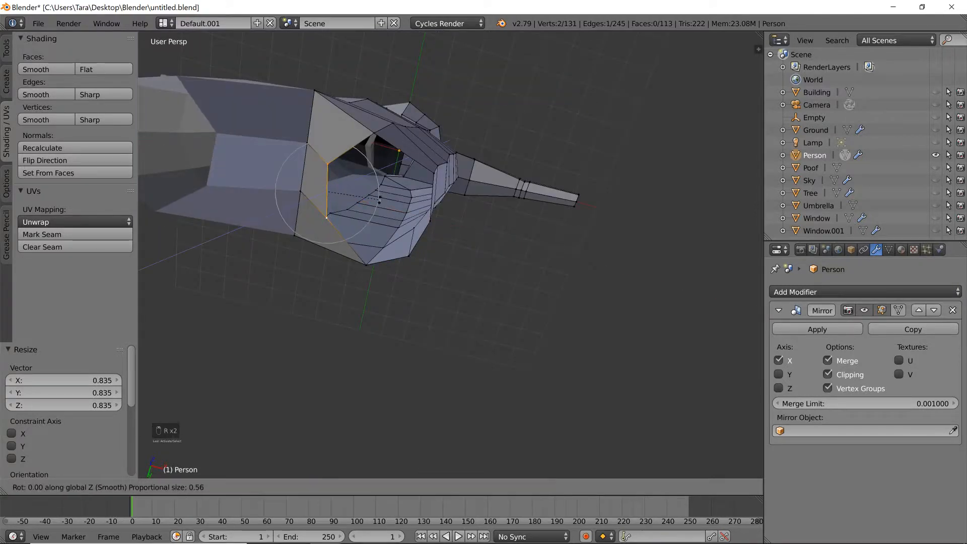
{"action": "left_click", "coordinate": [379, 207]}
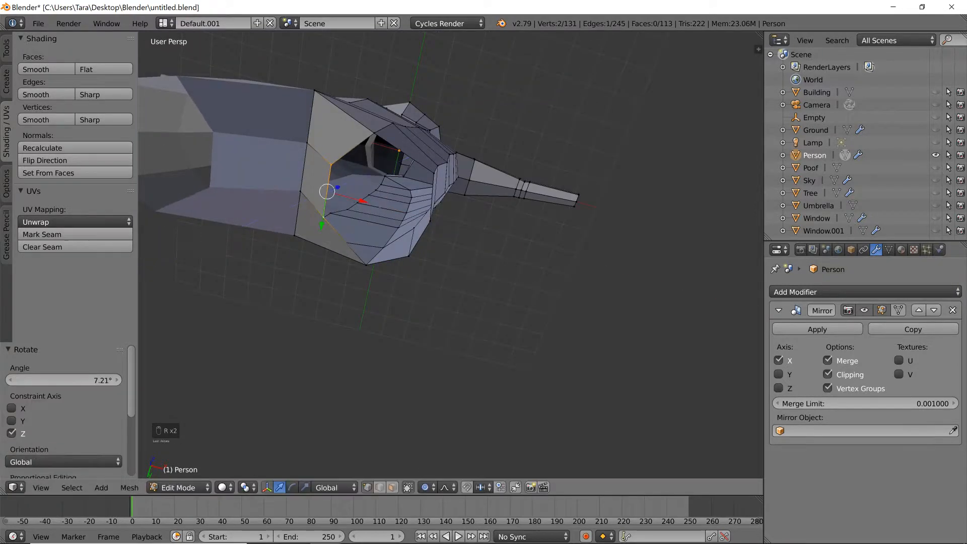
{"action": "key", "text": "g"}
{"action": "key", "text": "y"}
{"action": "left_click", "coordinate": [380, 190]}
{"action": "middle_click_drag", "start_coordinate": [380, 190], "coordinate": [425, 194]}
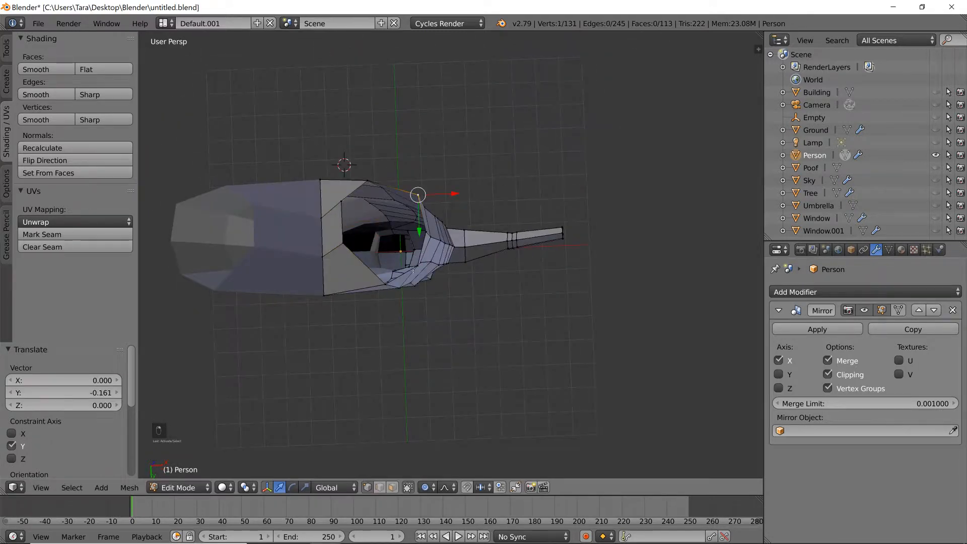
Try shifting the outer side of the leg opening -0.249 along X.
{"action": "middle_click_drag", "start_coordinate": [534, 177], "coordinate": [453, 208]}
{"action": "key", "text": "g"}
{"action": "key", "text": "x"}
{"action": "left_click", "coordinate": [521, 227]}
{"action": "key", "text": "g"}
{"action": "right_click", "coordinate": [453, 279]}
{"action": "middle_click_drag", "start_coordinate": [426, 240], "coordinate": [337, 187]}
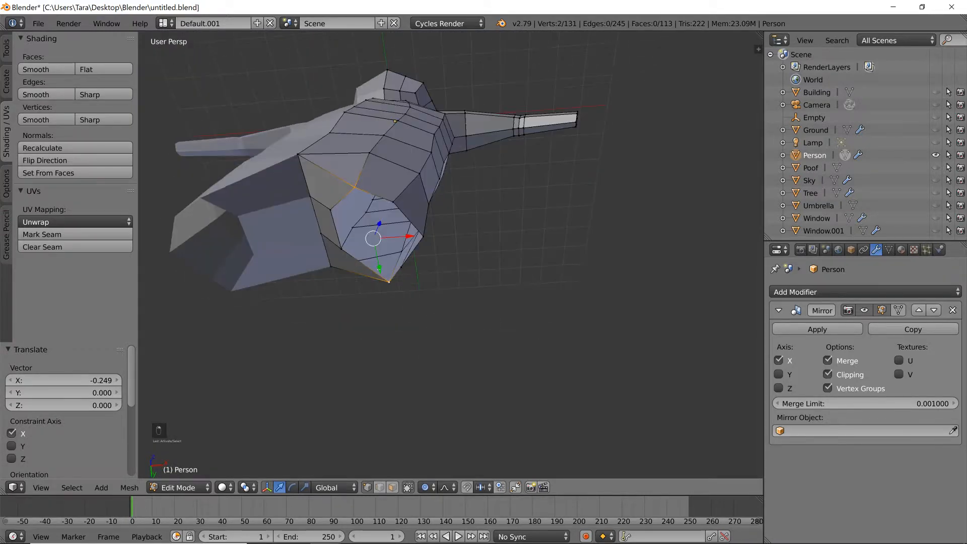
Undo the leg opening adjustments back to before the two-cut loop cut on the inner thigh.
{"action": "middle_click_drag", "start_coordinate": [403, 237], "coordinate": [433, 294]}
{"action": "key", "text": "ctrl+z"}
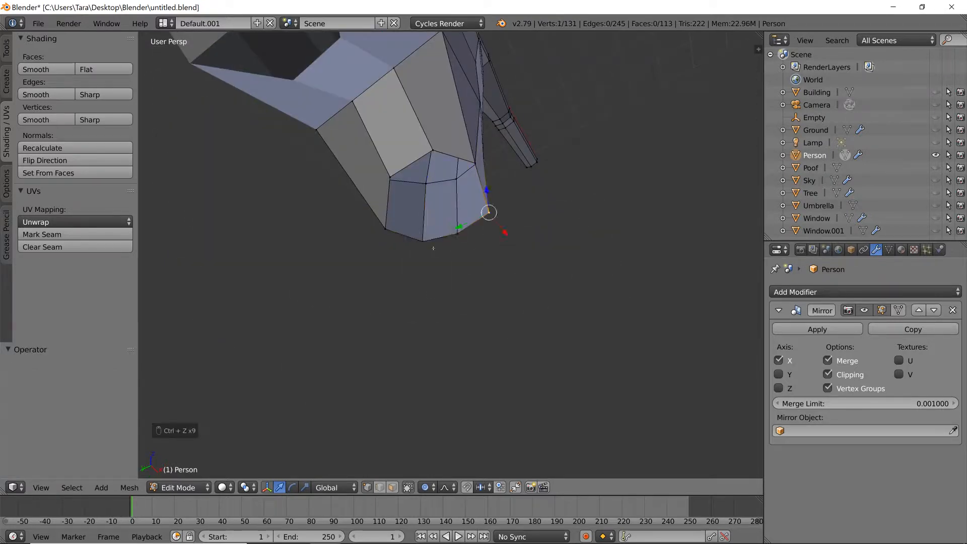
{"action": "key", "text": "ctrl+z"}
{"action": "key", "text": "ctrl+z"}
{"action": "key", "text": "ctrl+z"}
{"action": "key", "text": "ctrl+z"}
{"action": "key", "text": "ctrl+z"}
{"action": "key", "text": "ctrl+z"}
{"action": "key", "text": "ctrl+z"}
{"action": "key", "text": "ctrl+z"}
{"action": "key", "text": "ctrl+z"}
{"action": "key", "text": "ctrl+z"}
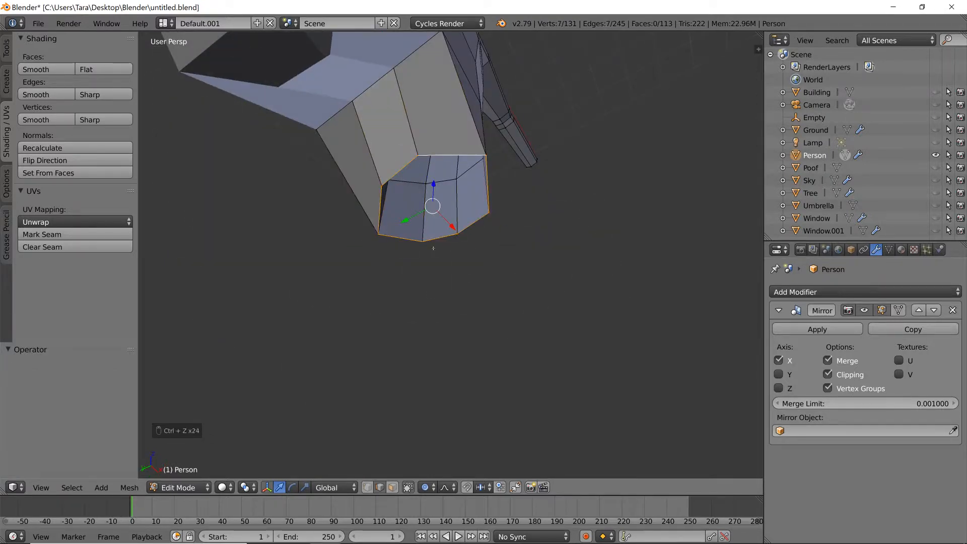
{"action": "key", "text": "ctrl+z"}
{"action": "key", "text": "ctrl+z"}
{"action": "key", "text": "ctrl+z"}
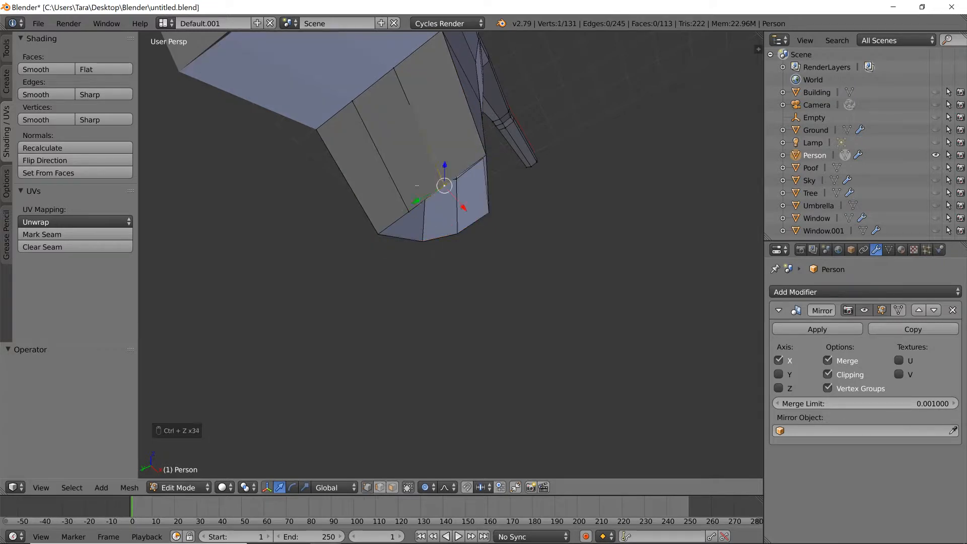
{"action": "key", "text": "ctrl+z"}
{"action": "key", "text": "ctrl+z"}
{"action": "key", "text": "ctrl+z"}
Insert a single loop cut across the inner-thigh face and move its lower vertex -0.629 along X.
{"action": "key", "text": "ctrl+r"}
{"action": "left_click", "coordinate": [417, 180]}
{"action": "right_click", "coordinate": [417, 181]}
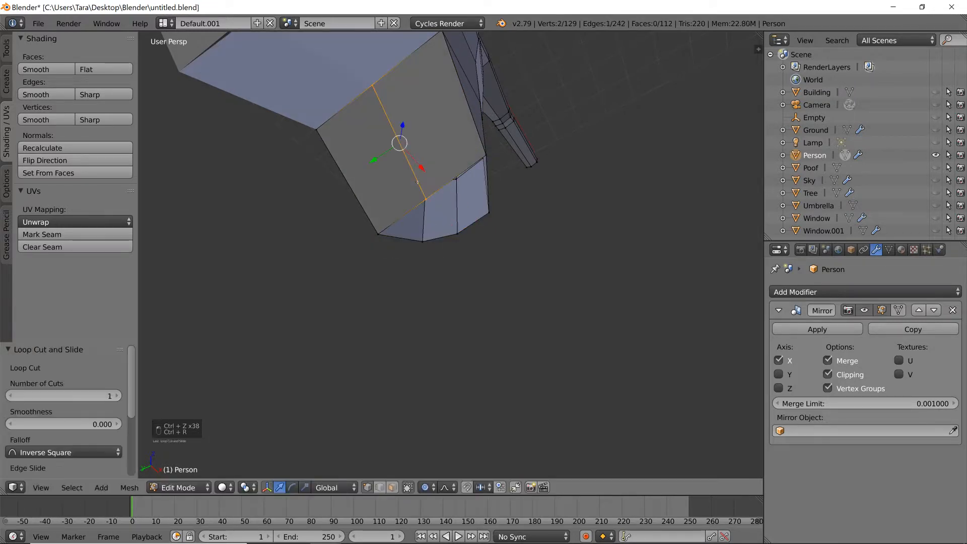
{"action": "middle_click_drag", "start_coordinate": [426, 200], "coordinate": [373, 240]}
{"action": "key", "text": "g"}
{"action": "key", "text": "x"}
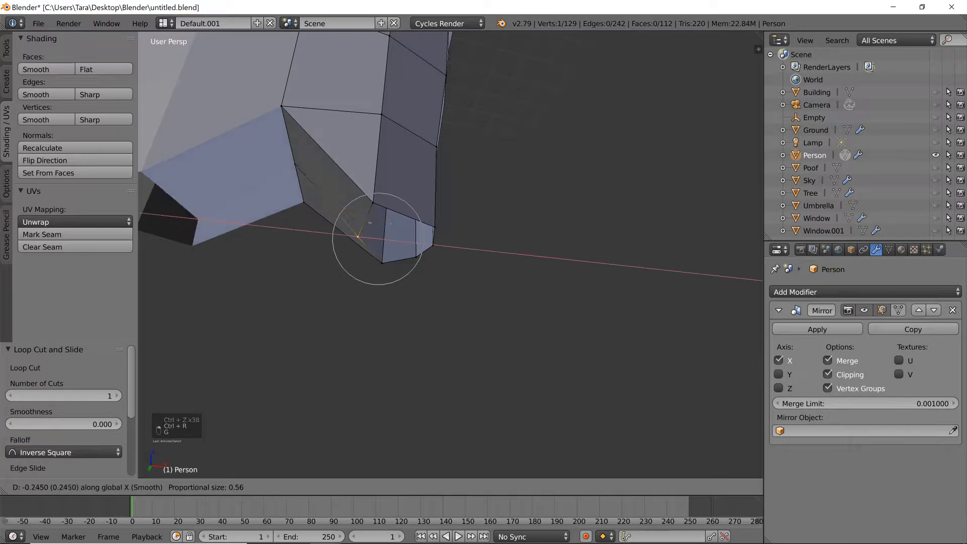
{"action": "left_click", "coordinate": [336, 227]}
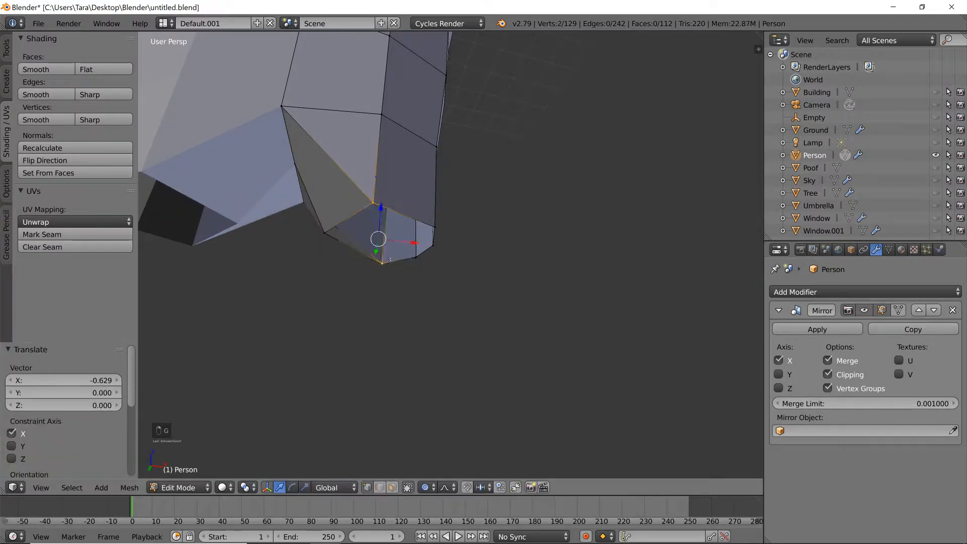
Scale the leg opening's two opposite corner vertices next to the inner vertex to 0.809 and move them -0.265 along X.
{"action": "middle_click_drag", "start_coordinate": [496, 225], "coordinate": [460, 252]}
{"action": "key", "text": "s"}
{"action": "left_click", "coordinate": [536, 189]}
{"action": "middle_click_drag", "start_coordinate": [538, 188], "coordinate": [579, 178]}
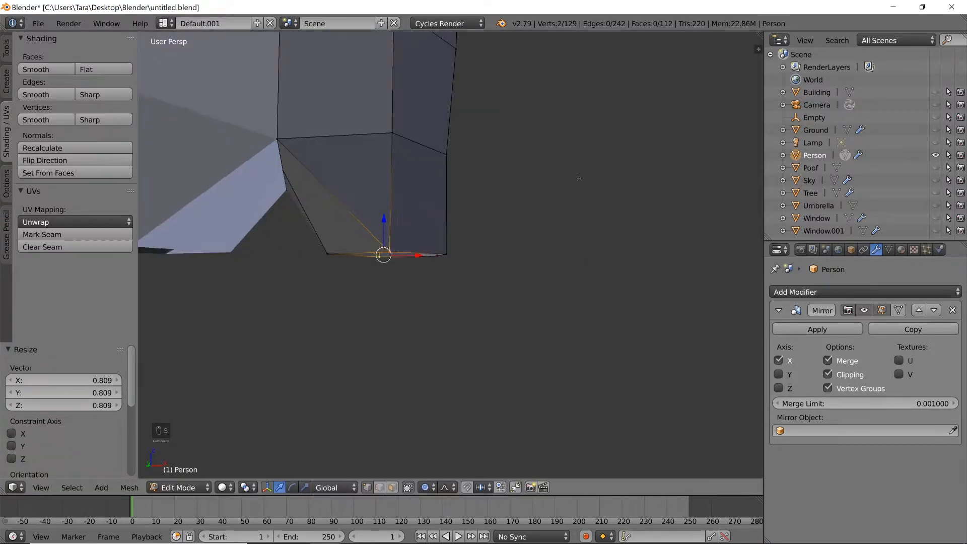
{"action": "key", "text": "g"}
{"action": "key", "text": "x"}
{"action": "left_click", "coordinate": [509, 213]}
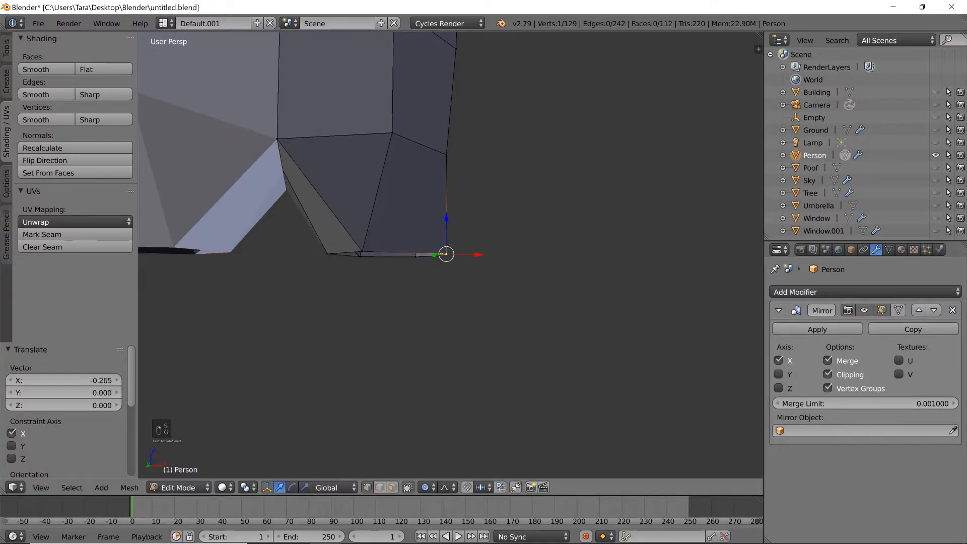
Reposition the outer vertices of the leg opening along X, finishing with a 0.068 shift.
{"action": "key", "text": "g"}
{"action": "key", "text": "x"}
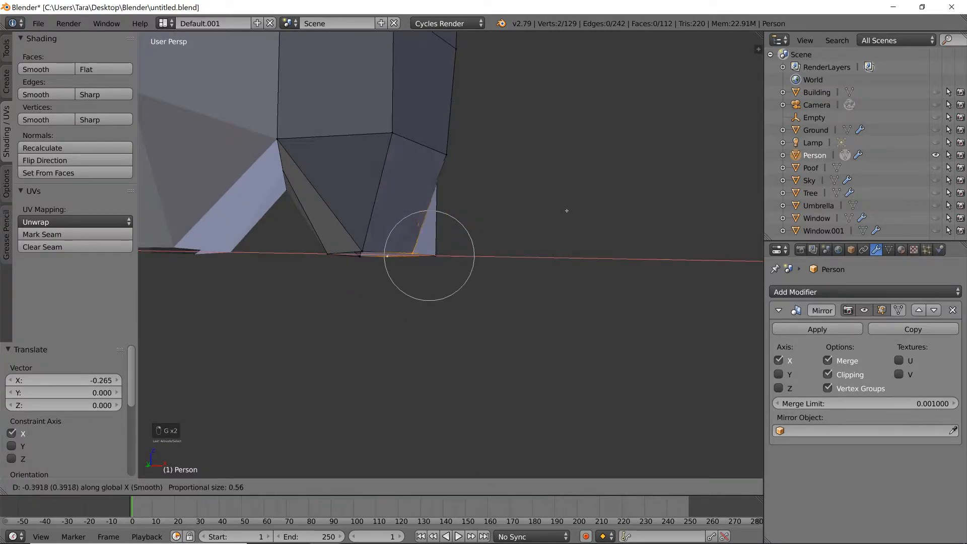
{"action": "left_click", "coordinate": [508, 210]}
{"action": "middle_click_drag", "start_coordinate": [507, 210], "coordinate": [471, 200]}
{"action": "key", "text": "g"}
{"action": "key", "text": "x"}
{"action": "left_click", "coordinate": [569, 216]}
{"action": "key", "text": "g"}
{"action": "key", "text": "x"}
{"action": "left_click", "coordinate": [576, 215]}
Move the leg opening's inner corner vertex on the negative Y side 0.198 along Y.
{"action": "middle_click_drag", "start_coordinate": [576, 214], "coordinate": [475, 132]}
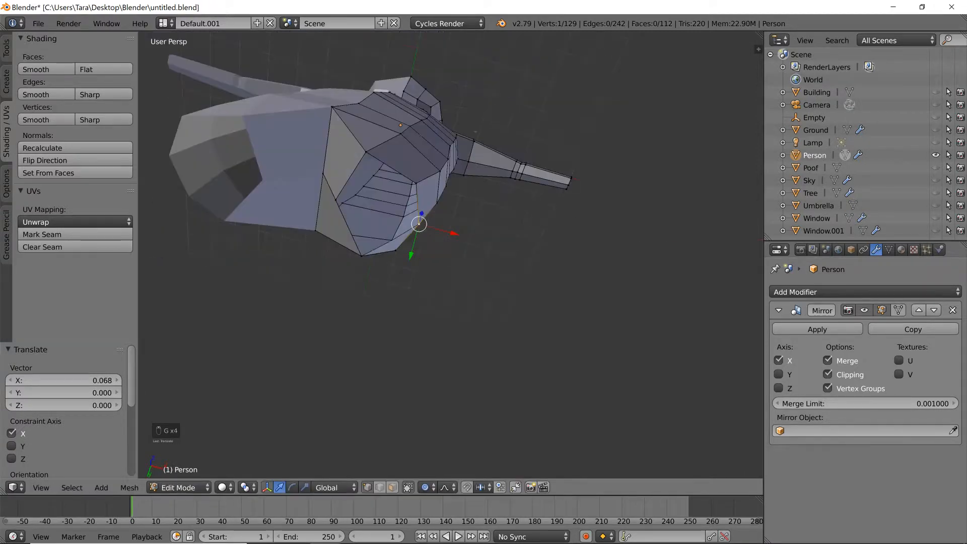
{"action": "right_click", "coordinate": [366, 152]}
{"action": "key", "text": "g"}
{"action": "key", "text": "x"}
{"action": "right_click", "coordinate": [462, 183]}
{"action": "key", "text": "g"}
{"action": "key", "text": "y"}
{"action": "left_click", "coordinate": [459, 197]}
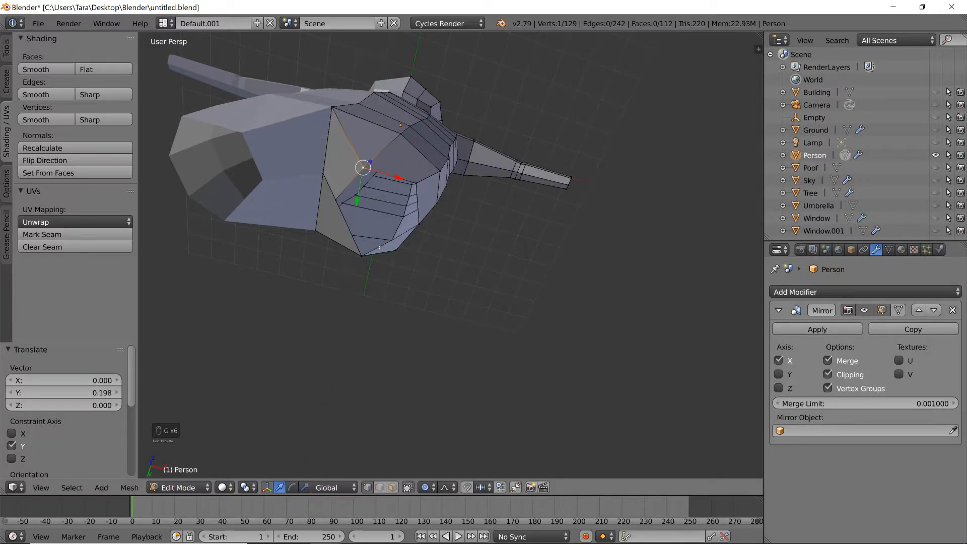
Move the leg opening's inner corner vertex on the positive Y side 0.119 along X and -0.103 along Y.
{"action": "middle_click_drag", "start_coordinate": [407, 250], "coordinate": [374, 227]}
{"action": "key", "text": "g"}
{"action": "key", "text": "x"}
{"action": "left_click", "coordinate": [413, 258]}
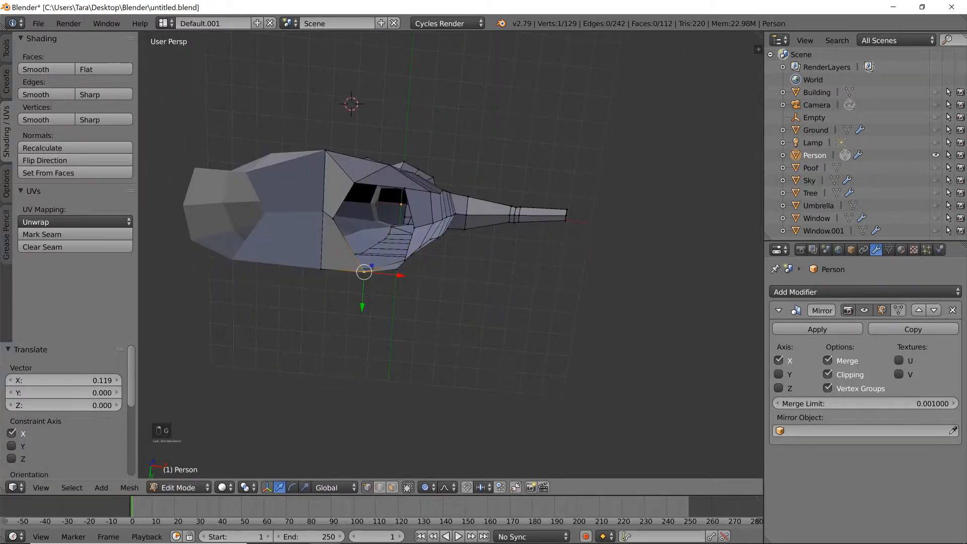
{"action": "key", "text": "g"}
{"action": "key", "text": "y"}
{"action": "left_click", "coordinate": [393, 226]}
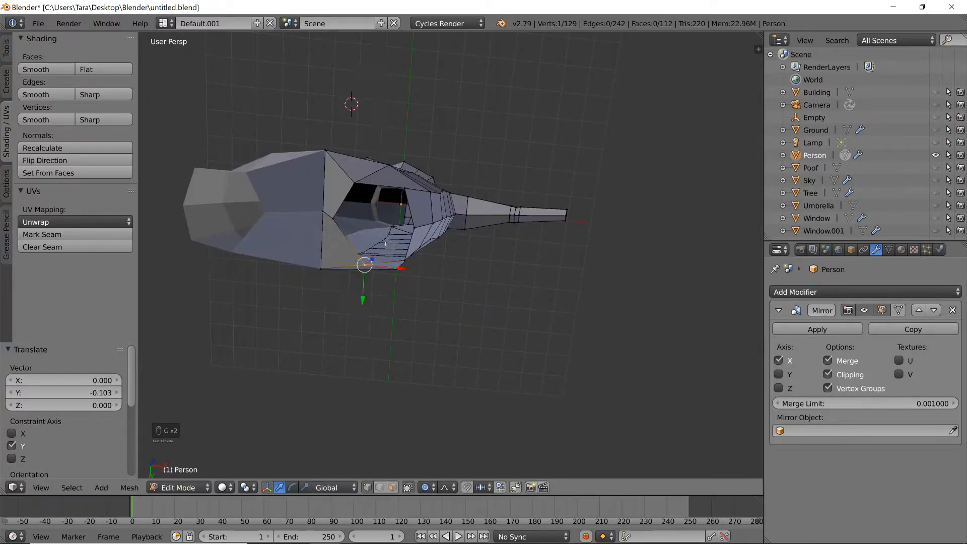
Refine the rounding of the leg opening by shifting its vertices along X and finishing with 0.035 along Y.
{"action": "middle_click_drag", "start_coordinate": [393, 226], "coordinate": [401, 248]}
{"action": "key", "text": "g"}
{"action": "key", "text": "x"}
{"action": "left_click", "coordinate": [348, 202]}
{"action": "key", "text": "g"}
{"action": "key", "text": "x"}
{"action": "left_click", "coordinate": [373, 171]}
{"action": "key", "text": "g"}
{"action": "key", "text": "z"}
{"action": "right_click", "coordinate": [382, 194]}
{"action": "key", "text": "g"}
{"action": "key", "text": "y"}
{"action": "left_click", "coordinate": [383, 199]}
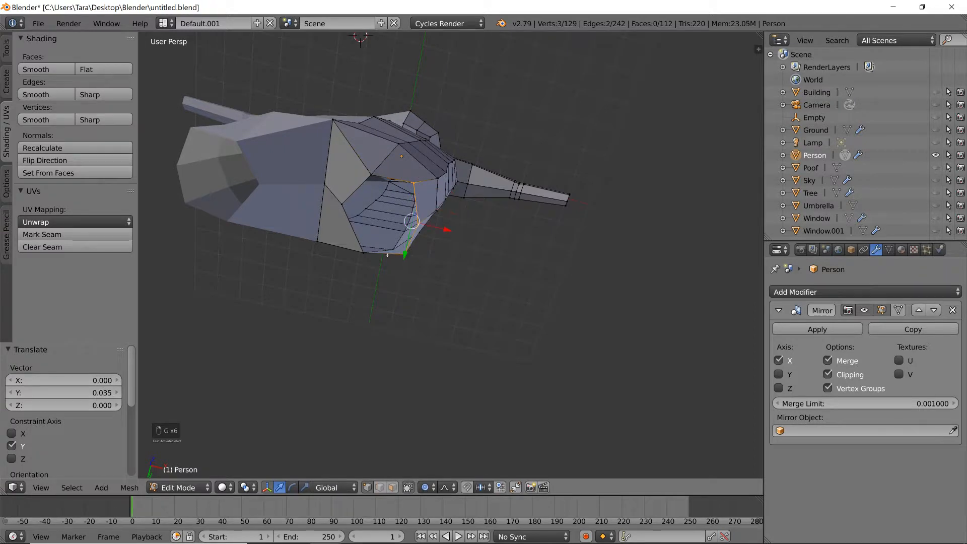
Select the six bottom vertices of the leg opening and check the leg's shape from several angles.
{"action": "right_click", "coordinate": [371, 174], "text": "shift"}
{"action": "middle_click_drag", "start_coordinate": [371, 174], "coordinate": [347, 255]}
{"action": "scroll", "coordinate": [348, 254], "scroll_direction": "down", "scroll_amount": 6}
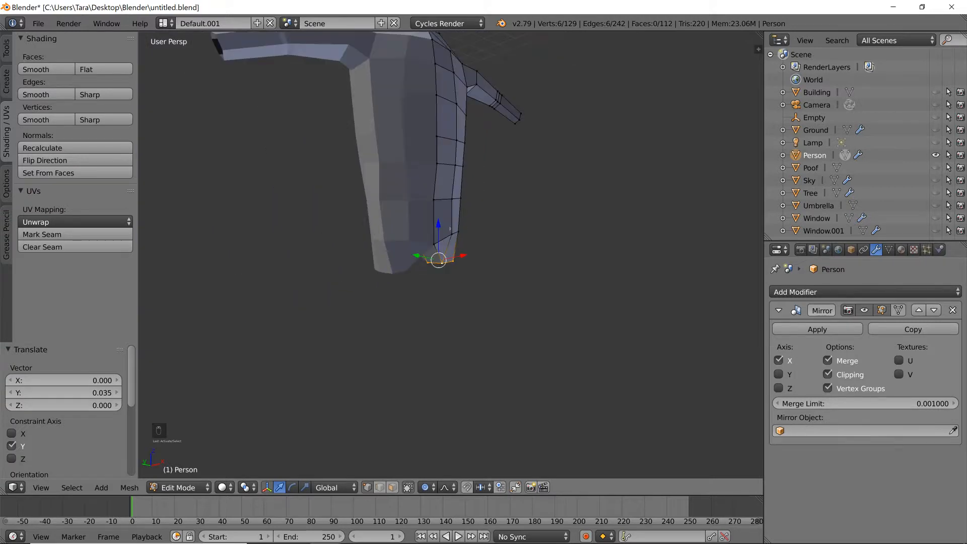
{"action": "middle_click_drag", "start_coordinate": [429, 204], "coordinate": [487, 174]}
{"action": "scroll", "coordinate": [488, 174], "scroll_direction": "up", "scroll_amount": 4}
Move the leg opening's positive-Y inner corner vertex -0.122 along X and shift the opposite corner inward along X.
{"action": "right_click", "coordinate": [548, 225]}
{"action": "key", "text": "g"}
{"action": "right_click", "coordinate": [550, 247]}
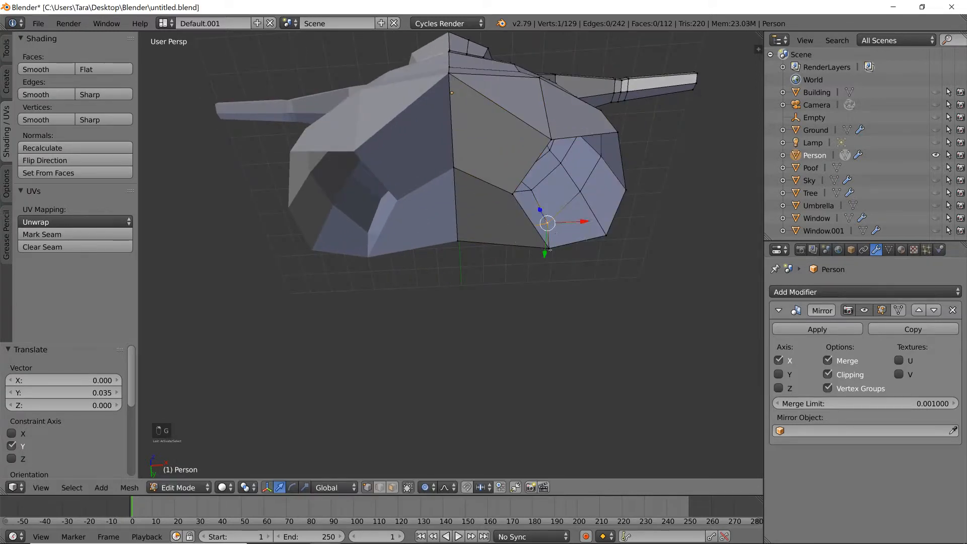
{"action": "key", "text": "g"}
{"action": "left_click", "coordinate": [537, 248]}
{"action": "right_click", "coordinate": [553, 142]}
{"action": "key", "text": "g"}
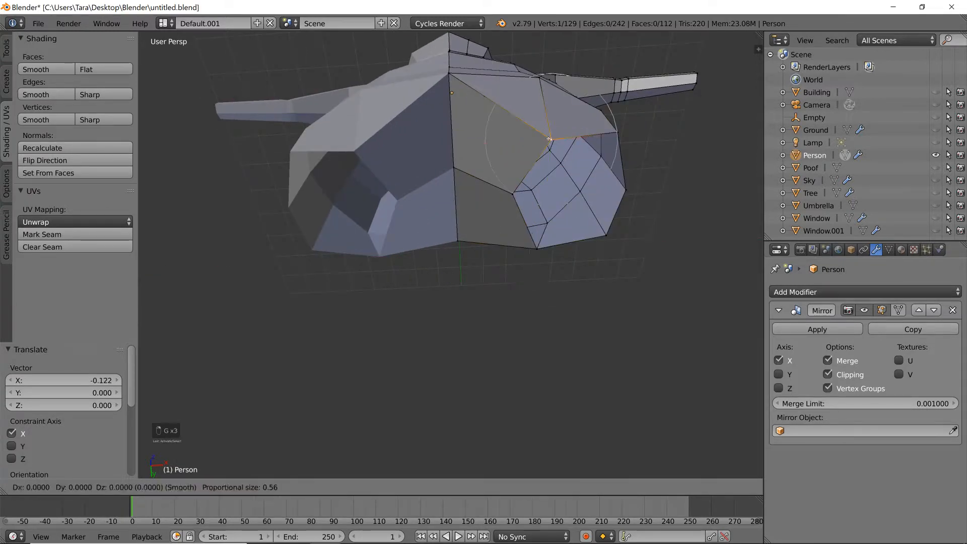
{"action": "key", "text": "x"}
{"action": "left_click", "coordinate": [535, 143]}
Insert one horizontal loop cut around the hips, centred between the two rows above the leg.
{"action": "middle_click_drag", "start_coordinate": [610, 133], "coordinate": [419, 183]}
{"action": "key", "text": "ctrl+r"}
{"action": "left_click", "coordinate": [404, 179]}
{"action": "right_click", "coordinate": [404, 179]}
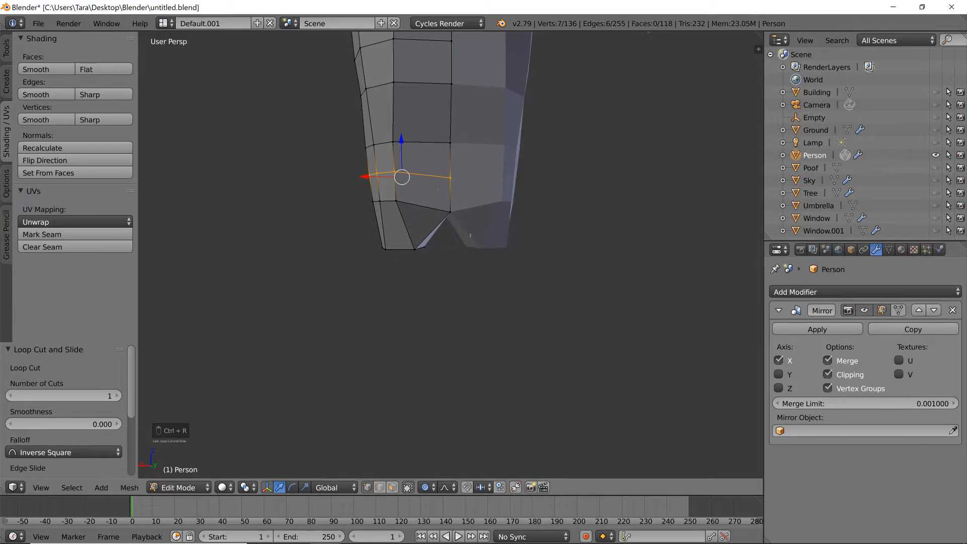
Move the new hip loop's edge beside the centre line 0.127 along Y.
{"action": "scroll", "coordinate": [451, 255], "scroll_direction": "up", "scroll_amount": 3}
{"action": "middle_click_drag", "start_coordinate": [452, 259], "coordinate": [367, 446]}
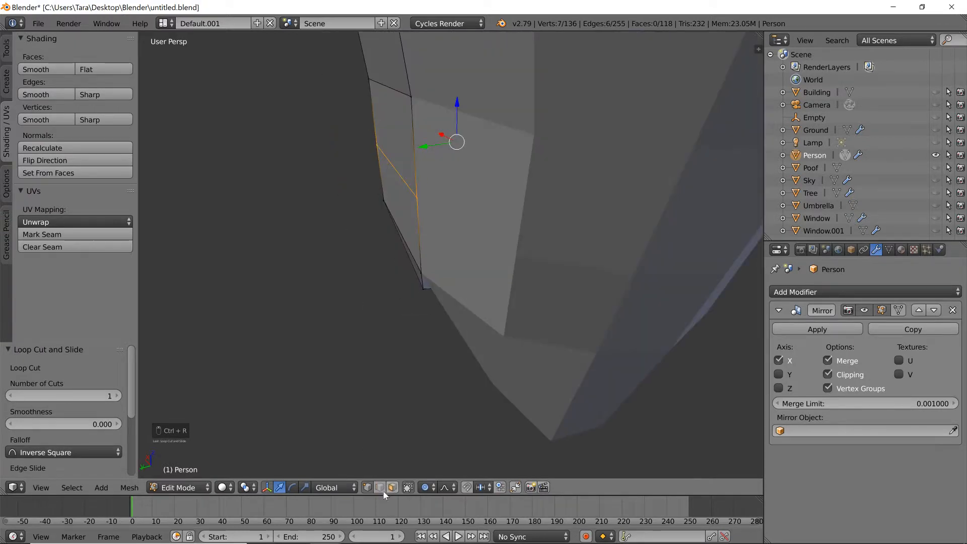
{"action": "key", "text": "g"}
{"action": "key", "text": "g"}
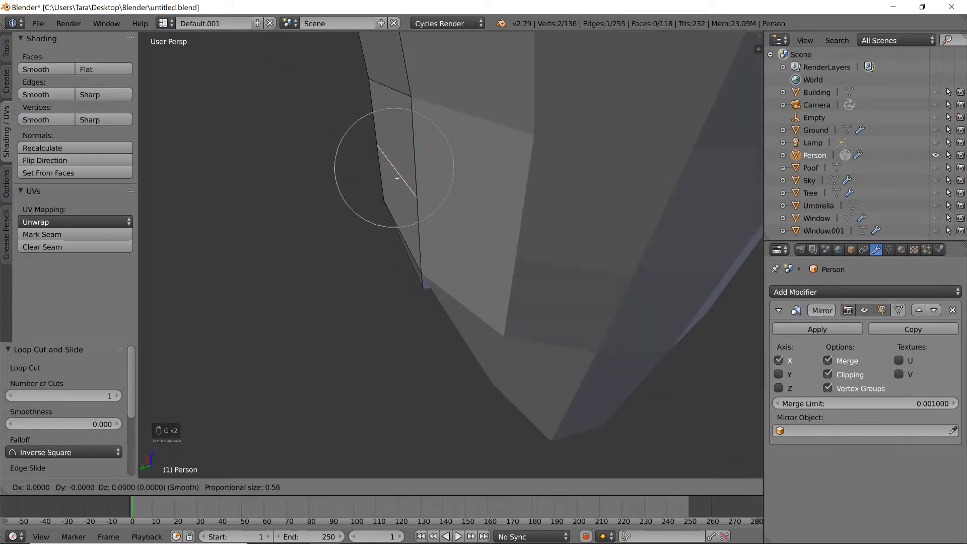
{"action": "left_click", "coordinate": [401, 179]}
Move the rear crotch edge beside the centre line along Y and check the shape in Object Mode.
{"action": "middle_click_drag", "start_coordinate": [401, 178], "coordinate": [426, 165]}
{"action": "right_click", "coordinate": [425, 226]}
{"action": "key", "text": "g"}
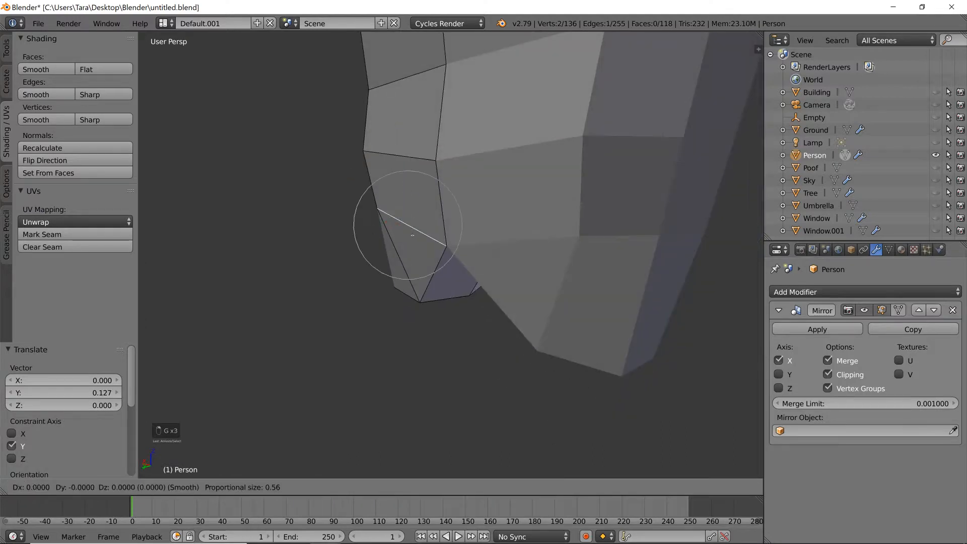
{"action": "key", "text": "y"}
{"action": "left_click", "coordinate": [417, 227]}
{"action": "key", "text": "Tab"}
{"action": "scroll", "coordinate": [413, 195], "scroll_direction": "down", "scroll_amount": 8}
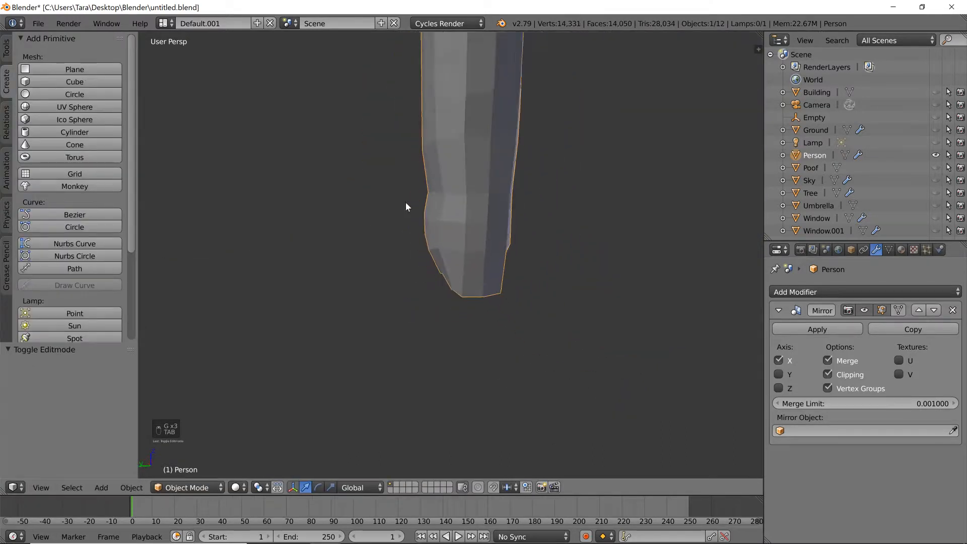
{"action": "scroll", "coordinate": [403, 200], "scroll_direction": "up", "scroll_amount": 8}
{"action": "key", "text": "Tab"}
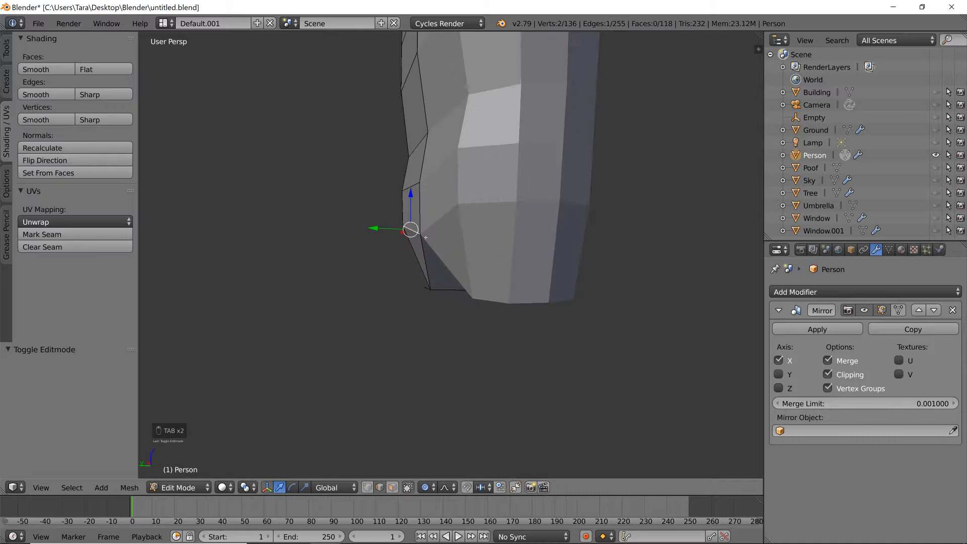
Raise the rear crotch vertex on the centre line 0.110 along Z.
{"action": "right_click", "coordinate": [402, 222]}
{"action": "key", "text": "g"}
{"action": "key", "text": "z"}
{"action": "right_click", "coordinate": [403, 221]}
{"action": "right_click", "coordinate": [403, 222]}
{"action": "key", "text": "g"}
{"action": "key", "text": "z"}
{"action": "left_click", "coordinate": [403, 211]}
{"action": "middle_click_drag", "start_coordinate": [404, 212], "coordinate": [508, 216]}
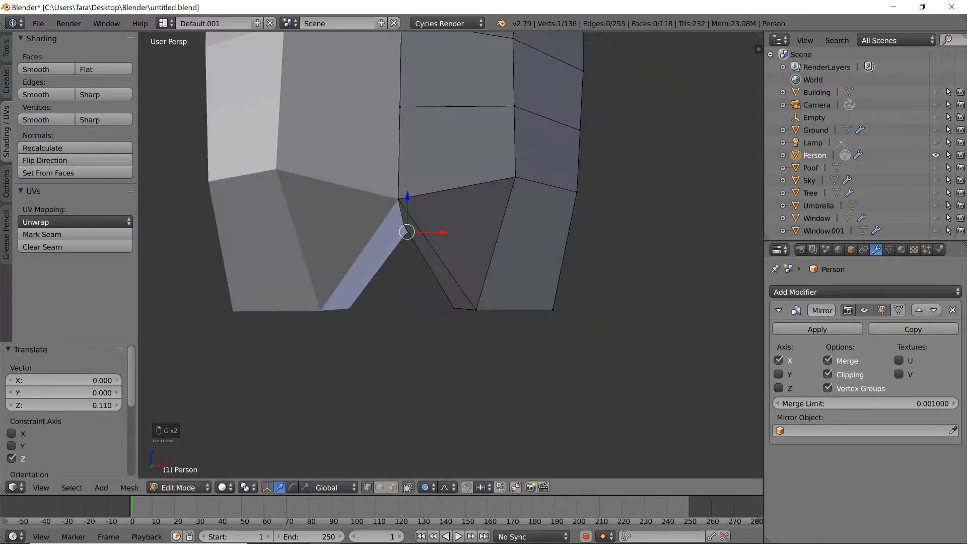
Select the leg opening's edge loop and extrude it -0.951 along Z.
{"action": "left_click", "coordinate": [72, 487]}
{"action": "left_click", "coordinate": [123, 246]}
{"action": "key", "text": "e"}
{"action": "key", "text": "z"}
{"action": "left_click", "coordinate": [452, 337]}
{"action": "scroll", "coordinate": [605, 308], "scroll_direction": "down", "scroll_amount": 2}
{"action": "middle_click_drag", "start_coordinate": [606, 308], "coordinate": [529, 358]}
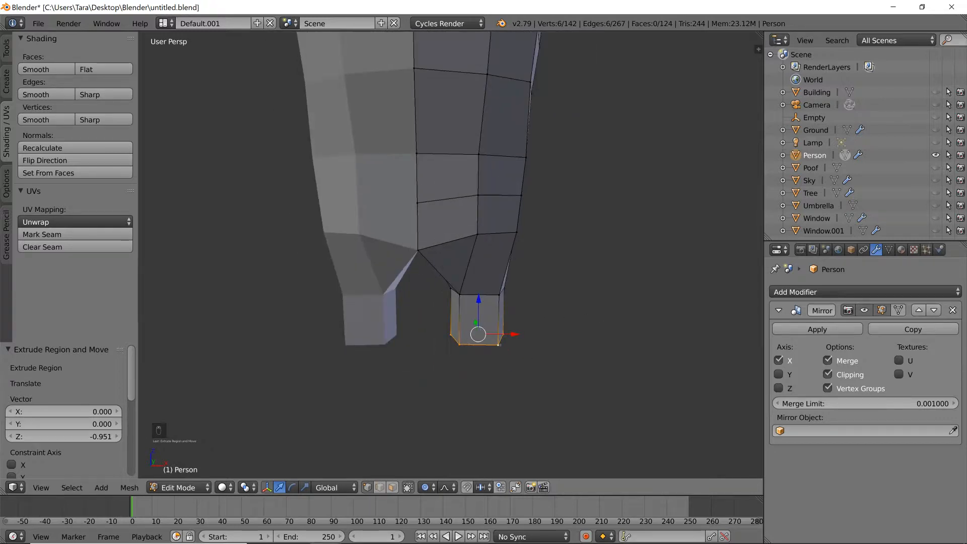
Scale the front edge of the extruded leg end to 0.813 and scale down its rear edge.
{"action": "key", "text": "s"}
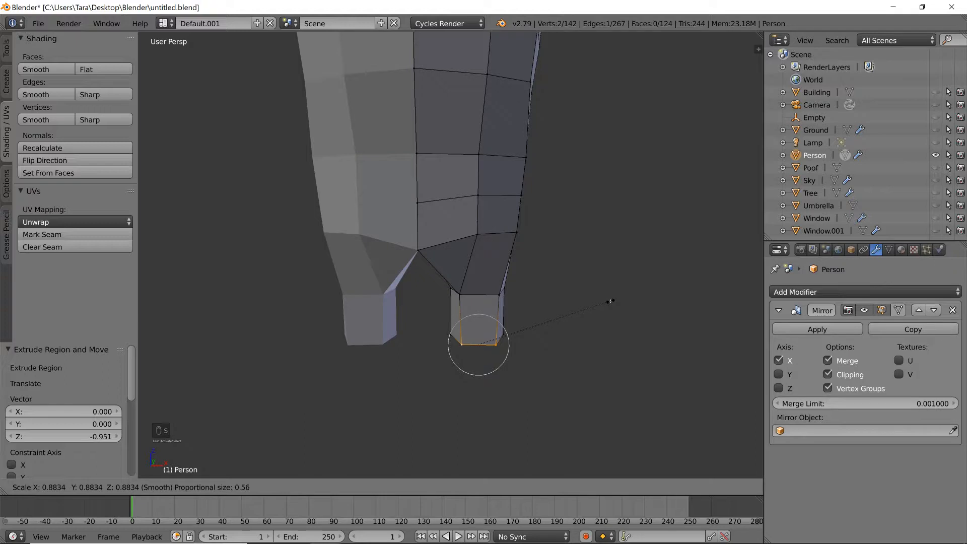
{"action": "left_click", "coordinate": [597, 303]}
{"action": "middle_click_drag", "start_coordinate": [597, 303], "coordinate": [498, 313]}
{"action": "left_click", "coordinate": [450, 334], "text": "shift"}
{"action": "key", "text": "s"}
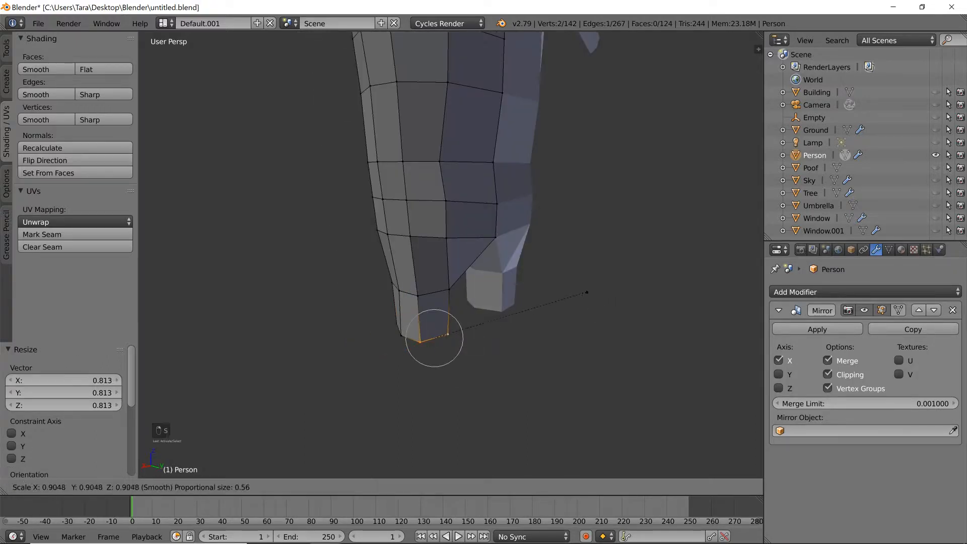
{"action": "key", "text": "Tab"}
{"action": "middle_click_drag", "start_coordinate": [582, 292], "coordinate": [428, 271]}
{"action": "key", "text": "Tab"}
{"action": "key", "text": "s"}
{"action": "left_click", "coordinate": [614, 294]}
{"action": "key", "text": "Tab"}
{"action": "scroll", "coordinate": [640, 290], "scroll_direction": "down", "scroll_amount": 5}
{"action": "scroll", "coordinate": [471, 271], "scroll_direction": "up", "scroll_amount": 4}
{"action": "key", "text": "Tab"}
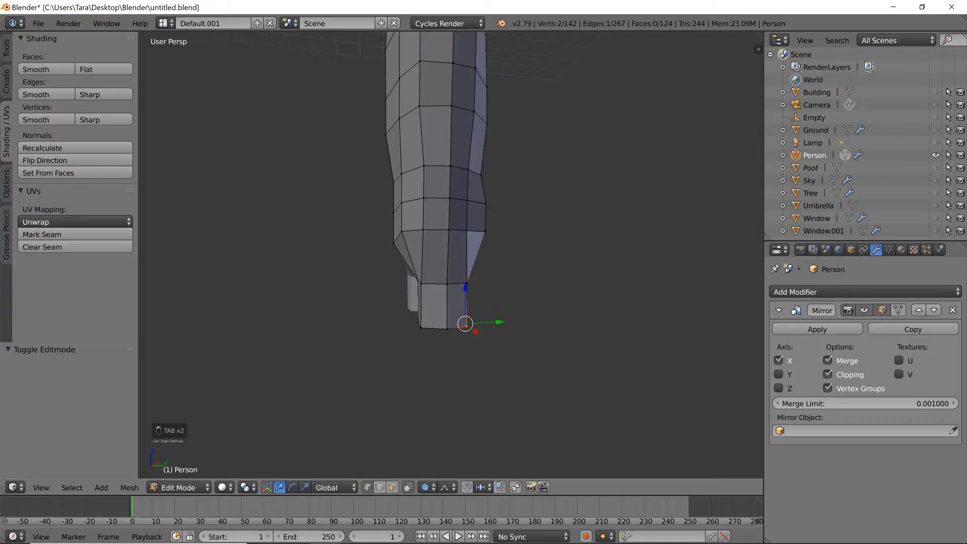
Move the front crotch vertex 0.180 along Y and the centre-line vertex above it 0.110 along Y.
{"action": "key", "text": "g"}
{"action": "key", "text": "x"}
{"action": "key", "text": "y"}
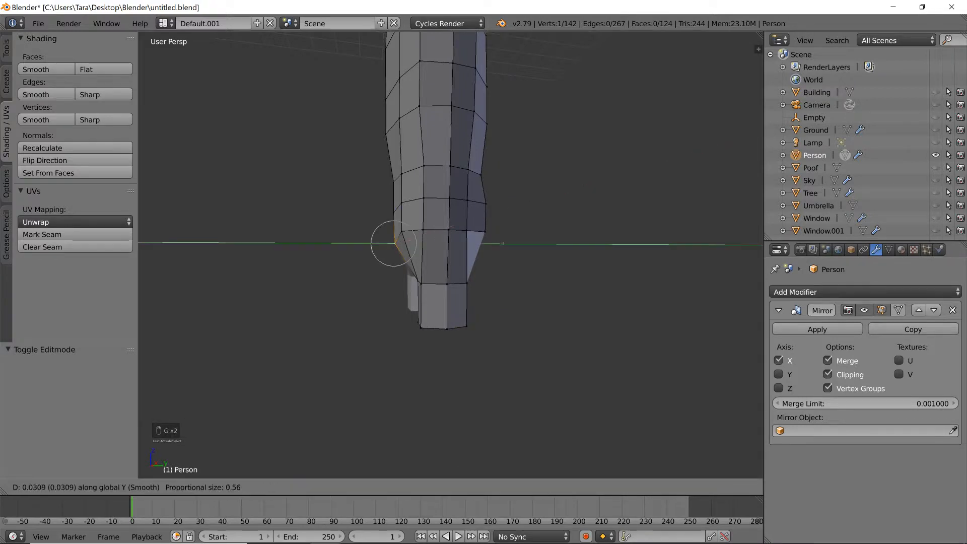
{"action": "left_click", "coordinate": [507, 242]}
{"action": "middle_click_drag", "start_coordinate": [507, 241], "coordinate": [485, 234]}
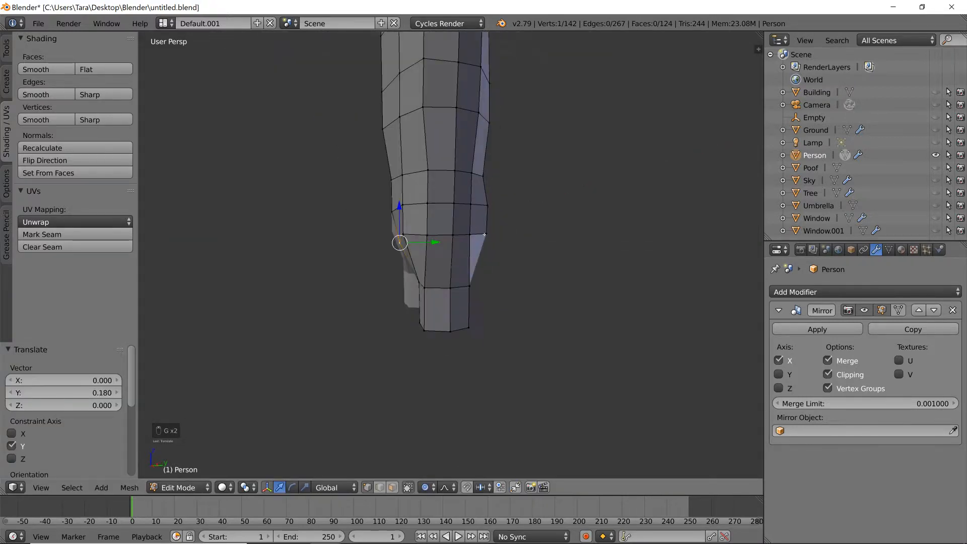
{"action": "key", "text": "g"}
{"action": "key", "text": "y"}
{"action": "left_click", "coordinate": [397, 188]}
{"action": "middle_click_drag", "start_coordinate": [397, 181], "coordinate": [417, 178]}
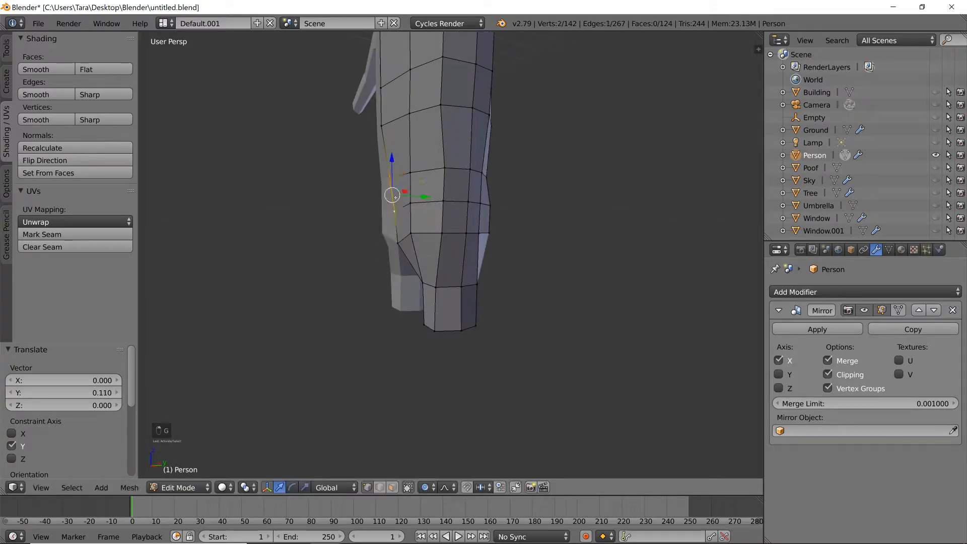
Adjust the front centre-line edge above the crotch along Y, then its lower vertex along Y.
{"action": "middle_click_drag", "start_coordinate": [398, 240], "coordinate": [468, 206]}
{"action": "key", "text": "g"}
{"action": "key", "text": "y"}
{"action": "left_click", "coordinate": [376, 243]}
{"action": "right_click", "coordinate": [392, 212]}
{"action": "key", "text": "g"}
{"action": "key", "text": "y"}
{"action": "left_click", "coordinate": [393, 212]}
Raise the whole Person object 4.755 along Z in Object Mode, then another 0.956 along Z.
{"action": "scroll", "coordinate": [487, 200], "scroll_direction": "down", "scroll_amount": 3}
{"action": "scroll", "coordinate": [489, 239], "scroll_direction": "up", "scroll_amount": 4}
{"action": "scroll", "coordinate": [425, 231], "scroll_direction": "down", "scroll_amount": 4}
{"action": "key", "text": "Tab"}
{"action": "key", "text": "g"}
{"action": "key", "text": "z"}
{"action": "left_click", "coordinate": [503, 144]}
{"action": "scroll", "coordinate": [503, 145], "scroll_direction": "up", "scroll_amount": 4}
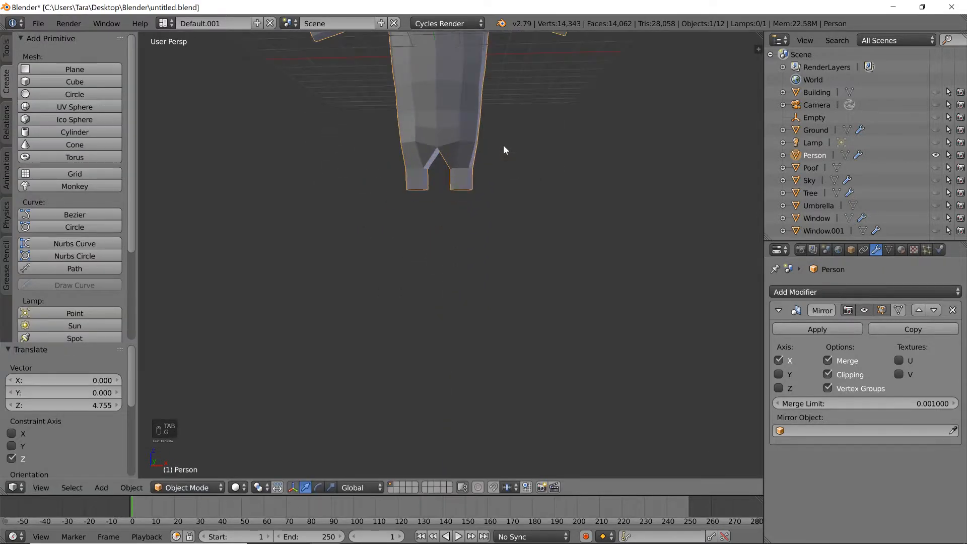
{"action": "scroll", "coordinate": [501, 244], "scroll_direction": "down", "scroll_amount": 4}
{"action": "scroll", "coordinate": [504, 226], "scroll_direction": "up", "scroll_amount": 5}
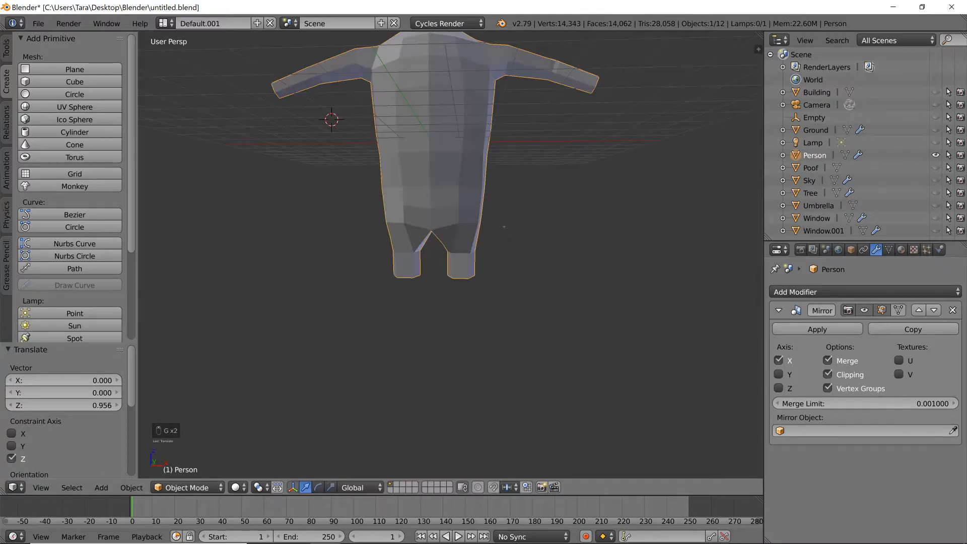
Select the edge loop at the leg's lower end in Edit Mode and extrude it -1.245 along Z.
{"action": "key", "text": "Tab"}
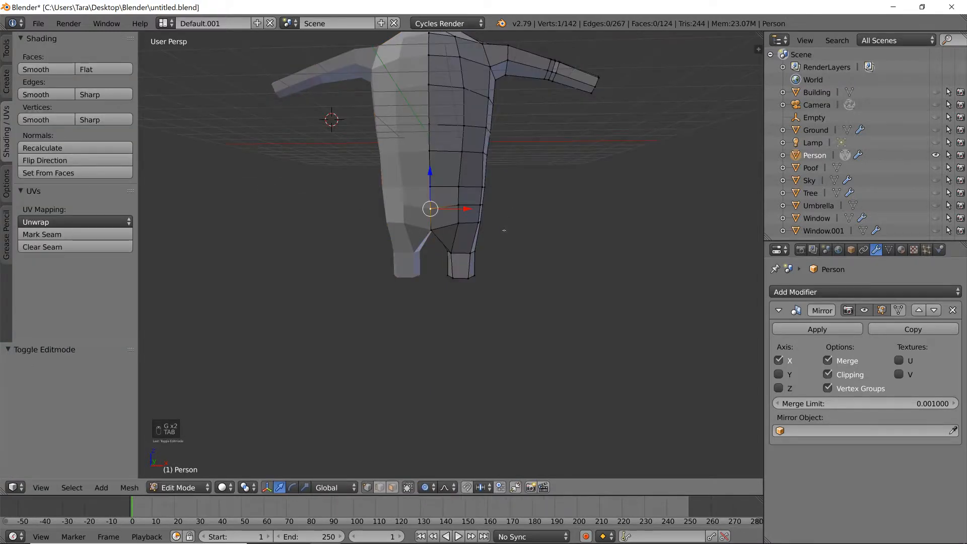
{"action": "scroll", "coordinate": [504, 231], "scroll_direction": "down", "scroll_amount": 4}
{"action": "scroll", "coordinate": [502, 230], "scroll_direction": "up", "scroll_amount": 5}
{"action": "right_click", "coordinate": [454, 282]}
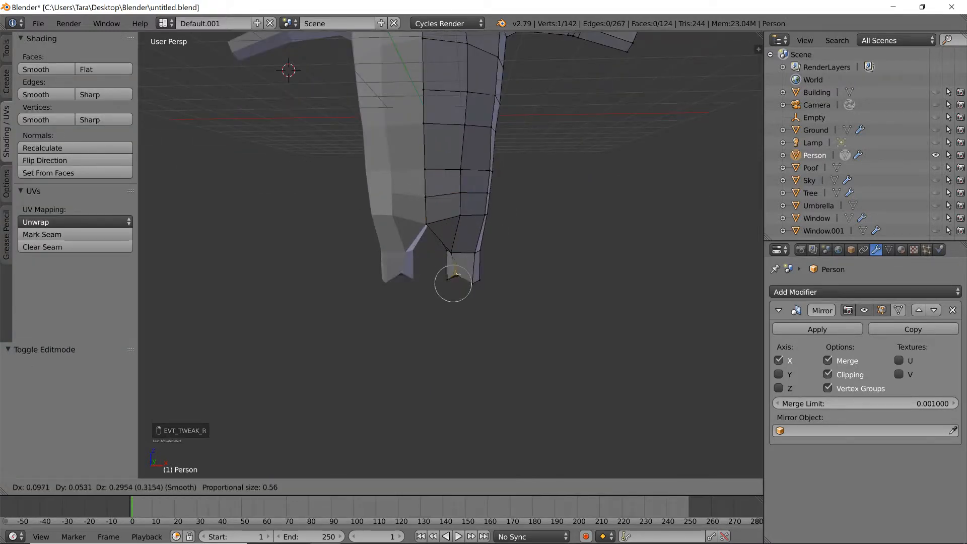
{"action": "left_click", "coordinate": [71, 487]}
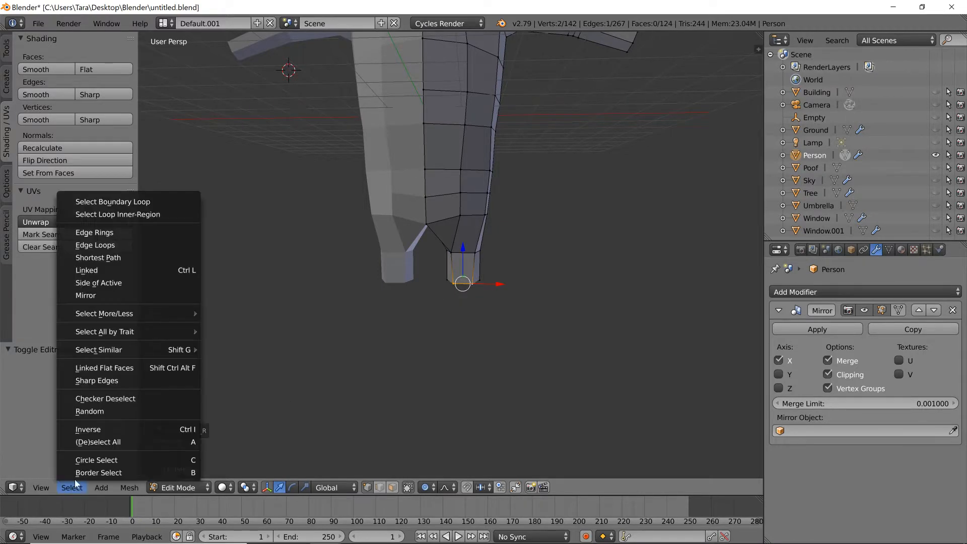
{"action": "left_click", "coordinate": [175, 239]}
{"action": "middle_click_drag", "start_coordinate": [628, 249], "coordinate": [546, 296]}
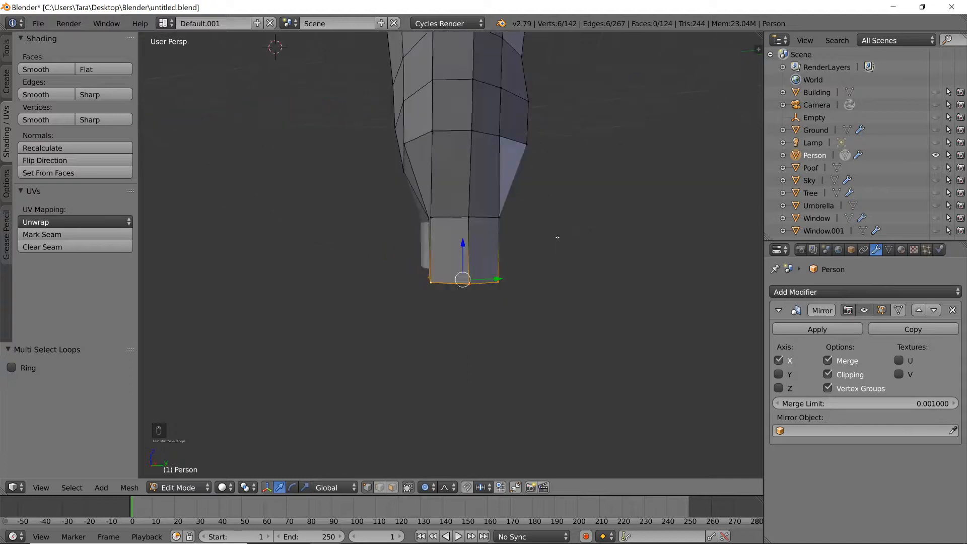
{"action": "key", "text": "e"}
{"action": "left_click", "coordinate": [573, 317]}
{"action": "scroll", "coordinate": [573, 317], "scroll_direction": "up", "scroll_amount": 2}
{"action": "middle_click_drag", "start_coordinate": [439, 317], "coordinate": [493, 316]}
{"action": "right_click", "coordinate": [493, 280]}
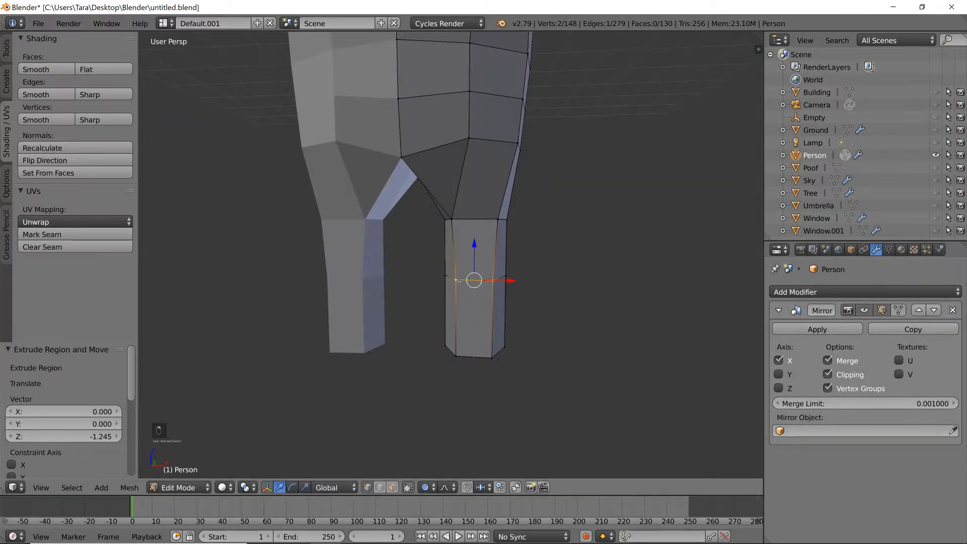
{"action": "left_click", "coordinate": [72, 487]}
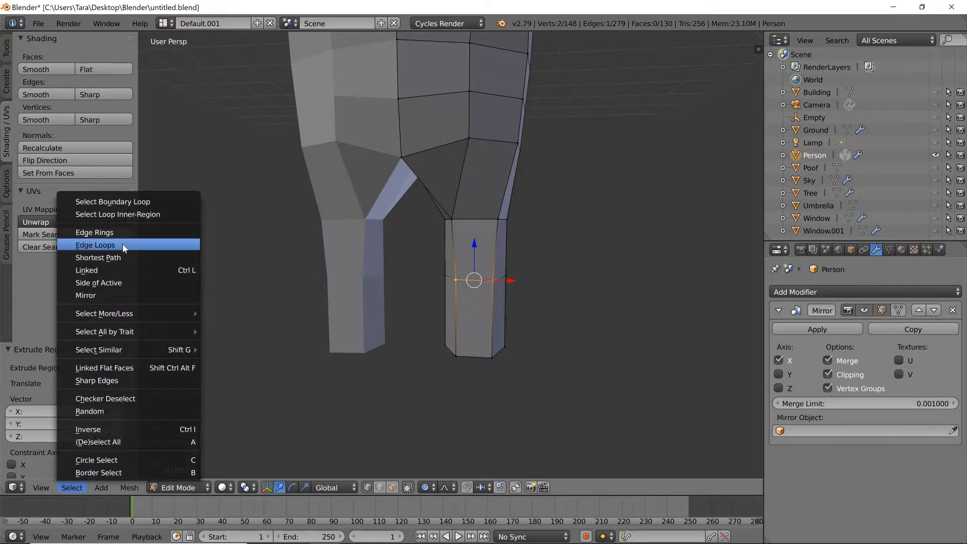
{"action": "left_click", "coordinate": [123, 244]}
{"action": "key", "text": "s"}
{"action": "left_click", "coordinate": [613, 240]}
Select the six vertices around the top of the leg and scale them to 1.165.
{"action": "right_click", "coordinate": [453, 220]}
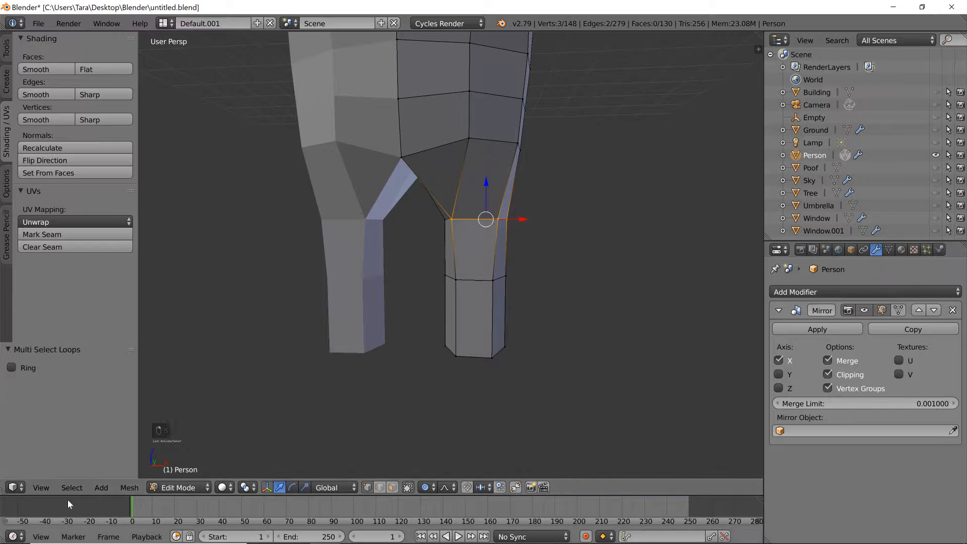
{"action": "left_click", "coordinate": [72, 487]}
{"action": "left_click", "coordinate": [122, 243]}
{"action": "key", "text": "s"}
{"action": "right_click", "coordinate": [529, 216]}
{"action": "middle_click_drag", "start_coordinate": [527, 216], "coordinate": [558, 214]}
{"action": "right_click", "coordinate": [442, 224], "text": "shift"}
{"action": "middle_click_drag", "start_coordinate": [442, 224], "coordinate": [649, 192]}
{"action": "key", "text": "s"}
{"action": "left_click", "coordinate": [628, 211]}
{"action": "scroll", "coordinate": [649, 192], "scroll_direction": "down", "scroll_amount": 1}
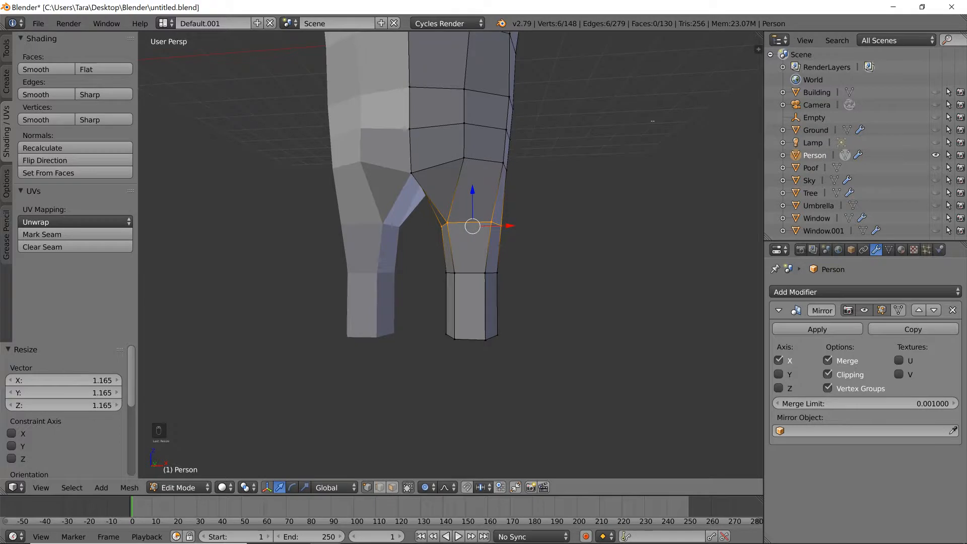
Move the two outer hip vertices just above the leg 0.123 along X.
{"action": "scroll", "coordinate": [596, 98], "scroll_direction": "down", "scroll_amount": 4}
{"action": "scroll", "coordinate": [594, 98], "scroll_direction": "up", "scroll_amount": 2}
{"action": "middle_click_drag", "start_coordinate": [584, 113], "coordinate": [416, 174]}
{"action": "scroll", "coordinate": [418, 173], "scroll_direction": "up", "scroll_amount": 3}
{"action": "right_click", "coordinate": [499, 133]}
{"action": "middle_click_drag", "start_coordinate": [499, 133], "coordinate": [597, 197]}
{"action": "right_click", "coordinate": [504, 178], "text": "shift"}
{"action": "key", "text": "g"}
{"action": "key", "text": "x"}
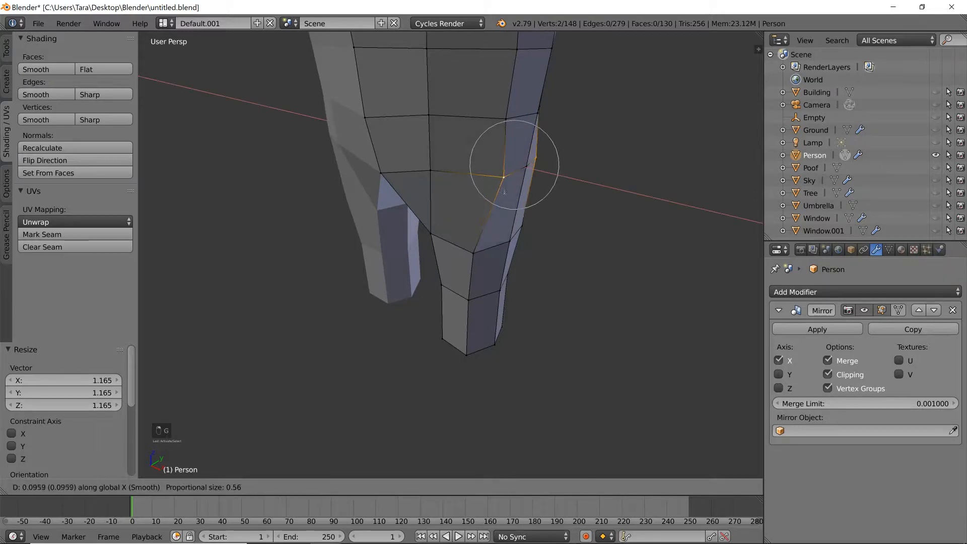
{"action": "left_click", "coordinate": [505, 195]}
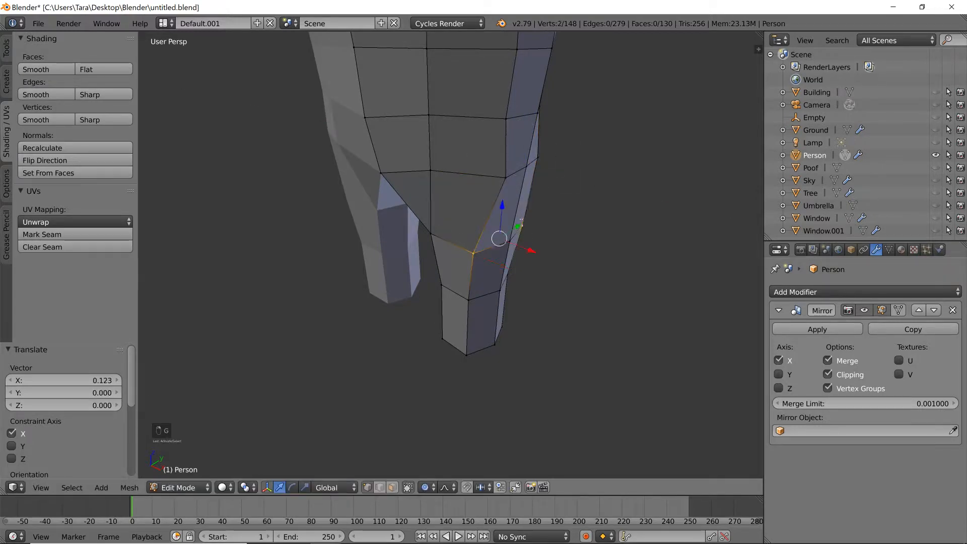
Move the outer pair of vertices at the top of the leg slightly outward along X.
{"action": "key", "text": "g"}
{"action": "key", "text": "x"}
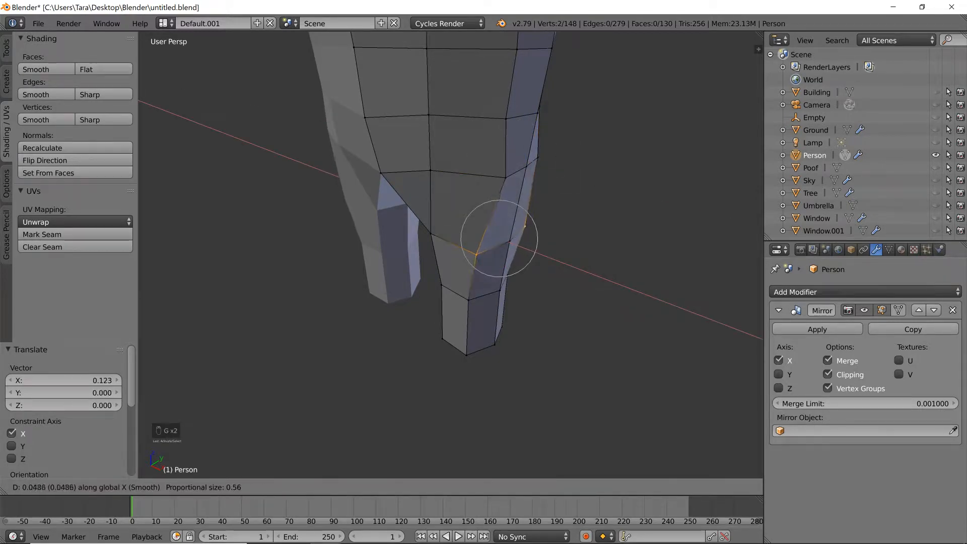
{"action": "left_click", "coordinate": [525, 227]}
Select the neighbouring outer hip vertices and shift them along X.
{"action": "middle_click_drag", "start_coordinate": [525, 227], "coordinate": [581, 175]}
{"action": "right_click", "coordinate": [486, 187], "text": "shift"}
{"action": "key", "text": "g"}
{"action": "right_click", "coordinate": [486, 187]}
{"action": "key", "text": "g"}
{"action": "key", "text": "x"}
{"action": "left_click", "coordinate": [496, 186]}
Switch to edge selection and move the hip's rear outer edge -0.132 along X and -0.079 along Y.
{"action": "left_click", "coordinate": [380, 488]}
{"action": "key", "text": "g"}
{"action": "key", "text": "shift+z"}
{"action": "left_click", "coordinate": [514, 209]}
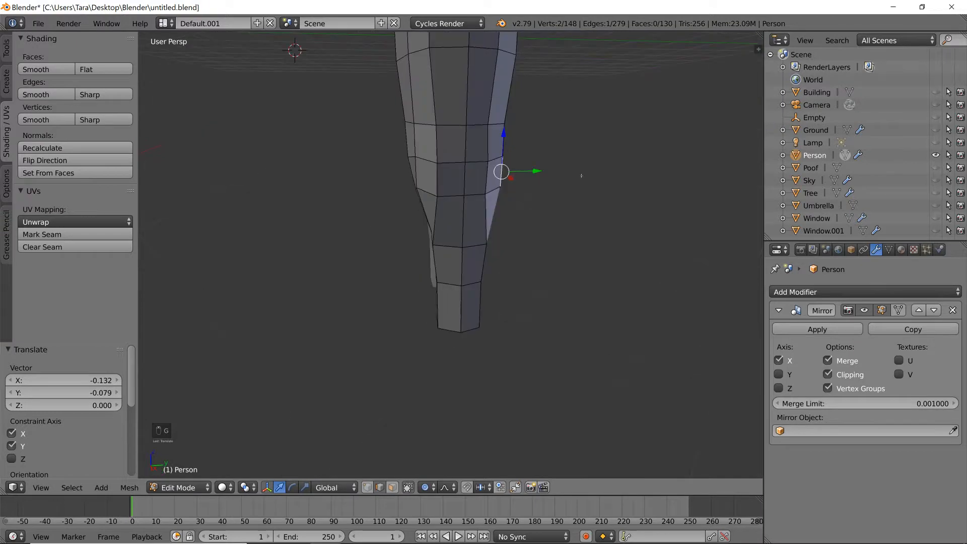
Move the neighbouring vertical edge on the hip's outer side 0.107 along Y.
{"action": "right_click", "coordinate": [487, 176]}
{"action": "key", "text": "g"}
{"action": "right_click", "coordinate": [488, 176]}
{"action": "key", "text": "g"}
{"action": "key", "text": "y"}
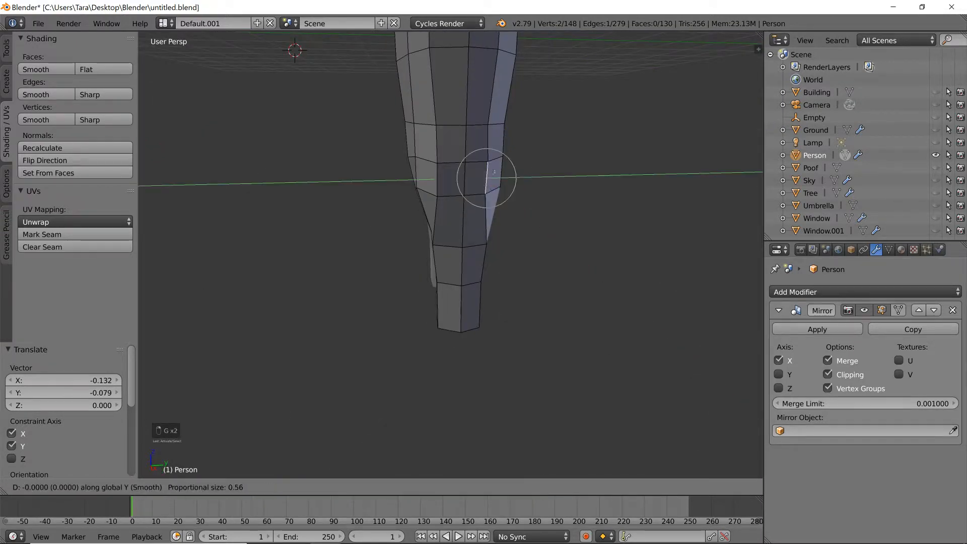
{"action": "left_click", "coordinate": [490, 173]}
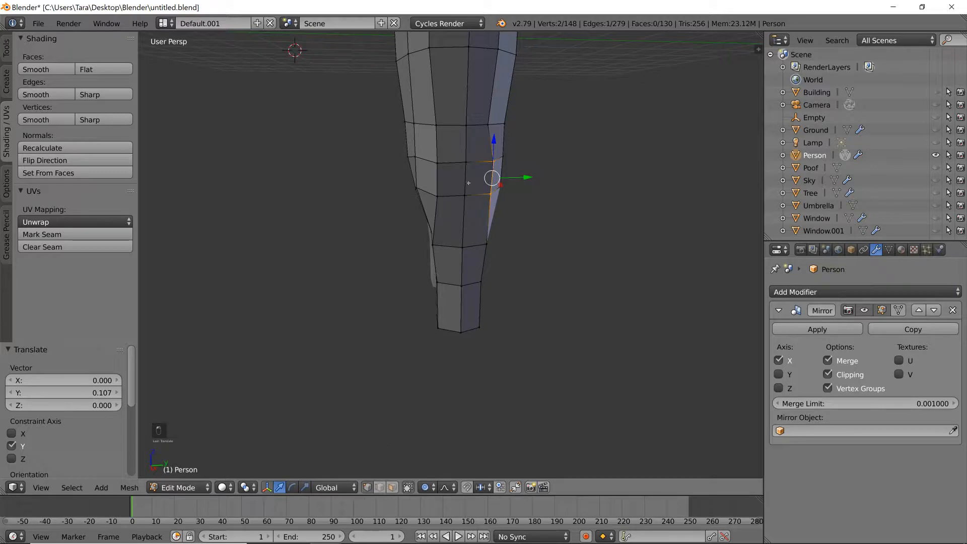
Move the outer vertex one row above that hip edge 0.190 along Y.
{"action": "right_click", "coordinate": [489, 122]}
{"action": "key", "text": "g"}
{"action": "key", "text": "x"}
{"action": "right_click", "coordinate": [498, 111]}
{"action": "key", "text": "g"}
{"action": "key", "text": "y"}
{"action": "left_click", "coordinate": [509, 109]}
Examine the whole figure's proportions and the legs' shape from several angles.
{"action": "scroll", "coordinate": [447, 140], "scroll_direction": "down", "scroll_amount": 5}
{"action": "middle_click_drag", "start_coordinate": [447, 140], "coordinate": [520, 134]}
{"action": "scroll", "coordinate": [520, 134], "scroll_direction": "down", "scroll_amount": 3}
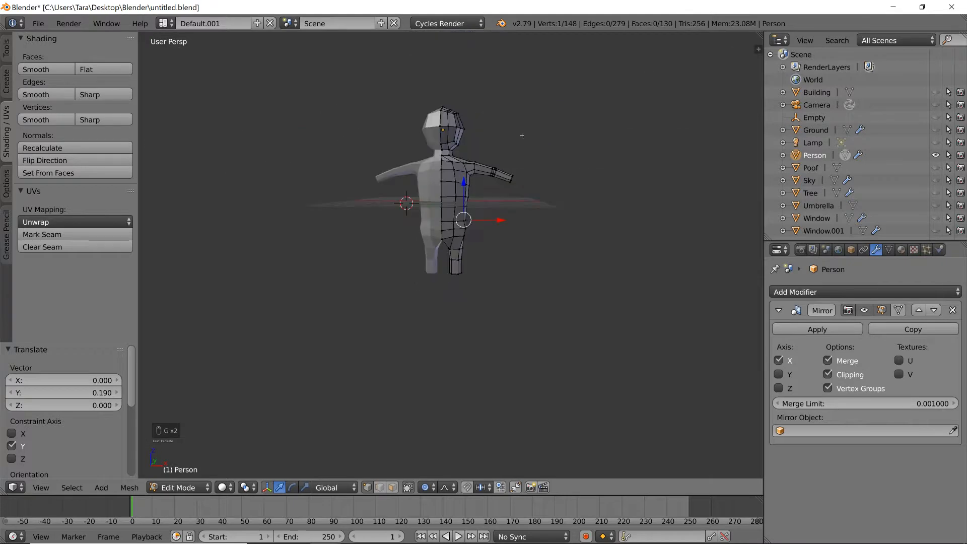
{"action": "scroll", "coordinate": [496, 196], "scroll_direction": "up", "scroll_amount": 3}
{"action": "scroll", "coordinate": [494, 200], "scroll_direction": "up", "scroll_amount": 4}
{"action": "scroll", "coordinate": [494, 216], "scroll_direction": "down", "scroll_amount": 1}
{"action": "middle_click_drag", "start_coordinate": [492, 262], "coordinate": [384, 243]}
{"action": "scroll", "coordinate": [453, 277], "scroll_direction": "up", "scroll_amount": 3}
{"action": "scroll", "coordinate": [459, 283], "scroll_direction": "down", "scroll_amount": 3}
{"action": "scroll", "coordinate": [459, 283], "scroll_direction": "up", "scroll_amount": 3}
{"action": "middle_click_drag", "start_coordinate": [458, 284], "coordinate": [569, 277]}
{"action": "scroll", "coordinate": [473, 282], "scroll_direction": "up", "scroll_amount": 3}
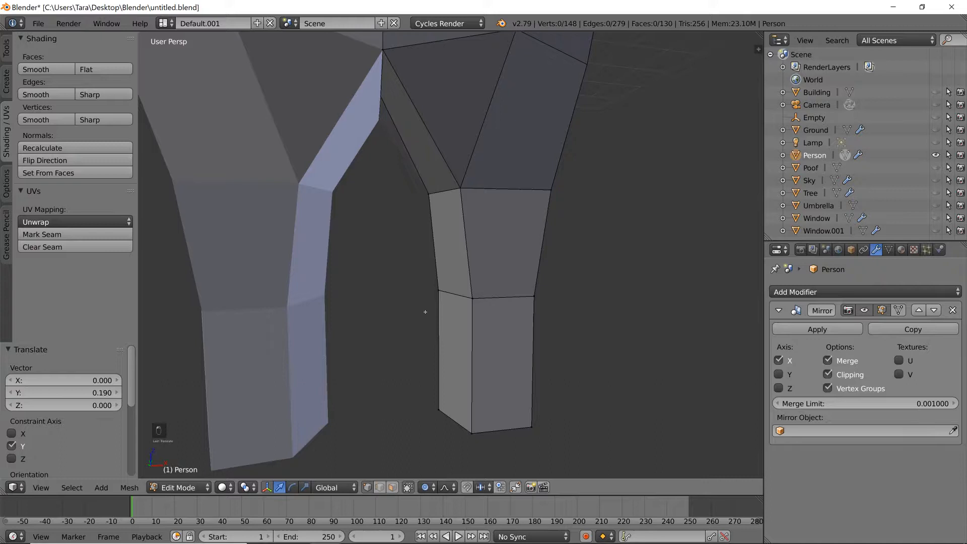
Move the two inner vertices at the top of the leg toward the centre line along X.
{"action": "right_click", "coordinate": [455, 193], "text": "shift"}
{"action": "key", "text": "g"}
{"action": "key", "text": "x"}
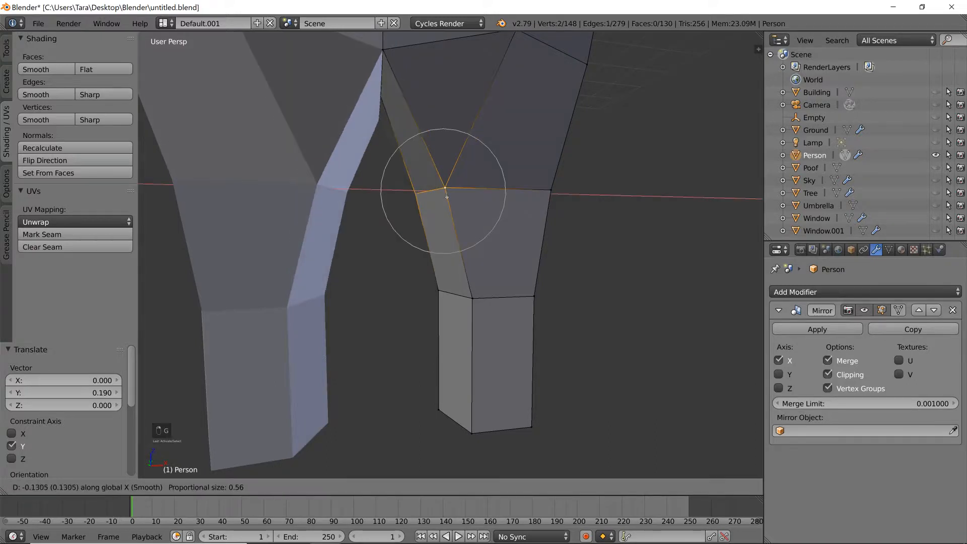
{"action": "left_click", "coordinate": [435, 195]}
Review the full figure and the reshaped legs in Object Mode from different distances and angles.
{"action": "scroll", "coordinate": [435, 195], "scroll_direction": "down", "scroll_amount": 5}
{"action": "key", "text": "Tab"}
{"action": "middle_click_drag", "start_coordinate": [438, 196], "coordinate": [487, 212]}
{"action": "scroll", "coordinate": [428, 199], "scroll_direction": "down", "scroll_amount": 4}
{"action": "scroll", "coordinate": [481, 251], "scroll_direction": "up", "scroll_amount": 5}
{"action": "mouse_move", "coordinate": [481, 252]}
{"action": "middle_mouse_down"}
{"action": "mouse_move", "coordinate": [473, 255]}
{"action": "mouse_move", "coordinate": [479, 243]}
{"action": "middle_mouse_up"}
{"action": "scroll", "coordinate": [478, 243], "scroll_direction": "down", "scroll_amount": 5}
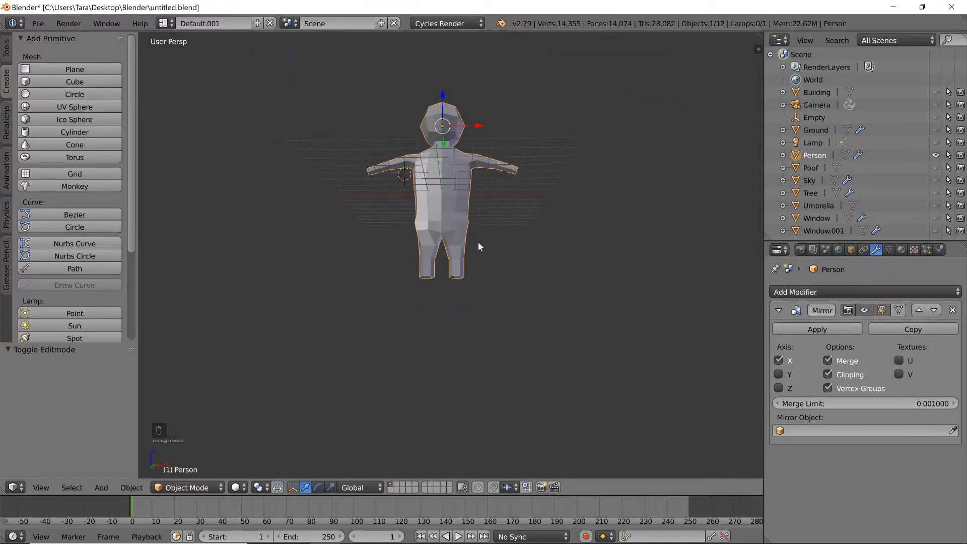
{"action": "scroll", "coordinate": [478, 246], "scroll_direction": "up", "scroll_amount": 7}
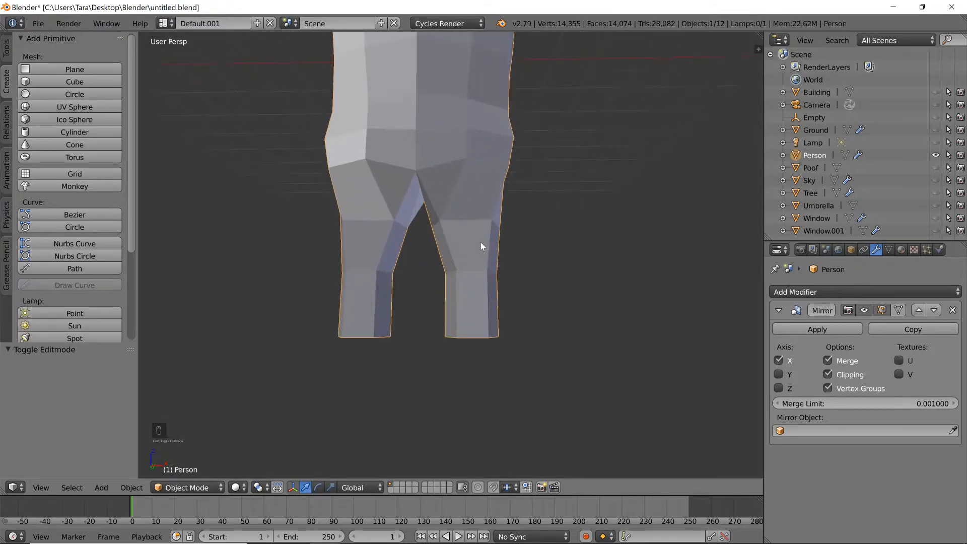
Select the edge loop at the open lower end of the leg and move it 0.368 along X with smooth proportional editing.
{"action": "key", "text": "Tab"}
{"action": "scroll", "coordinate": [481, 243], "scroll_direction": "down", "scroll_amount": 1}
{"action": "middle_click_drag", "start_coordinate": [480, 243], "coordinate": [478, 234]}
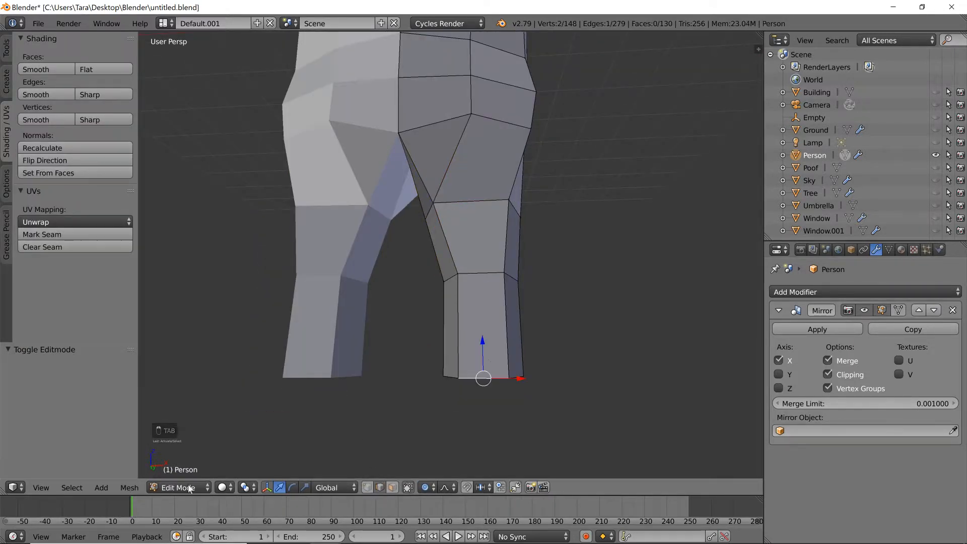
{"action": "left_click", "coordinate": [75, 487]}
{"action": "left_click", "coordinate": [123, 250]}
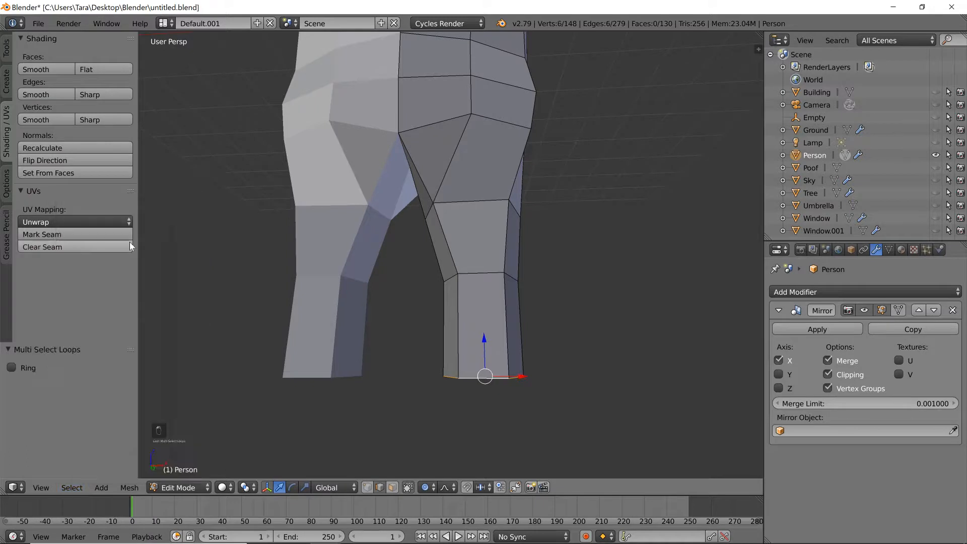
{"action": "key", "text": "g"}
{"action": "key", "text": "x"}
{"action": "scroll", "coordinate": [432, 292], "scroll_direction": "down", "scroll_amount": 6}
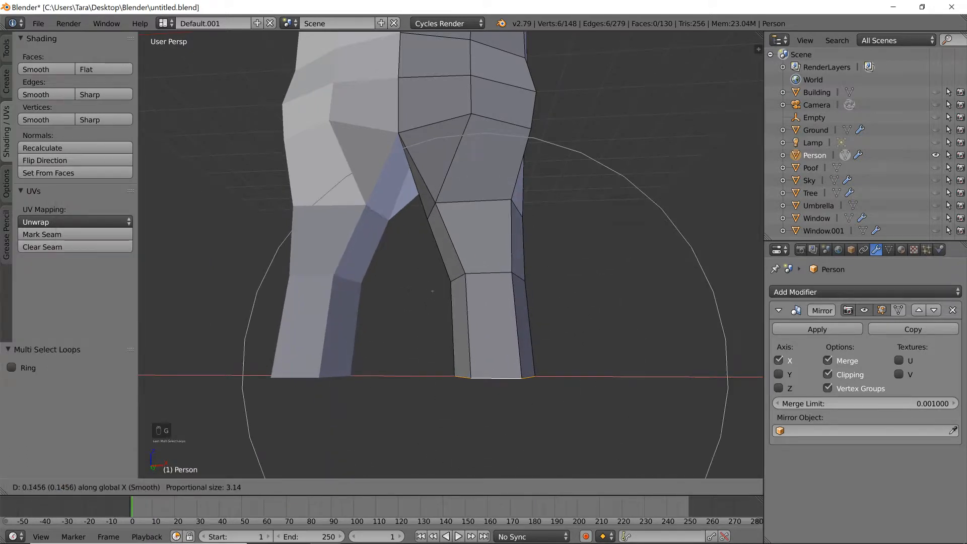
{"action": "scroll", "coordinate": [441, 294], "scroll_direction": "down", "scroll_amount": 2}
{"action": "scroll", "coordinate": [450, 298], "scroll_direction": "down", "scroll_amount": 1}
{"action": "left_click", "coordinate": [450, 298]}
Move the two outer hip edges inward along X with a smooth proportional falloff of size 0.91.
{"action": "middle_click_drag", "start_coordinate": [451, 298], "coordinate": [460, 274]}
{"action": "scroll", "coordinate": [401, 331], "scroll_direction": "down", "scroll_amount": 2}
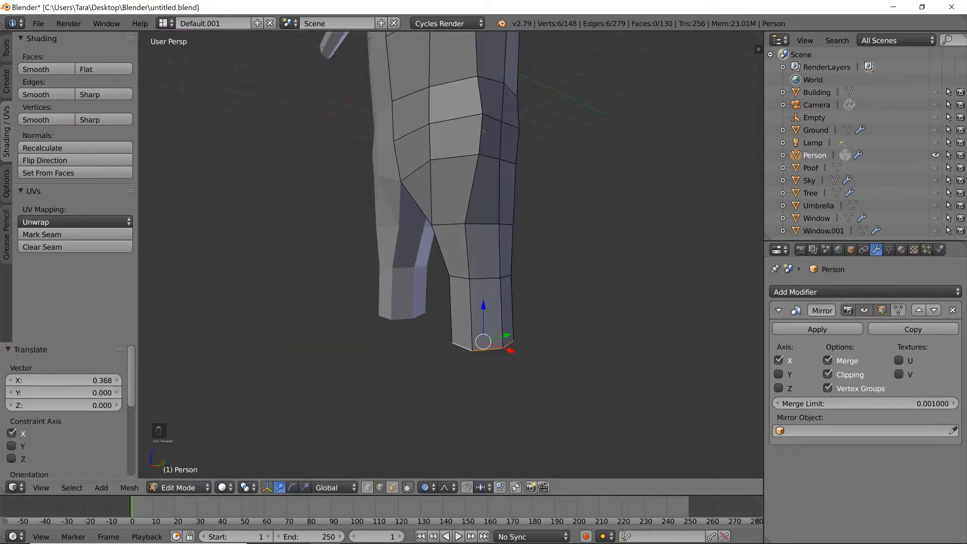
{"action": "middle_click_drag", "start_coordinate": [488, 136], "coordinate": [546, 140]}
{"action": "key", "text": "g"}
{"action": "key", "text": "x"}
{"action": "scroll", "coordinate": [597, 142], "scroll_direction": "up", "scroll_amount": 11}
{"action": "key", "text": "Escape"}
{"action": "key", "text": "g"}
{"action": "scroll", "coordinate": [554, 146], "scroll_direction": "up", "scroll_amount": 4}
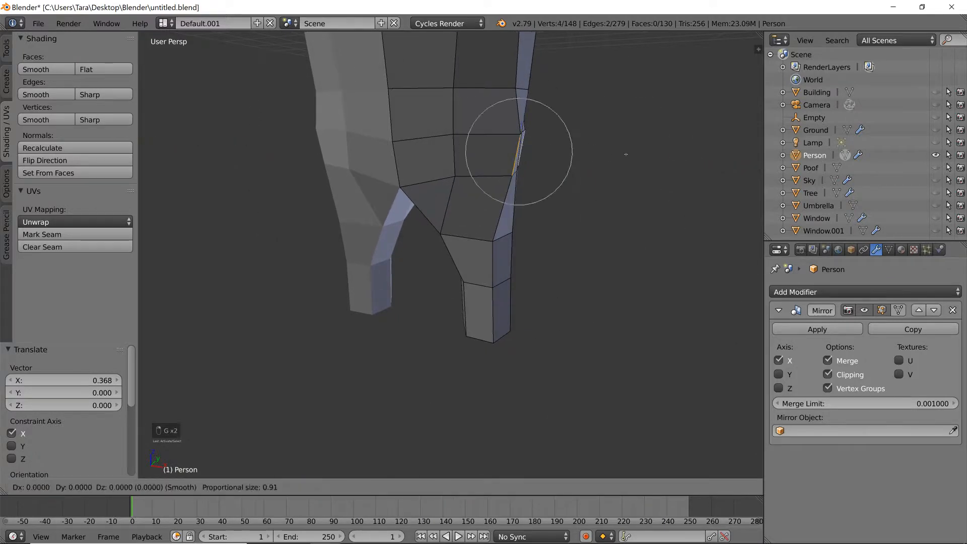
{"action": "key", "text": "x"}
{"action": "left_click", "coordinate": [614, 157]}
Examine the whole figure in Object Mode, comparing the torso's width with the head, arms and legs.
{"action": "key", "text": "Tab"}
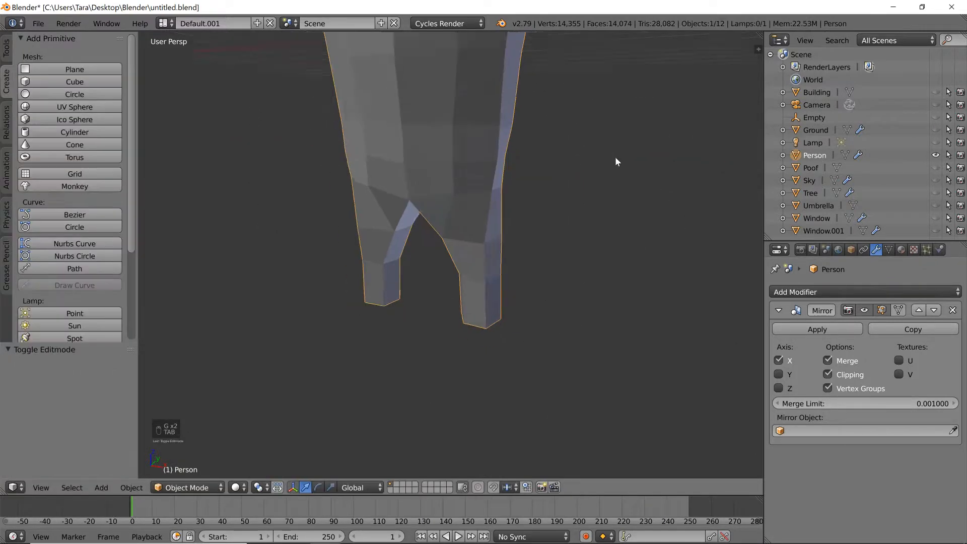
{"action": "scroll", "coordinate": [615, 156], "scroll_direction": "down", "scroll_amount": 3}
{"action": "mouse_move", "coordinate": [607, 142]}
{"action": "middle_mouse_down"}
{"action": "mouse_move", "coordinate": [580, 130]}
{"action": "mouse_move", "coordinate": [600, 148]}
{"action": "middle_mouse_up"}
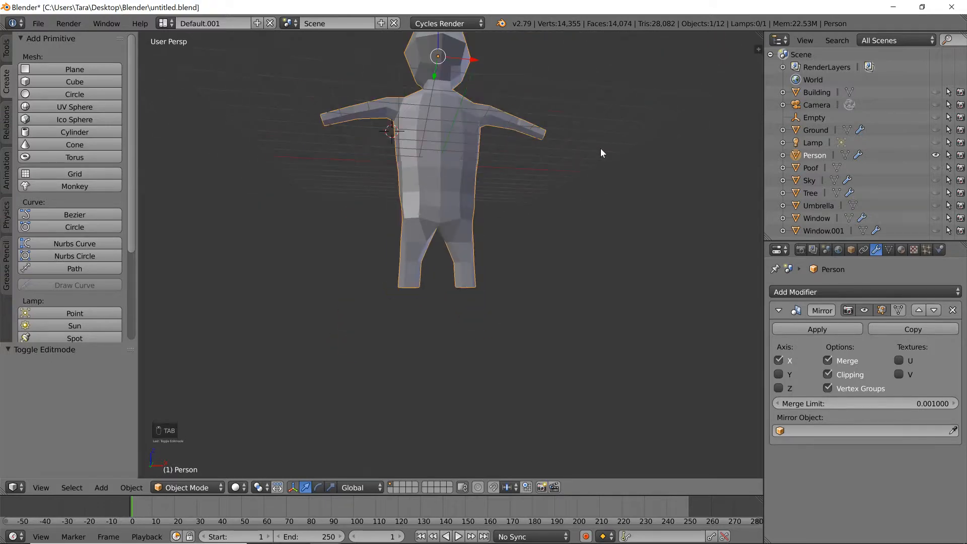
{"action": "scroll", "coordinate": [590, 171], "scroll_direction": "down", "scroll_amount": 3}
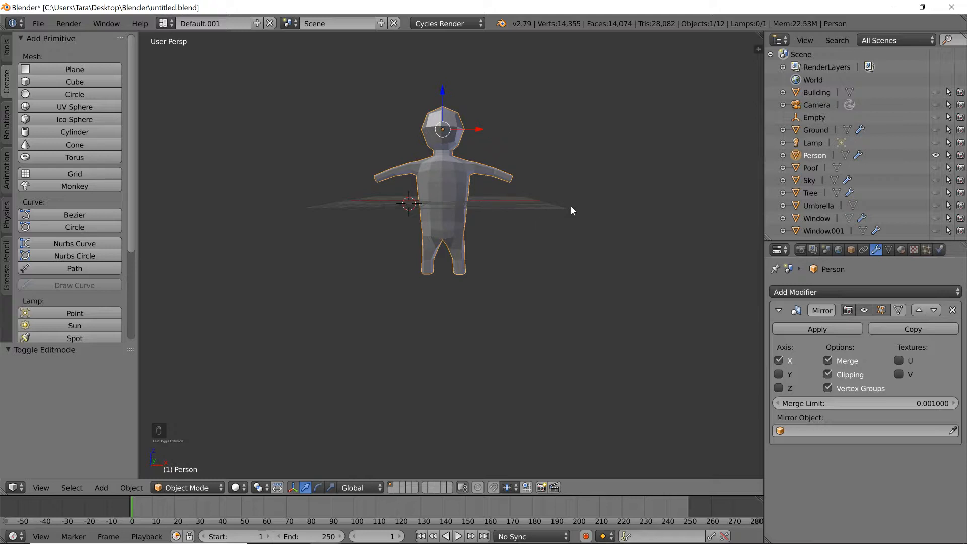
{"action": "scroll", "coordinate": [570, 210], "scroll_direction": "up", "scroll_amount": 4}
{"action": "scroll", "coordinate": [540, 156], "scroll_direction": "down", "scroll_amount": 3}
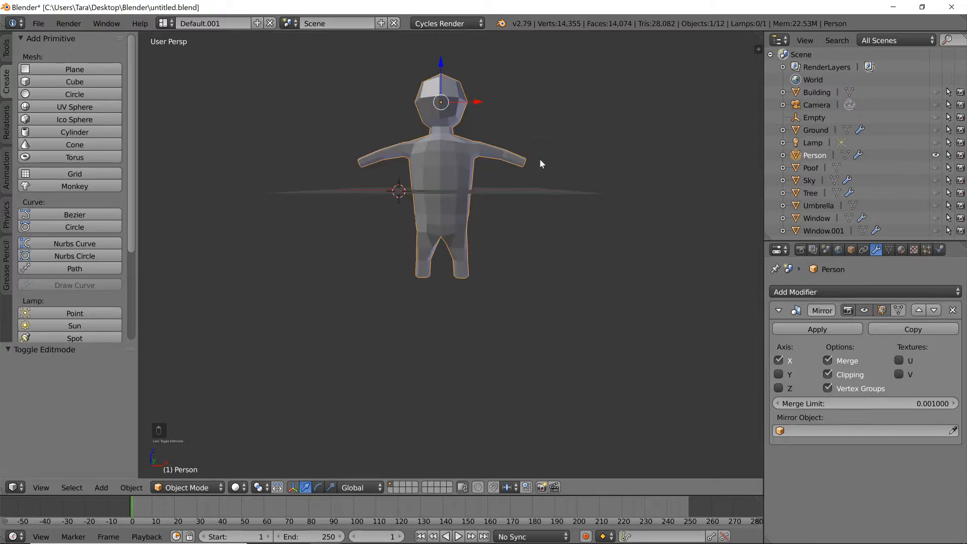
{"action": "scroll", "coordinate": [484, 225], "scroll_direction": "up", "scroll_amount": 4}
{"action": "scroll", "coordinate": [485, 224], "scroll_direction": "up", "scroll_amount": 1}
Select the front and back faces of the upper torso and scale them along X with proportional editing to narrow the chest.
{"action": "key", "text": "Tab"}
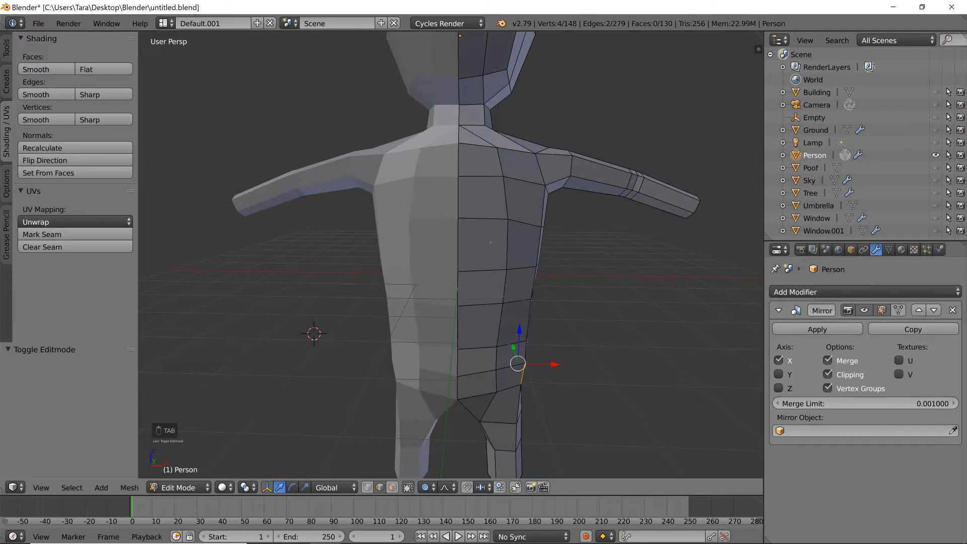
{"action": "left_click", "coordinate": [392, 487]}
{"action": "key", "text": "z"}
{"action": "key", "text": "b"}
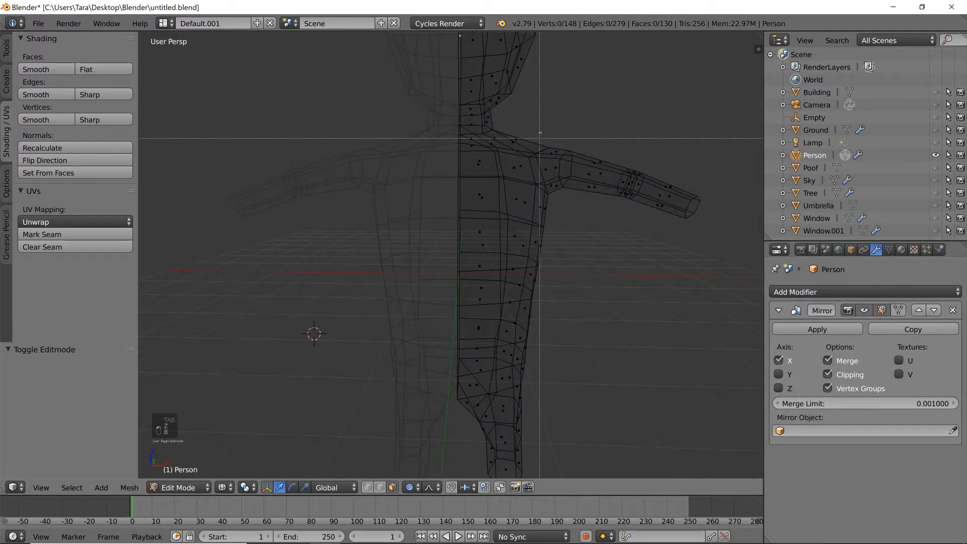
{"action": "left_click_drag", "start_coordinate": [441, 126], "coordinate": [549, 272]}
{"action": "key", "text": "z"}
{"action": "mouse_move", "coordinate": [549, 272]}
{"action": "middle_mouse_down"}
{"action": "mouse_move", "coordinate": [350, 227]}
{"action": "mouse_move", "coordinate": [348, 185]}
{"action": "mouse_move", "coordinate": [536, 221]}
{"action": "middle_mouse_up"}
{"action": "right_click", "coordinate": [385, 181], "text": "shift"}
{"action": "key", "text": "s"}
{"action": "right_click", "coordinate": [610, 154]}
{"action": "key", "text": "s"}
{"action": "key", "text": "x"}
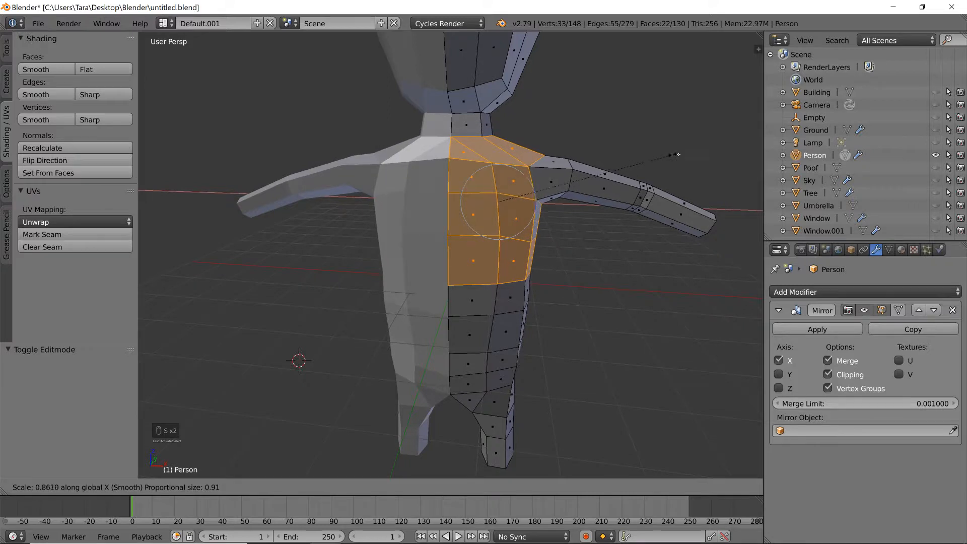
Scale the selected front torso faces to about 0.907 along the X axis and leave mesh editing.
{"action": "left_click", "coordinate": [678, 155]}
{"action": "key", "text": "s"}
{"action": "key", "text": "z"}
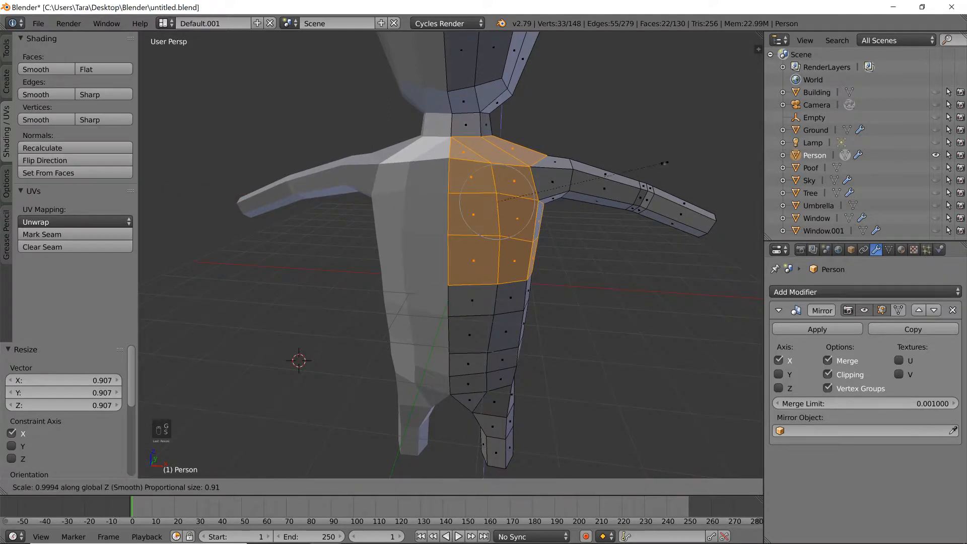
{"action": "key", "text": "g"}
{"action": "key", "text": "x"}
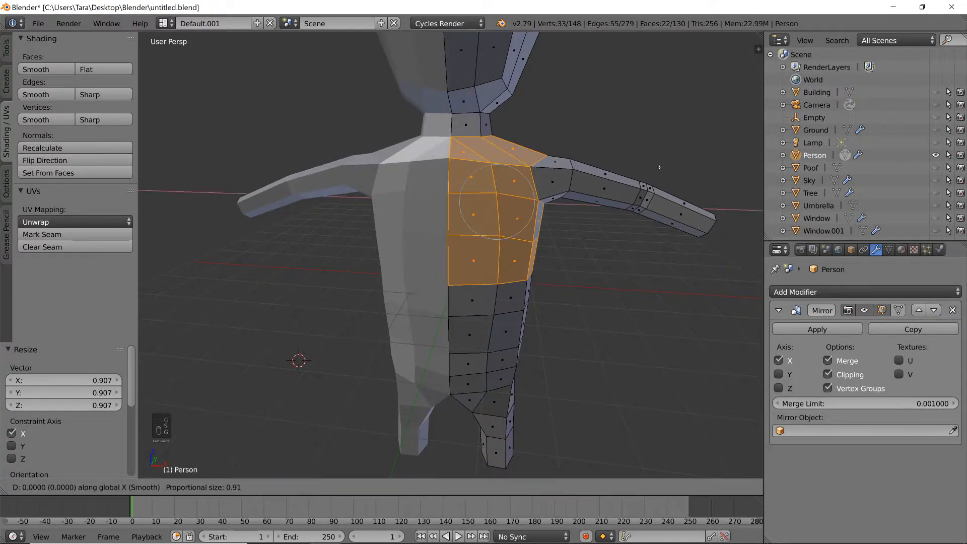
{"action": "key", "text": "Tab"}
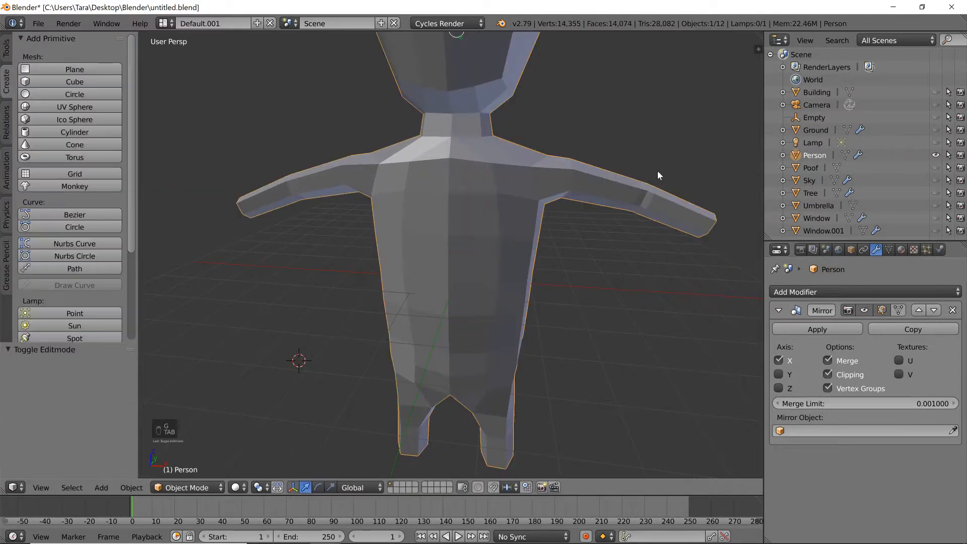
Save the Blender file, overwriting the existing untitled.blend.
{"action": "scroll", "coordinate": [658, 175], "scroll_direction": "down", "scroll_amount": 5}
{"action": "middle_click_drag", "start_coordinate": [595, 203], "coordinate": [612, 200]}
{"action": "scroll", "coordinate": [600, 224], "scroll_direction": "up", "scroll_amount": 2}
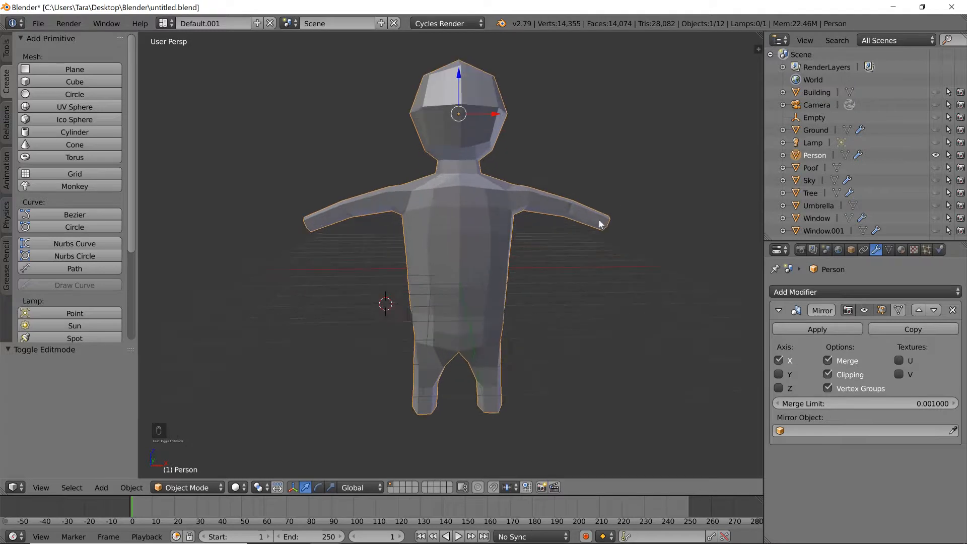
{"action": "key", "text": "ctrl+s"}
{"action": "left_click", "coordinate": [600, 220]}
Select the edge loop around the bottom of the leg and move it down about 0.383 along Z.
{"action": "middle_click_drag", "start_coordinate": [551, 307], "coordinate": [555, 225]}
{"action": "key", "text": "Tab"}
{"action": "scroll", "coordinate": [555, 225], "scroll_direction": "up", "scroll_amount": 3}
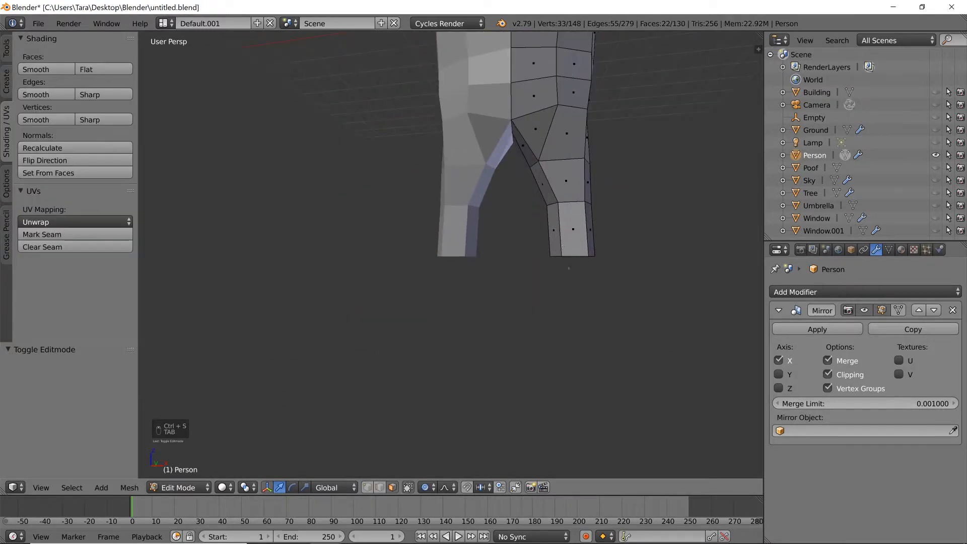
{"action": "left_click", "coordinate": [379, 488]}
{"action": "right_click", "coordinate": [568, 258]}
{"action": "left_click", "coordinate": [80, 492]}
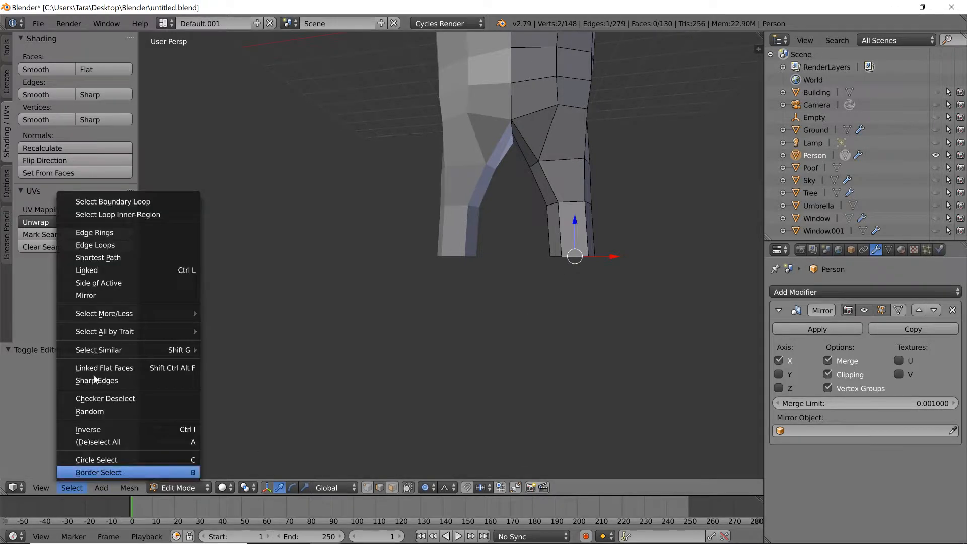
{"action": "left_click", "coordinate": [96, 243]}
{"action": "key", "text": "g"}
{"action": "key", "text": "z"}
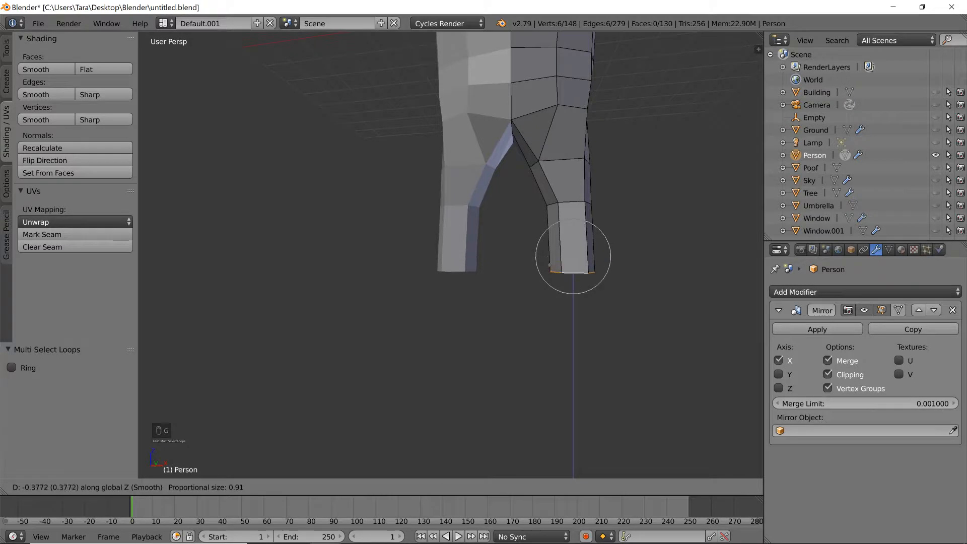
{"action": "left_click", "coordinate": [551, 265]}
Select the two inner edges at knee height and move them about 0.134 inward along X.
{"action": "middle_click_drag", "start_coordinate": [655, 261], "coordinate": [634, 261]}
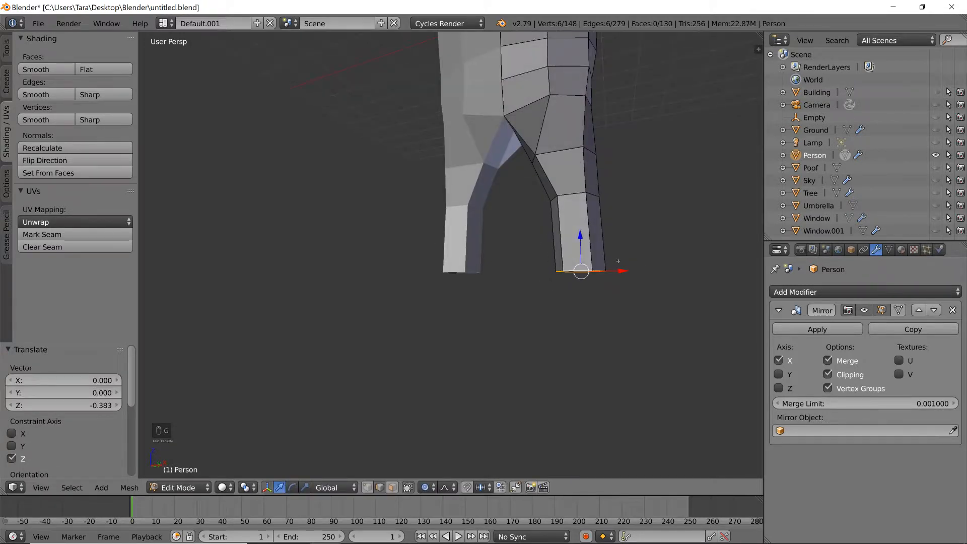
{"action": "middle_click_drag", "start_coordinate": [602, 269], "coordinate": [590, 297]}
{"action": "middle_click_drag", "start_coordinate": [386, 453], "coordinate": [437, 468]}
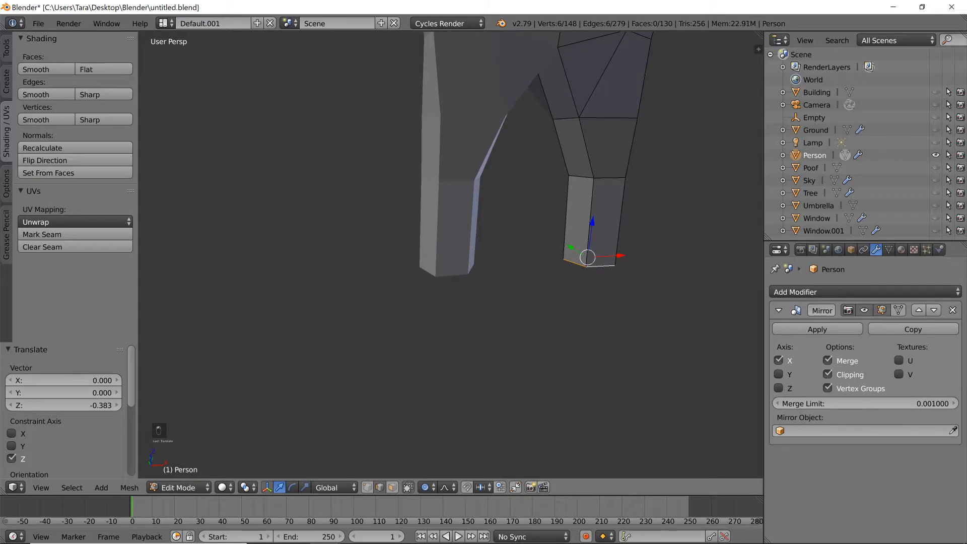
{"action": "middle_click_drag", "start_coordinate": [574, 166], "coordinate": [548, 165]}
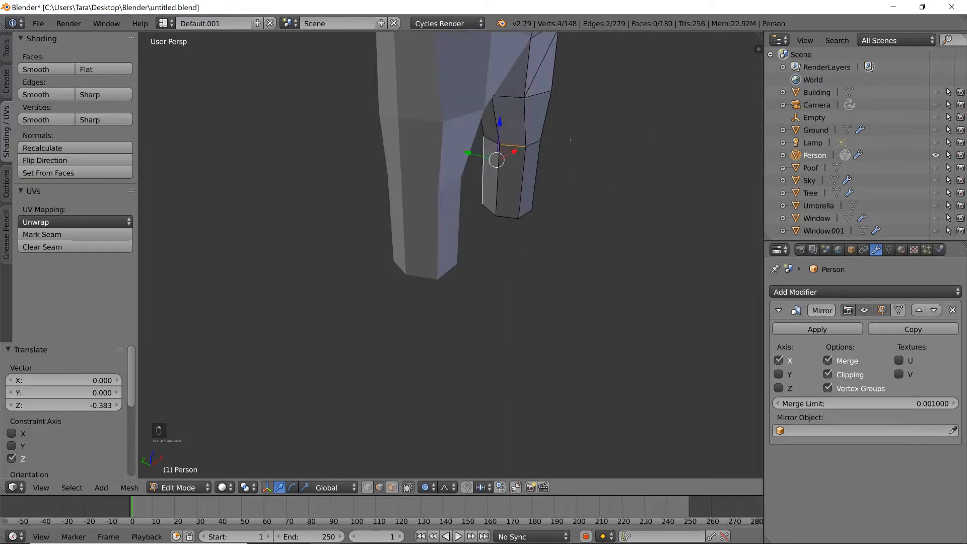
{"action": "middle_click_drag", "start_coordinate": [693, 151], "coordinate": [624, 143]}
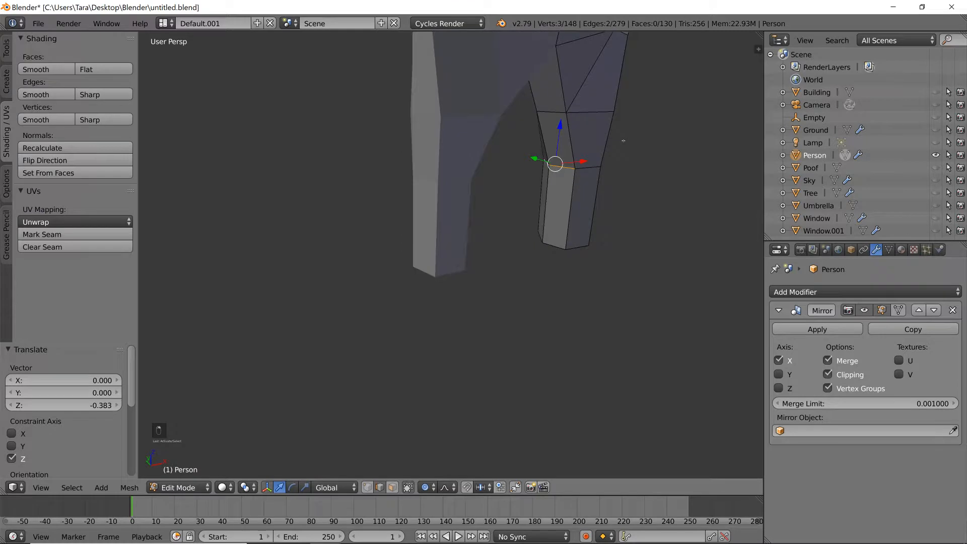
{"action": "key", "text": "g"}
{"action": "key", "text": "x"}
{"action": "left_click", "coordinate": [619, 147]}
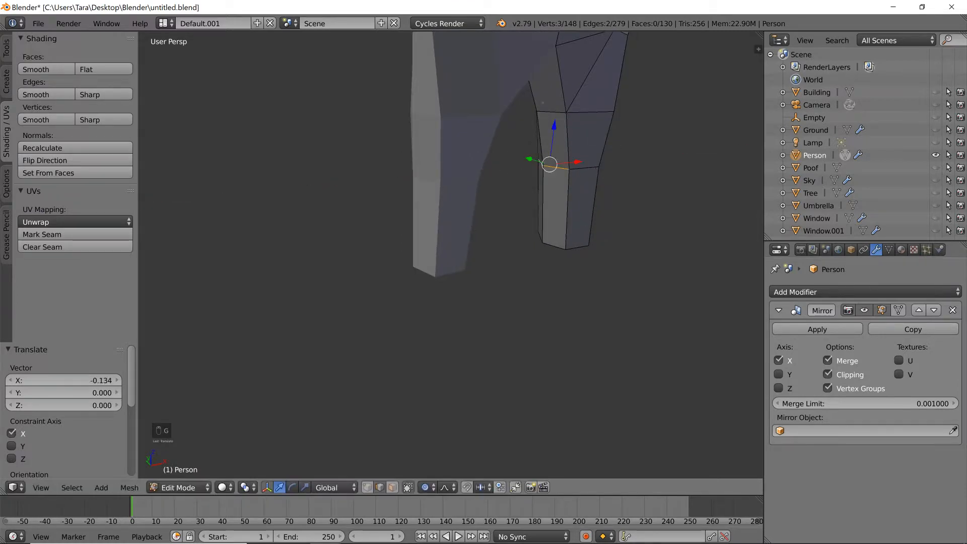
Select the inner upper-leg edges one loop above the knee and nudge them about 0.005 along X.
{"action": "middle_click_drag", "start_coordinate": [547, 108], "coordinate": [229, 132]}
{"action": "middle_click_drag", "start_coordinate": [462, 108], "coordinate": [605, 129]}
{"action": "key", "text": "g"}
{"action": "key", "text": "x"}
{"action": "left_click", "coordinate": [615, 122]}
{"action": "scroll", "coordinate": [615, 123], "scroll_direction": "down", "scroll_amount": 3}
{"action": "scroll", "coordinate": [571, 194], "scroll_direction": "up", "scroll_amount": 3}
{"action": "middle_click_drag", "start_coordinate": [571, 194], "coordinate": [510, 220]}
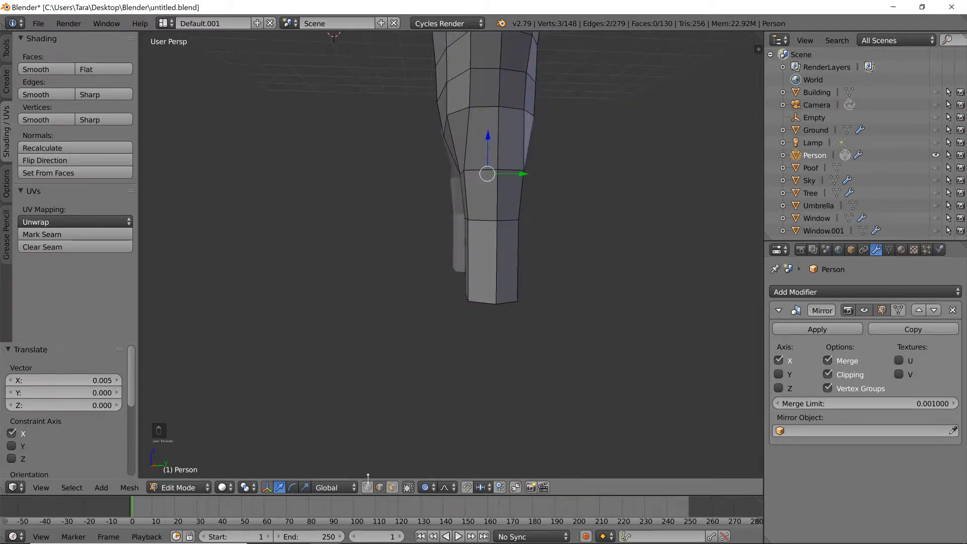
Select two outer faces of the lower leg and move them about 0.187 along X with proportional size about 3.14.
{"action": "left_click", "coordinate": [392, 487]}
{"action": "right_click", "coordinate": [482, 262]}
{"action": "right_click", "coordinate": [508, 262], "text": "shift"}
{"action": "middle_click_drag", "start_coordinate": [526, 244], "coordinate": [539, 236]}
{"action": "key", "text": "g"}
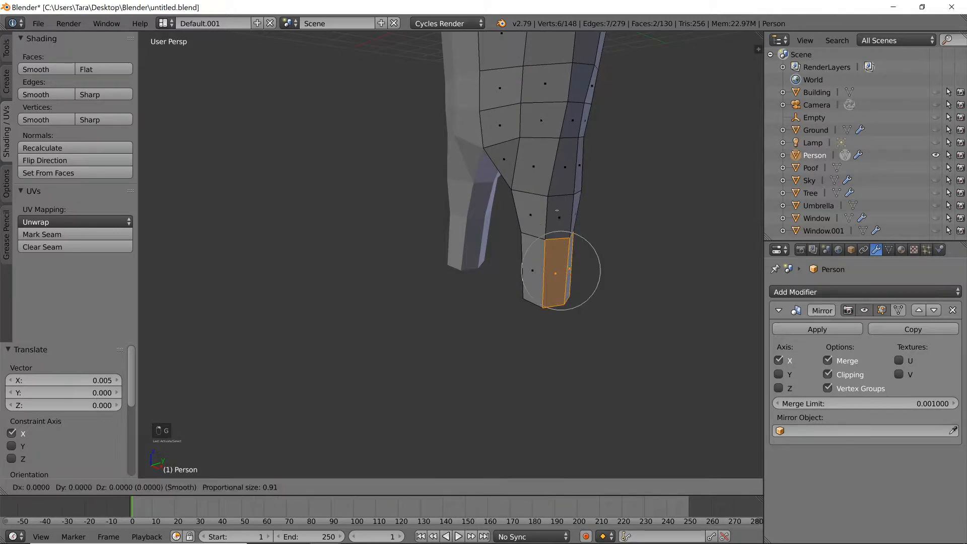
{"action": "key", "text": "x"}
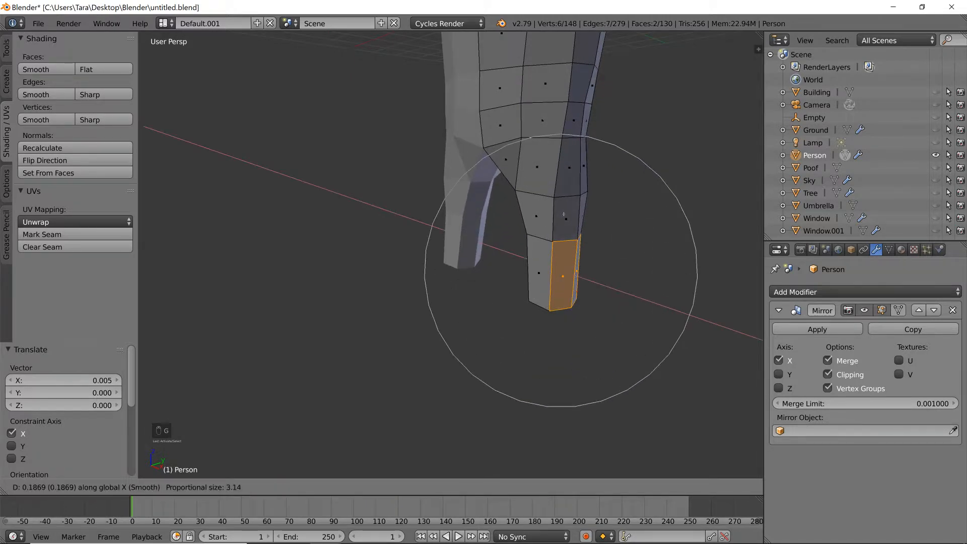
{"action": "left_click", "coordinate": [564, 215]}
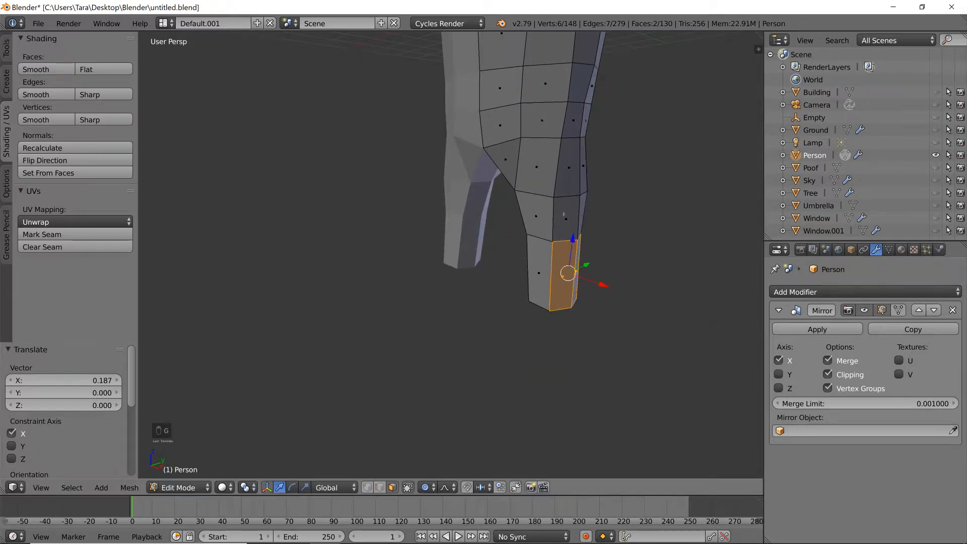
Try to shift the edge loop across the hip along X with a smaller proportional falloff, and undo it.
{"action": "right_click", "coordinate": [576, 135]}
{"action": "middle_click_drag", "start_coordinate": [576, 135], "coordinate": [505, 155]}
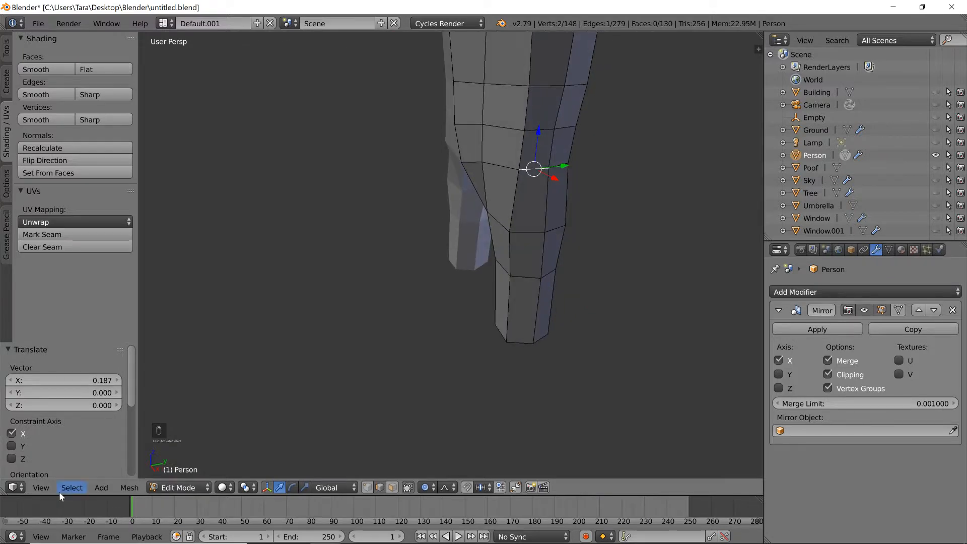
{"action": "left_click", "coordinate": [72, 488]}
{"action": "left_click", "coordinate": [100, 188]}
{"action": "middle_click_drag", "start_coordinate": [100, 188], "coordinate": [252, 215]}
{"action": "key", "text": "g"}
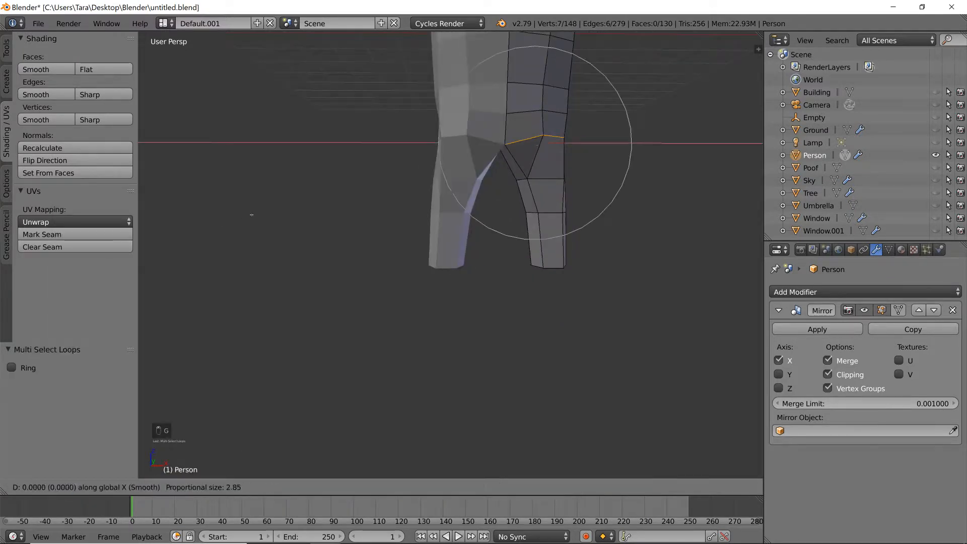
{"action": "scroll", "coordinate": [251, 215], "scroll_direction": "up", "scroll_amount": 5}
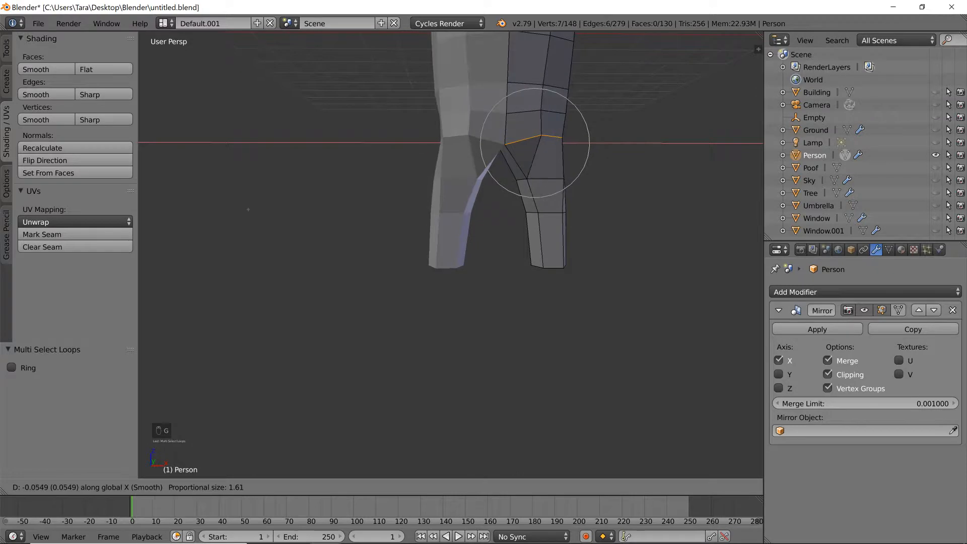
{"action": "left_click", "coordinate": [248, 210]}
{"action": "scroll", "coordinate": [590, 158], "scroll_direction": "down", "scroll_amount": 5}
{"action": "key", "text": "ctrl+z"}
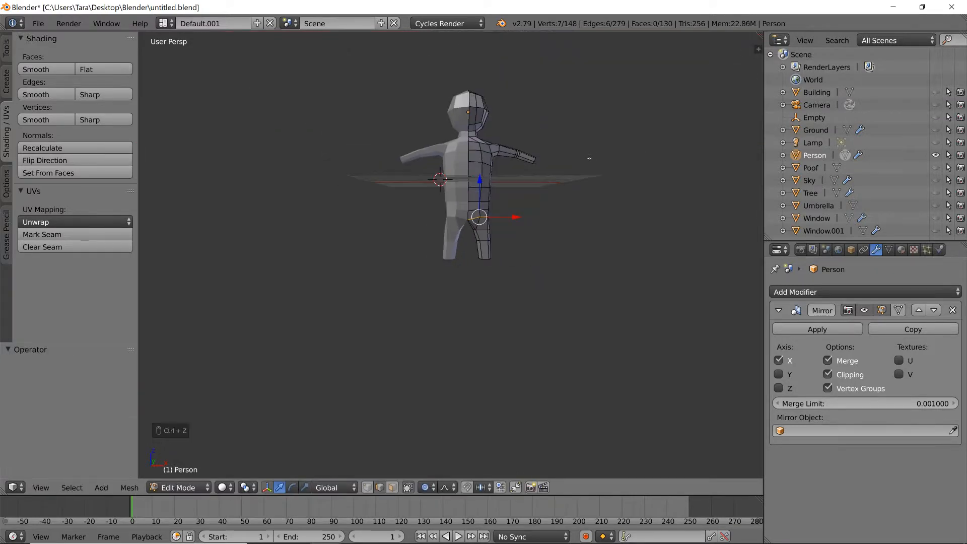
Examine the overall proportions of the body and legs both close up and from a distance.
{"action": "scroll", "coordinate": [580, 173], "scroll_direction": "up", "scroll_amount": 4}
{"action": "scroll", "coordinate": [575, 172], "scroll_direction": "down", "scroll_amount": 4}
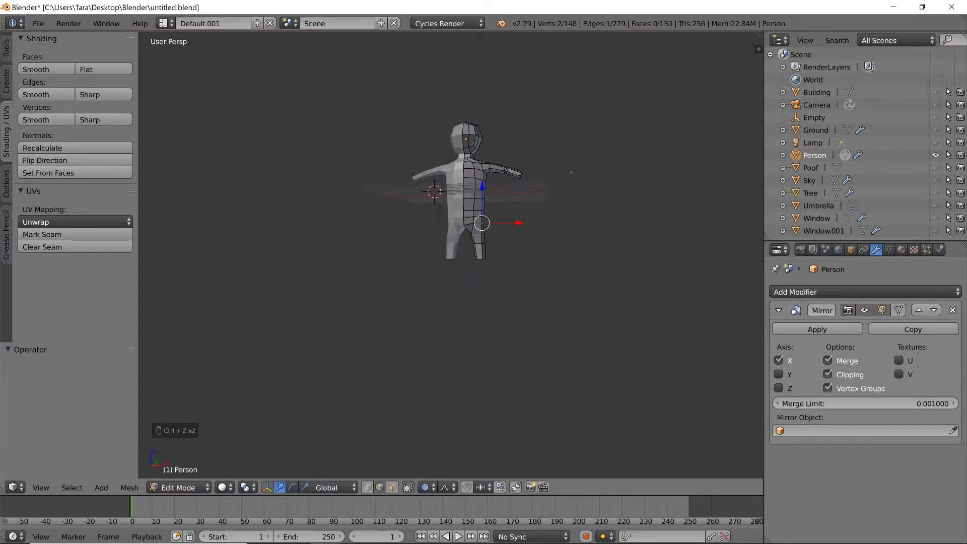
{"action": "scroll", "coordinate": [536, 186], "scroll_direction": "up", "scroll_amount": 4}
{"action": "scroll", "coordinate": [537, 185], "scroll_direction": "down", "scroll_amount": 3}
{"action": "scroll", "coordinate": [529, 184], "scroll_direction": "up", "scroll_amount": 4}
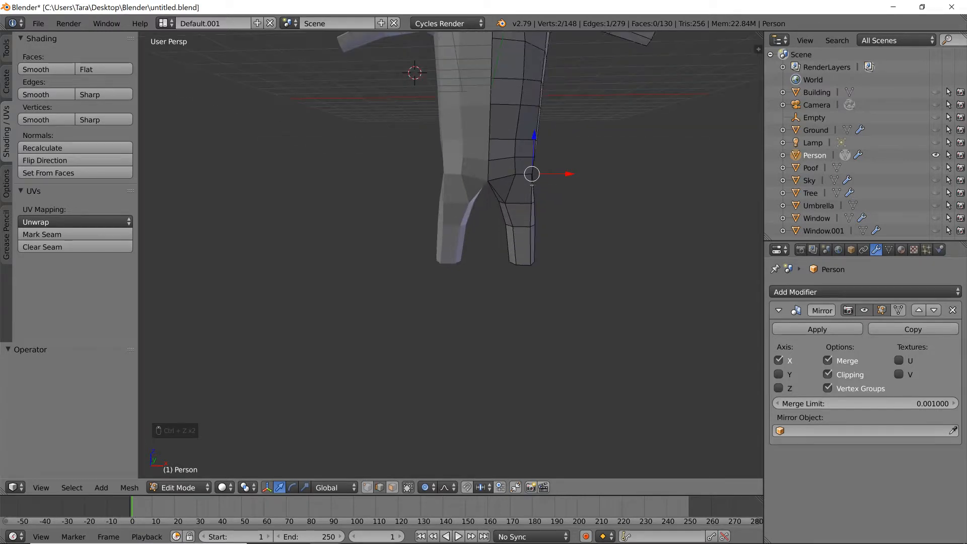
{"action": "scroll", "coordinate": [514, 181], "scroll_direction": "down", "scroll_amount": 4}
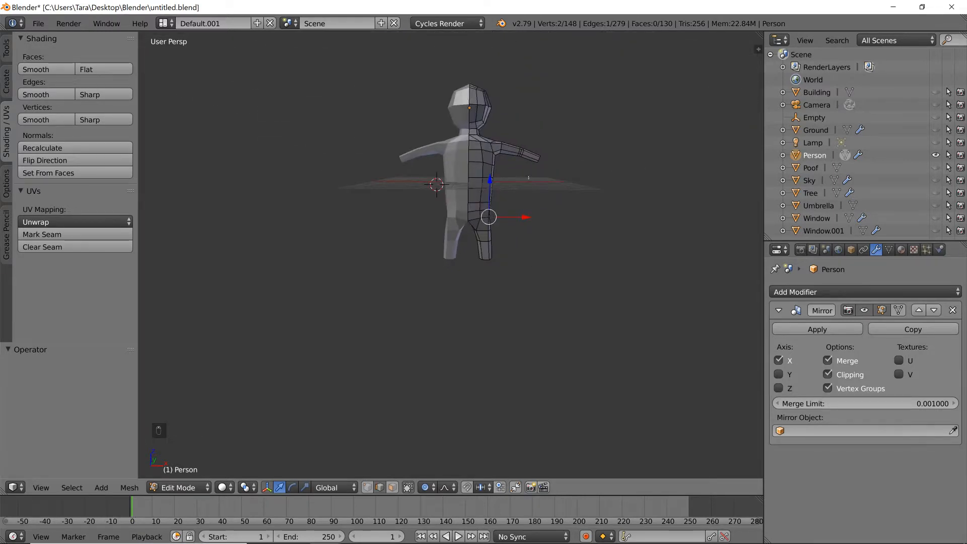
{"action": "scroll", "coordinate": [529, 178], "scroll_direction": "up", "scroll_amount": 3}
{"action": "scroll", "coordinate": [528, 177], "scroll_direction": "down", "scroll_amount": 3}
{"action": "scroll", "coordinate": [529, 178], "scroll_direction": "up", "scroll_amount": 4}
Select the edge loop around the bottom of the leg and lower it about 0.340 along Z.
{"action": "middle_click_drag", "start_coordinate": [506, 273], "coordinate": [327, 424], "text": "shift"}
{"action": "scroll", "coordinate": [397, 323], "scroll_direction": "up", "scroll_amount": 3}
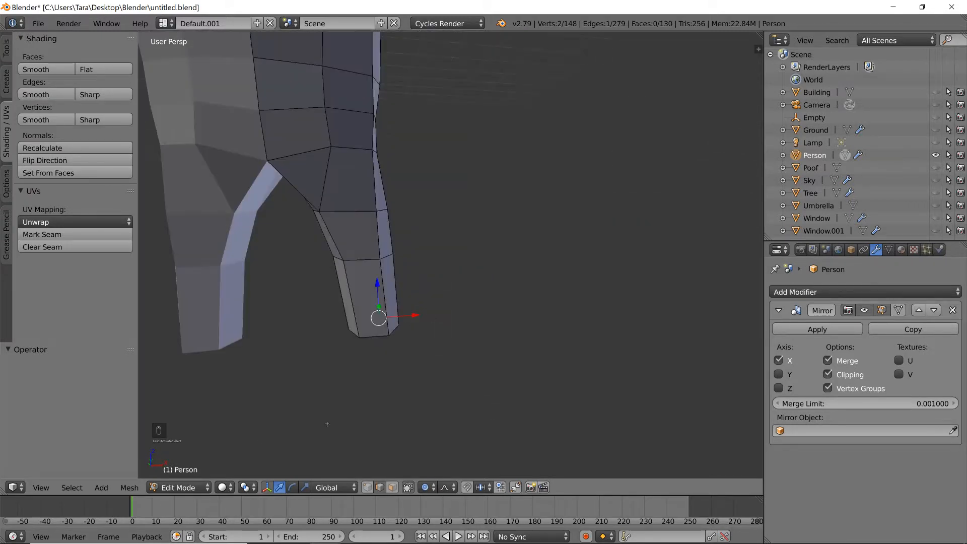
{"action": "left_click", "coordinate": [72, 488]}
{"action": "left_click", "coordinate": [117, 246]}
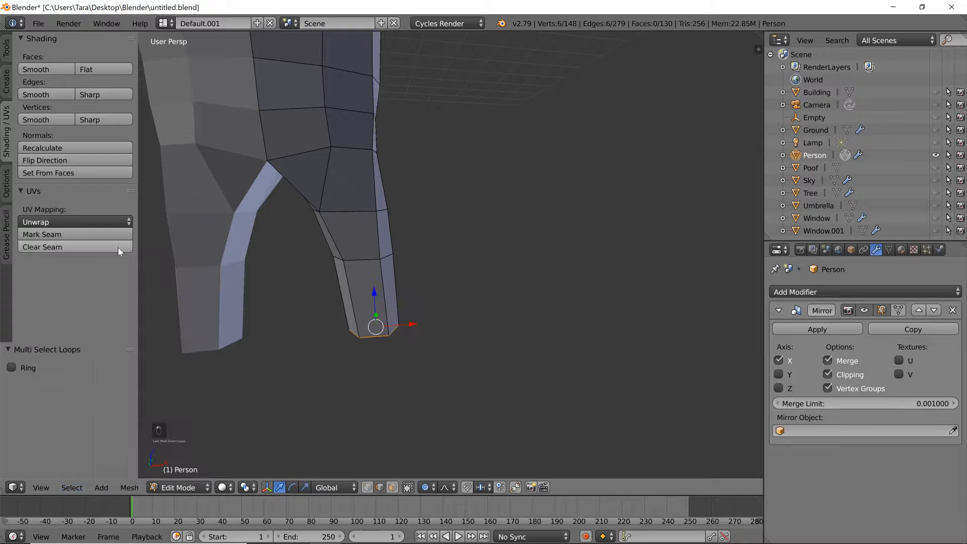
{"action": "key", "text": "g"}
{"action": "key", "text": "z"}
{"action": "left_click", "coordinate": [399, 223]}
Select two neighbouring vertices on the outer hip and push them out about 0.118 along X with a reduced proportional size.
{"action": "scroll", "coordinate": [399, 223], "scroll_direction": "down", "scroll_amount": 5}
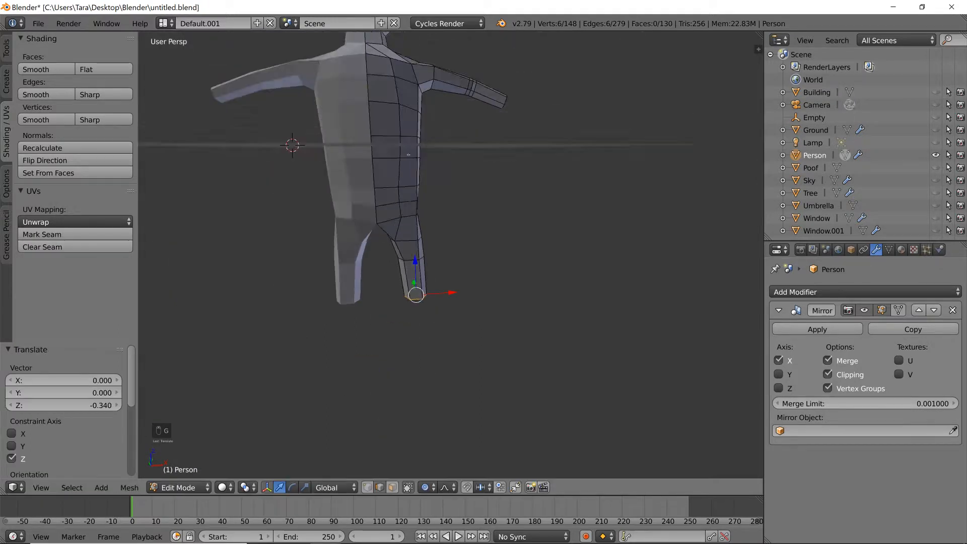
{"action": "middle_click_drag", "start_coordinate": [428, 139], "coordinate": [398, 156]}
{"action": "scroll", "coordinate": [398, 157], "scroll_direction": "up", "scroll_amount": 5}
{"action": "middle_click_drag", "start_coordinate": [387, 444], "coordinate": [355, 451], "text": "shift"}
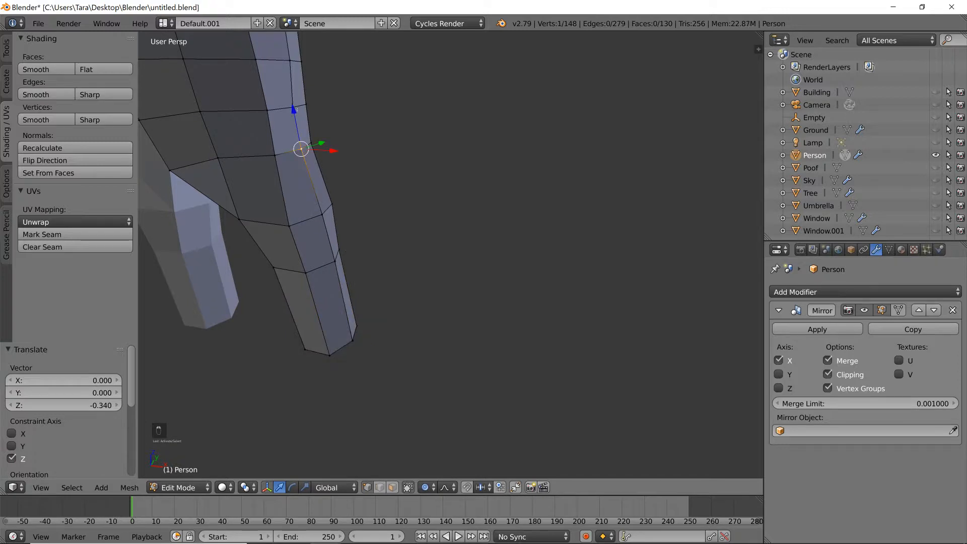
{"action": "right_click", "coordinate": [295, 109], "text": "shift"}
{"action": "key", "text": "g"}
{"action": "key", "text": "x"}
{"action": "scroll", "coordinate": [310, 117], "scroll_direction": "up", "scroll_amount": 7}
{"action": "left_click", "coordinate": [312, 117]}
Push the two outer hip vertices out about 0.04 more along X and reposition the vertex beside them.
{"action": "middle_click_drag", "start_coordinate": [314, 117], "coordinate": [354, 95]}
{"action": "key", "text": "g"}
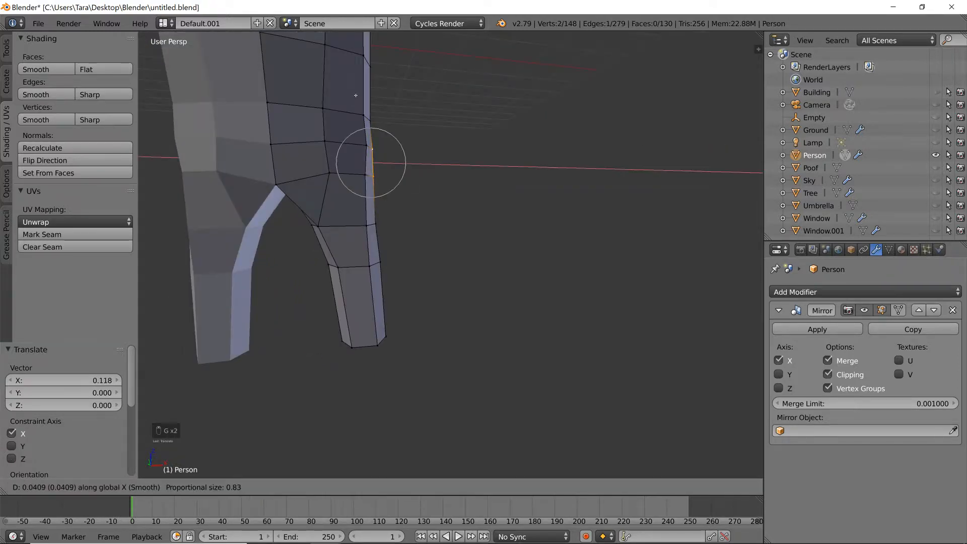
{"action": "left_click", "coordinate": [356, 95]}
{"action": "right_click", "coordinate": [367, 146]}
{"action": "key", "text": "g"}
{"action": "left_click", "coordinate": [364, 146]}
Check the shape of the hips and legs on the whole mirrored figure in Object Mode.
{"action": "key", "text": "Tab"}
{"action": "scroll", "coordinate": [441, 158], "scroll_direction": "down", "scroll_amount": 5}
{"action": "scroll", "coordinate": [454, 174], "scroll_direction": "up", "scroll_amount": 1}
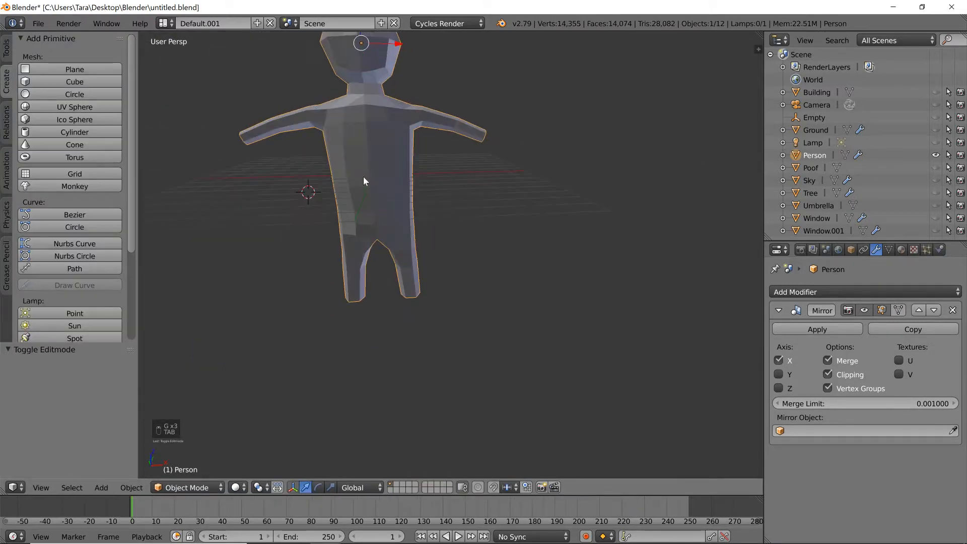
{"action": "scroll", "coordinate": [364, 182], "scroll_direction": "up", "scroll_amount": 4}
{"action": "key", "text": "Tab"}
{"action": "key", "text": "Tab"}
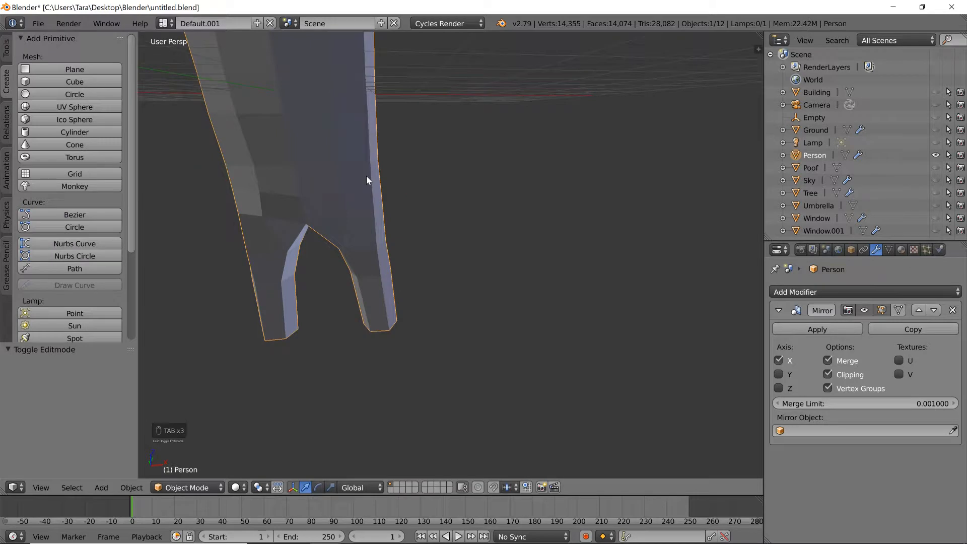
{"action": "scroll", "coordinate": [347, 160], "scroll_direction": "down", "scroll_amount": 4}
Select the bottom edge loop of the leg and extrude it downward along Z to lengthen the leg.
{"action": "key", "text": "Tab"}
{"action": "scroll", "coordinate": [348, 160], "scroll_direction": "down", "scroll_amount": 2}
{"action": "middle_click_drag", "start_coordinate": [358, 146], "coordinate": [461, 204], "text": "shift"}
{"action": "scroll", "coordinate": [459, 205], "scroll_direction": "up", "scroll_amount": 3}
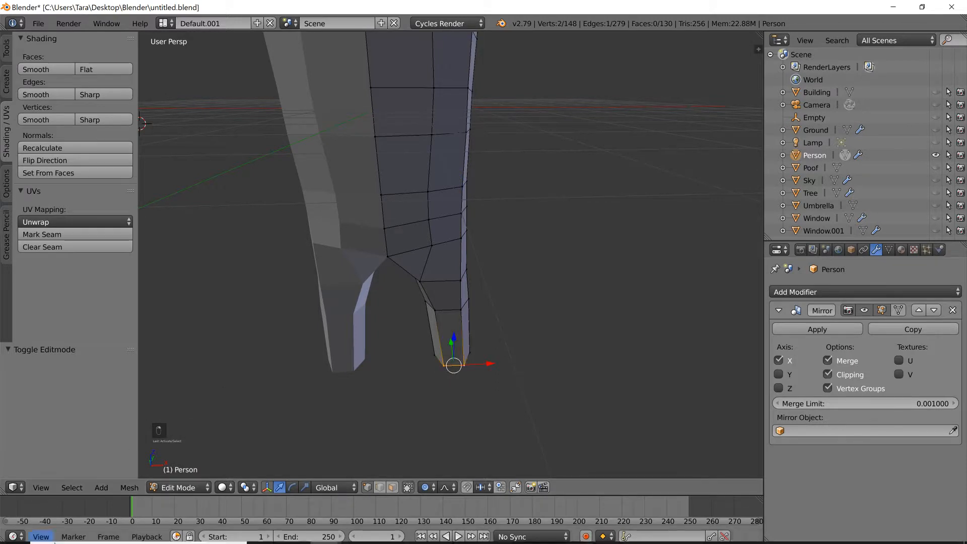
{"action": "left_click", "coordinate": [72, 487]}
{"action": "left_click", "coordinate": [96, 246]}
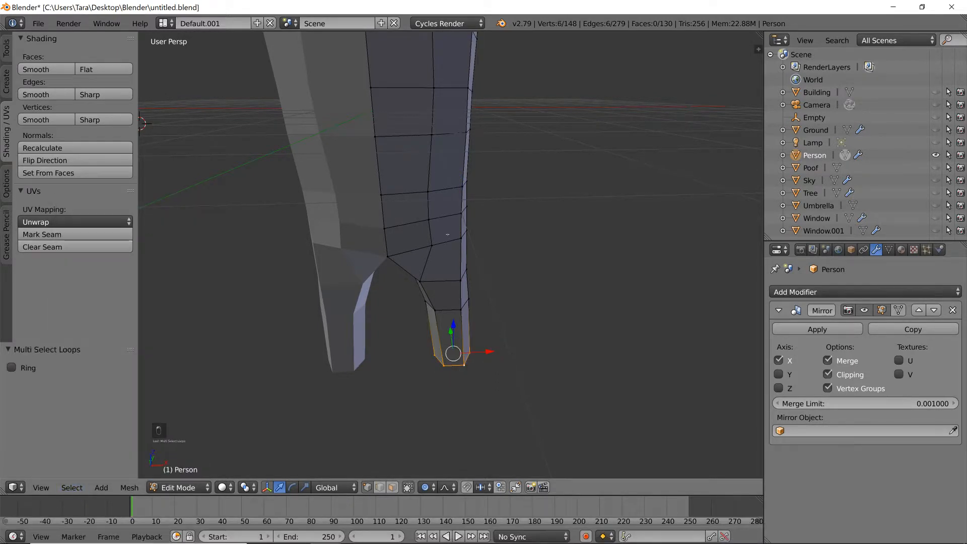
{"action": "key", "text": "e"}
{"action": "key", "text": "z"}
{"action": "left_click", "coordinate": [503, 287]}
Reposition the extruded leg-end loop and adjust its height along Z.
{"action": "scroll", "coordinate": [509, 291], "scroll_direction": "down", "scroll_amount": 3}
{"action": "middle_click_drag", "start_coordinate": [572, 312], "coordinate": [555, 292]}
{"action": "key", "text": "g"}
{"action": "left_click", "coordinate": [577, 276]}
{"action": "scroll", "coordinate": [555, 291], "scroll_direction": "down", "scroll_amount": 4}
{"action": "key", "text": "g"}
{"action": "key", "text": "z"}
{"action": "left_click", "coordinate": [549, 288]}
Extrude the leg's bottom edge loop downward once more and check the full figure's proportions in Object Mode.
{"action": "scroll", "coordinate": [436, 308], "scroll_direction": "up", "scroll_amount": 3}
{"action": "scroll", "coordinate": [436, 307], "scroll_direction": "down", "scroll_amount": 3}
{"action": "key", "text": "Tab"}
{"action": "scroll", "coordinate": [434, 301], "scroll_direction": "up", "scroll_amount": 2}
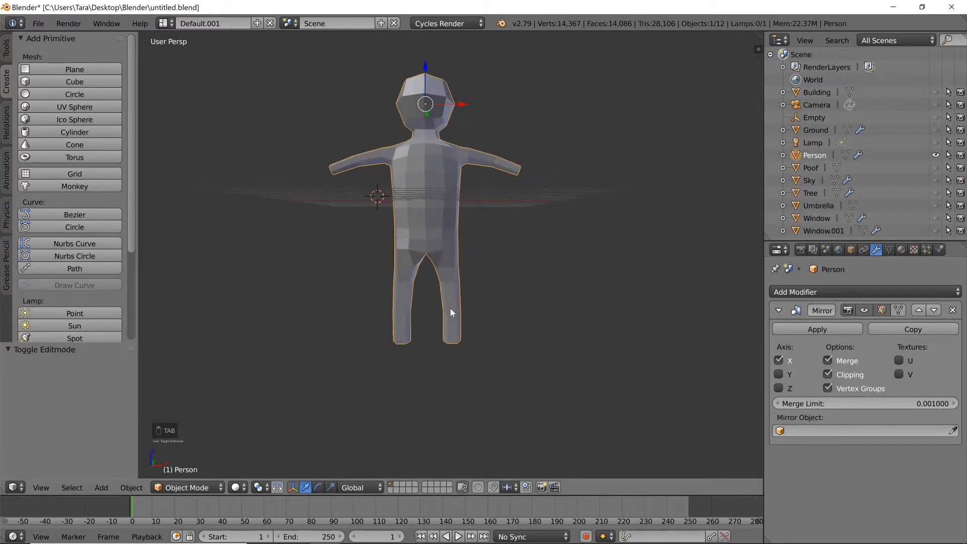
Narrow the leg's bottom loop along Y with a large proportional falloff, scaling twice, the second time to about 0.76.
{"action": "middle_click_drag", "start_coordinate": [447, 276], "coordinate": [517, 306]}
{"action": "key", "text": "Tab"}
{"action": "key", "text": "s"}
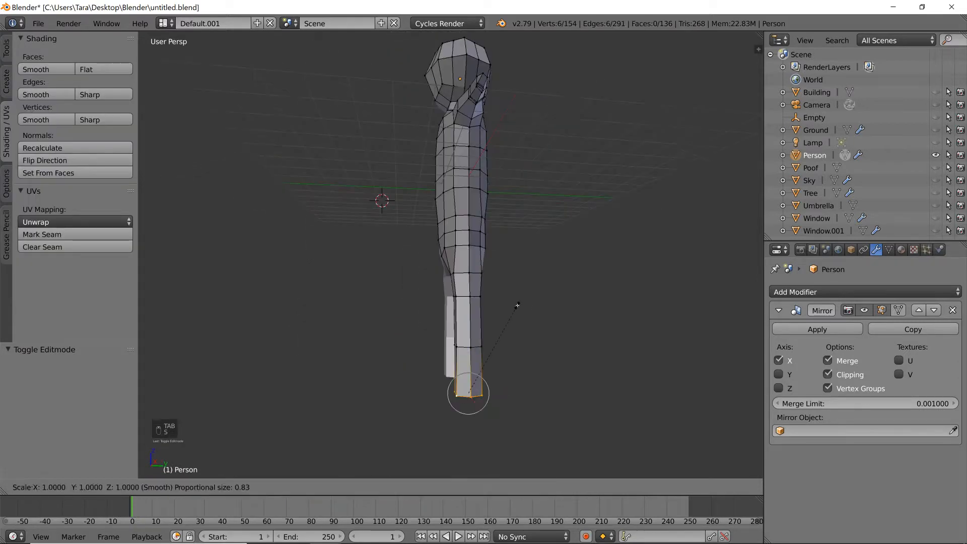
{"action": "key", "text": "y"}
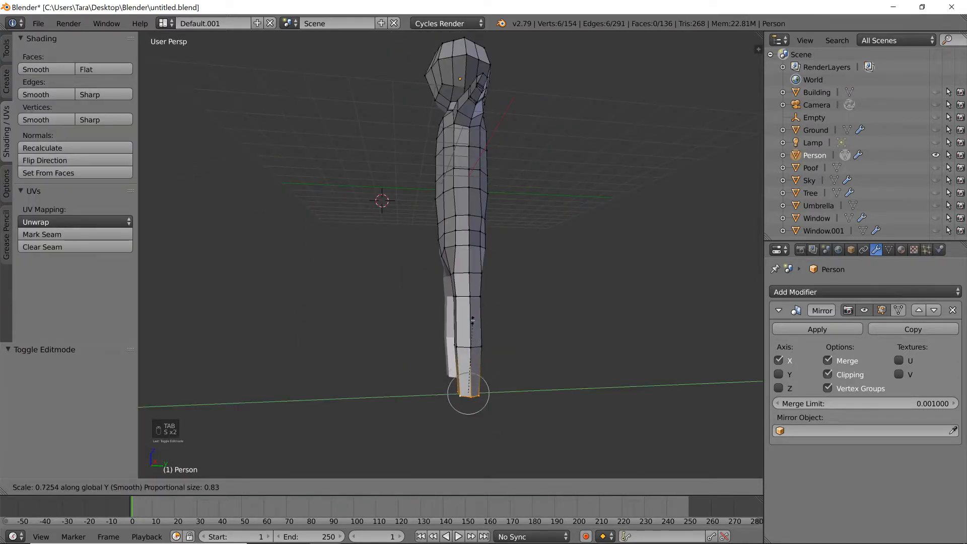
{"action": "scroll", "coordinate": [473, 319], "scroll_direction": "down", "scroll_amount": 6}
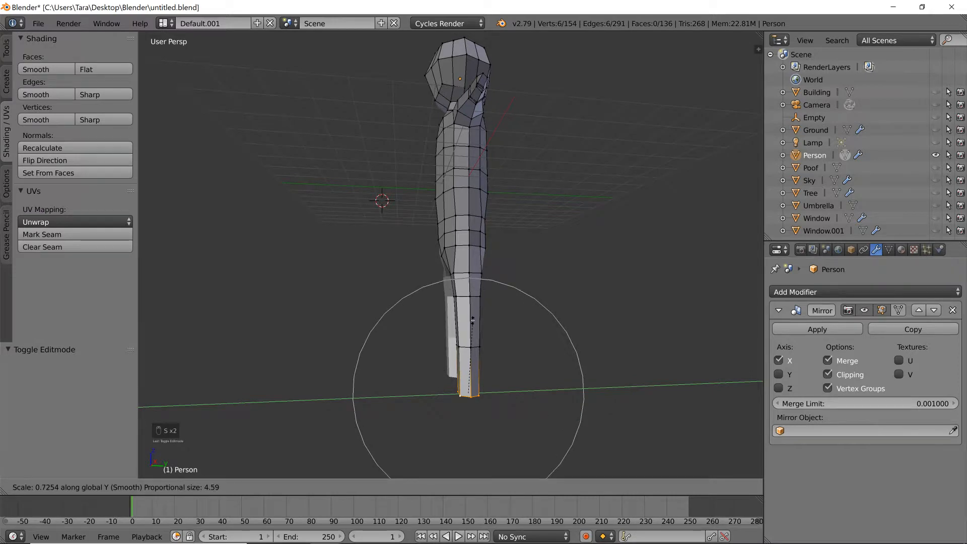
{"action": "left_click", "coordinate": [465, 326]}
{"action": "key", "text": "s"}
{"action": "key", "text": "y"}
{"action": "middle_click_drag", "start_coordinate": [516, 344], "coordinate": [529, 363]}
{"action": "left_click", "coordinate": [498, 347]}
Add two edge loops to the leg, one just below the knee loop and one just above it.
{"action": "key", "text": "ctrl+r"}
{"action": "left_click", "coordinate": [501, 410]}
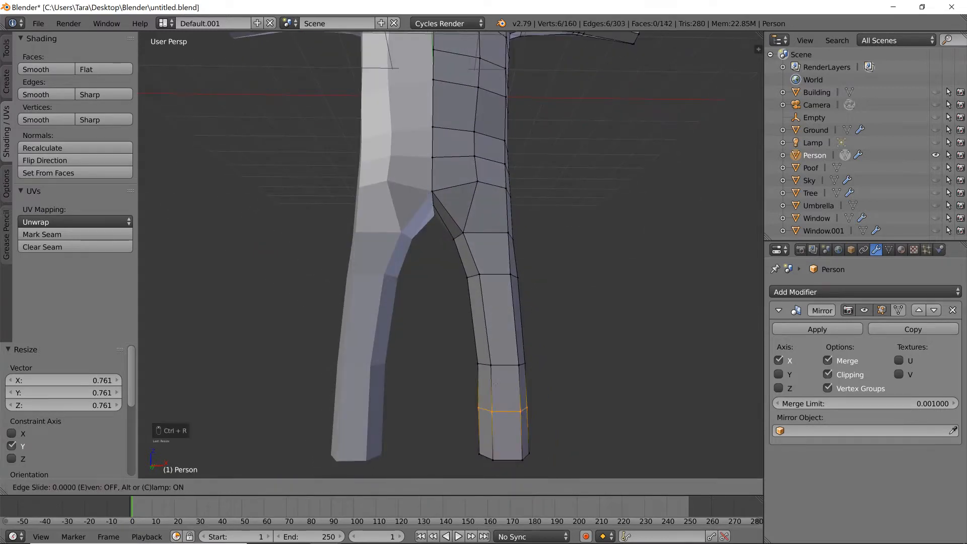
{"action": "left_click", "coordinate": [499, 360]}
{"action": "key", "text": "ctrl+r"}
{"action": "left_click", "coordinate": [495, 353]}
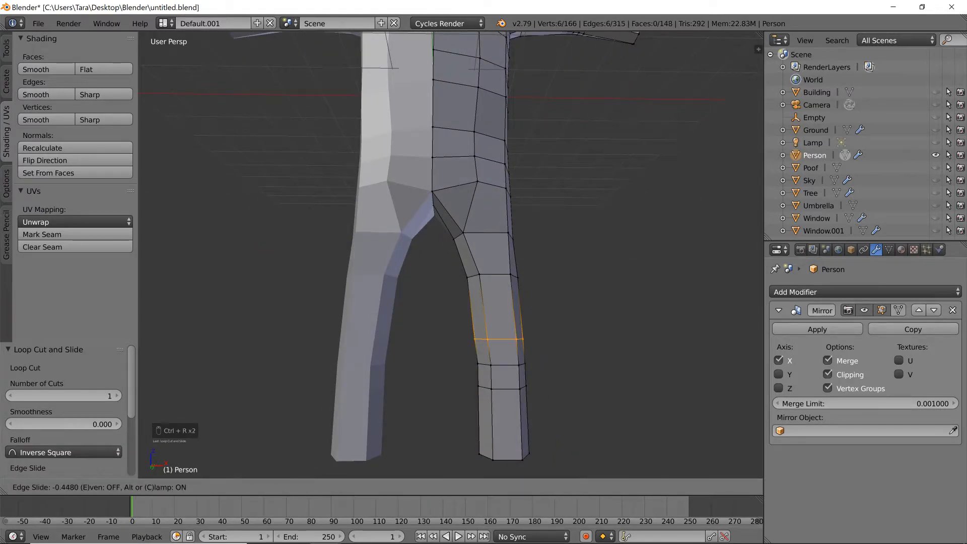
{"action": "left_click", "coordinate": [490, 364]}
Switch to face selection and box-select the two bands of faces around the knee in wireframe shading.
{"action": "middle_click_drag", "start_coordinate": [490, 365], "coordinate": [579, 367]}
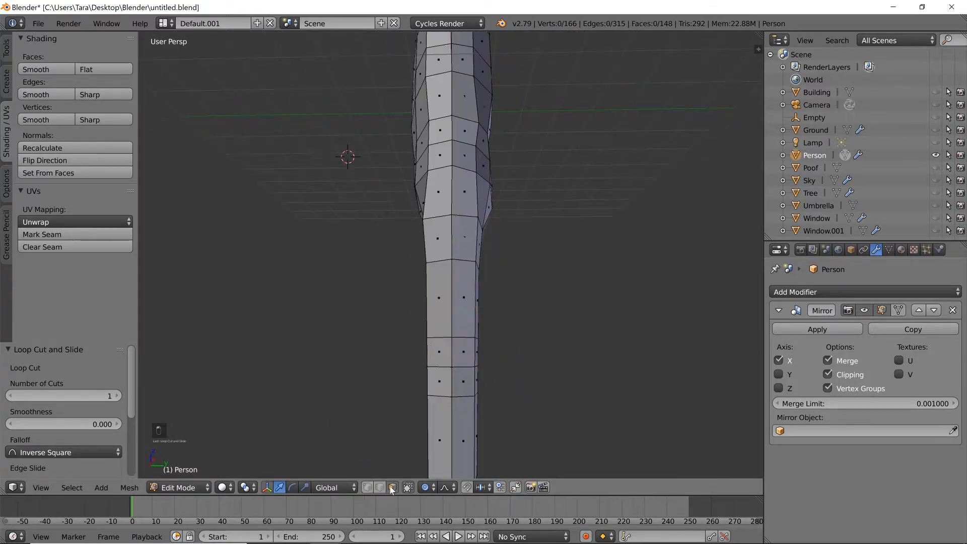
{"action": "middle_click_drag", "start_coordinate": [435, 385], "coordinate": [453, 386]}
{"action": "key", "text": "z"}
{"action": "key", "text": "b"}
{"action": "left_click_drag", "start_coordinate": [434, 389], "coordinate": [512, 350]}
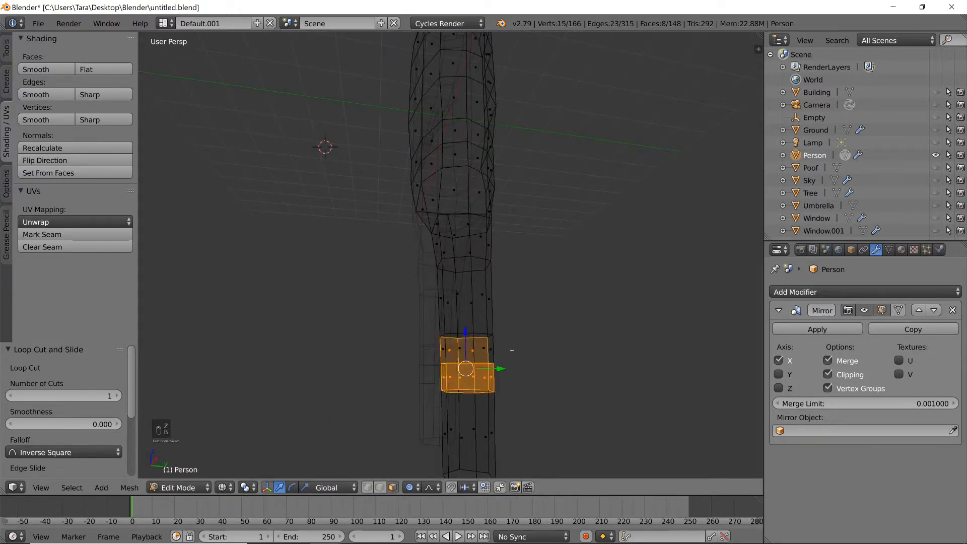
{"action": "key", "text": "z"}
{"action": "mouse_move", "coordinate": [454, 362]}
{"action": "middle_mouse_down"}
{"action": "mouse_move", "coordinate": [479, 362]}
{"action": "mouse_move", "coordinate": [457, 379]}
{"action": "middle_mouse_up"}
Move the two front knee faces about 0.05 forward along negative Y and check the figure in Object Mode.
{"action": "right_click", "coordinate": [476, 349]}
{"action": "right_click", "coordinate": [476, 377], "text": "shift"}
{"action": "key", "text": "g"}
{"action": "key", "text": "x"}
{"action": "scroll", "coordinate": [452, 379], "scroll_direction": "up", "scroll_amount": 15}
{"action": "key", "text": "y"}
{"action": "scroll", "coordinate": [447, 380], "scroll_direction": "up", "scroll_amount": 4}
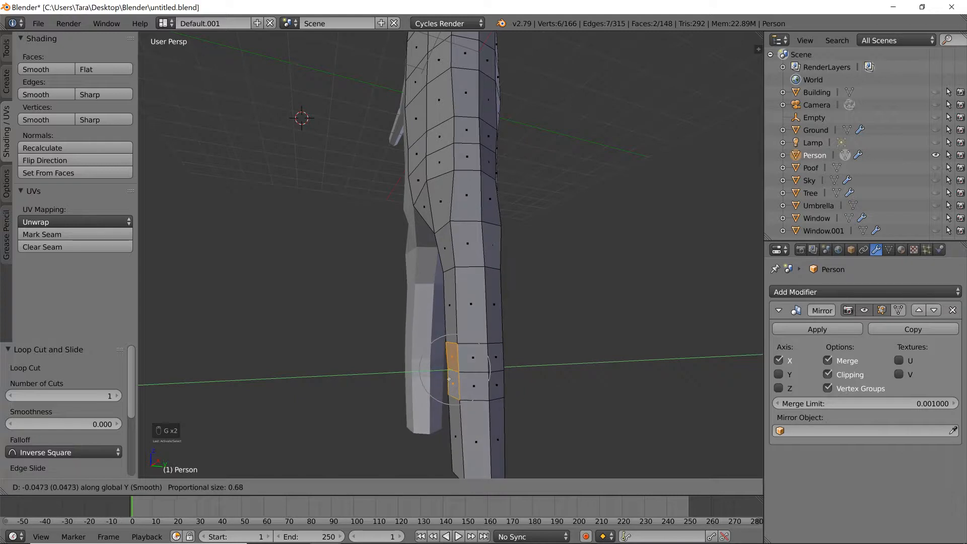
{"action": "left_click", "coordinate": [449, 378]}
{"action": "middle_click_drag", "start_coordinate": [448, 379], "coordinate": [443, 352]}
{"action": "key", "text": "Tab"}
{"action": "scroll", "coordinate": [589, 355], "scroll_direction": "down", "scroll_amount": 4}
{"action": "scroll", "coordinate": [438, 314], "scroll_direction": "up", "scroll_amount": 3}
Select the two faces at the back of the knee and move them about 0.06 along negative Y.
{"action": "key", "text": "Tab"}
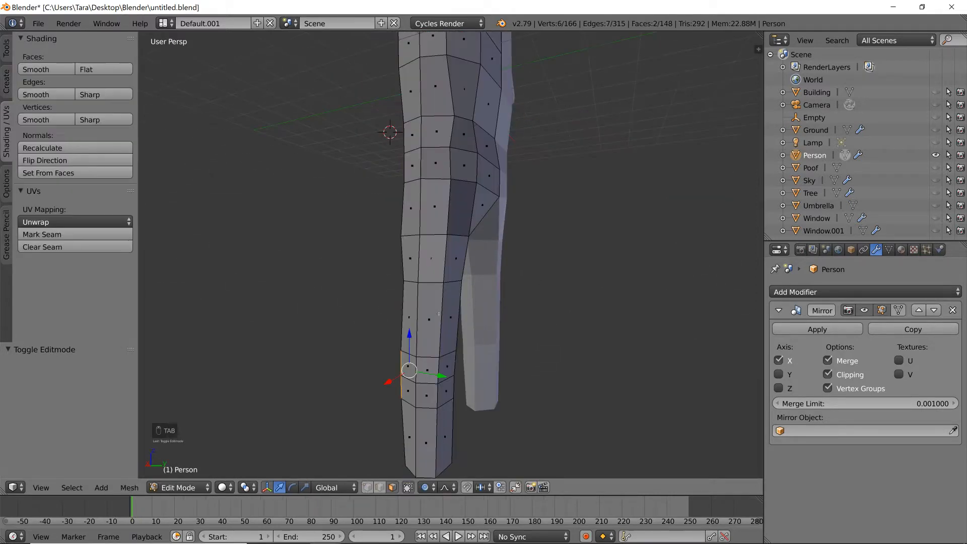
{"action": "right_click", "coordinate": [445, 391], "text": "shift"}
{"action": "middle_click_drag", "start_coordinate": [446, 391], "coordinate": [473, 388]}
{"action": "key", "text": "g"}
{"action": "right_click", "coordinate": [458, 379]}
{"action": "key", "text": "g"}
{"action": "key", "text": "y"}
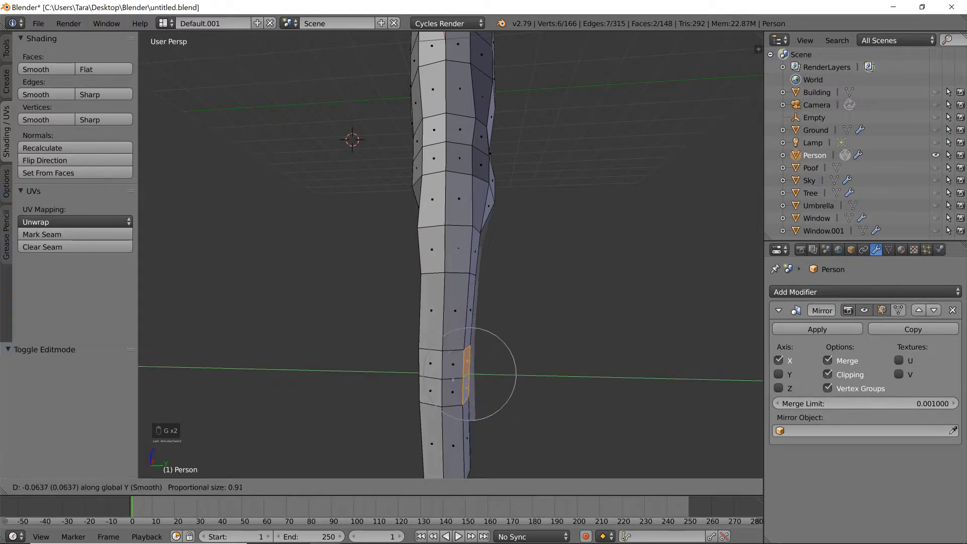
{"action": "left_click", "coordinate": [468, 372]}
{"action": "scroll", "coordinate": [470, 370], "scroll_direction": "down", "scroll_amount": 6}
{"action": "key", "text": "Tab"}
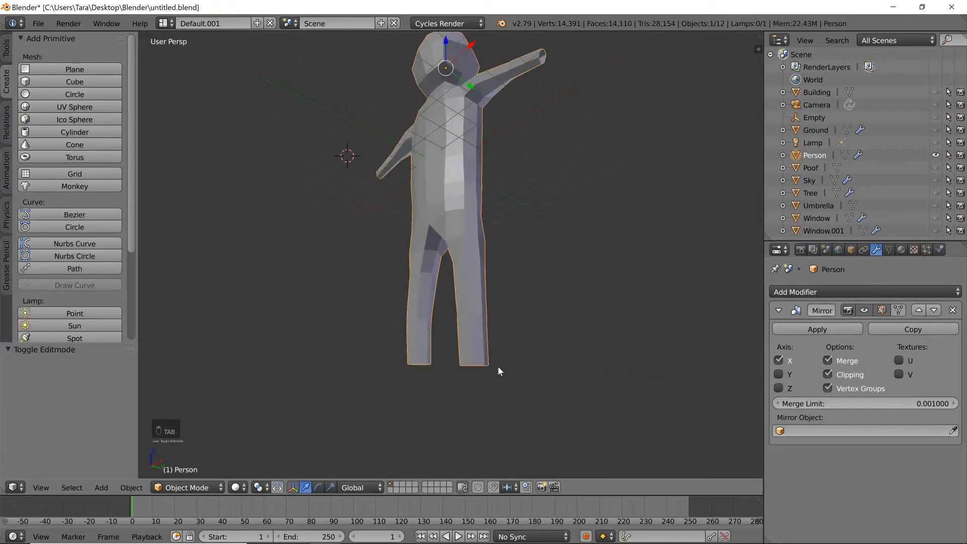
{"action": "key", "text": "Tab"}
{"action": "key", "text": "g"}
{"action": "key", "text": "x"}
{"action": "left_click", "coordinate": [470, 372]}
Extrude the three back edges of the leg's open end about 0.3 downward along Z.
{"action": "middle_click_drag", "start_coordinate": [470, 371], "coordinate": [382, 510]}
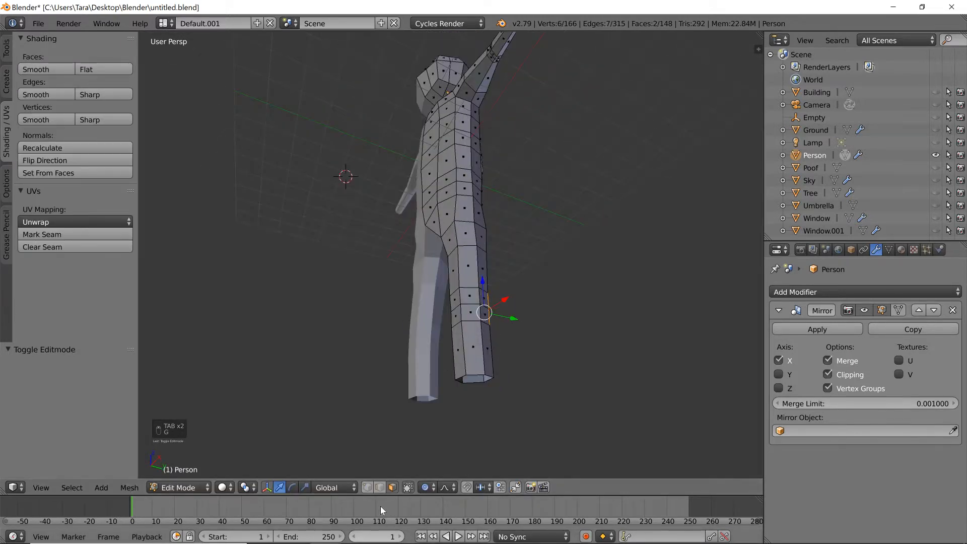
{"action": "middle_click_drag", "start_coordinate": [506, 392], "coordinate": [554, 410]}
{"action": "key", "text": "e"}
{"action": "left_click", "coordinate": [466, 350]}
Shift the extruded heel edges slightly along Y with the proportional size reduced to 0.29.
{"action": "key", "text": "g"}
{"action": "key", "text": "y"}
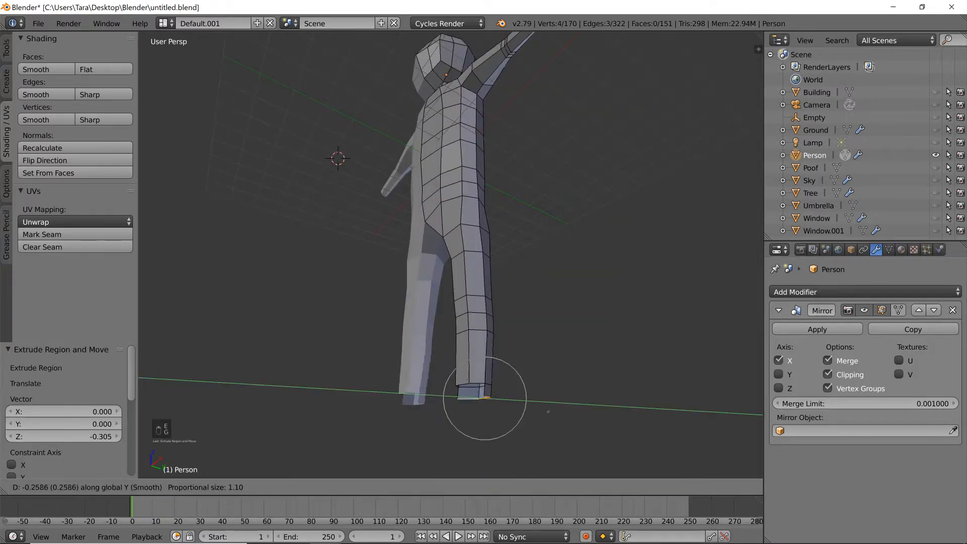
{"action": "right_click", "coordinate": [548, 411]}
{"action": "scroll", "coordinate": [548, 412], "scroll_direction": "up", "scroll_amount": 3}
{"action": "scroll", "coordinate": [539, 418], "scroll_direction": "down", "scroll_amount": 3}
{"action": "key", "text": "g"}
{"action": "key", "text": "y"}
{"action": "scroll", "coordinate": [471, 288], "scroll_direction": "up", "scroll_amount": 4}
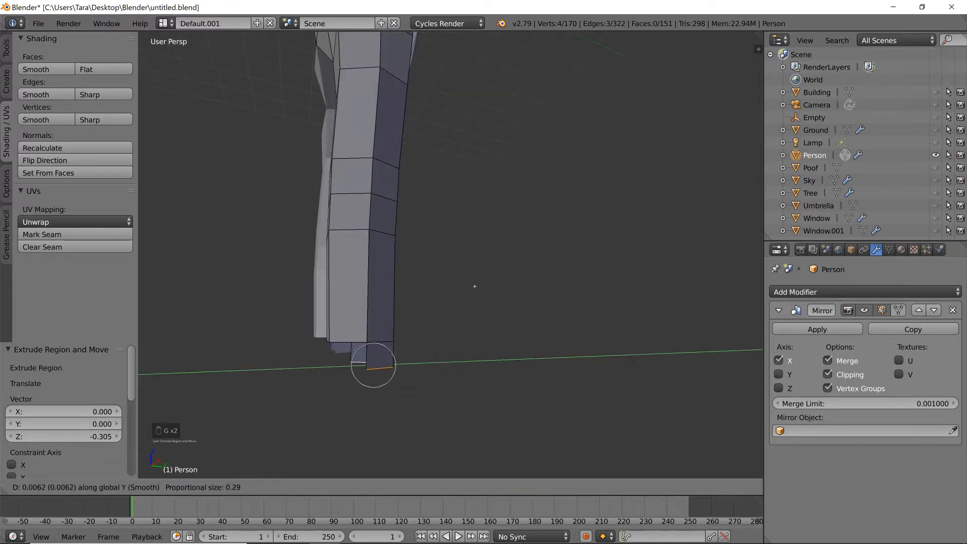
{"action": "left_click", "coordinate": [470, 287]}
Select the three front edges of the leg's open end.
{"action": "middle_click_drag", "start_coordinate": [458, 286], "coordinate": [501, 292]}
{"action": "mouse_move", "coordinate": [370, 296]}
{"action": "middle_mouse_down"}
{"action": "mouse_move", "coordinate": [410, 295]}
{"action": "mouse_move", "coordinate": [389, 299]}
{"action": "middle_mouse_up"}
{"action": "right_click", "coordinate": [492, 309], "text": "shift"}
{"action": "middle_click_drag", "start_coordinate": [492, 310], "coordinate": [479, 379]}
{"action": "right_click", "coordinate": [526, 346], "text": "shift"}
{"action": "key", "text": "e"}
{"action": "key", "text": "x"}
{"action": "right_click", "coordinate": [469, 382]}
{"action": "key", "text": "ctrl+z"}
Extrude the front ankle edges about 0.2 forward along negative Y and lower them 0.101 along Z.
{"action": "key", "text": "e"}
{"action": "key", "text": "y"}
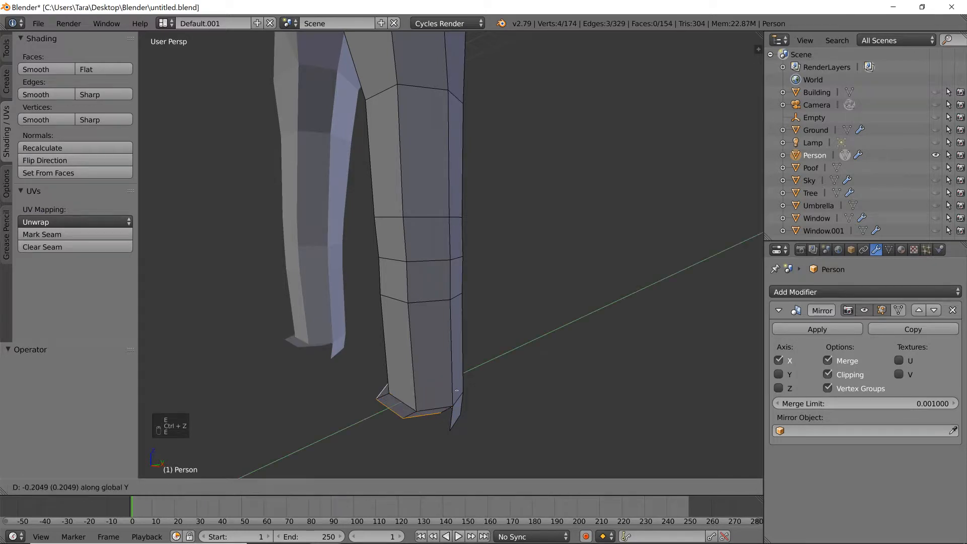
{"action": "left_click", "coordinate": [439, 393]}
{"action": "key", "text": "g"}
{"action": "key", "text": "z"}
{"action": "left_click", "coordinate": [439, 409]}
{"action": "middle_click_drag", "start_coordinate": [439, 410], "coordinate": [489, 434]}
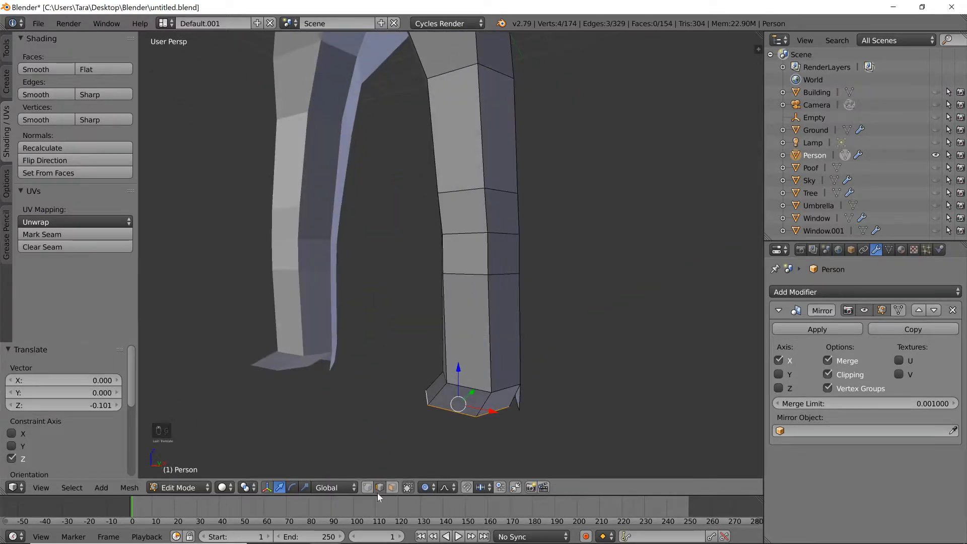
Delete the two side faces of the extruded foot strip and move the remaining face's front edge 0.226 along negative Y.
{"action": "key", "text": "Delete"}
{"action": "left_click", "coordinate": [432, 388]}
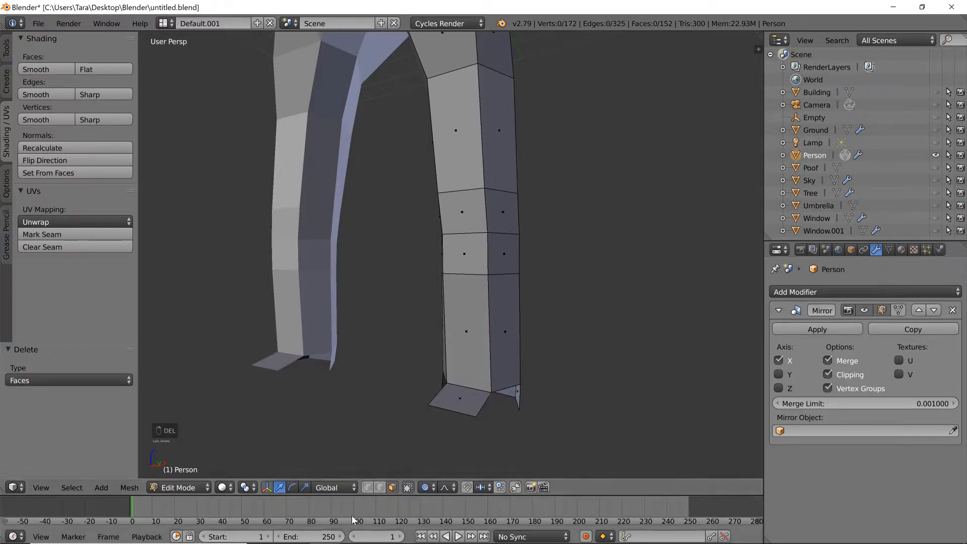
{"action": "right_click", "coordinate": [453, 409]}
{"action": "key", "text": "g"}
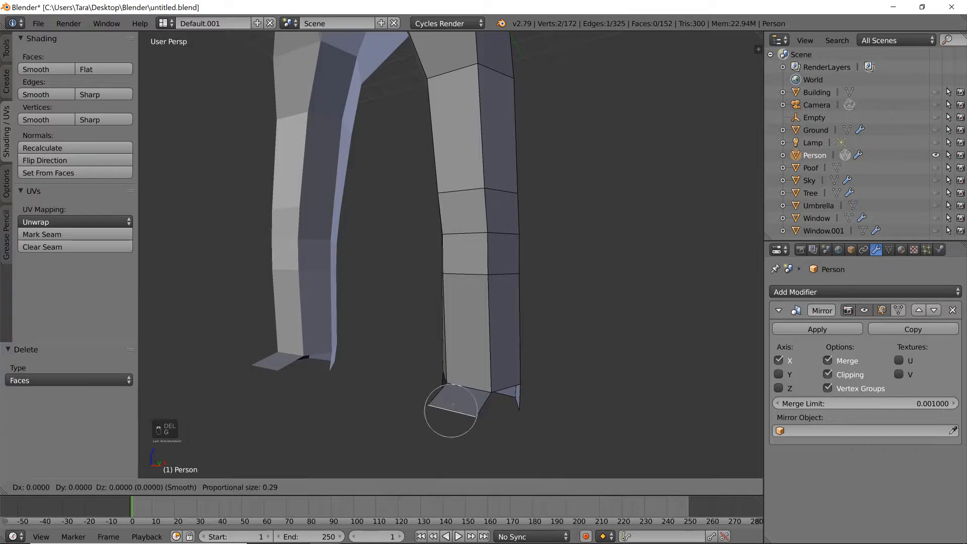
{"action": "left_click", "coordinate": [444, 414]}
{"action": "middle_click_drag", "start_coordinate": [444, 415], "coordinate": [509, 398]}
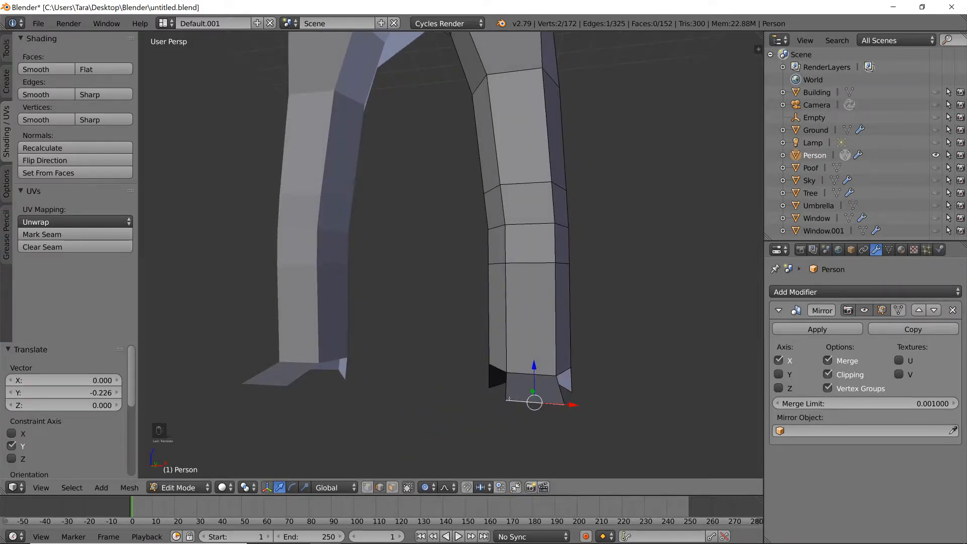
Box-select all leg faces below the hip and try to narrow them along X to about 0.75.
{"action": "scroll", "coordinate": [568, 334], "scroll_direction": "up", "scroll_amount": 2}
{"action": "scroll", "coordinate": [566, 343], "scroll_direction": "down", "scroll_amount": 6}
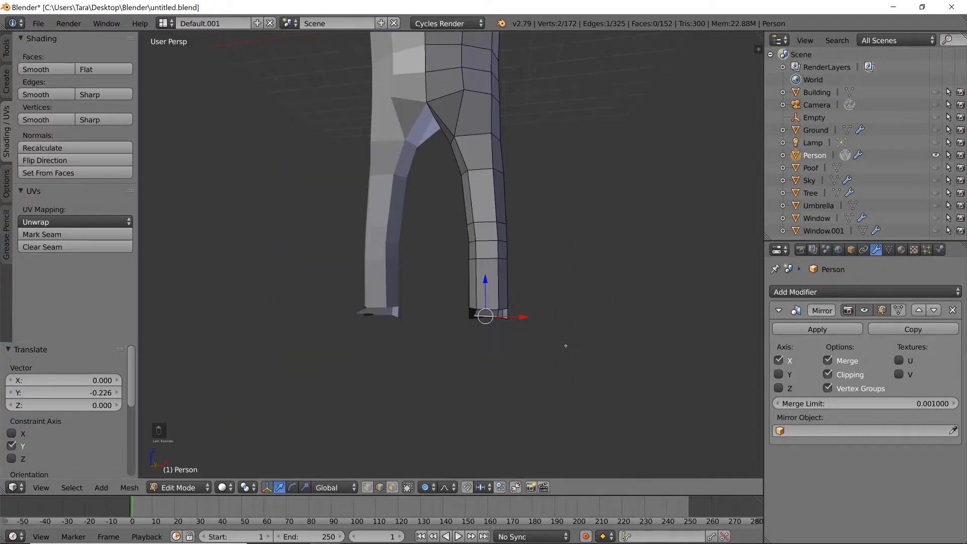
{"action": "middle_click_drag", "start_coordinate": [565, 346], "coordinate": [573, 352]}
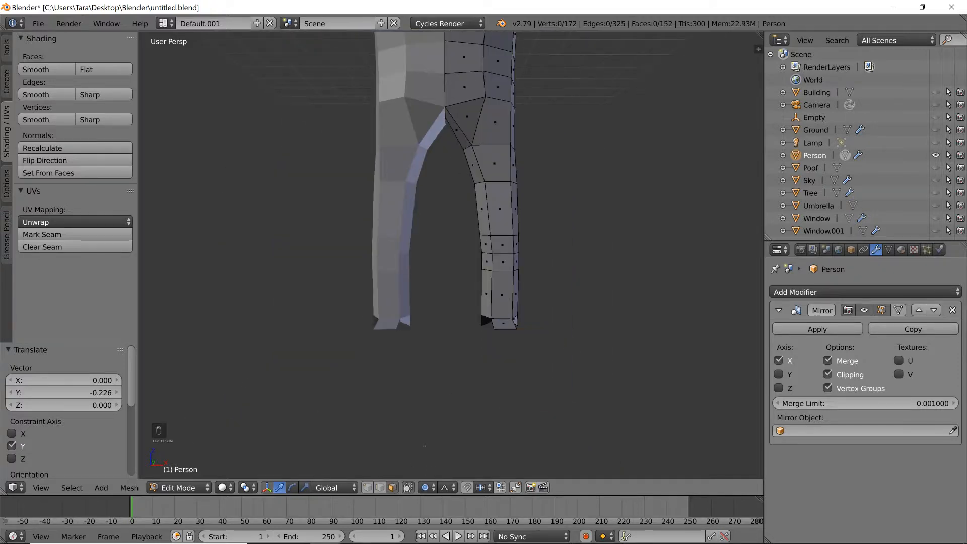
{"action": "key", "text": "a"}
{"action": "key", "text": "a"}
{"action": "key", "text": "z"}
{"action": "left_click_drag", "start_coordinate": [578, 257], "coordinate": [610, 145]}
{"action": "key", "text": "z"}
{"action": "key", "text": "s"}
{"action": "key", "text": "x"}
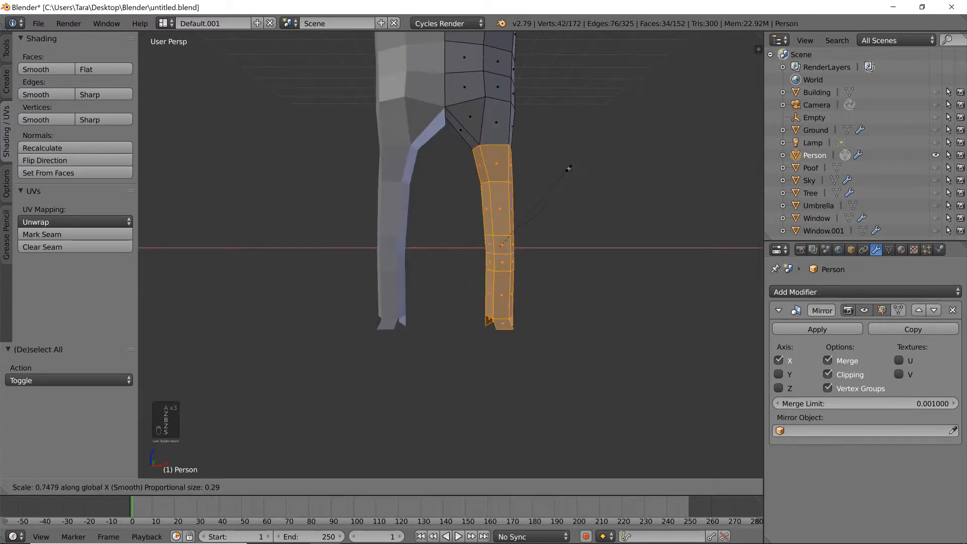
{"action": "left_click", "coordinate": [565, 164]}
Box-select the leg faces from the upper thigh loop down, scale them to about 0.8 along X, and check the figure.
{"action": "key", "text": "z"}
{"action": "key", "text": "a"}
{"action": "key", "text": "b"}
{"action": "left_click_drag", "start_coordinate": [456, 349], "coordinate": [563, 201]}
{"action": "key", "text": "z"}
{"action": "key", "text": "s"}
{"action": "key", "text": "x"}
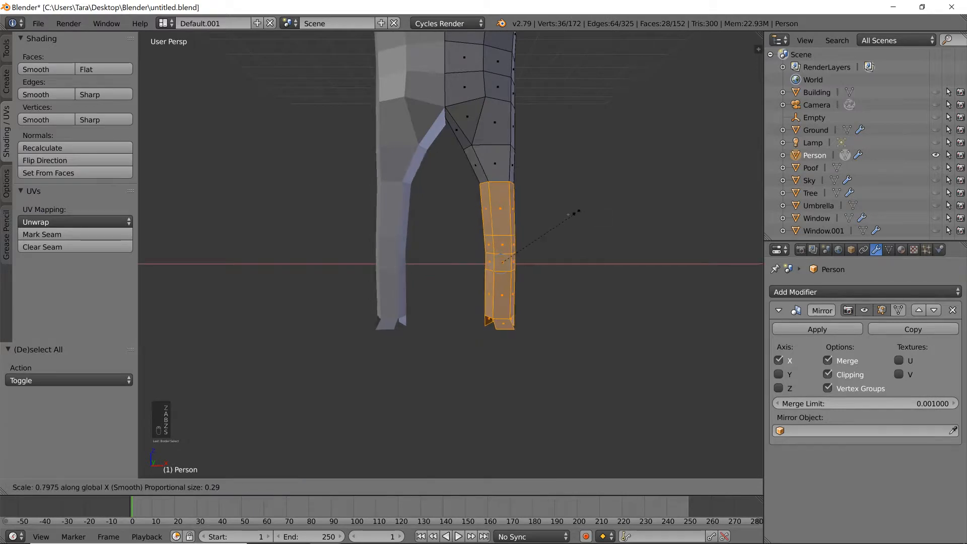
{"action": "left_click", "coordinate": [580, 211]}
{"action": "key", "text": "Tab"}
{"action": "scroll", "coordinate": [581, 211], "scroll_direction": "down", "scroll_amount": 5}
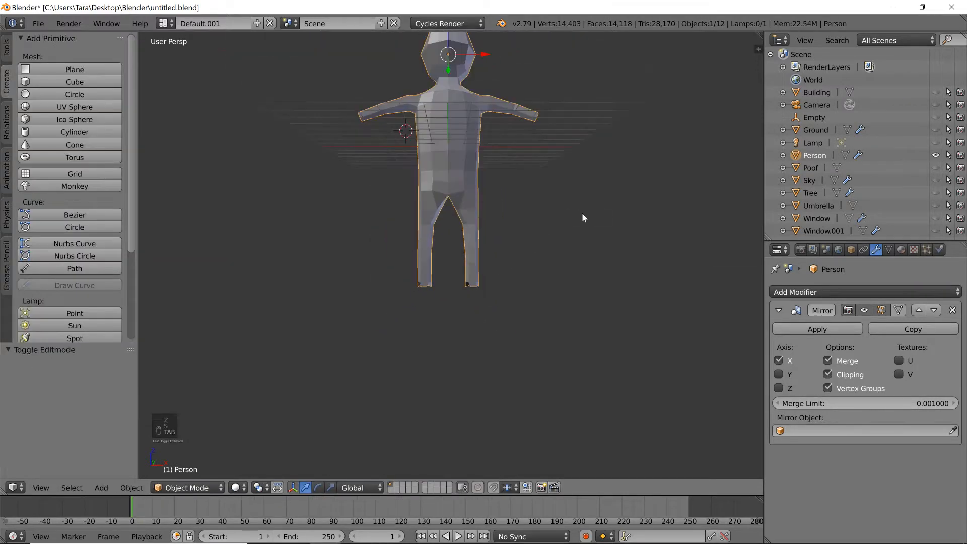
{"action": "scroll", "coordinate": [494, 259], "scroll_direction": "up", "scroll_amount": 4}
Select the front edge of the foot strip and lower it 0.086 along Z.
{"action": "key", "text": "Tab"}
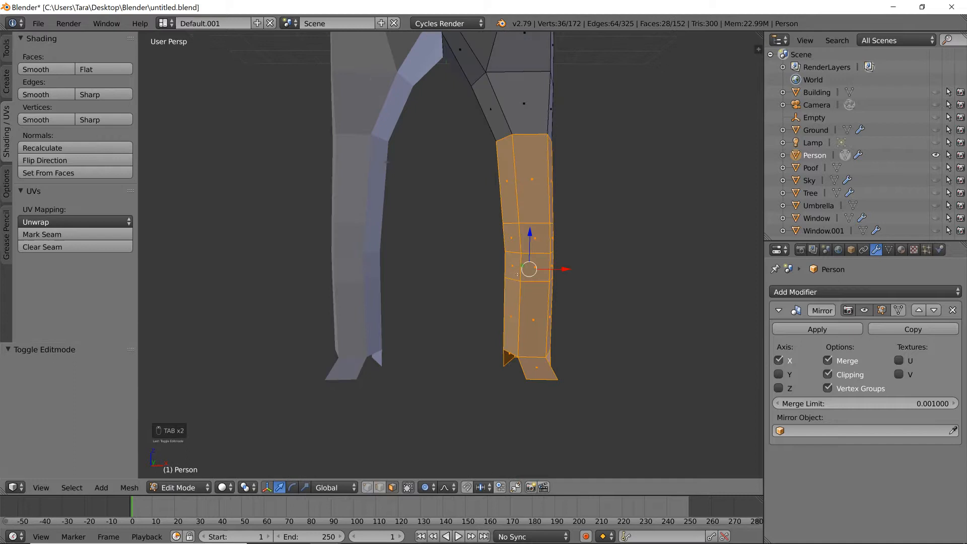
{"action": "scroll", "coordinate": [487, 263], "scroll_direction": "up", "scroll_amount": 3}
{"action": "middle_click_drag", "start_coordinate": [472, 371], "coordinate": [398, 483]}
{"action": "right_click", "coordinate": [469, 458]}
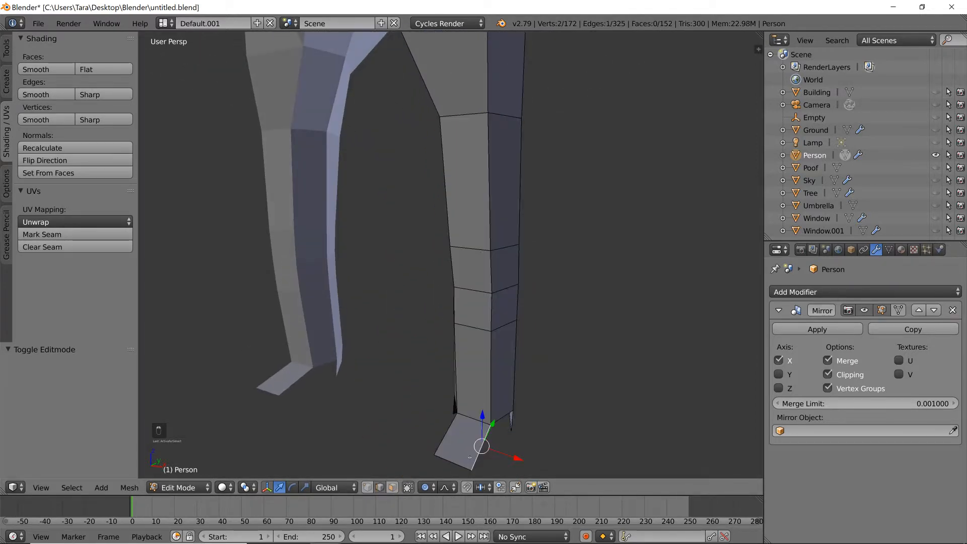
{"action": "key", "text": "z"}
{"action": "left_click", "coordinate": [450, 470]}
Select the front ankle edge and extrude it 0.356 straight down along Z.
{"action": "middle_click_drag", "start_coordinate": [456, 467], "coordinate": [424, 370]}
{"action": "scroll", "coordinate": [424, 370], "scroll_direction": "up", "scroll_amount": 3}
{"action": "middle_click_drag", "start_coordinate": [352, 356], "coordinate": [441, 355], "text": "shift"}
{"action": "middle_click_drag", "start_coordinate": [348, 355], "coordinate": [456, 388]}
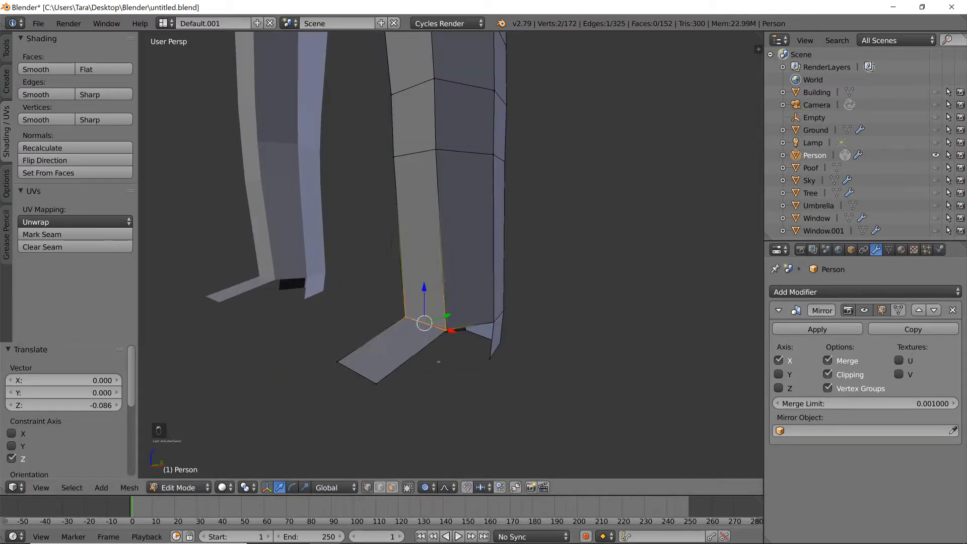
{"action": "middle_click_drag", "start_coordinate": [411, 337], "coordinate": [469, 334]}
{"action": "right_click", "coordinate": [515, 311], "text": "shift"}
{"action": "key", "text": "r"}
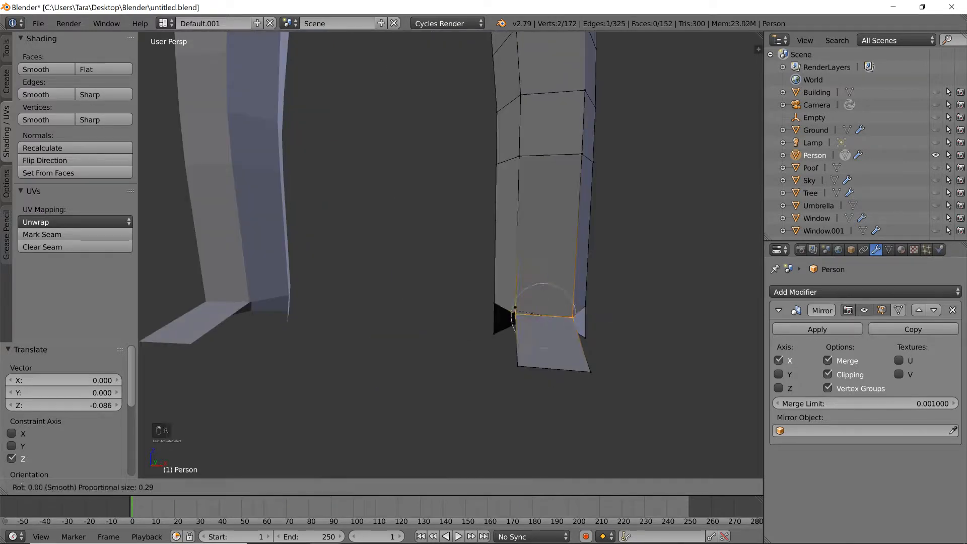
{"action": "right_click", "coordinate": [512, 323]}
{"action": "key", "text": "e"}
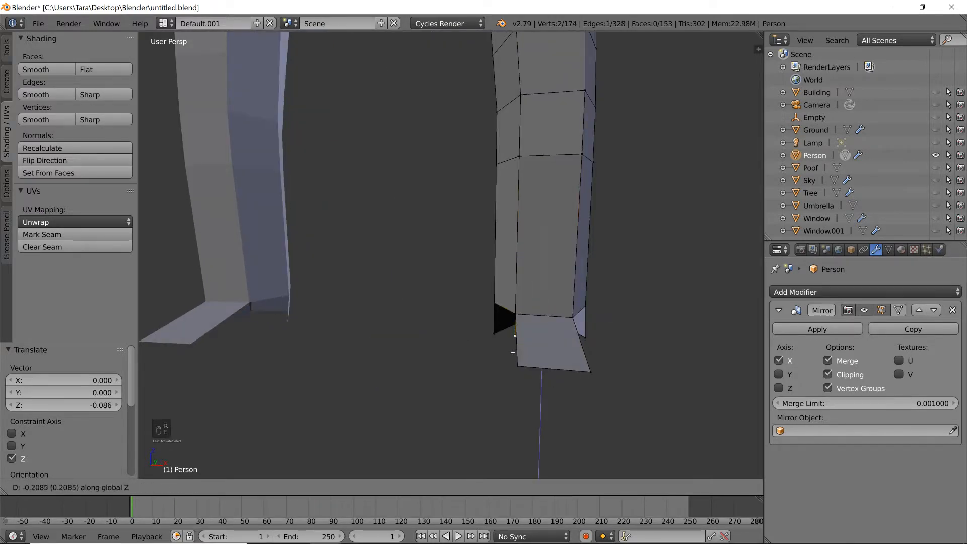
{"action": "left_click", "coordinate": [513, 365]}
Fill the gaps on both sides of the ankle with faces joining the front extrusion to the heel.
{"action": "middle_click_drag", "start_coordinate": [514, 366], "coordinate": [574, 359]}
{"action": "scroll", "coordinate": [570, 363], "scroll_direction": "up", "scroll_amount": 1}
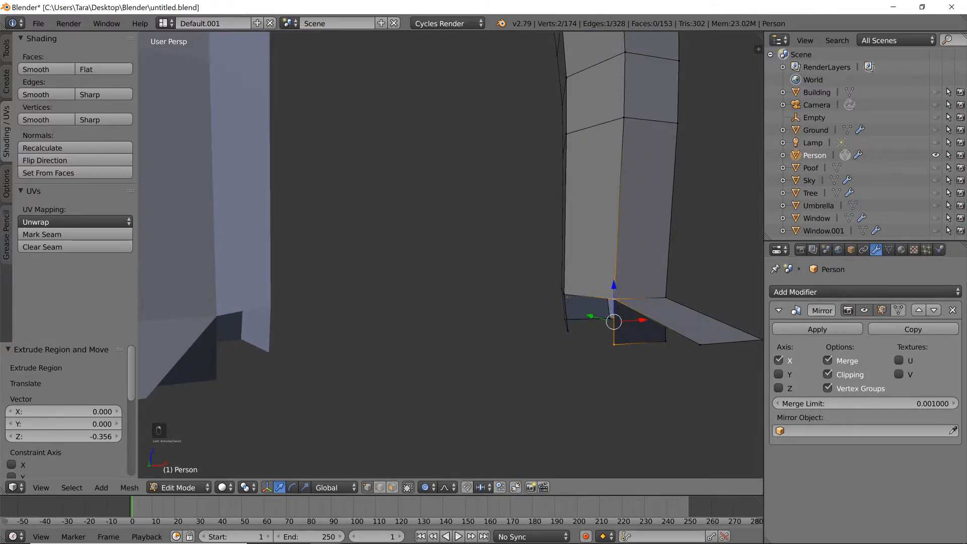
{"action": "key", "text": "f"}
{"action": "middle_click_drag", "start_coordinate": [601, 348], "coordinate": [443, 414]}
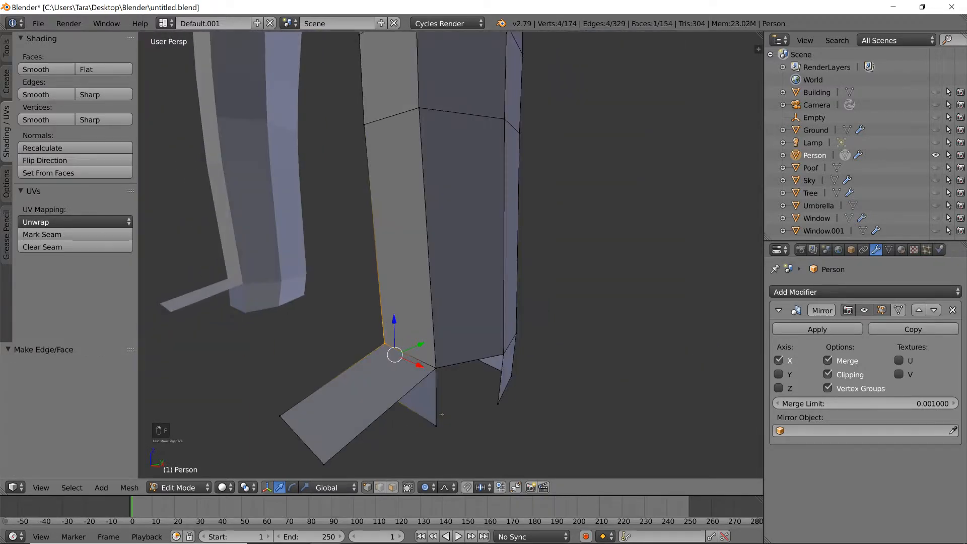
{"action": "key", "text": "f"}
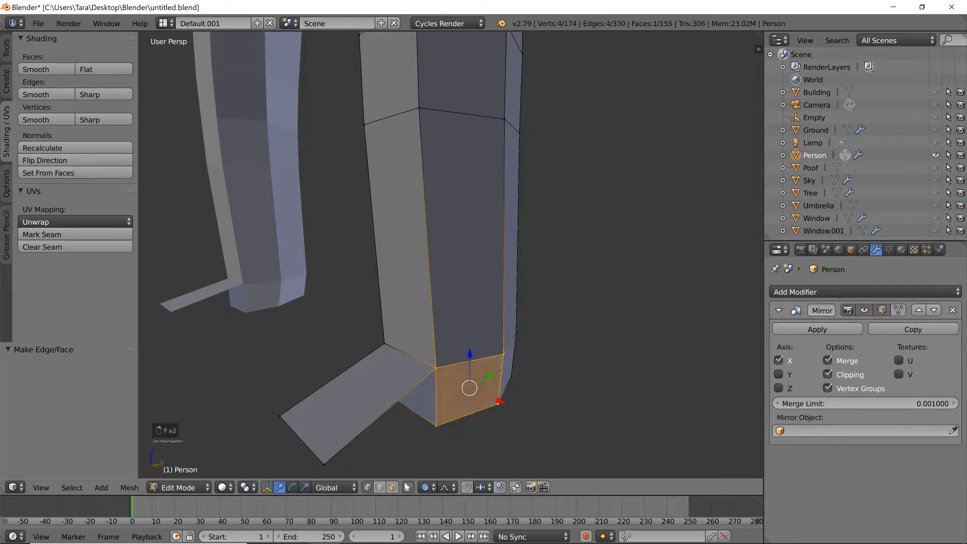
Delete the front ankle face beneath the foot strip.
{"action": "key", "text": "Delete"}
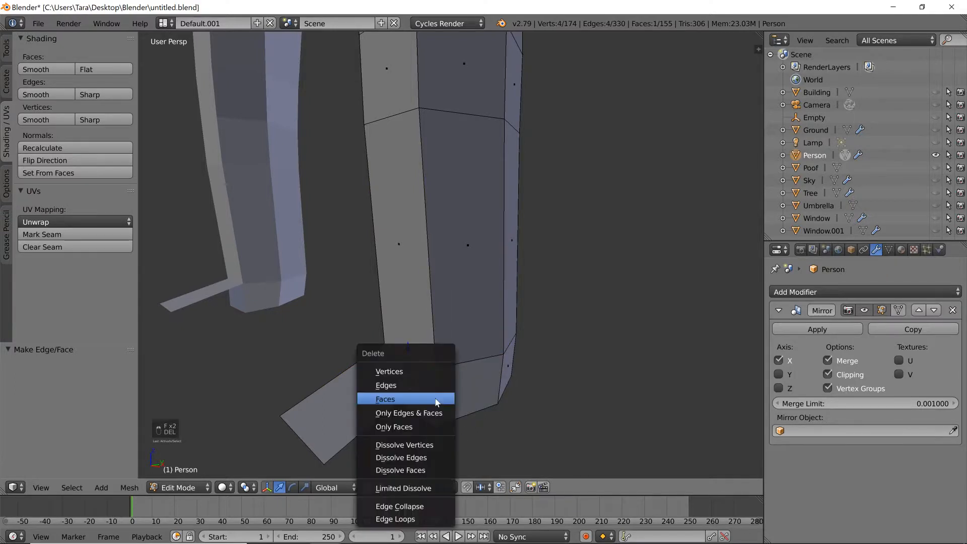
{"action": "left_click", "coordinate": [395, 397]}
{"action": "middle_click_drag", "start_coordinate": [439, 398], "coordinate": [427, 427]}
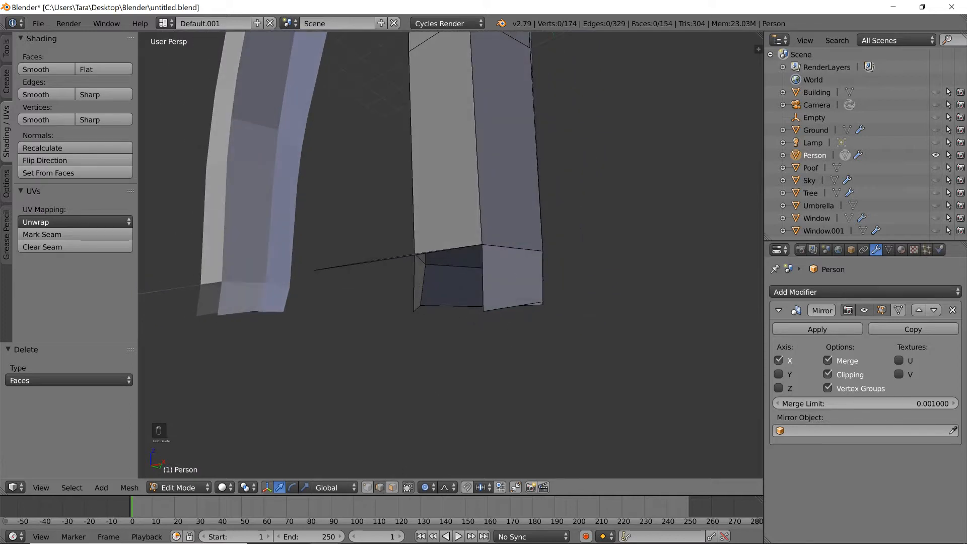
Select the two front vertical edges of the ankle's side faces and scale them by 1.368 along X.
{"action": "right_click", "coordinate": [414, 286], "text": "shift"}
{"action": "key", "text": "s"}
{"action": "right_click", "coordinate": [398, 289]}
{"action": "middle_click_drag", "start_coordinate": [398, 289], "coordinate": [482, 314]}
{"action": "key", "text": "s"}
{"action": "key", "text": "x"}
{"action": "left_click", "coordinate": [563, 340]}
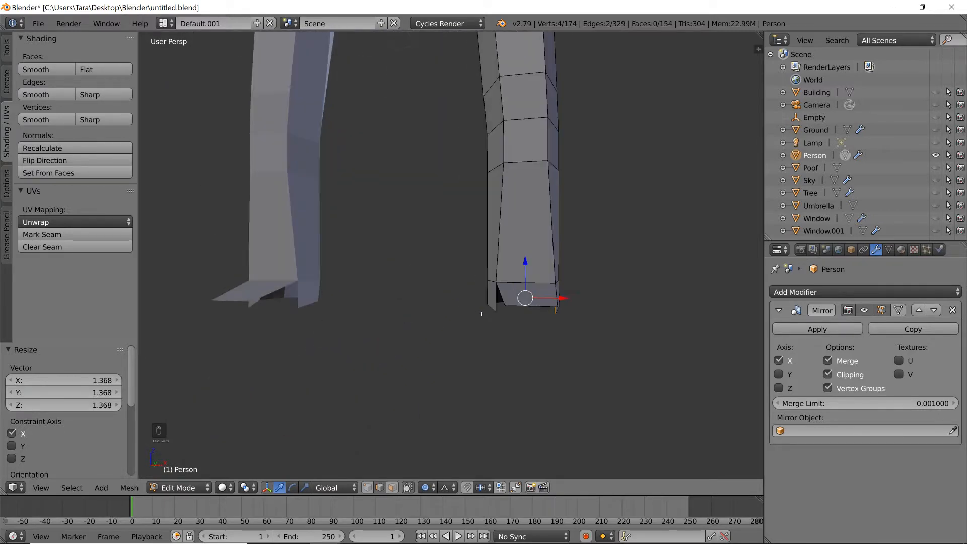
Spread the two ankle side edges further along X in two more scalings, the last by 1.102.
{"action": "key", "text": "s"}
{"action": "key", "text": "x"}
{"action": "left_click", "coordinate": [651, 297]}
{"action": "middle_click_drag", "start_coordinate": [646, 300], "coordinate": [600, 303]}
{"action": "key", "text": "s"}
{"action": "key", "text": "x"}
{"action": "left_click", "coordinate": [640, 305]}
Extrude the front edge of the foot strip downward to form the toe face.
{"action": "left_click", "coordinate": [379, 487]}
{"action": "right_click", "coordinate": [443, 226]}
{"action": "key", "text": "e"}
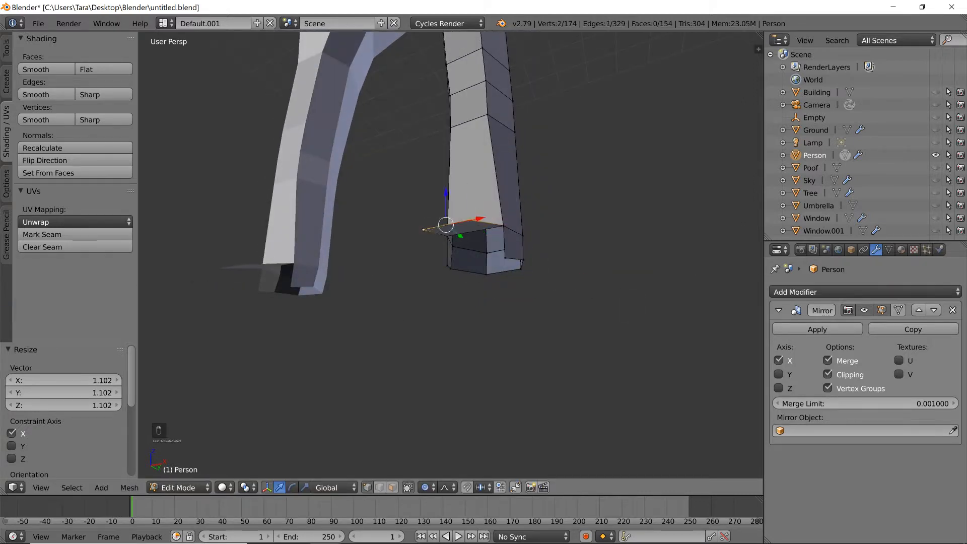
{"action": "left_click", "coordinate": [423, 259]}
Fill both sides of the foot with faces joining the toe extrusion to the ankle.
{"action": "right_click", "coordinate": [471, 255]}
{"action": "middle_click_drag", "start_coordinate": [470, 220], "coordinate": [464, 231]}
{"action": "right_click", "coordinate": [422, 287], "text": "shift"}
{"action": "right_click", "coordinate": [471, 270], "text": "shift"}
{"action": "right_click", "coordinate": [471, 303], "text": "shift"}
{"action": "key", "text": "f"}
{"action": "middle_click_drag", "start_coordinate": [454, 305], "coordinate": [516, 298]}
{"action": "right_click", "coordinate": [553, 290]}
{"action": "right_click", "coordinate": [552, 263], "text": "shift"}
{"action": "right_click", "coordinate": [599, 270], "text": "shift"}
{"action": "key", "text": "f"}
Select the bottom edges of the foot, fill the sole with a face and flatten it to 0 along Z.
{"action": "right_click", "coordinate": [602, 297]}
{"action": "middle_click_drag", "start_coordinate": [603, 297], "coordinate": [587, 280]}
{"action": "right_click", "coordinate": [544, 244], "text": "shift"}
{"action": "right_click", "coordinate": [562, 274], "text": "shift"}
{"action": "right_click", "coordinate": [583, 262], "text": "shift"}
{"action": "right_click", "coordinate": [592, 252], "text": "shift"}
{"action": "key", "text": "f"}
{"action": "key", "text": "s"}
{"action": "key", "text": "z"}
{"action": "key", "text": "0"}
{"action": "key", "text": "Return"}
Check the whole figure in Object Mode and save the file.
{"action": "middle_click_drag", "start_coordinate": [624, 233], "coordinate": [610, 292]}
{"action": "key", "text": "Tab"}
{"action": "scroll", "coordinate": [591, 276], "scroll_direction": "down", "scroll_amount": 5}
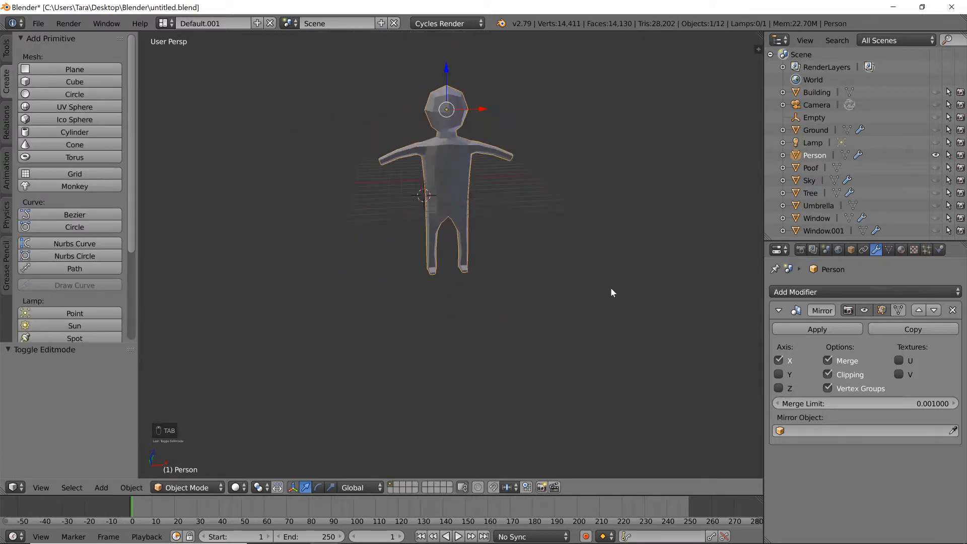
{"action": "scroll", "coordinate": [567, 263], "scroll_direction": "up", "scroll_amount": 3}
{"action": "scroll", "coordinate": [565, 258], "scroll_direction": "down", "scroll_amount": 4}
{"action": "middle_click_drag", "start_coordinate": [564, 259], "coordinate": [525, 344]}
{"action": "scroll", "coordinate": [505, 233], "scroll_direction": "up", "scroll_amount": 3}
{"action": "key", "text": "Tab"}
{"action": "scroll", "coordinate": [505, 234], "scroll_direction": "down", "scroll_amount": 2}
{"action": "scroll", "coordinate": [521, 304], "scroll_direction": "up", "scroll_amount": 2}
{"action": "scroll", "coordinate": [521, 304], "scroll_direction": "up", "scroll_amount": 3}
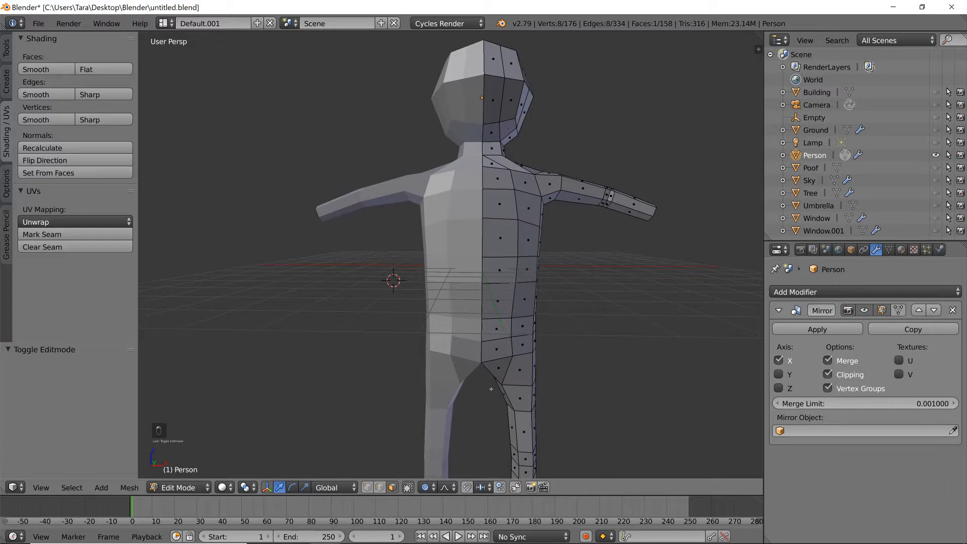
{"action": "scroll", "coordinate": [491, 389], "scroll_direction": "down", "scroll_amount": 5}
{"action": "key", "text": "Tab"}
{"action": "key", "text": "ctrl+s"}
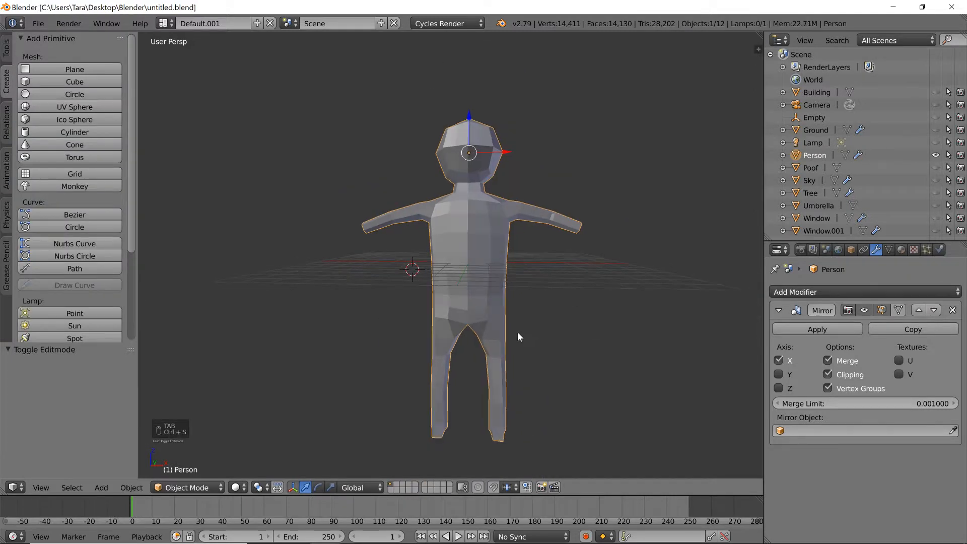
Launch a second Blender instance, open the recent tutorial head file and look over its model.
{"action": "middle_click_drag", "start_coordinate": [519, 333], "coordinate": [508, 336]}
{"action": "left_click", "coordinate": [38, 23]}
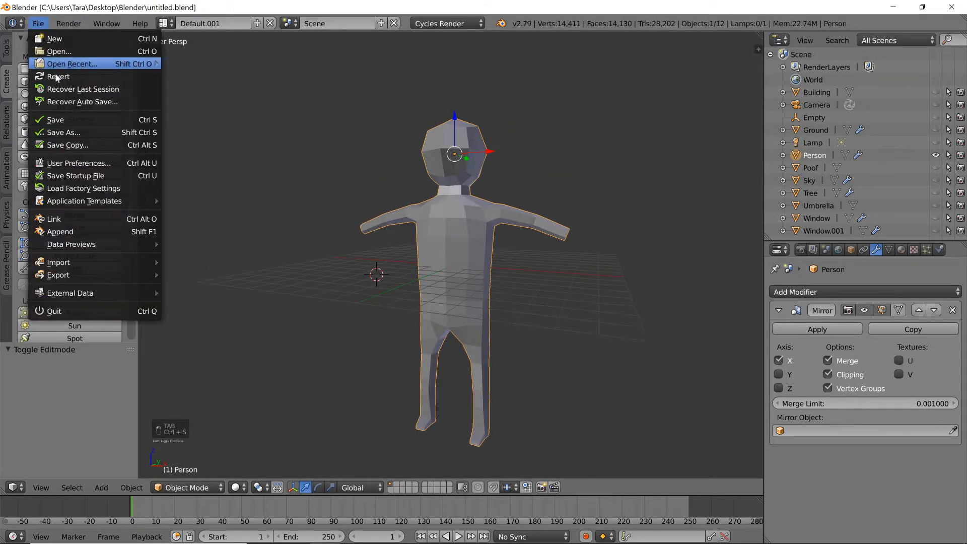
{"action": "mouse_move", "coordinate": [72, 63]}
{"action": "key", "text": "super"}
{"action": "type", "text": "blend"}
{"action": "key", "text": "Return"}
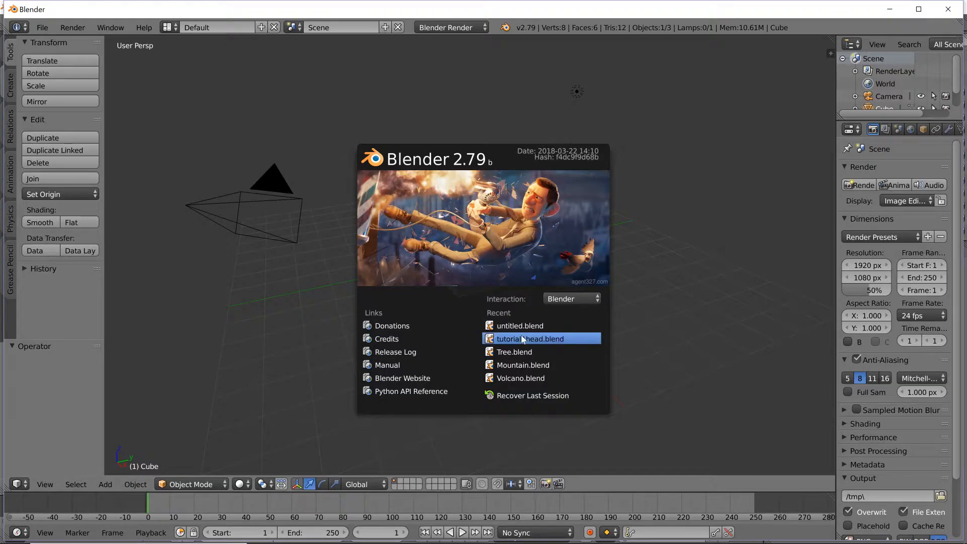
{"action": "left_click", "coordinate": [524, 339]}
{"action": "middle_click_drag", "start_coordinate": [460, 221], "coordinate": [493, 224]}
{"action": "scroll", "coordinate": [498, 207], "scroll_direction": "down", "scroll_amount": 3}
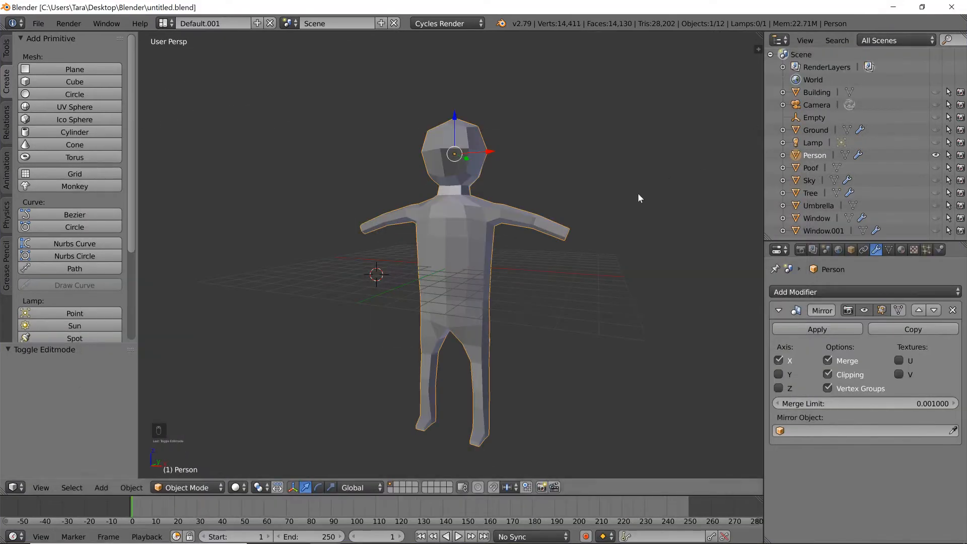
Return to the person model, enter Edit Mode and clear the mesh selection.
{"action": "scroll", "coordinate": [477, 268], "scroll_direction": "up", "scroll_amount": 4}
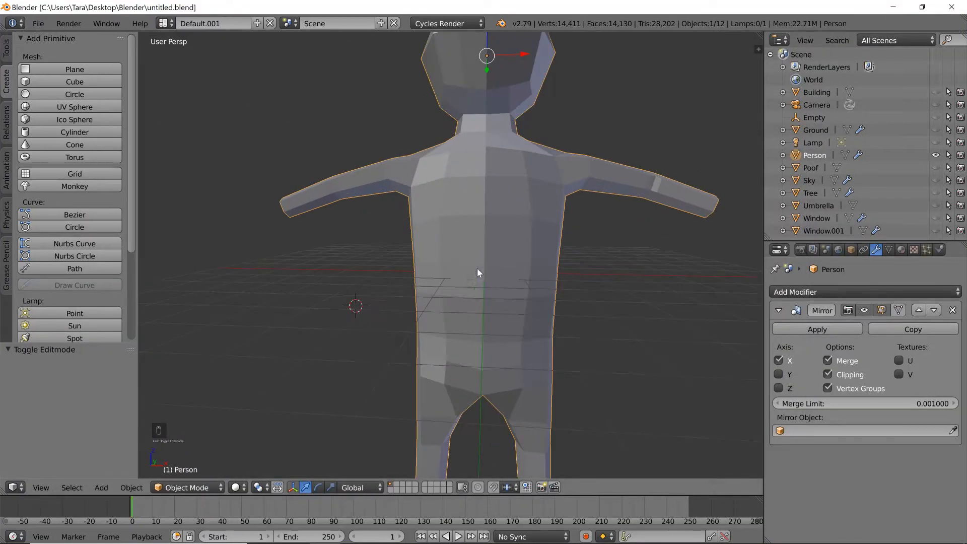
{"action": "key", "text": "Tab"}
{"action": "middle_click_drag", "start_coordinate": [476, 268], "coordinate": [476, 260]}
{"action": "scroll", "coordinate": [476, 261], "scroll_direction": "down", "scroll_amount": 5}
{"action": "key", "text": "a"}
{"action": "key", "text": "a"}
{"action": "key", "text": "a"}
{"action": "key", "text": "a"}
{"action": "key", "text": "a"}
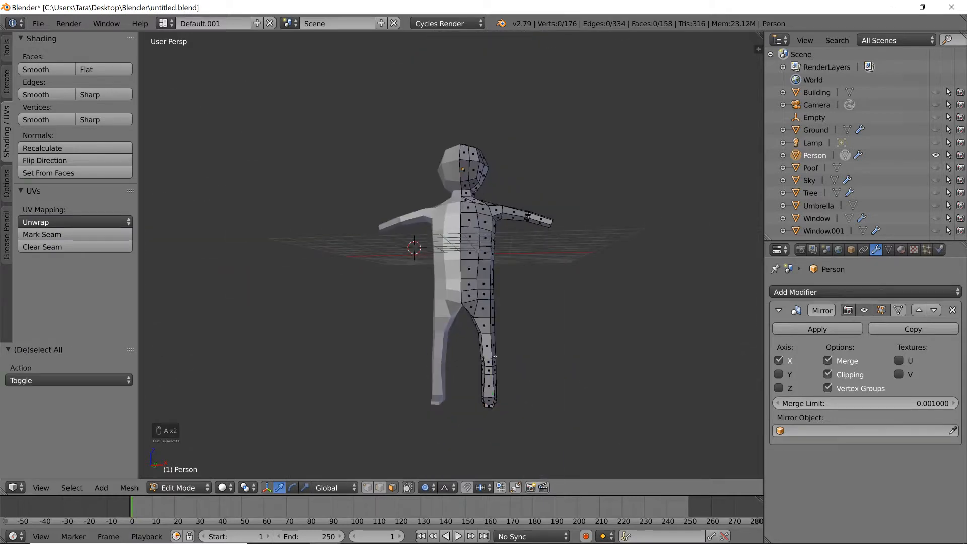
{"action": "key", "text": "z"}
{"action": "key", "text": "b"}
{"action": "left_click_drag", "start_coordinate": [431, 428], "coordinate": [544, 301]}
{"action": "key", "text": "z"}
{"action": "key", "text": "g"}
{"action": "key", "text": "z"}
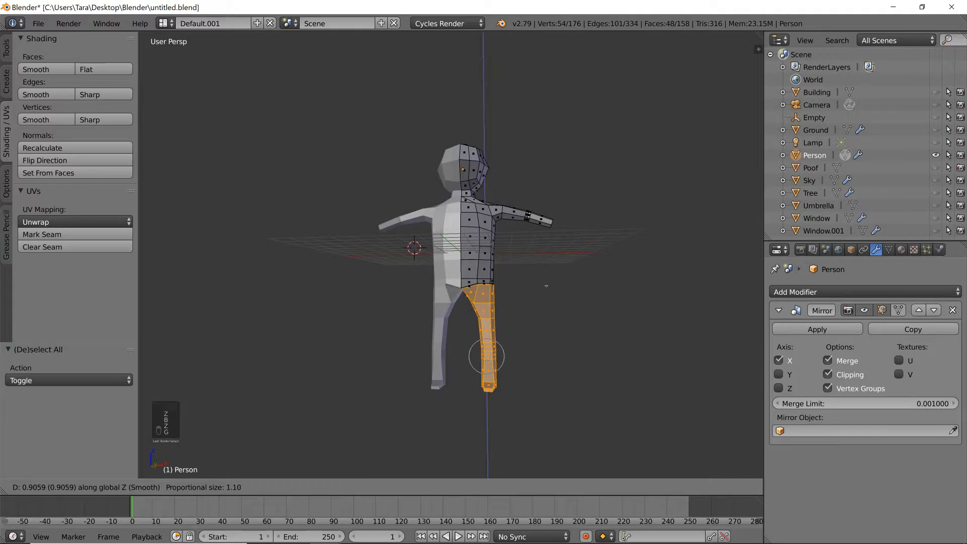
{"action": "scroll", "coordinate": [547, 286], "scroll_direction": "down", "scroll_amount": 10}
{"action": "scroll", "coordinate": [547, 285], "scroll_direction": "up", "scroll_amount": 3}
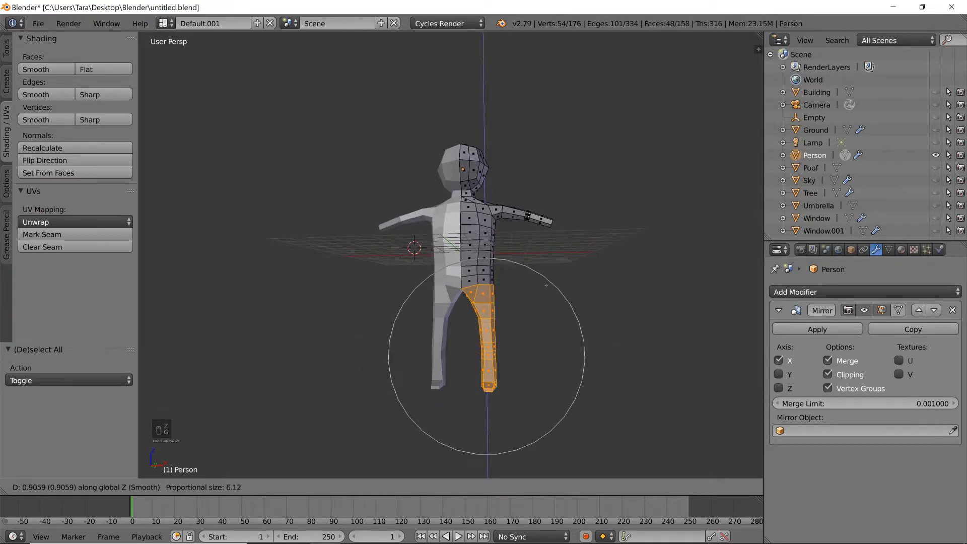
{"action": "right_click", "coordinate": [438, 235]}
Box-select the head, arms and upper torso through the mesh and hide them.
{"action": "key", "text": "z"}
{"action": "key", "text": "a"}
{"action": "middle_click_drag", "start_coordinate": [441, 236], "coordinate": [429, 234]}
{"action": "key", "text": "b"}
{"action": "left_click_drag", "start_coordinate": [428, 231], "coordinate": [649, 84]}
{"action": "mouse_move", "coordinate": [599, 233]}
{"action": "middle_mouse_down"}
{"action": "mouse_move", "coordinate": [381, 221]}
{"action": "mouse_move", "coordinate": [465, 202]}
{"action": "mouse_move", "coordinate": [483, 235]}
{"action": "middle_mouse_up"}
{"action": "scroll", "coordinate": [380, 222], "scroll_direction": "up", "scroll_amount": 2}
{"action": "key", "text": "h"}
{"action": "key", "text": "z"}
Box-select the leg through the mesh and raise it 1.681 along Z with smooth proportional falloff of size 6.12.
{"action": "scroll", "coordinate": [483, 235], "scroll_direction": "down", "scroll_amount": 2}
{"action": "scroll", "coordinate": [482, 235], "scroll_direction": "down", "scroll_amount": 2}
{"action": "mouse_move", "coordinate": [549, 300]}
{"action": "middle_mouse_down"}
{"action": "mouse_move", "coordinate": [578, 240]}
{"action": "mouse_move", "coordinate": [573, 250]}
{"action": "middle_mouse_up"}
{"action": "key", "text": "z"}
{"action": "scroll", "coordinate": [578, 240], "scroll_direction": "up", "scroll_amount": 2}
{"action": "key", "text": "z"}
{"action": "key", "text": "z"}
{"action": "key", "text": "b"}
{"action": "left_click_drag", "start_coordinate": [507, 134], "coordinate": [713, 421]}
{"action": "key", "text": "z"}
{"action": "key", "text": "g"}
{"action": "key", "text": "z"}
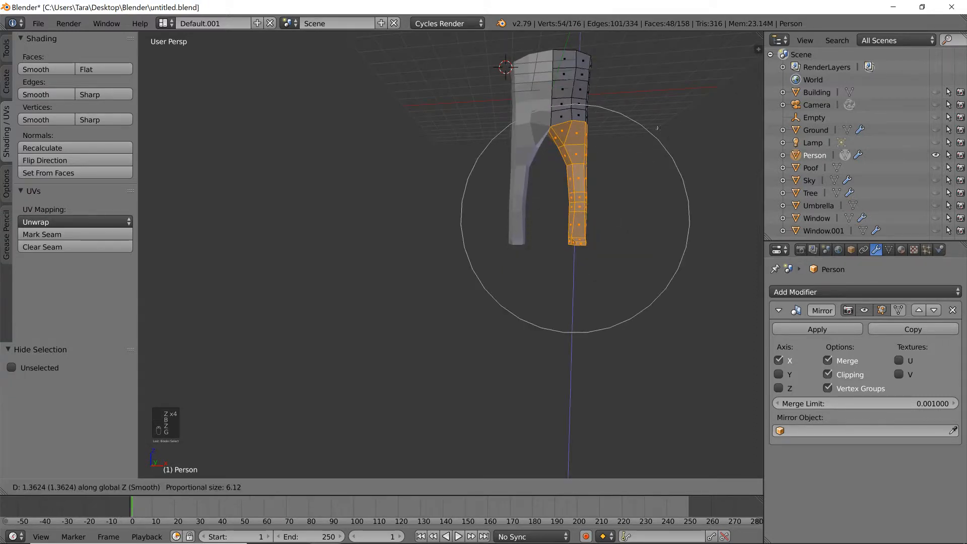
{"action": "left_click", "coordinate": [631, 145]}
{"action": "scroll", "coordinate": [632, 145], "scroll_direction": "down", "scroll_amount": 2}
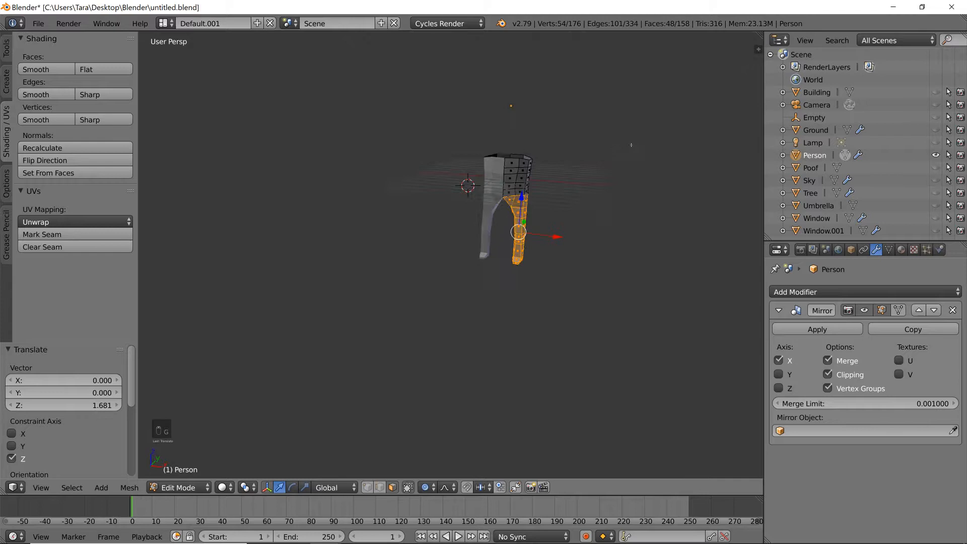
Reveal the hidden upper body and return to Object Mode to review the figure's proportions.
{"action": "key", "text": "a"}
{"action": "key", "text": "a"}
{"action": "key", "text": "a"}
{"action": "key", "text": "alt+h"}
{"action": "scroll", "coordinate": [558, 116], "scroll_direction": "up", "scroll_amount": 3}
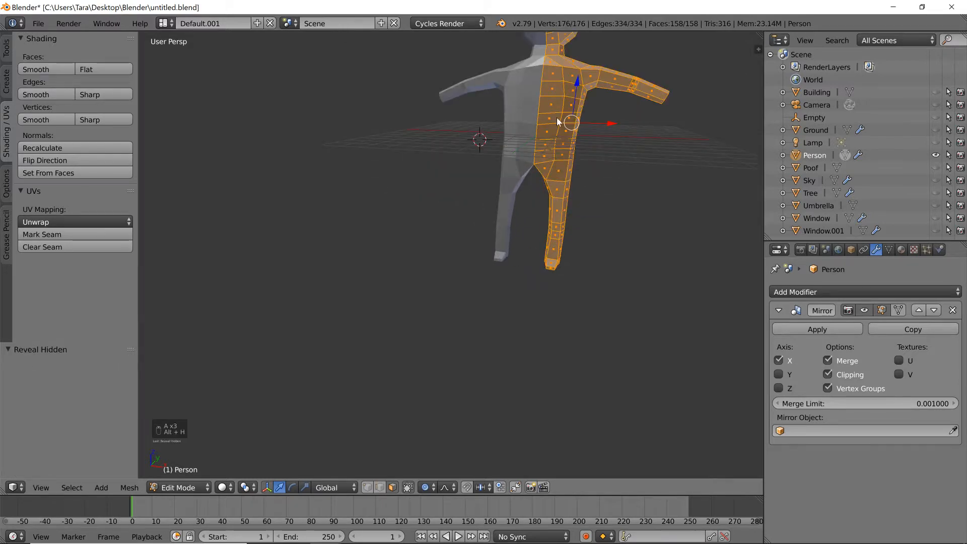
{"action": "key", "text": "Tab"}
{"action": "scroll", "coordinate": [557, 117], "scroll_direction": "down", "scroll_amount": 3}
{"action": "middle_click_drag", "start_coordinate": [557, 117], "coordinate": [537, 145]}
{"action": "scroll", "coordinate": [539, 136], "scroll_direction": "up", "scroll_amount": 3}
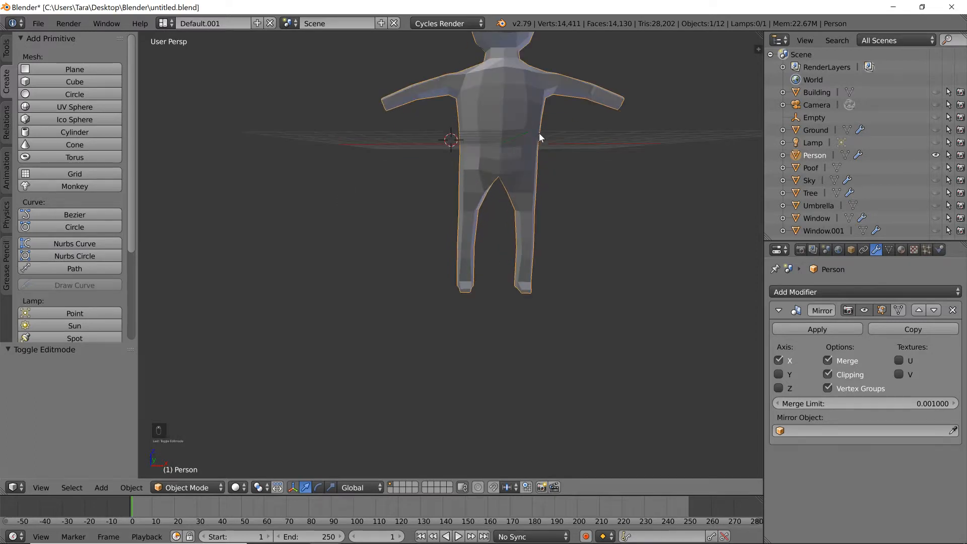
{"action": "scroll", "coordinate": [524, 128], "scroll_direction": "down", "scroll_amount": 3}
{"action": "middle_click_drag", "start_coordinate": [522, 129], "coordinate": [543, 222]}
{"action": "scroll", "coordinate": [524, 119], "scroll_direction": "up", "scroll_amount": 3}
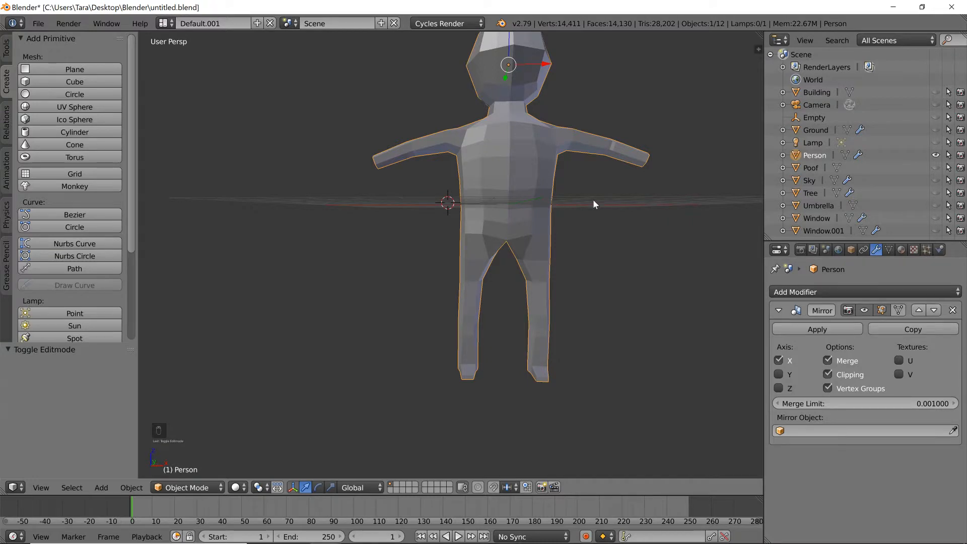
In vertex editing, move a lower-back vertex about -0.062 along Y with proportional size 0.47.
{"action": "key", "text": "Tab"}
{"action": "scroll", "coordinate": [593, 201], "scroll_direction": "up", "scroll_amount": 6}
{"action": "middle_click_drag", "start_coordinate": [530, 200], "coordinate": [484, 212]}
{"action": "left_click", "coordinate": [367, 487]}
{"action": "left_click", "coordinate": [418, 213]}
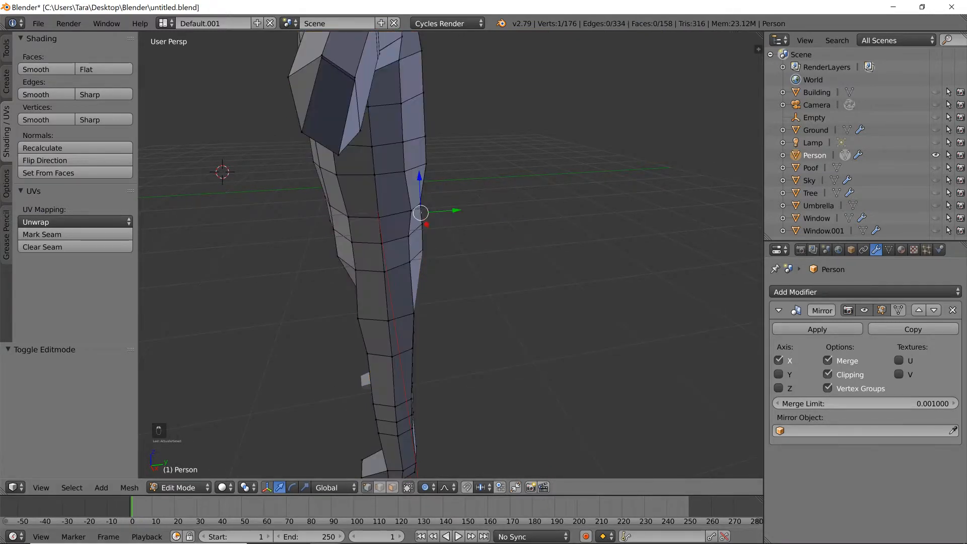
{"action": "key", "text": "g"}
{"action": "key", "text": "x"}
{"action": "scroll", "coordinate": [564, 206], "scroll_direction": "up", "scroll_amount": 3}
{"action": "scroll", "coordinate": [564, 207], "scroll_direction": "up", "scroll_amount": 8}
{"action": "right_click", "coordinate": [565, 206]}
{"action": "key", "text": "g"}
{"action": "key", "text": "y"}
{"action": "scroll", "coordinate": [553, 209], "scroll_direction": "up", "scroll_amount": 9}
{"action": "scroll", "coordinate": [561, 207], "scroll_direction": "up", "scroll_amount": 3}
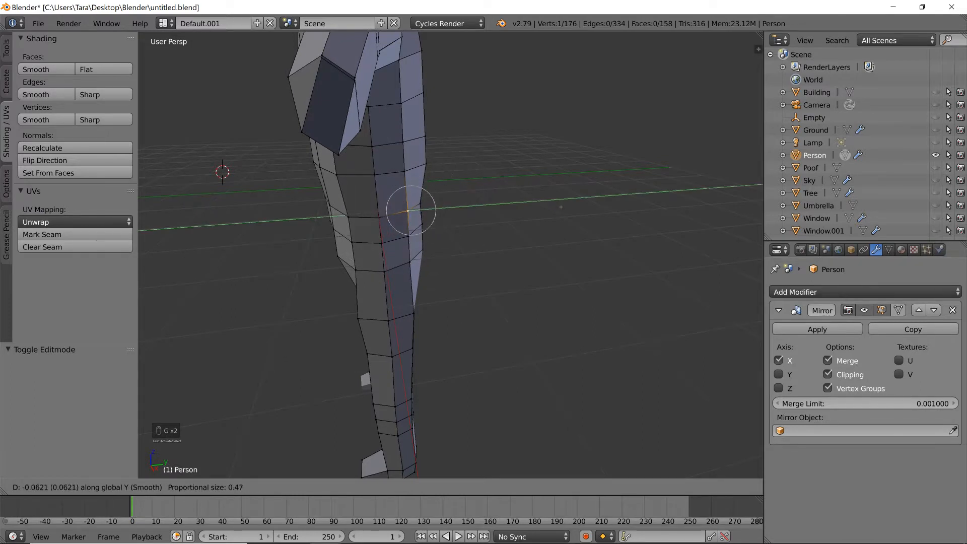
{"action": "left_click", "coordinate": [560, 207]}
Select a lower-back vertex and move it 0.057 along Y.
{"action": "right_click", "coordinate": [420, 198]}
{"action": "key", "text": "g"}
{"action": "key", "text": "y"}
{"action": "right_click", "coordinate": [423, 198]}
{"action": "key", "text": "g"}
{"action": "key", "text": "y"}
{"action": "left_click", "coordinate": [427, 197]}
Add the neighbouring lower-back vertex to the selection and move both 0.100 along Y.
{"action": "mouse_move", "coordinate": [427, 197]}
{"action": "middle_mouse_down"}
{"action": "mouse_move", "coordinate": [435, 184]}
{"action": "mouse_move", "coordinate": [412, 186]}
{"action": "middle_mouse_up"}
{"action": "right_click", "coordinate": [406, 175], "text": "shift"}
{"action": "key", "text": "g"}
{"action": "key", "text": "y"}
{"action": "right_click", "coordinate": [410, 174]}
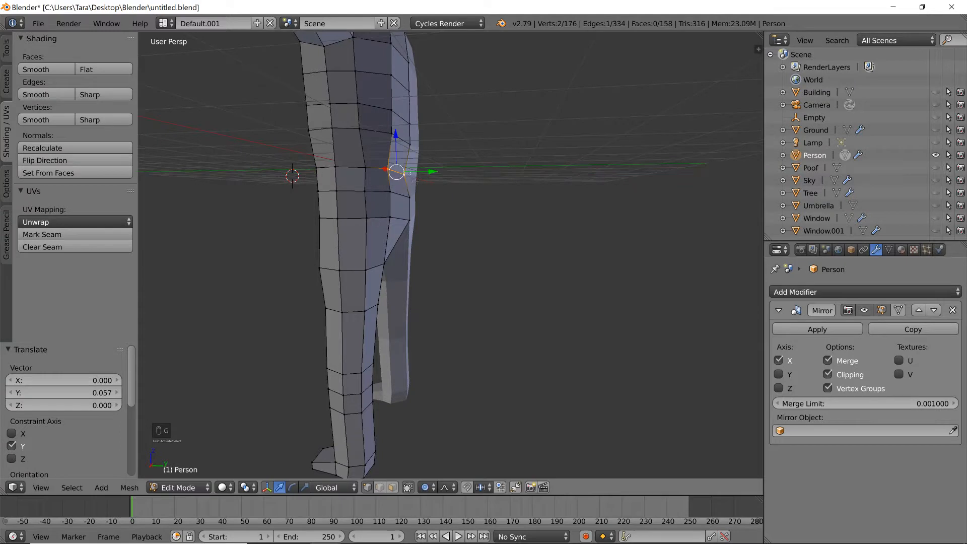
{"action": "middle_click_drag", "start_coordinate": [410, 175], "coordinate": [415, 182]}
{"action": "key", "text": "g"}
{"action": "key", "text": "y"}
{"action": "left_click", "coordinate": [417, 182]}
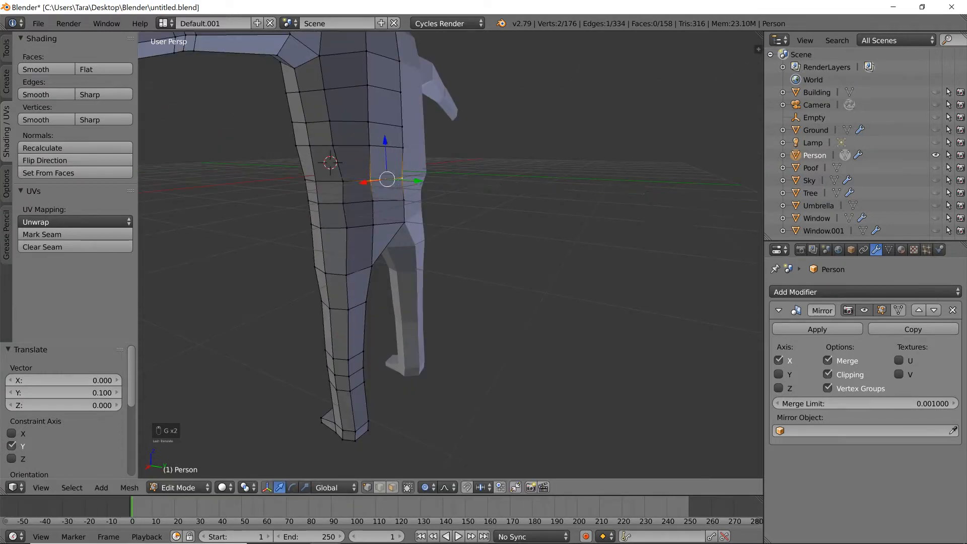
Select a vertex on the outer side of the torso and move it horizontally, locked to the XY plane.
{"action": "scroll", "coordinate": [410, 180], "scroll_direction": "up", "scroll_amount": 2}
{"action": "right_click", "coordinate": [272, 135]}
{"action": "middle_click_drag", "start_coordinate": [272, 135], "coordinate": [315, 156]}
{"action": "key", "text": "g"}
{"action": "key", "text": "shift+z"}
{"action": "left_click", "coordinate": [318, 158]}
Select the vertex at the outer back of the waist and move it -0.064 along Y.
{"action": "right_click", "coordinate": [385, 173]}
{"action": "key", "text": "g"}
{"action": "key", "text": "x"}
{"action": "right_click", "coordinate": [381, 172]}
{"action": "key", "text": "g"}
{"action": "key", "text": "y"}
{"action": "left_click", "coordinate": [376, 172]}
{"action": "scroll", "coordinate": [412, 214], "scroll_direction": "down", "scroll_amount": 5}
{"action": "middle_click_drag", "start_coordinate": [412, 215], "coordinate": [488, 233]}
{"action": "scroll", "coordinate": [615, 242], "scroll_direction": "up", "scroll_amount": 2}
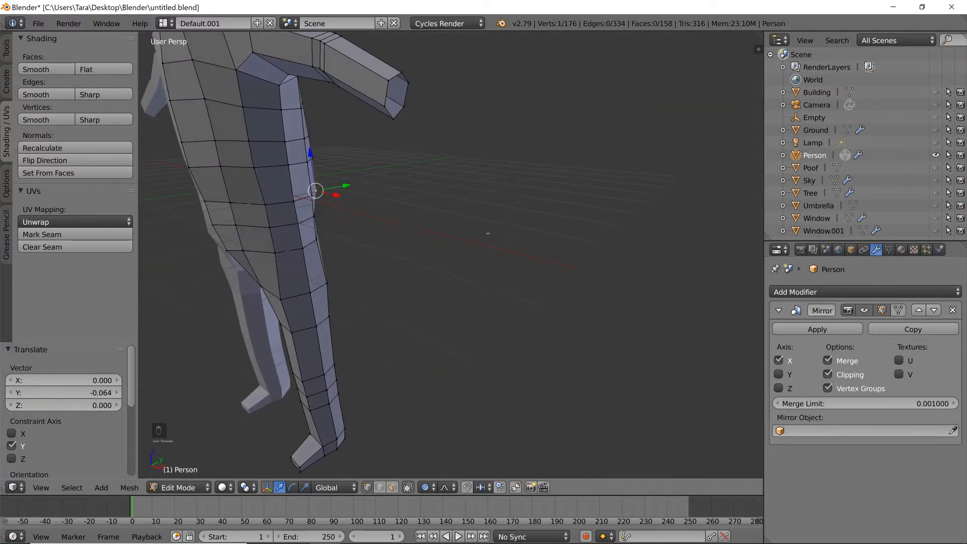
Switch to edge selection and select the open edge loop at the end of the arm.
{"action": "middle_click_drag", "start_coordinate": [448, 200], "coordinate": [340, 258]}
{"action": "left_click", "coordinate": [391, 488]}
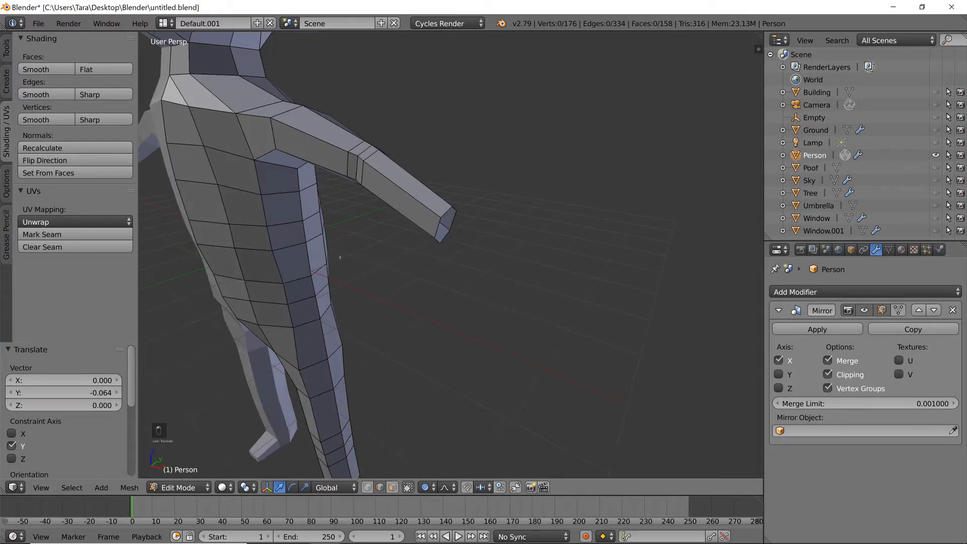
{"action": "left_click", "coordinate": [65, 487]}
{"action": "left_click", "coordinate": [112, 245]}
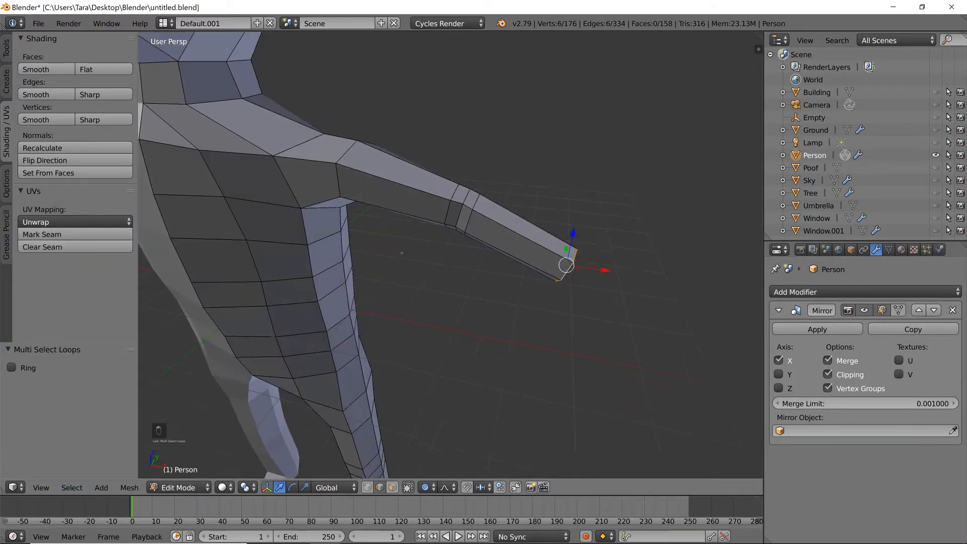
Try to extrude the arm's open end loop freely without an axis constraint.
{"action": "key", "text": "e"}
{"action": "left_click", "coordinate": [417, 262]}
{"action": "middle_click_drag", "start_coordinate": [417, 261], "coordinate": [589, 256]}
{"action": "key", "text": "ctrl+z"}
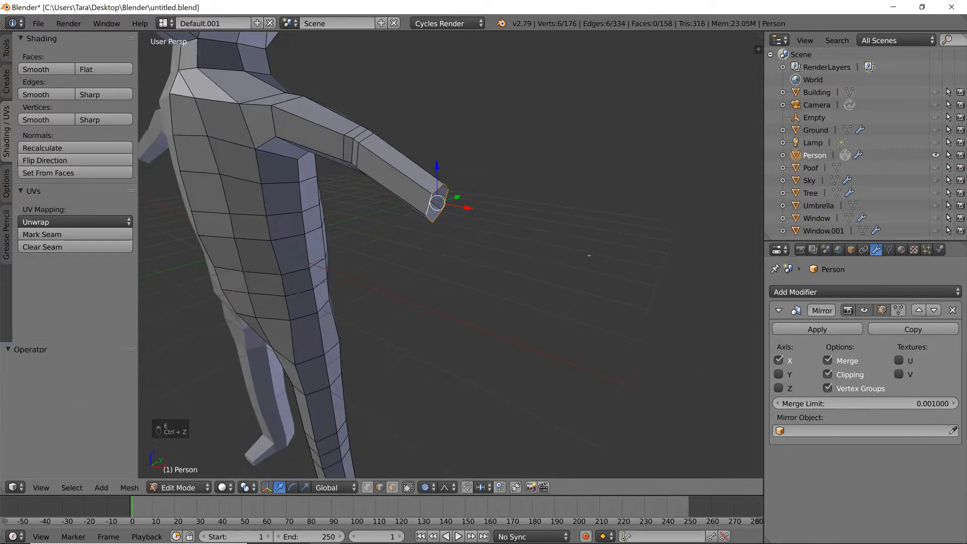
Extrude the arm's end loop 0.255 along X and move it -0.092 along Z to start the hand.
{"action": "key", "text": "e"}
{"action": "key", "text": "x"}
{"action": "left_click", "coordinate": [603, 262]}
{"action": "key", "text": "g"}
{"action": "key", "text": "z"}
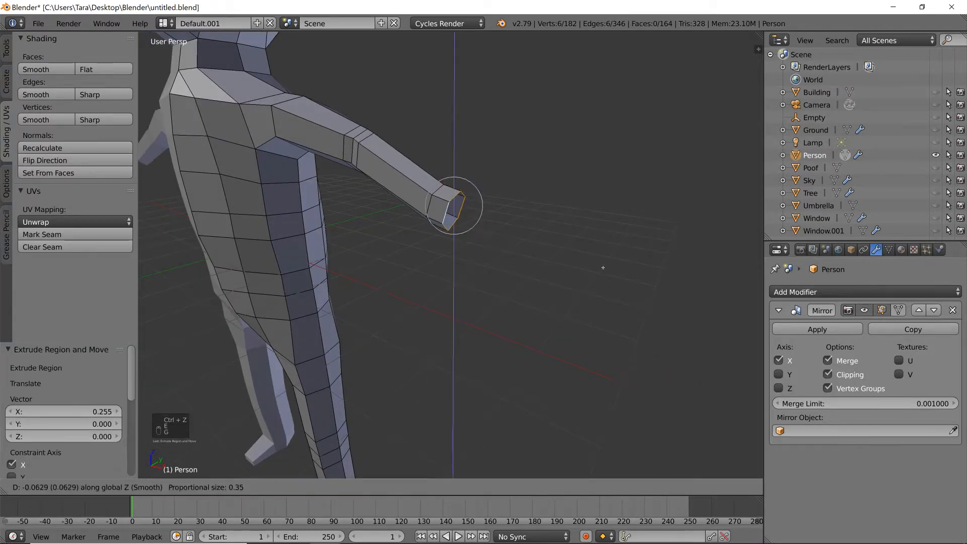
{"action": "left_click", "coordinate": [583, 270]}
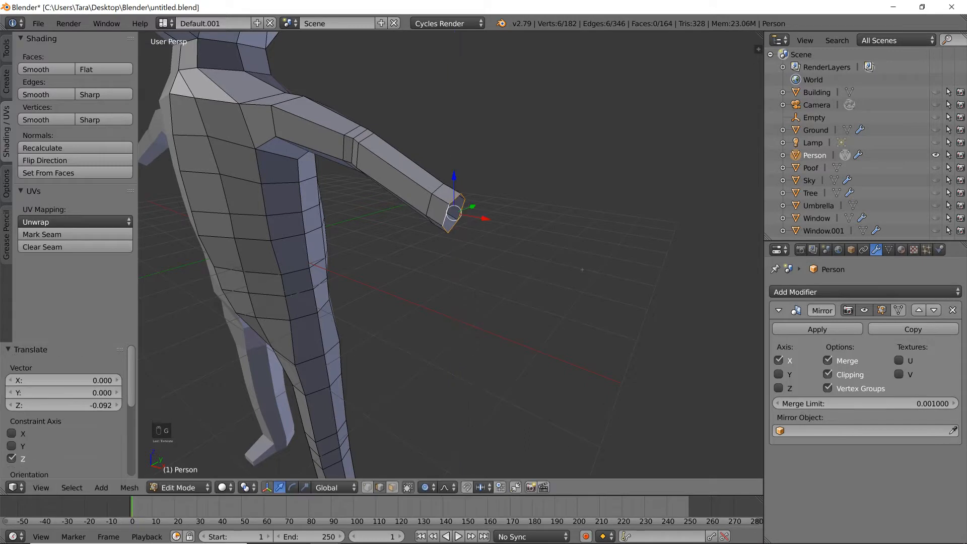
{"action": "middle_click_drag", "start_coordinate": [583, 270], "coordinate": [545, 272]}
{"action": "key", "text": "s"}
{"action": "key", "text": "z"}
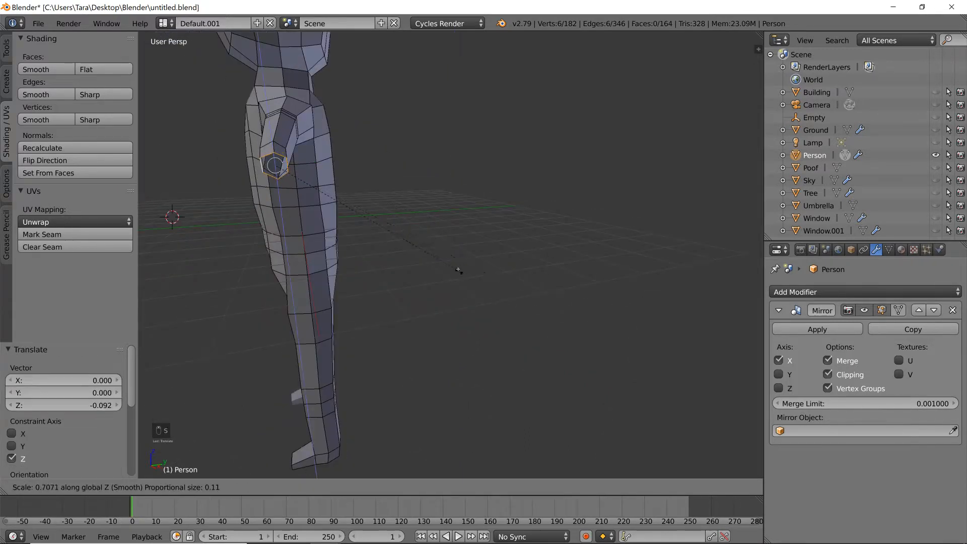
{"action": "right_click", "coordinate": [462, 269]}
Scale the hand's end loop by 0.651 along Y.
{"action": "middle_click_drag", "start_coordinate": [469, 270], "coordinate": [473, 272]}
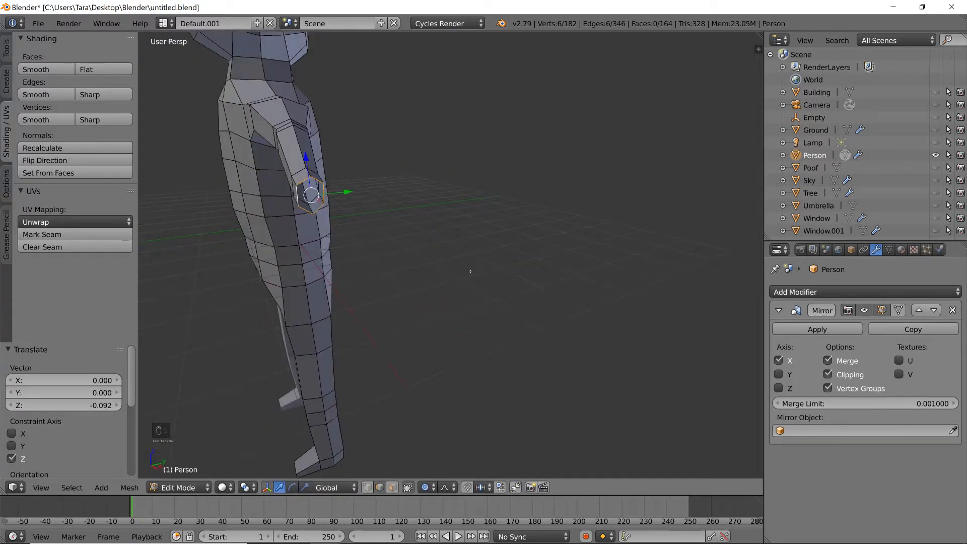
{"action": "key", "text": "s"}
{"action": "key", "text": "y"}
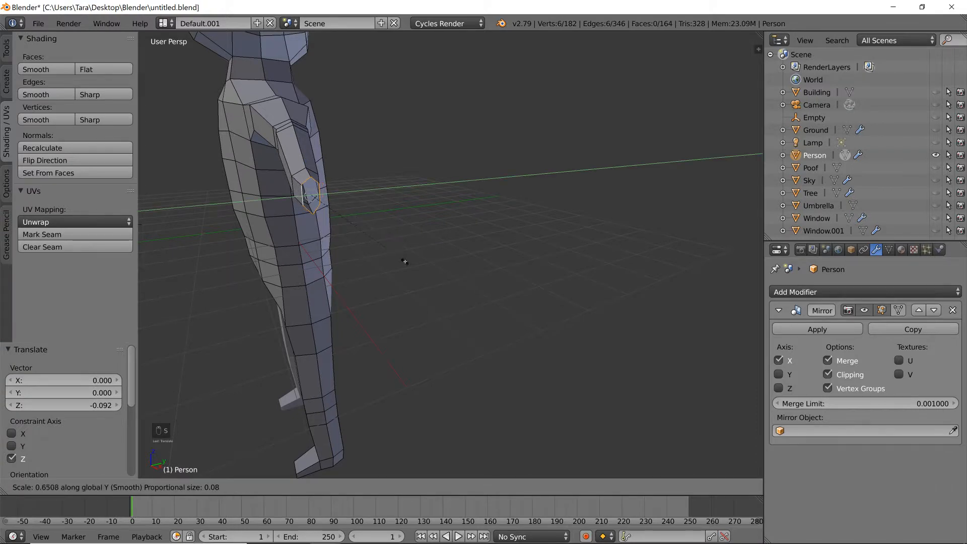
{"action": "left_click", "coordinate": [405, 262]}
{"action": "middle_click_drag", "start_coordinate": [404, 263], "coordinate": [443, 270]}
{"action": "scroll", "coordinate": [499, 320], "scroll_direction": "up", "scroll_amount": 3}
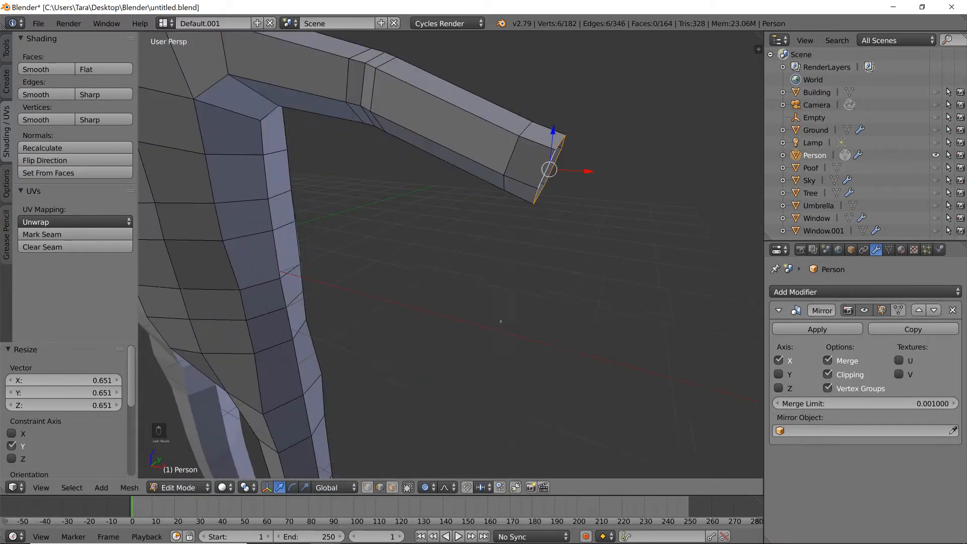
Try to rip the upper corner vertex of the hand's open end away from the mesh.
{"action": "right_click", "coordinate": [530, 164]}
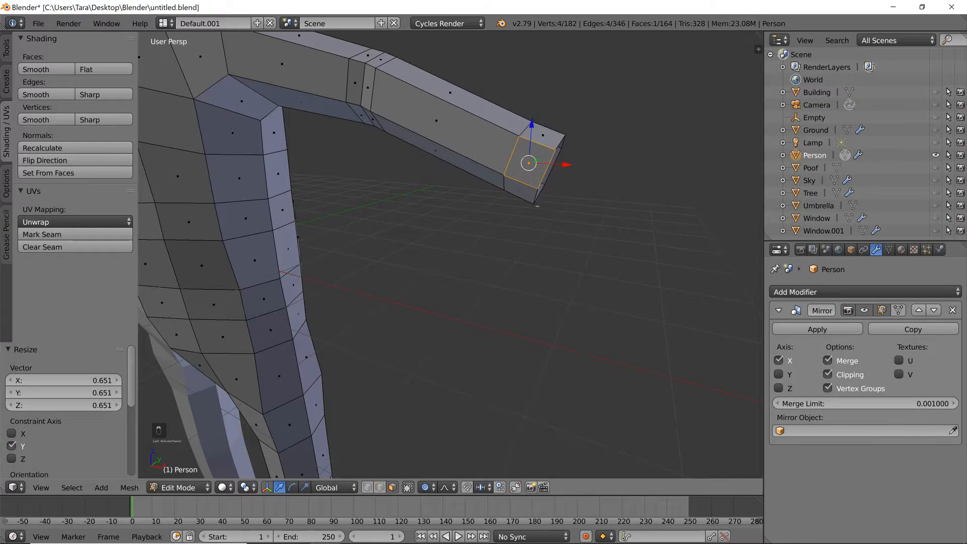
{"action": "middle_click_drag", "start_coordinate": [537, 207], "coordinate": [462, 306]}
{"action": "scroll", "coordinate": [552, 192], "scroll_direction": "up", "scroll_amount": 3}
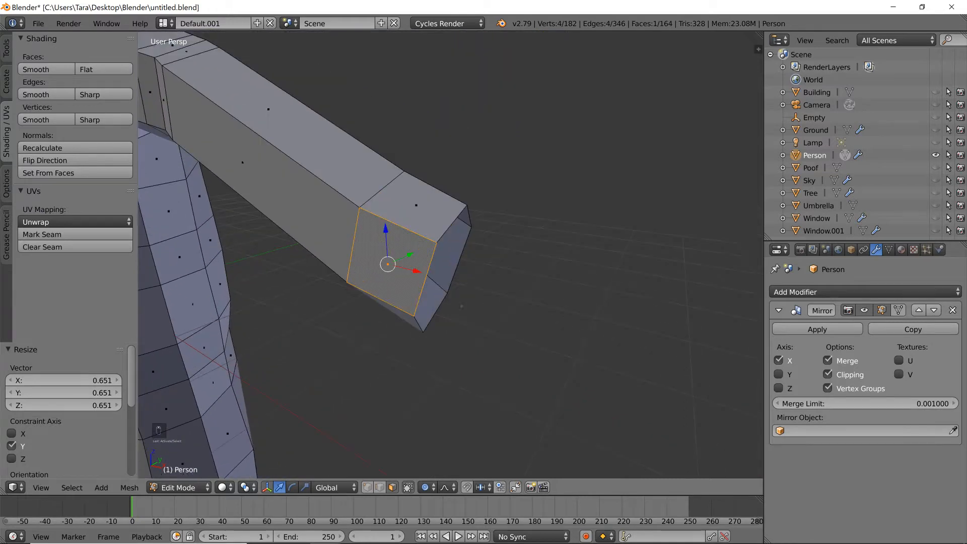
{"action": "left_click", "coordinate": [366, 487]}
{"action": "right_click", "coordinate": [469, 203]}
{"action": "middle_click_drag", "start_coordinate": [478, 217], "coordinate": [524, 252]}
{"action": "key", "text": "v"}
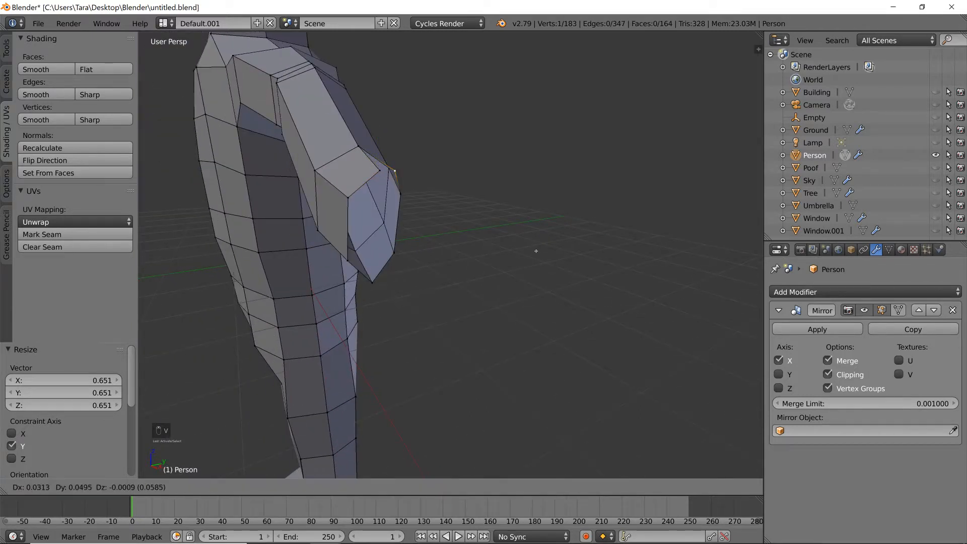
{"action": "left_click", "coordinate": [536, 251]}
{"action": "key", "text": "ctrl+z"}
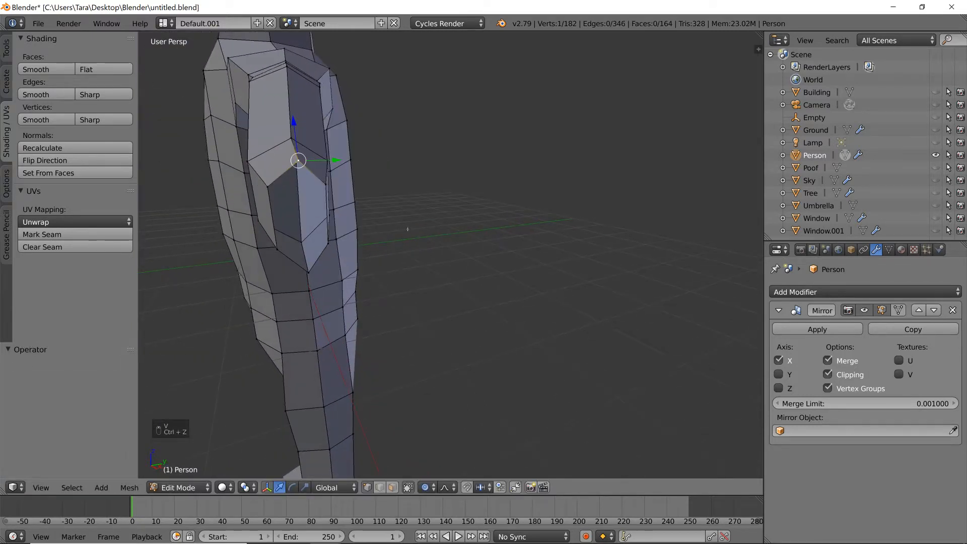
Delete the two upper faces of the hand segment.
{"action": "middle_click_drag", "start_coordinate": [407, 229], "coordinate": [410, 236]}
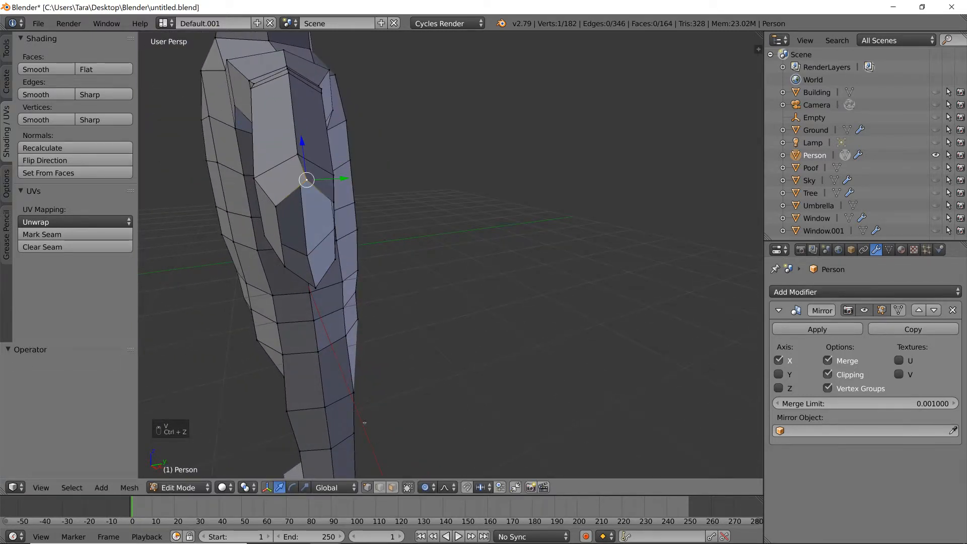
{"action": "right_click", "coordinate": [290, 188]}
{"action": "right_click", "coordinate": [318, 180], "text": "shift"}
{"action": "key", "text": "Delete"}
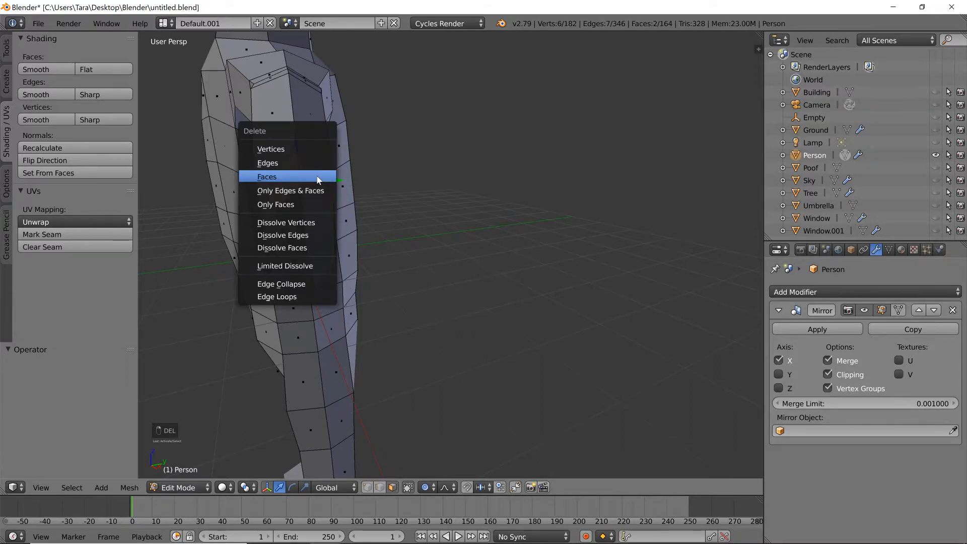
{"action": "left_click", "coordinate": [318, 177]}
{"action": "middle_click_drag", "start_coordinate": [318, 179], "coordinate": [324, 186]}
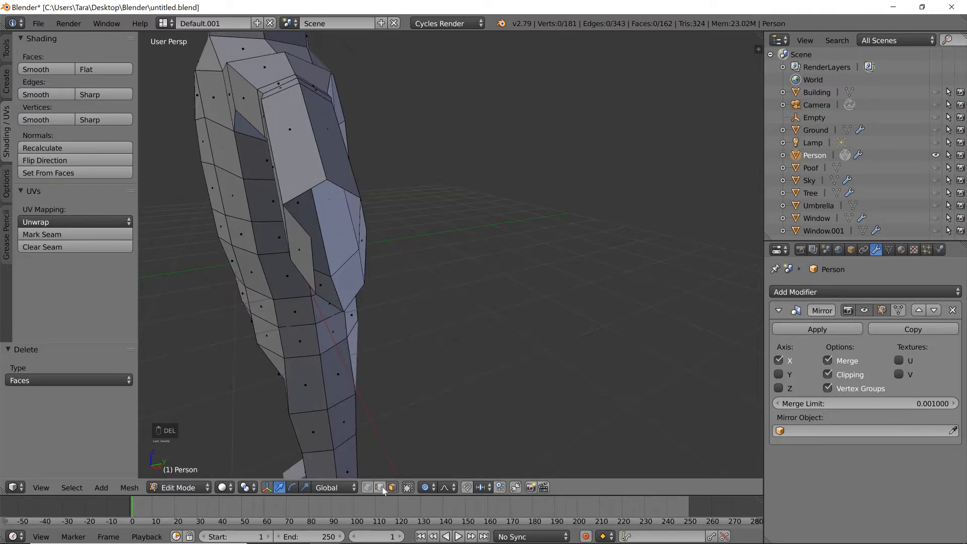
Extrude the top wrist vertex 0.251 along X and move the new vertex -0.043 along Y.
{"action": "right_click", "coordinate": [327, 181]}
{"action": "mouse_move", "coordinate": [327, 181]}
{"action": "middle_mouse_down"}
{"action": "mouse_move", "coordinate": [324, 226]}
{"action": "mouse_move", "coordinate": [328, 194]}
{"action": "middle_mouse_up"}
{"action": "key", "text": "e"}
{"action": "key", "text": "x"}
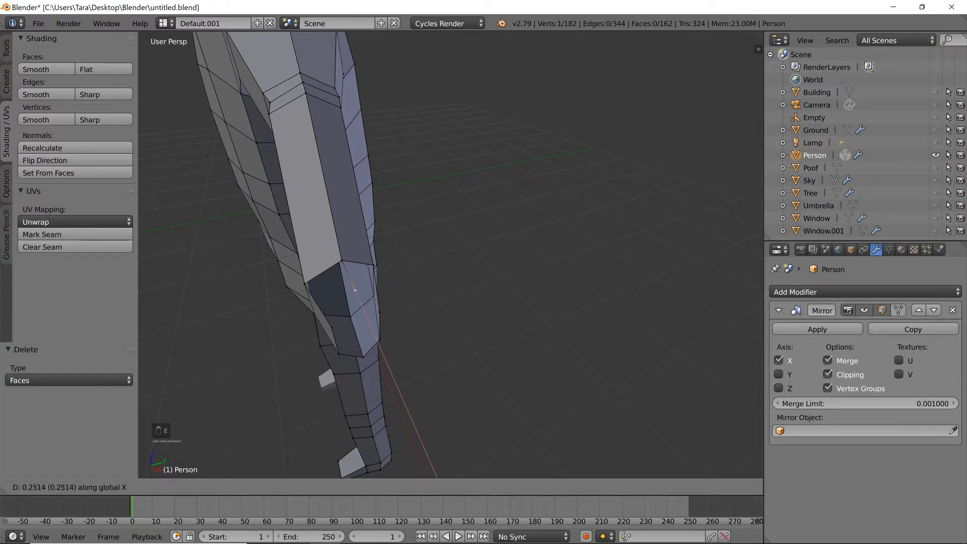
{"action": "left_click", "coordinate": [355, 291]}
{"action": "key", "text": "g"}
{"action": "key", "text": "y"}
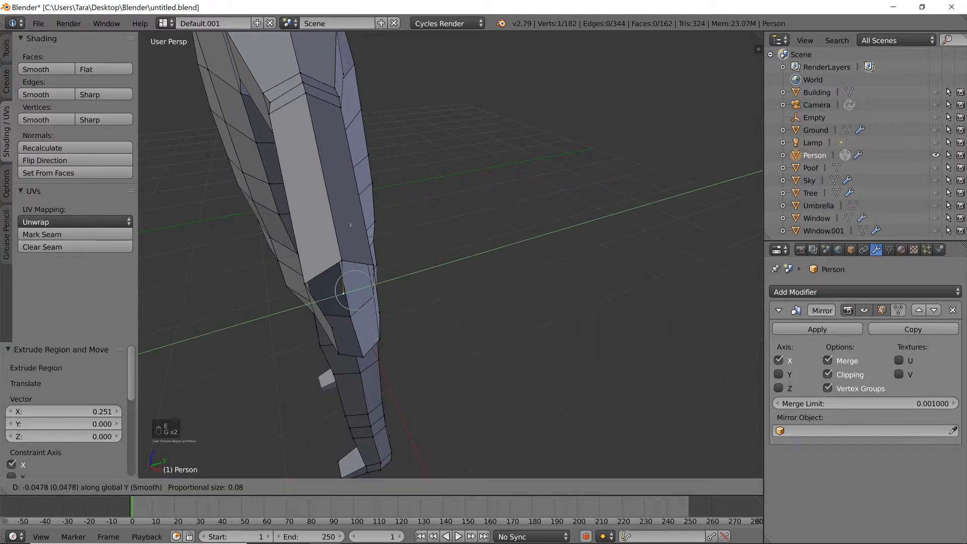
{"action": "left_click", "coordinate": [351, 226]}
Fill a face between the new vertex, the top wrist vertex and the two adjacent vertices on the hand's front side.
{"action": "right_click", "coordinate": [332, 327], "text": "shift"}
{"action": "right_click", "coordinate": [304, 284], "text": "shift"}
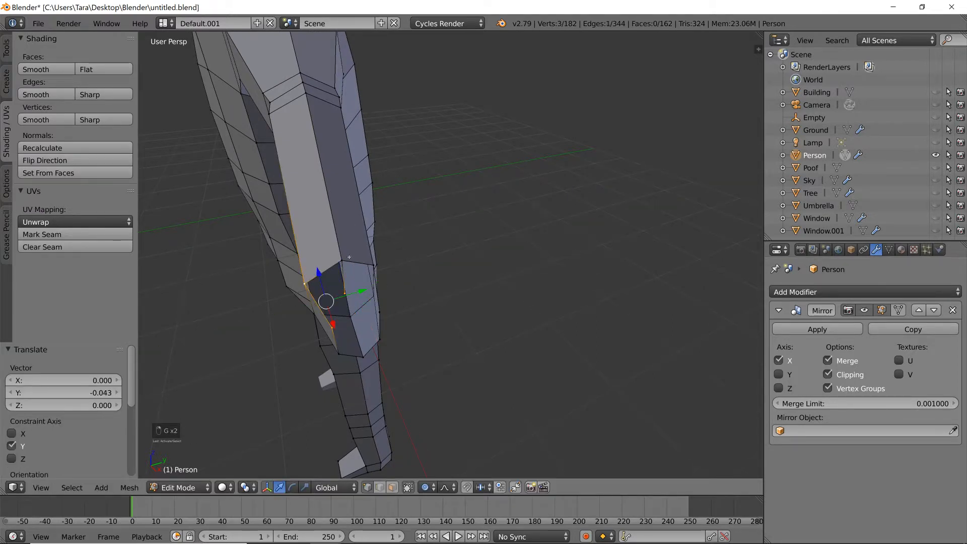
{"action": "right_click", "coordinate": [343, 260], "text": "shift"}
{"action": "key", "text": "f"}
Extrude the newly added vertex at the top of the hand 0.036 along Y.
{"action": "right_click", "coordinate": [342, 262]}
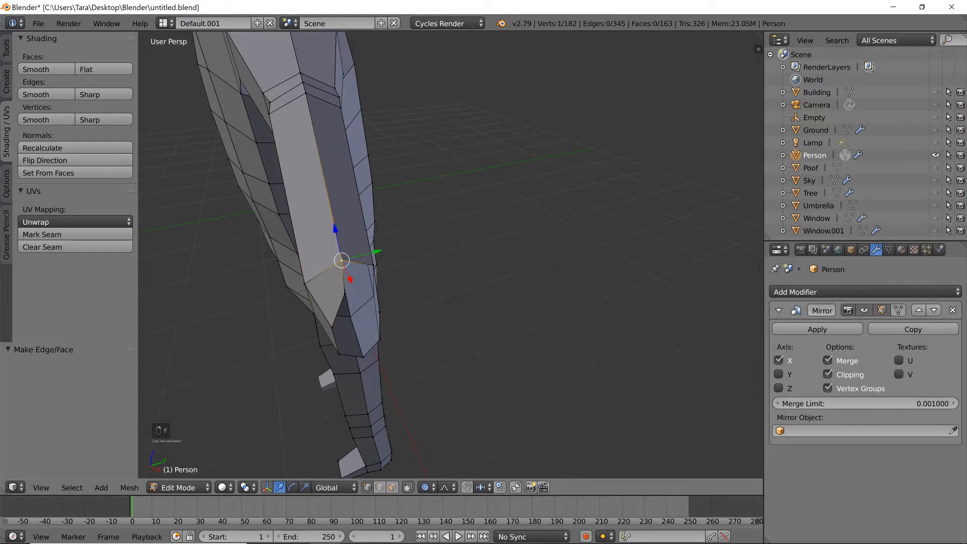
{"action": "key", "text": "e"}
{"action": "key", "text": "ctrl+z"}
{"action": "key", "text": "e"}
{"action": "left_click", "coordinate": [360, 290]}
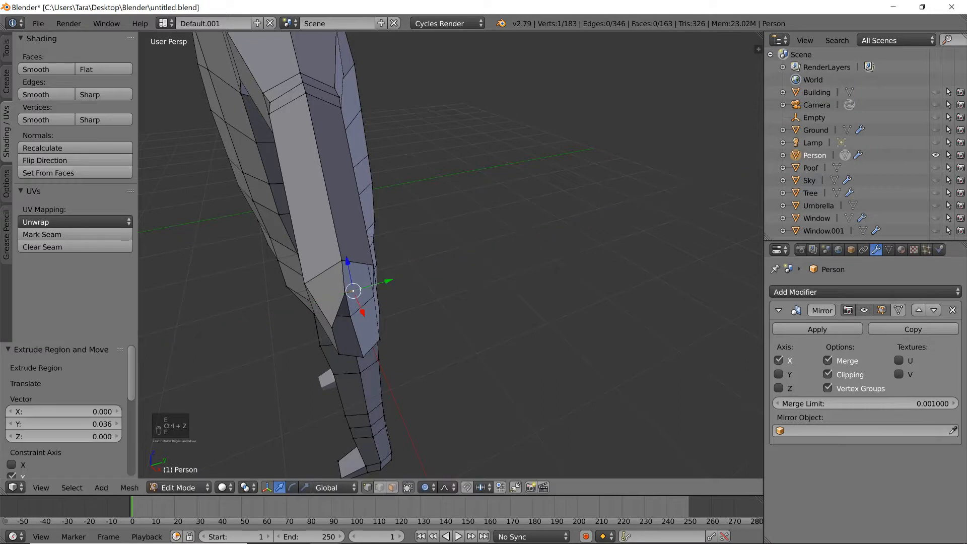
Fill a triangular face between the top wrist vertex and the two new vertices at the top of the hand.
{"action": "right_click", "coordinate": [342, 256], "text": "shift"}
{"action": "key", "text": "f"}
{"action": "key", "text": "shift+f"}
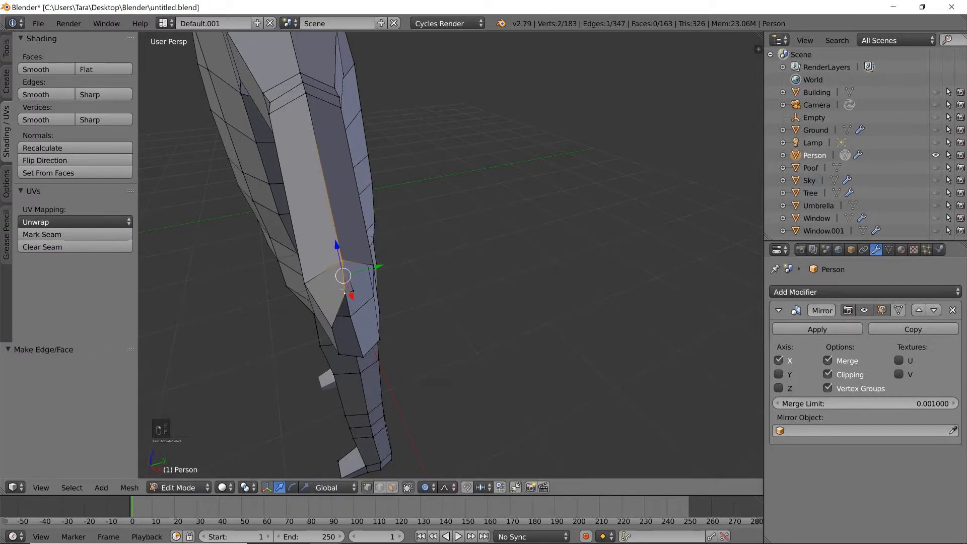
{"action": "key", "text": "ctrl+z"}
{"action": "key", "text": "ctrl+z"}
{"action": "key", "text": "f"}
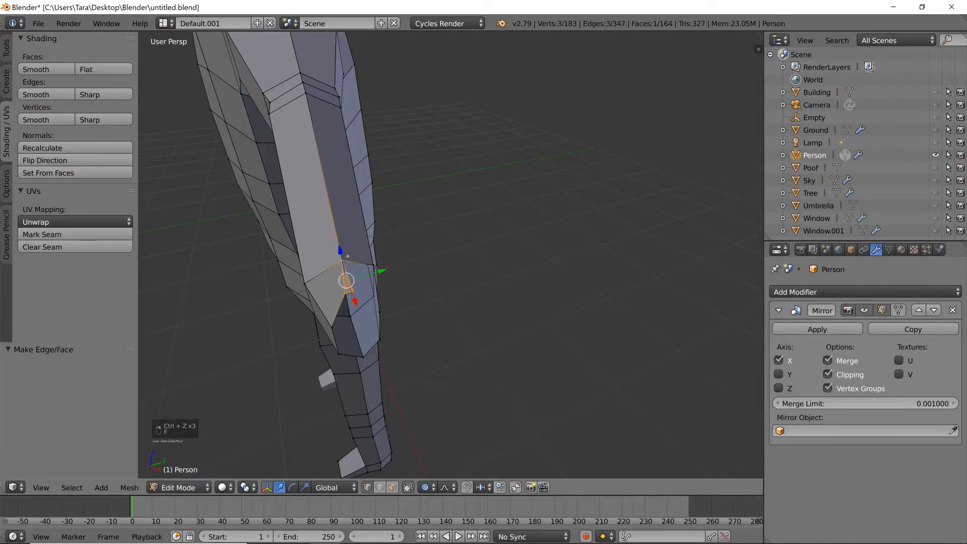
Fill a four-sided face on the back side of the hand's upper gap and check it in Object Mode.
{"action": "middle_click_drag", "start_coordinate": [362, 282], "coordinate": [297, 267]}
{"action": "scroll", "coordinate": [262, 269], "scroll_direction": "down", "scroll_amount": 2}
{"action": "key", "text": "ctrl+z"}
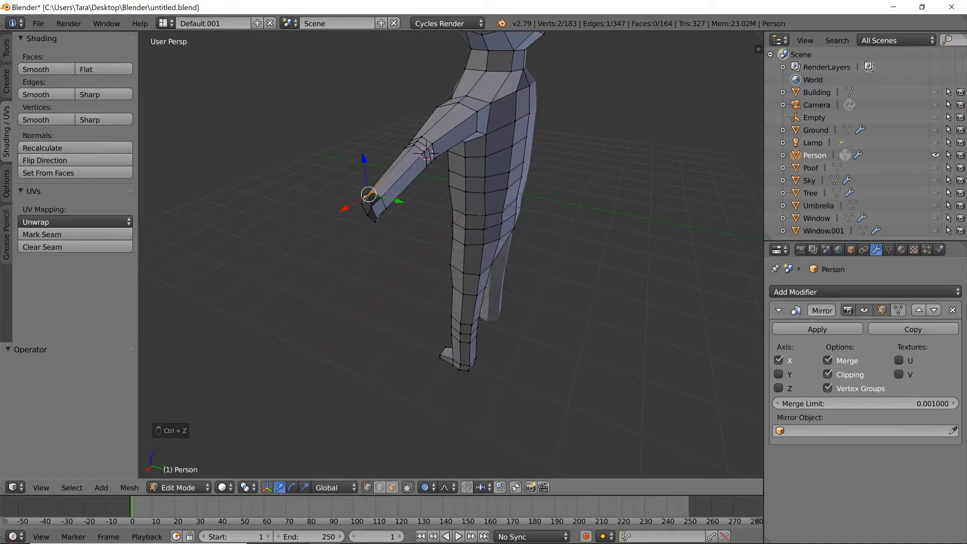
{"action": "key", "text": "f"}
{"action": "middle_click_drag", "start_coordinate": [377, 218], "coordinate": [459, 146]}
{"action": "key", "text": "Tab"}
{"action": "scroll", "coordinate": [438, 204], "scroll_direction": "up", "scroll_amount": 4}
{"action": "key", "text": "Tab"}
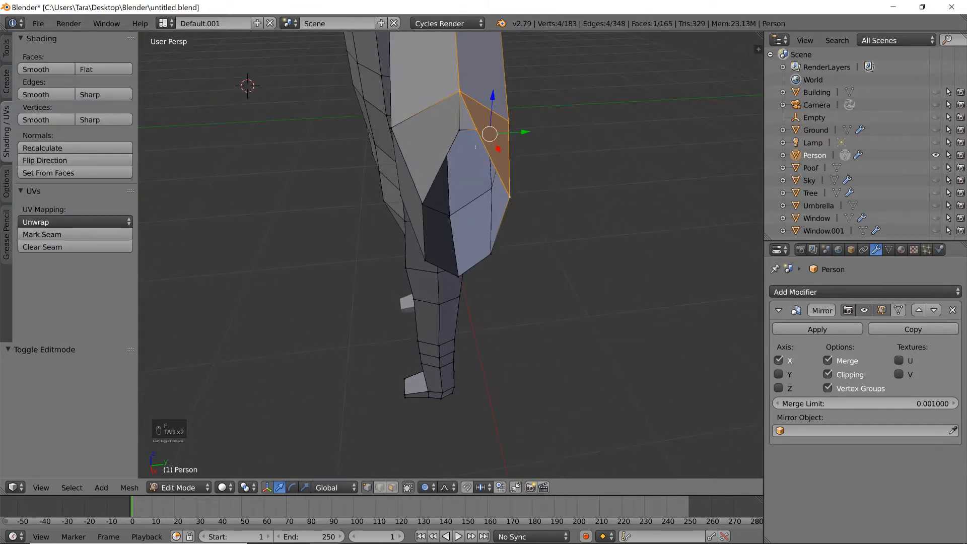
Select the short edge between the two new vertices, scale it by 2.510 and move it -0.085 along Z.
{"action": "right_click", "coordinate": [461, 130]}
{"action": "key", "text": "s"}
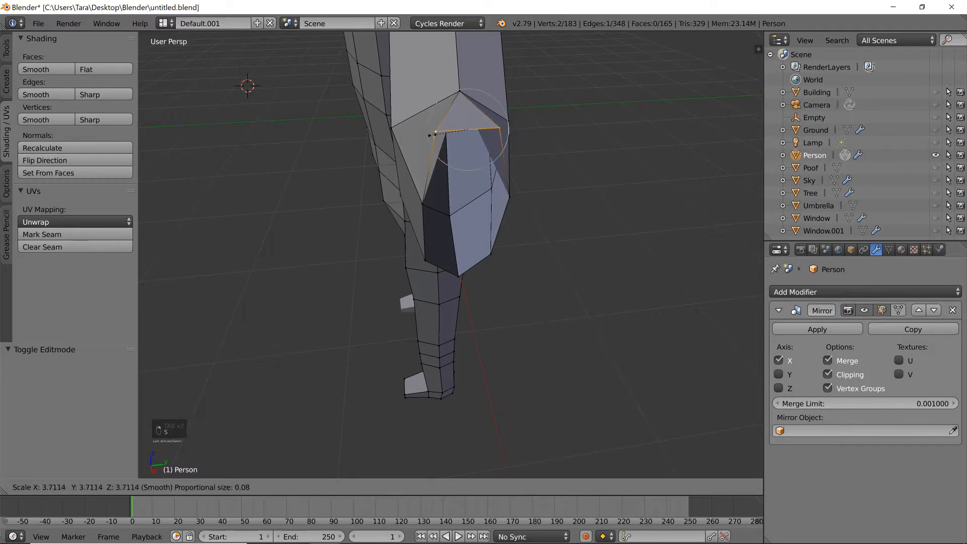
{"action": "left_click", "coordinate": [437, 97]}
{"action": "key", "text": "g"}
{"action": "key", "text": "z"}
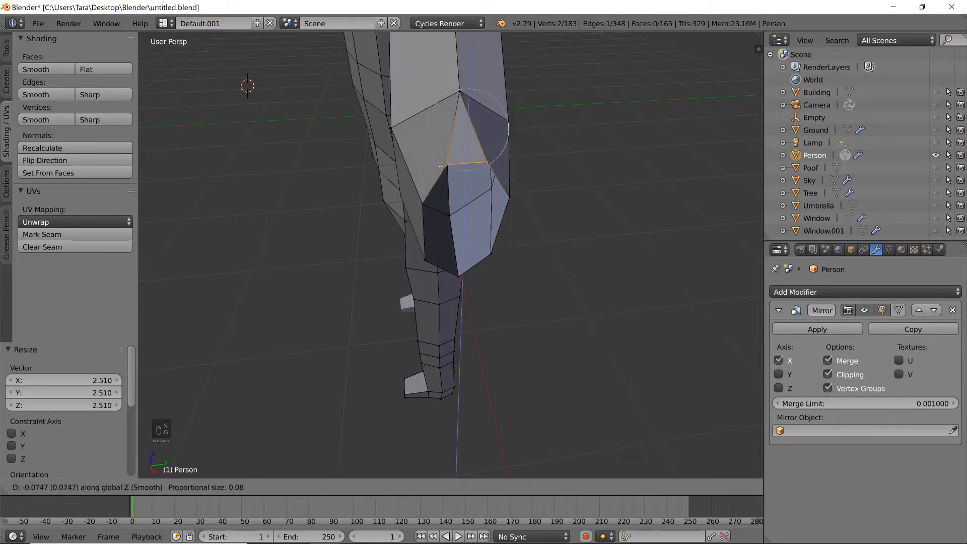
{"action": "left_click", "coordinate": [469, 108]}
Move the short upper hand edge again along Z and scale it by 0.738.
{"action": "middle_click_drag", "start_coordinate": [468, 109], "coordinate": [479, 132]}
{"action": "key", "text": "g"}
{"action": "key", "text": "z"}
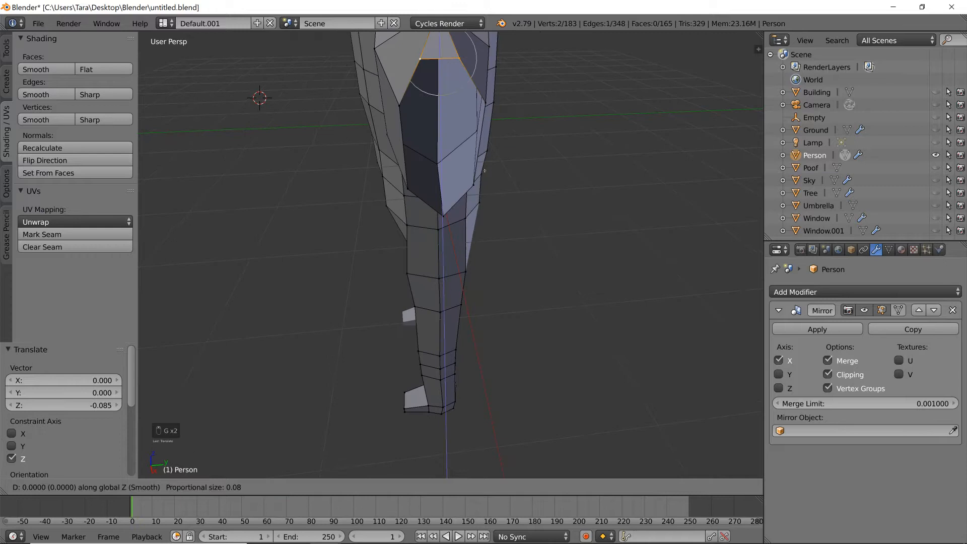
{"action": "left_click", "coordinate": [493, 139]}
{"action": "left_click", "coordinate": [443, 101]}
{"action": "key", "text": "s"}
{"action": "left_click", "coordinate": [571, 102]}
Add the neighbouring hand vertices to the selection and extrude the edge chain 0.123 along X as a thumb.
{"action": "right_click", "coordinate": [459, 70], "text": "shift"}
{"action": "right_click", "coordinate": [420, 72], "text": "shift"}
{"action": "middle_click_drag", "start_coordinate": [569, 84], "coordinate": [639, 119]}
{"action": "key", "text": "e"}
{"action": "key", "text": "x"}
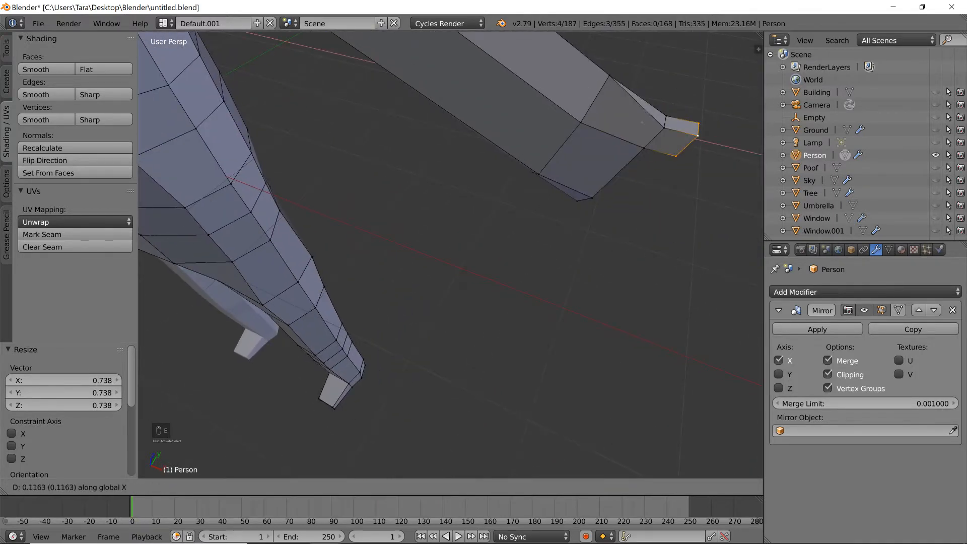
{"action": "left_click", "coordinate": [649, 118]}
Move the thumb's end vertices -0.026 along Z and scale them by 0.750.
{"action": "key", "text": "g"}
{"action": "right_click", "coordinate": [660, 116]}
{"action": "key", "text": "z"}
{"action": "key", "text": "z"}
{"action": "key", "text": "g"}
{"action": "key", "text": "z"}
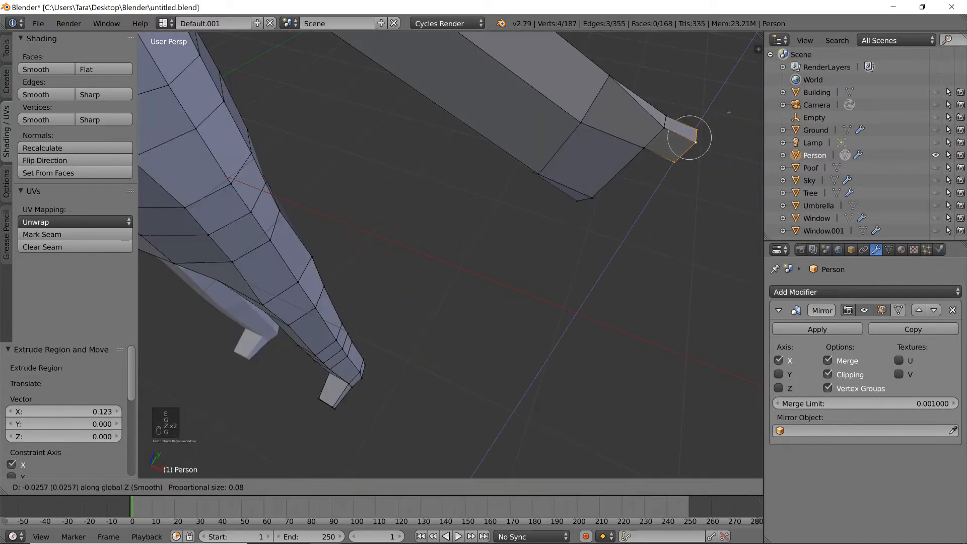
{"action": "left_click", "coordinate": [729, 112]}
{"action": "key", "text": "s"}
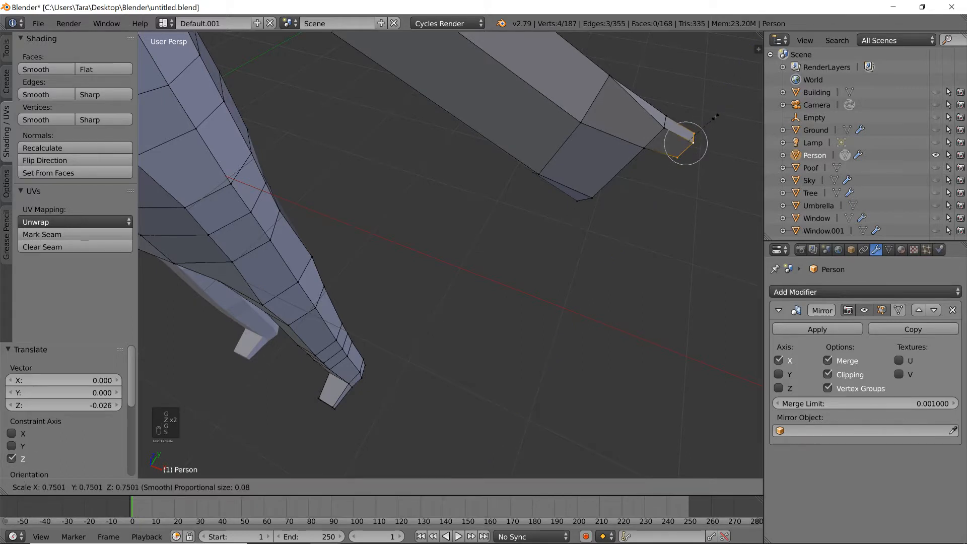
{"action": "left_click", "coordinate": [718, 116]}
{"action": "scroll", "coordinate": [717, 117], "scroll_direction": "down", "scroll_amount": 7}
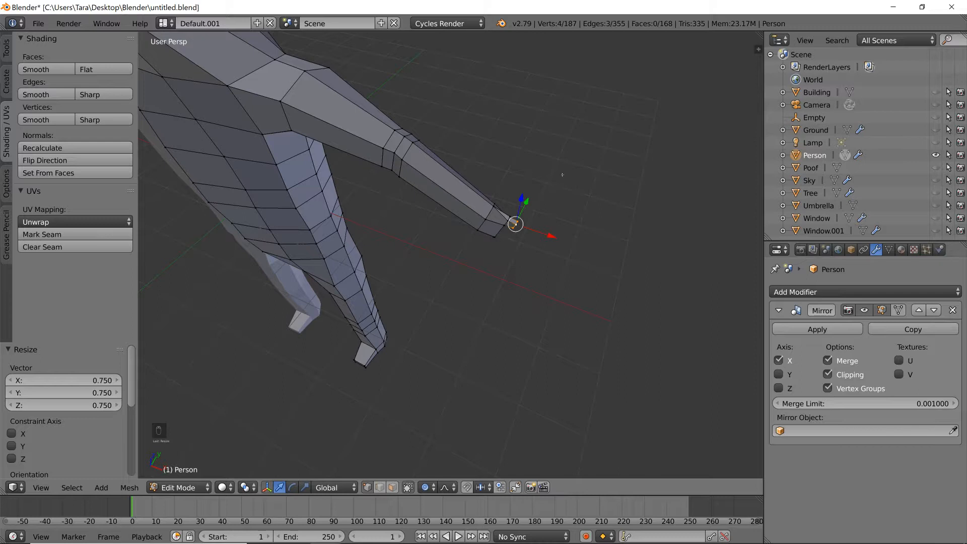
Fill the thumb's open end with a face and move that face along X.
{"action": "scroll", "coordinate": [562, 175], "scroll_direction": "up", "scroll_amount": 4}
{"action": "middle_click_drag", "start_coordinate": [610, 177], "coordinate": [569, 236]}
{"action": "key", "text": "f"}
{"action": "scroll", "coordinate": [574, 240], "scroll_direction": "up", "scroll_amount": 4}
{"action": "key", "text": "g"}
{"action": "key", "text": "x"}
{"action": "left_click", "coordinate": [577, 252]}
Adjust the thumb's end face again along X and shrink it, finishing with a scale of 0.873.
{"action": "middle_click_drag", "start_coordinate": [576, 253], "coordinate": [558, 250]}
{"action": "key", "text": "g"}
{"action": "key", "text": "x"}
{"action": "left_click", "coordinate": [584, 232]}
{"action": "key", "text": "s"}
{"action": "left_click", "coordinate": [561, 228]}
{"action": "key", "text": "s"}
{"action": "left_click", "coordinate": [540, 214]}
{"action": "middle_click_drag", "start_coordinate": [549, 218], "coordinate": [535, 234]}
{"action": "scroll", "coordinate": [557, 207], "scroll_direction": "up", "scroll_amount": 3}
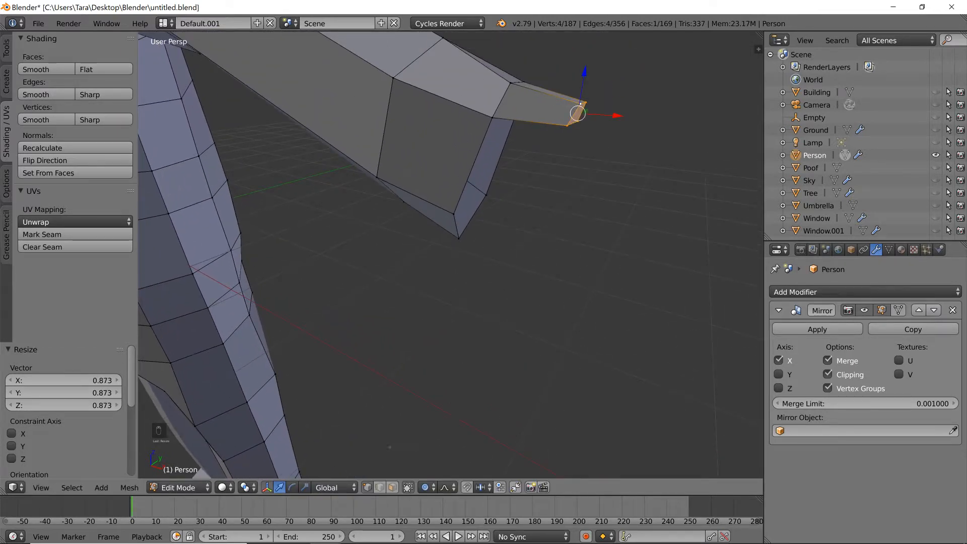
Select the edges around the open end of the hand below the thumb in edge selection mode.
{"action": "left_click", "coordinate": [376, 488]}
{"action": "right_click", "coordinate": [470, 170]}
{"action": "middle_click_drag", "start_coordinate": [472, 171], "coordinate": [497, 220]}
{"action": "right_click", "coordinate": [485, 189], "text": "shift"}
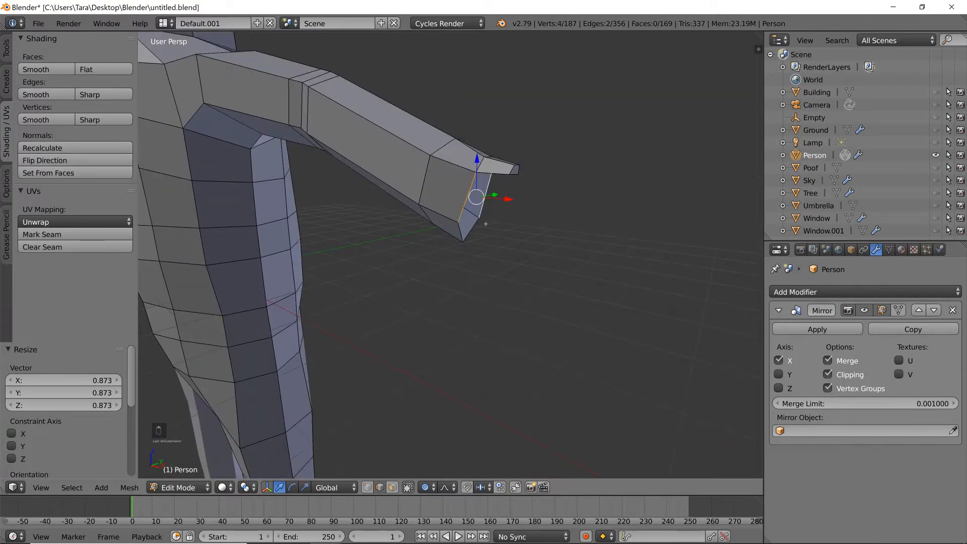
{"action": "key", "text": "e"}
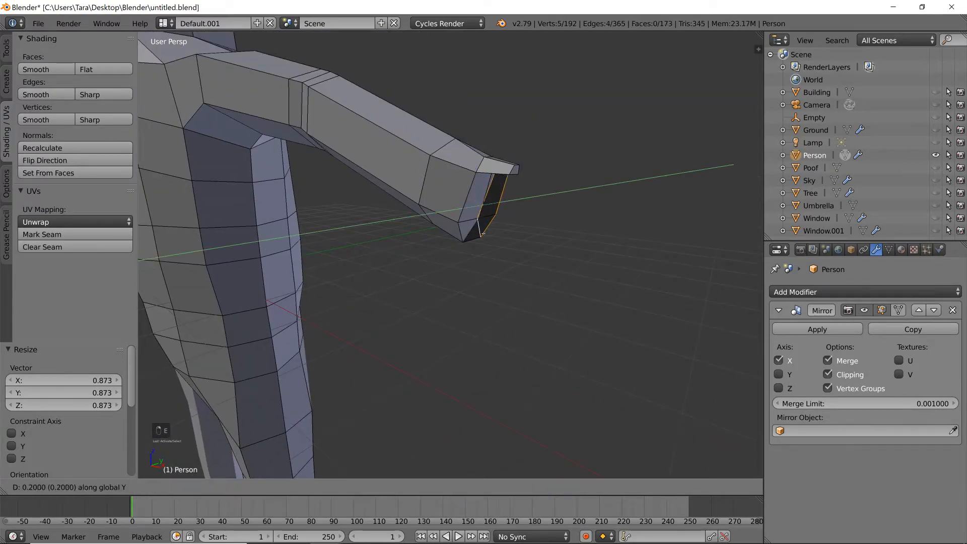
{"action": "right_click", "coordinate": [484, 236]}
{"action": "key", "text": "ctrl+z"}
Extrude the selected open-end edges of the hand along X and move the new edges -0.032 along Z.
{"action": "key", "text": "e"}
{"action": "key", "text": "x"}
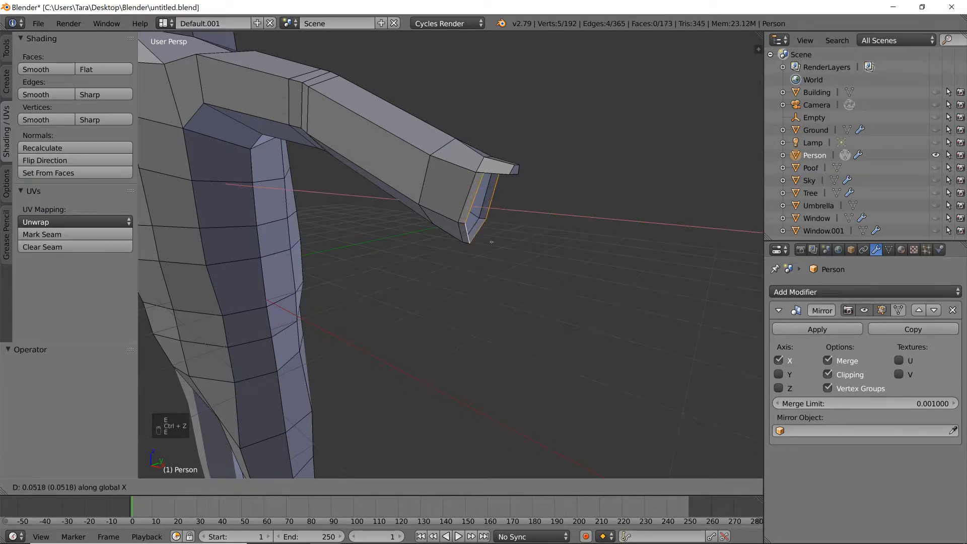
{"action": "left_click", "coordinate": [492, 242]}
{"action": "key", "text": "g"}
{"action": "key", "text": "z"}
{"action": "left_click", "coordinate": [493, 248]}
{"action": "scroll", "coordinate": [492, 237], "scroll_direction": "up", "scroll_amount": 5}
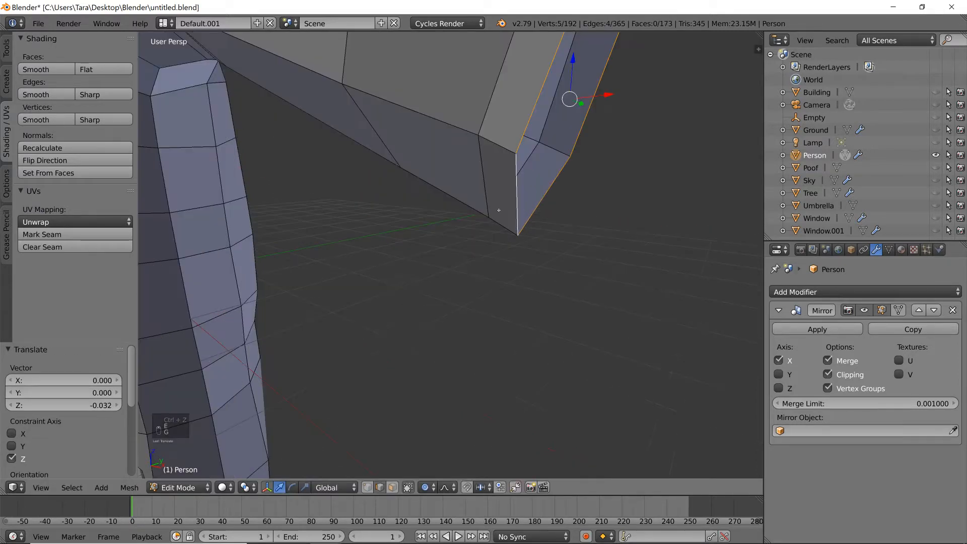
Select the vertices along the thumb's lower side in vertex selection mode and fill its open underside with a face.
{"action": "left_click", "coordinate": [369, 487]}
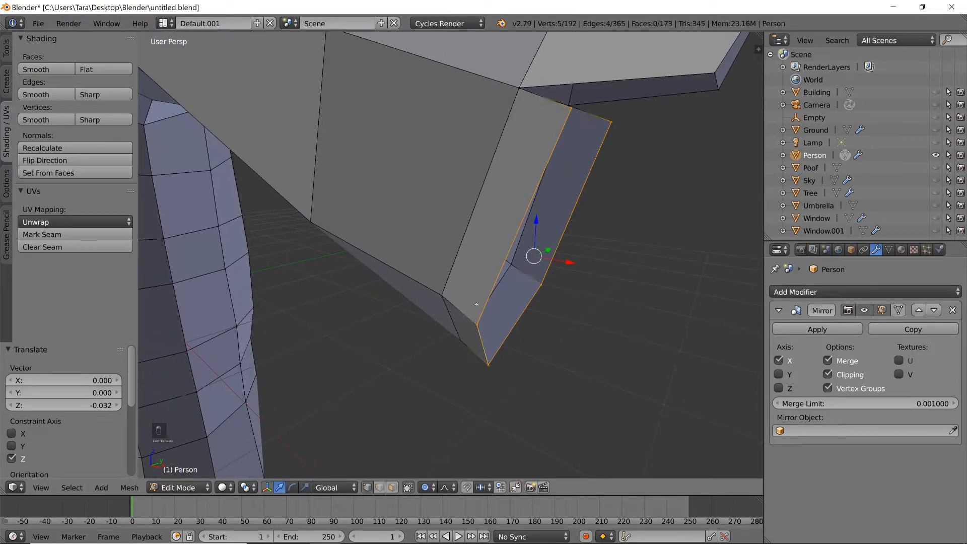
{"action": "right_click", "coordinate": [559, 122]}
{"action": "middle_click_drag", "start_coordinate": [560, 113], "coordinate": [615, 163]}
{"action": "scroll", "coordinate": [616, 164], "scroll_direction": "down", "scroll_amount": 3}
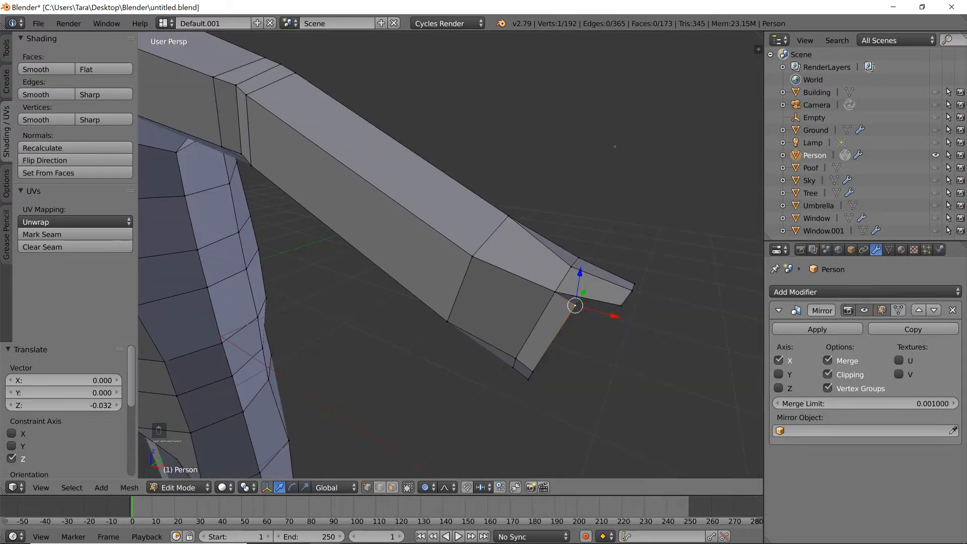
{"action": "scroll", "coordinate": [598, 194], "scroll_direction": "up", "scroll_amount": 4}
{"action": "middle_click_drag", "start_coordinate": [623, 273], "coordinate": [599, 240]}
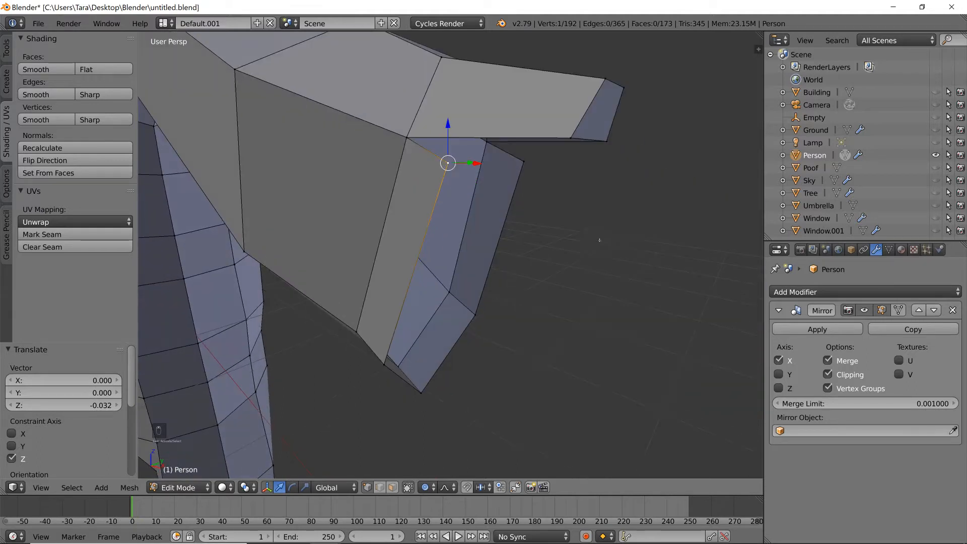
{"action": "right_click", "coordinate": [491, 145]}
{"action": "right_click", "coordinate": [398, 134], "text": "shift"}
{"action": "right_click", "coordinate": [573, 137], "text": "shift"}
{"action": "right_click", "coordinate": [609, 141], "text": "shift"}
{"action": "key", "text": "f"}
Fill the gap between the thumb's base and the extruded part of the hand with a face.
{"action": "right_click", "coordinate": [487, 143]}
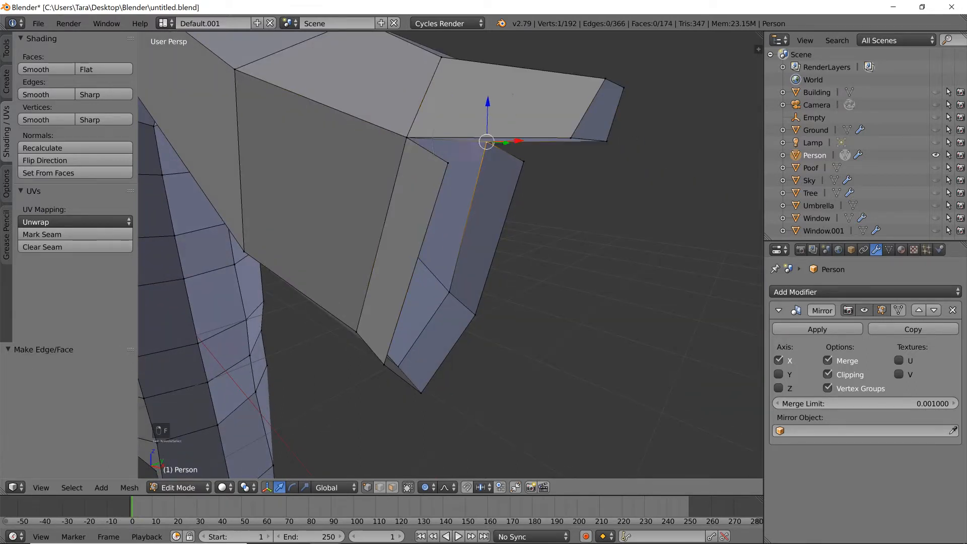
{"action": "key", "text": "f"}
{"action": "key", "text": "f"}
{"action": "scroll", "coordinate": [443, 154], "scroll_direction": "up", "scroll_amount": 3}
{"action": "scroll", "coordinate": [443, 154], "scroll_direction": "down", "scroll_amount": 4}
{"action": "middle_click_drag", "start_coordinate": [443, 154], "coordinate": [576, 212]}
Move an edge on the hand's lower side 0.041 along Z.
{"action": "left_click", "coordinate": [393, 486]}
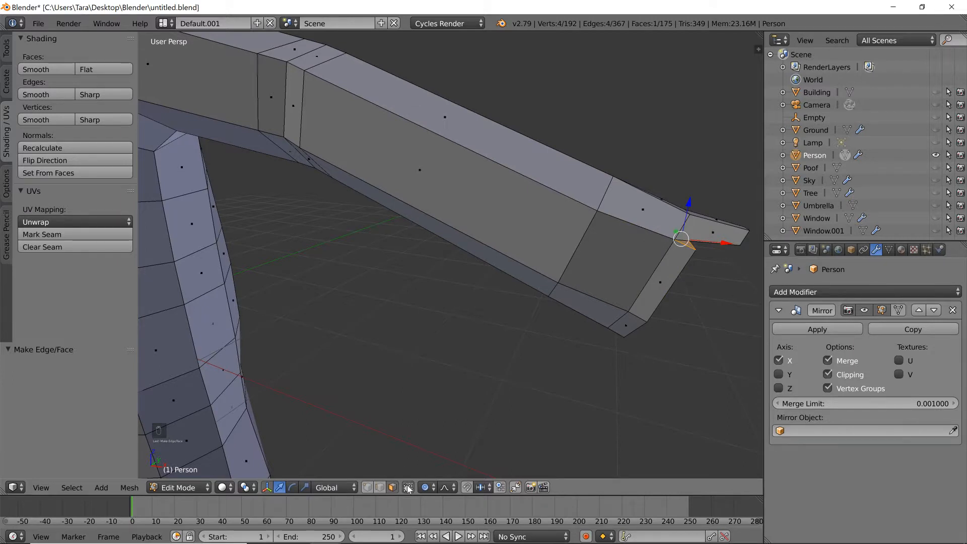
{"action": "middle_click_drag", "start_coordinate": [504, 384], "coordinate": [490, 382]}
{"action": "right_click", "coordinate": [530, 332]}
{"action": "key", "text": "g"}
{"action": "key", "text": "z"}
{"action": "left_click", "coordinate": [531, 321]}
{"action": "middle_click_drag", "start_coordinate": [534, 323], "coordinate": [436, 411]}
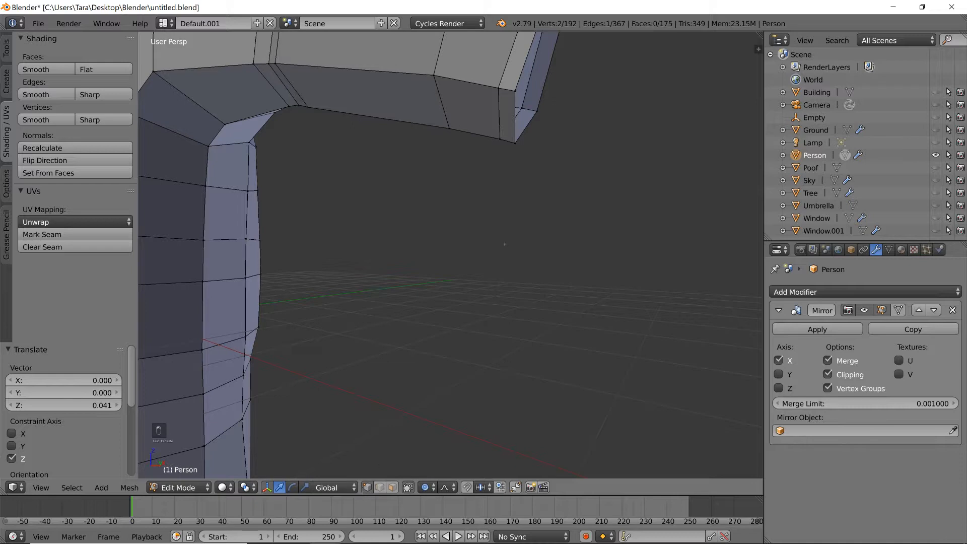
Move the lowest corner vertex of the hand's open end 0.100 along Z with smooth proportional editing.
{"action": "left_click", "coordinate": [515, 152]}
{"action": "key", "text": "g"}
{"action": "right_click", "coordinate": [516, 147]}
{"action": "right_click", "coordinate": [517, 143]}
{"action": "key", "text": "g"}
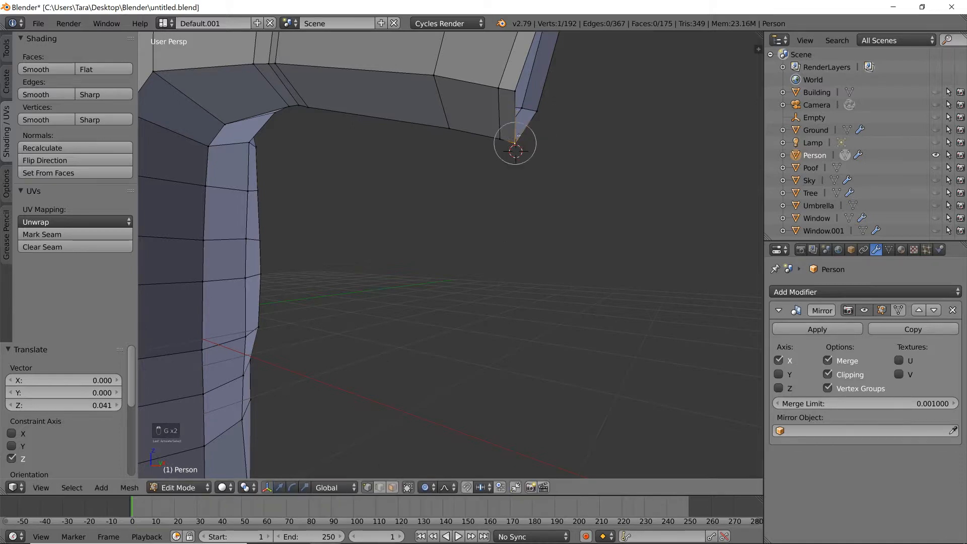
{"action": "key", "text": "z"}
{"action": "scroll", "coordinate": [515, 144], "scroll_direction": "down", "scroll_amount": 12}
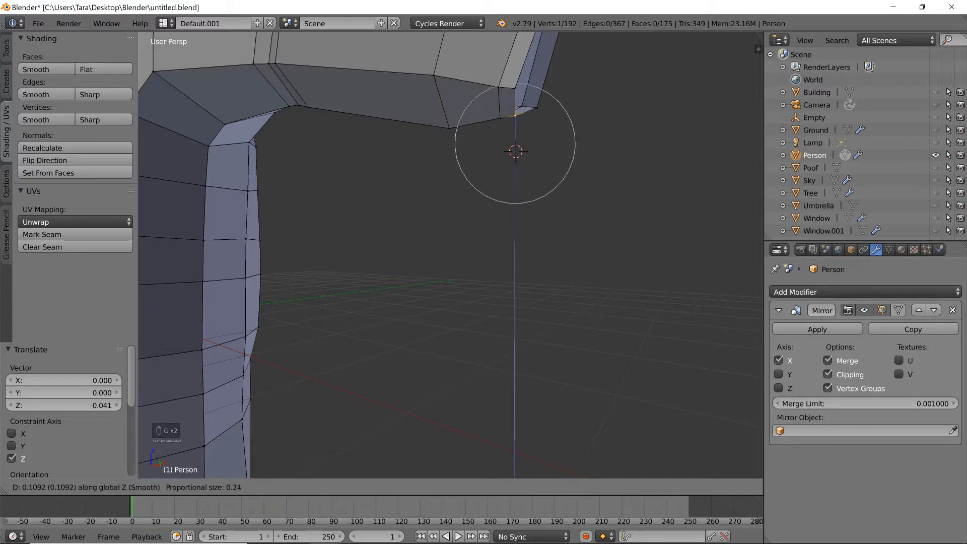
{"action": "scroll", "coordinate": [524, 104], "scroll_direction": "up", "scroll_amount": 3}
{"action": "left_click", "coordinate": [525, 109]}
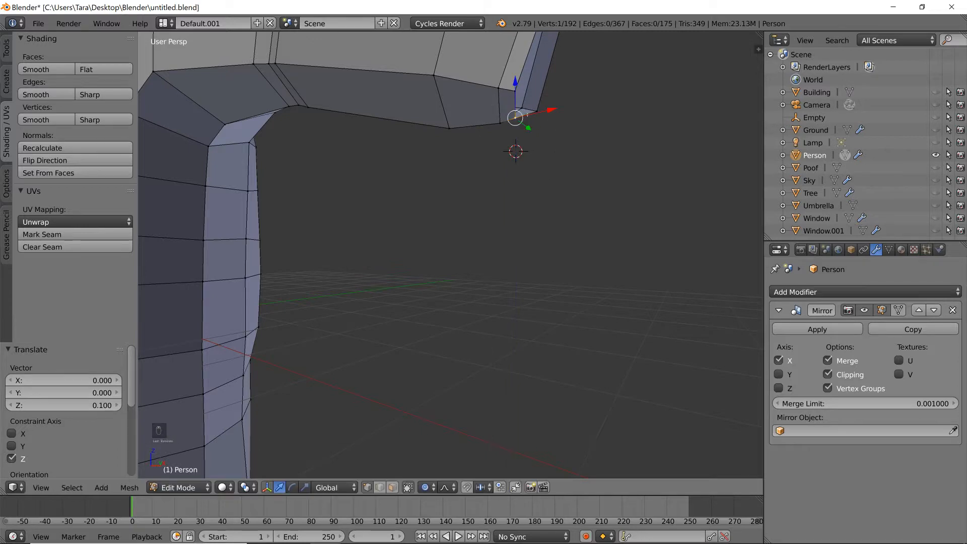
{"action": "middle_click_drag", "start_coordinate": [525, 110], "coordinate": [532, 119]}
Select the two upper vertices of the hand's open end and scale them by 0.574.
{"action": "middle_click_drag", "start_coordinate": [697, 184], "coordinate": [544, 181]}
{"action": "right_click", "coordinate": [596, 175]}
{"action": "right_click", "coordinate": [526, 106]}
{"action": "right_click", "coordinate": [525, 100]}
{"action": "right_click", "coordinate": [542, 110], "text": "shift"}
{"action": "key", "text": "s"}
{"action": "scroll", "coordinate": [612, 105], "scroll_direction": "up", "scroll_amount": 3}
{"action": "left_click", "coordinate": [592, 108]}
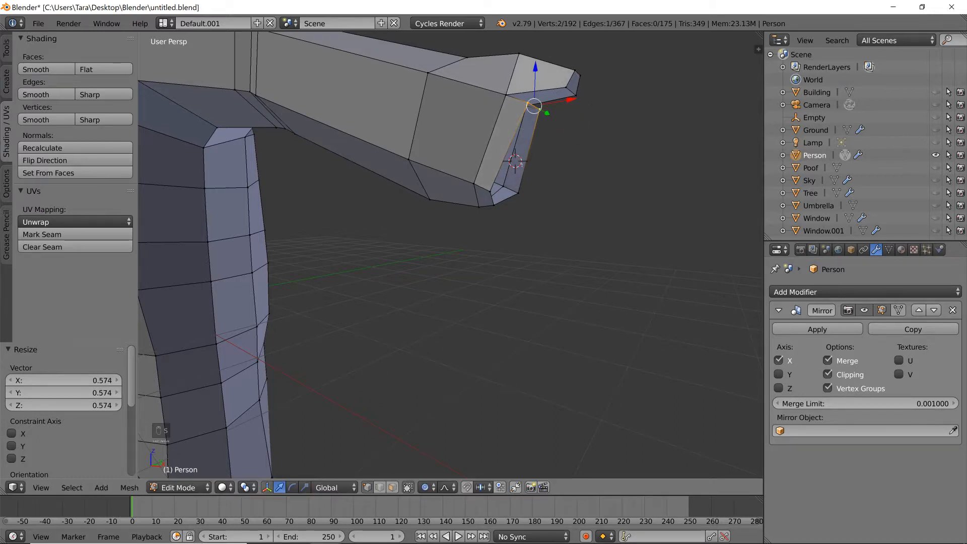
Select the two lower side vertices of the hand's open end and scale them by 0.711.
{"action": "right_click", "coordinate": [516, 193]}
{"action": "key", "text": "s"}
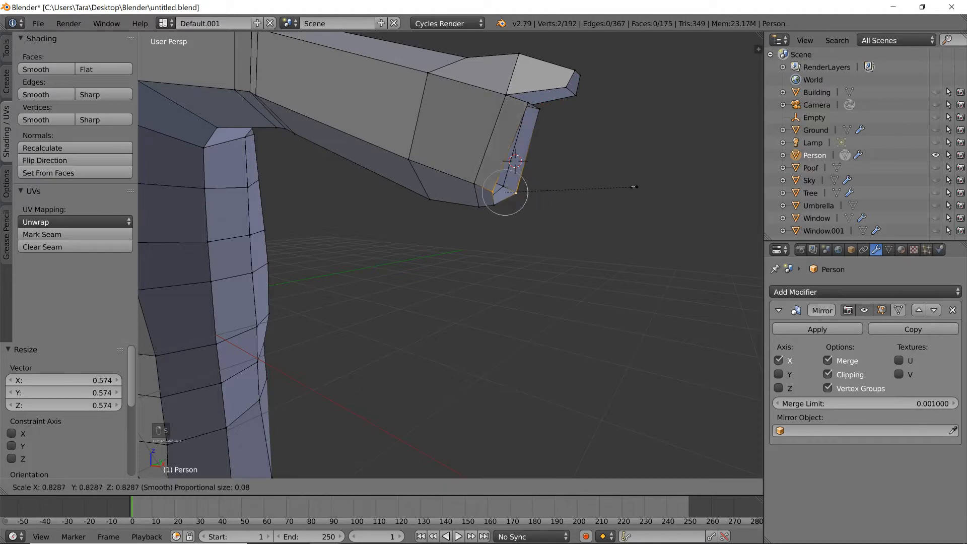
{"action": "right_click", "coordinate": [627, 186]}
{"action": "middle_click_drag", "start_coordinate": [627, 186], "coordinate": [554, 198]}
{"action": "key", "text": "s"}
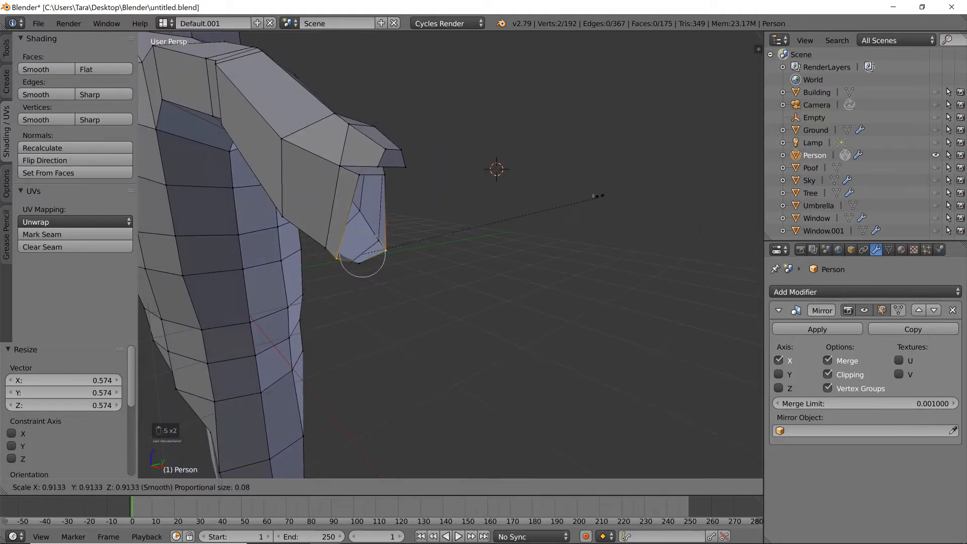
{"action": "left_click", "coordinate": [547, 199]}
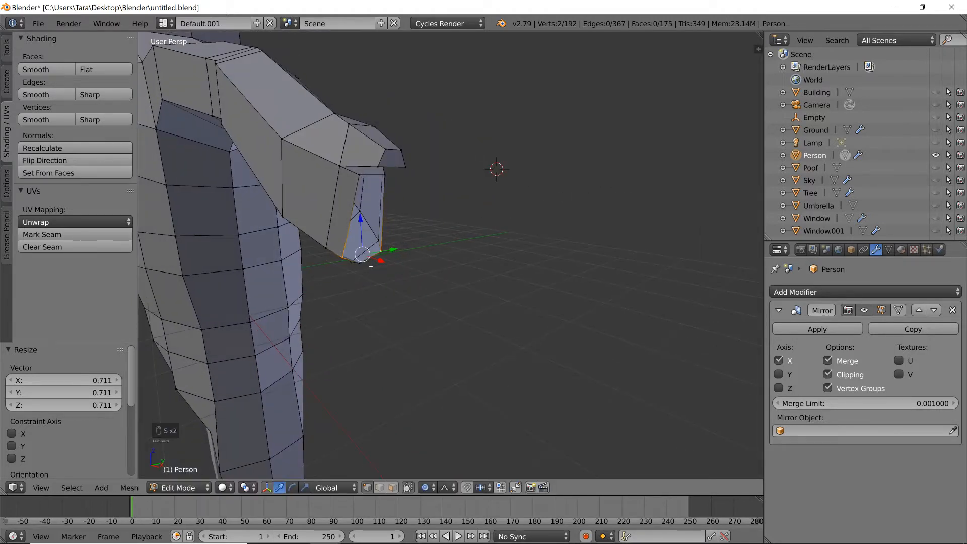
Delete the bottom corner vertex of the hand's open end.
{"action": "middle_click_drag", "start_coordinate": [348, 267], "coordinate": [358, 257]}
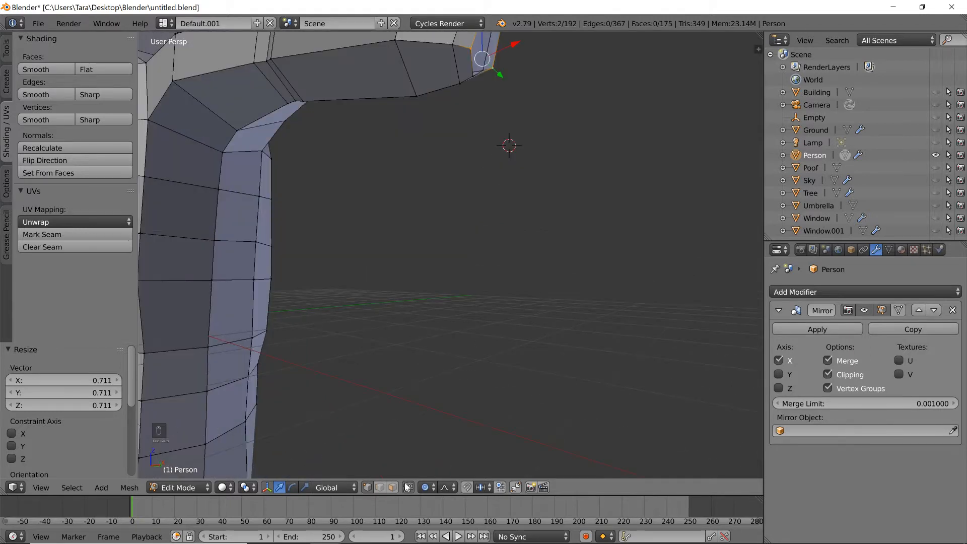
{"action": "right_click", "coordinate": [475, 77]}
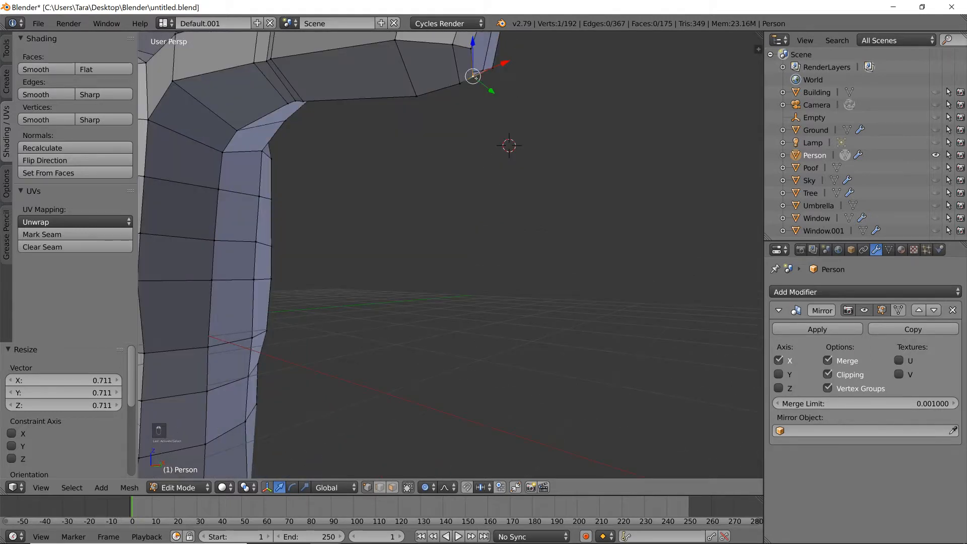
{"action": "key", "text": "Delete"}
{"action": "left_click", "coordinate": [476, 78]}
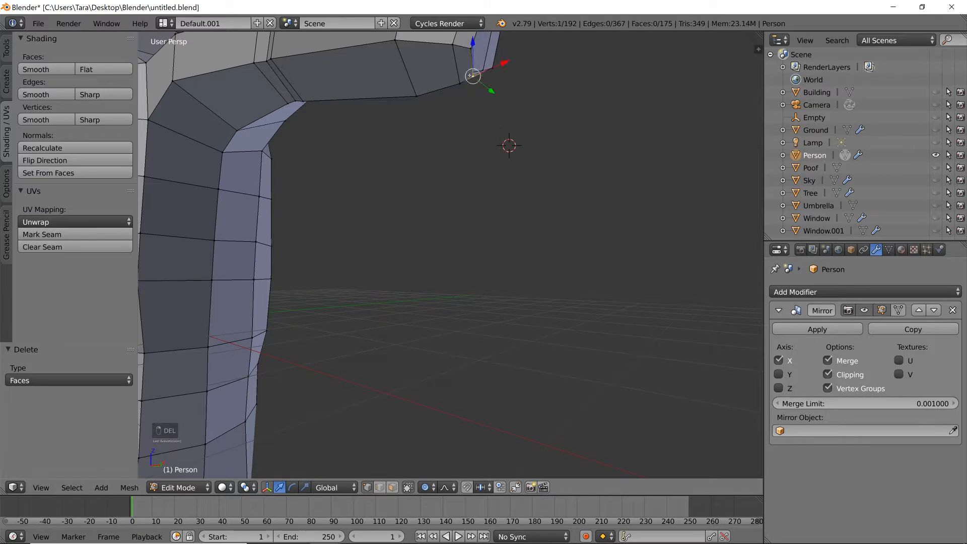
{"action": "key", "text": "Delete"}
{"action": "left_click", "coordinate": [474, 47]}
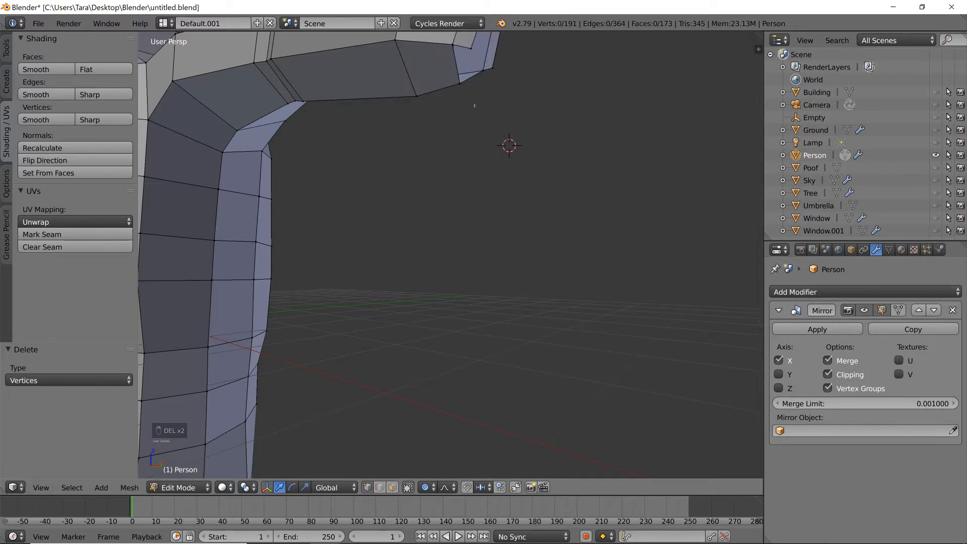
{"action": "key", "text": "shift+z"}
{"action": "scroll", "coordinate": [463, 152], "scroll_direction": "down", "scroll_amount": 6}
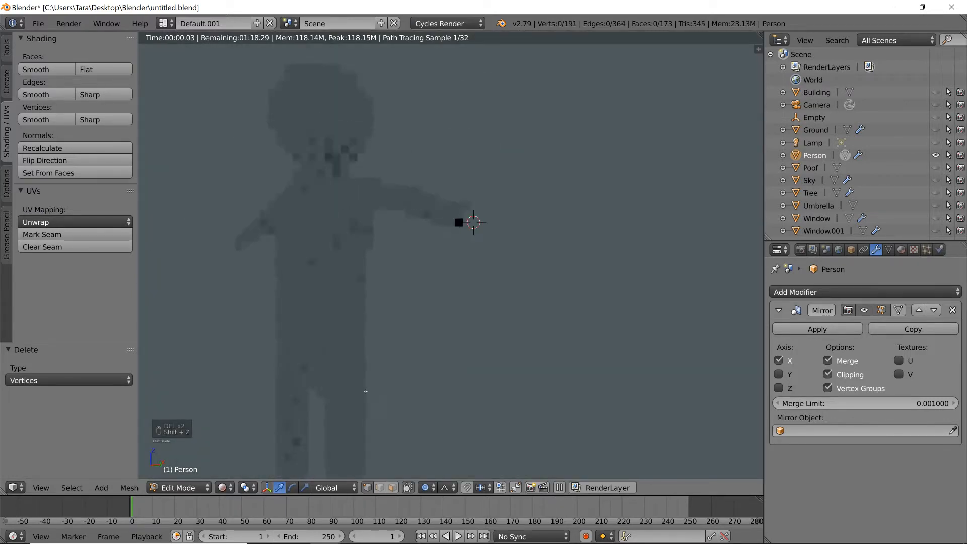
{"action": "left_click", "coordinate": [221, 487]}
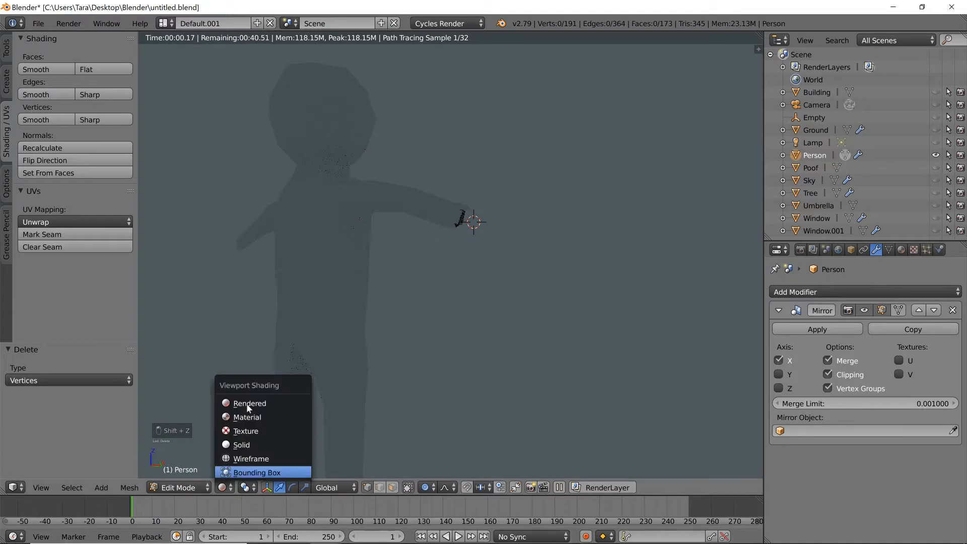
{"action": "left_click", "coordinate": [237, 444]}
{"action": "scroll", "coordinate": [500, 118], "scroll_direction": "up", "scroll_amount": 6}
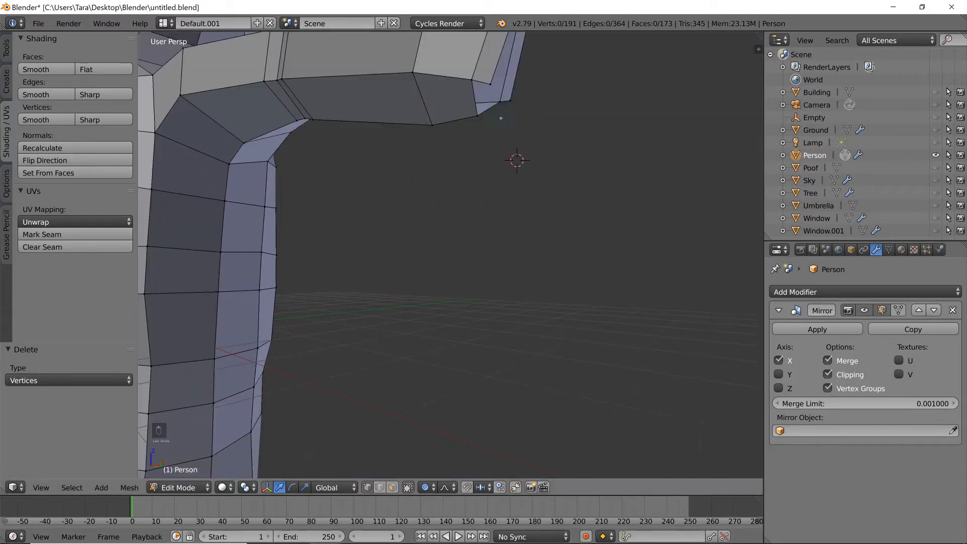
Extrude the hand's remaining bottom vertex 0.125 along X and adjust the new vertex along Y.
{"action": "right_click", "coordinate": [478, 115]}
{"action": "middle_click_drag", "start_coordinate": [477, 116], "coordinate": [453, 146]}
{"action": "scroll", "coordinate": [453, 146], "scroll_direction": "down", "scroll_amount": 2}
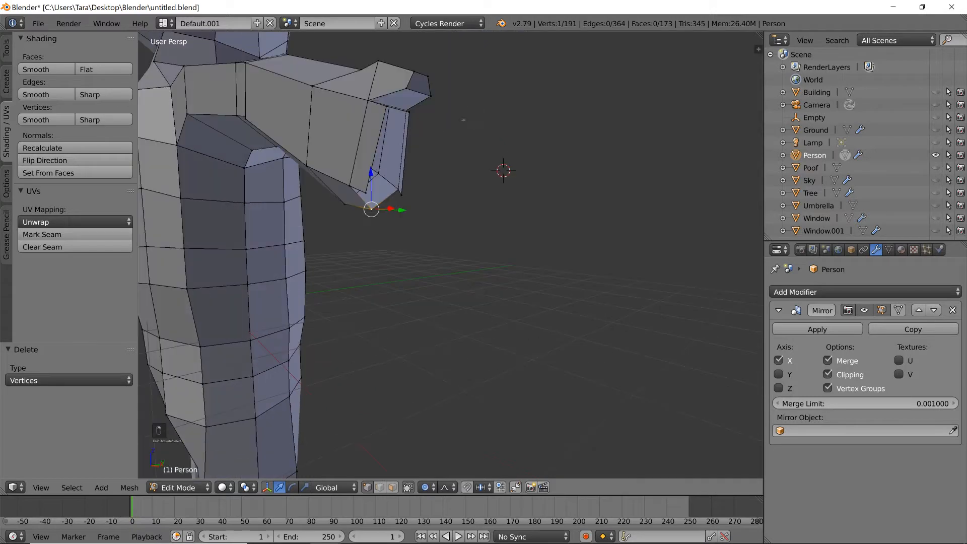
{"action": "scroll", "coordinate": [452, 150], "scroll_direction": "up", "scroll_amount": 2}
{"action": "key", "text": "e"}
{"action": "key", "text": "x"}
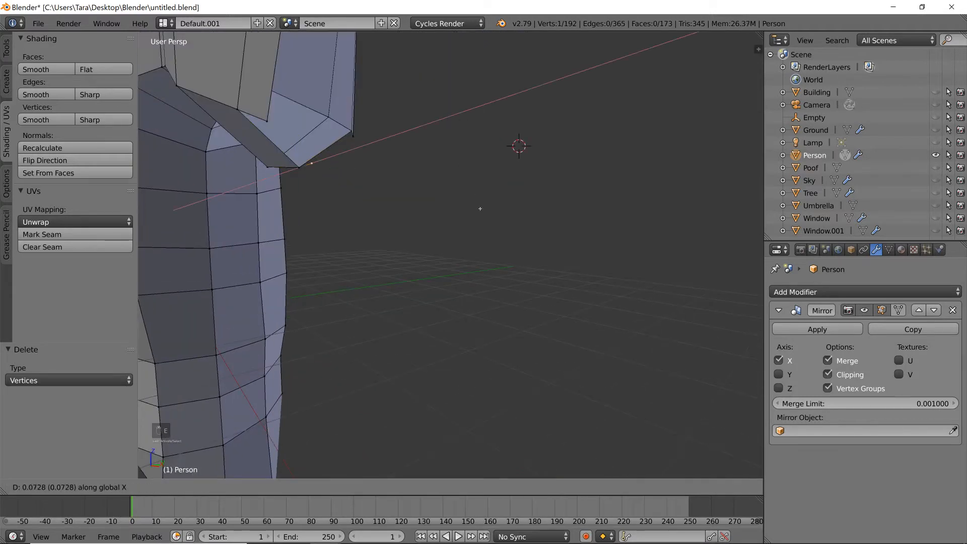
{"action": "left_click", "coordinate": [498, 240]}
{"action": "key", "text": "g"}
{"action": "key", "text": "x"}
{"action": "right_click", "coordinate": [486, 244]}
{"action": "key", "text": "g"}
{"action": "key", "text": "y"}
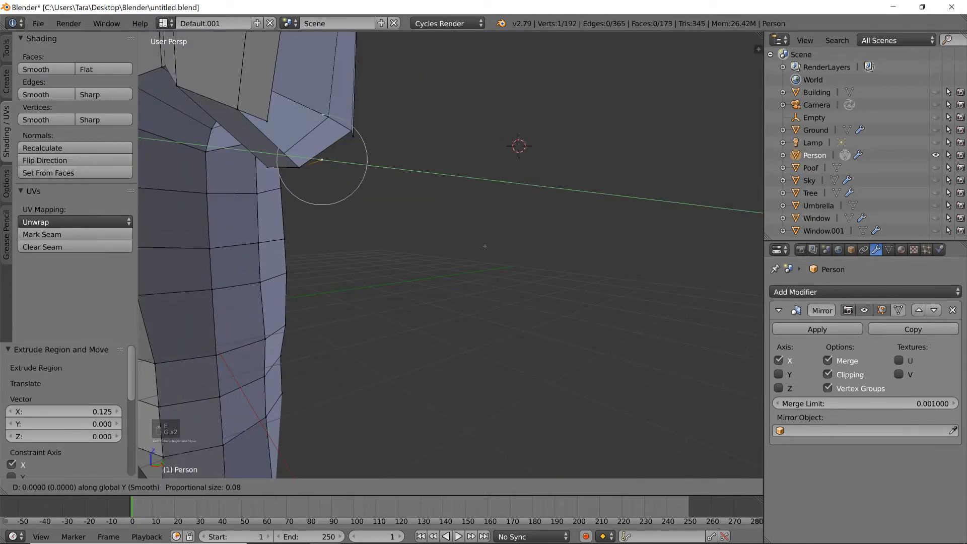
{"action": "left_click", "coordinate": [374, 201]}
Fill a face between the extruded vertex and the three neighbouring corner vertices on the hand's underside.
{"action": "right_click", "coordinate": [267, 121], "text": "shift"}
{"action": "right_click", "coordinate": [237, 109], "text": "shift"}
{"action": "right_click", "coordinate": [300, 166], "text": "shift"}
{"action": "key", "text": "f"}
{"action": "middle_click_drag", "start_coordinate": [321, 172], "coordinate": [433, 275]}
Extrude a bottom vertex of the hand 0.040 along Y and connect the new vertex to its neighbour with an edge.
{"action": "right_click", "coordinate": [295, 292]}
{"action": "scroll", "coordinate": [272, 322], "scroll_direction": "down", "scroll_amount": 2}
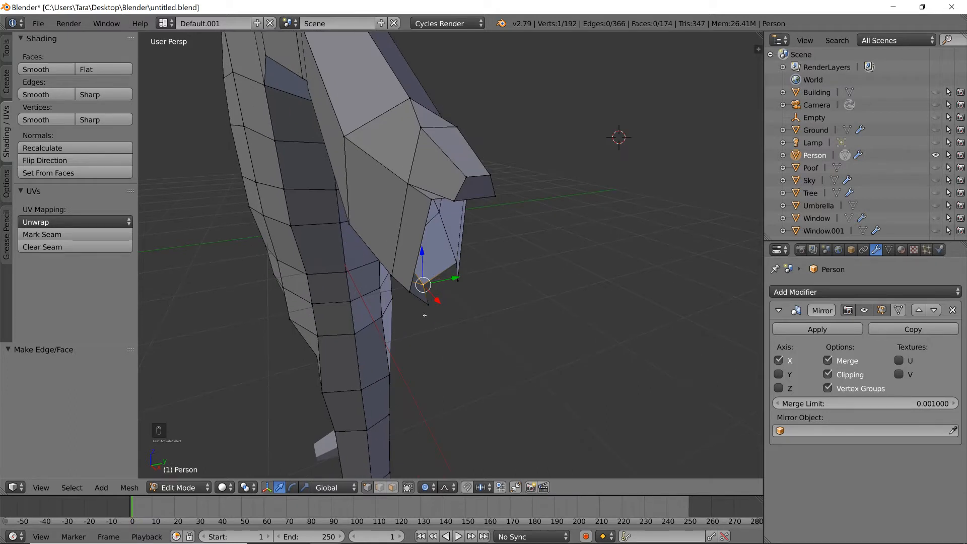
{"action": "middle_click_drag", "start_coordinate": [425, 315], "coordinate": [476, 300]}
{"action": "key", "text": "e"}
{"action": "key", "text": "y"}
{"action": "left_click", "coordinate": [488, 294]}
{"action": "right_click", "coordinate": [389, 261], "text": "shift"}
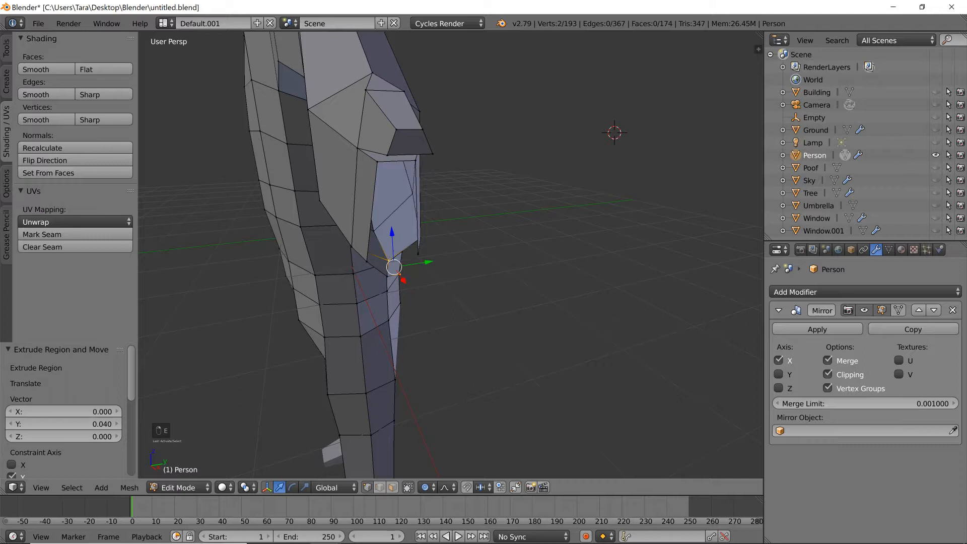
{"action": "key", "text": "f"}
Fill the remaining gap on the hand's underside with a face through the newly extruded vertex and its neighbours.
{"action": "right_click", "coordinate": [388, 260]}
{"action": "right_click", "coordinate": [387, 277], "text": "shift"}
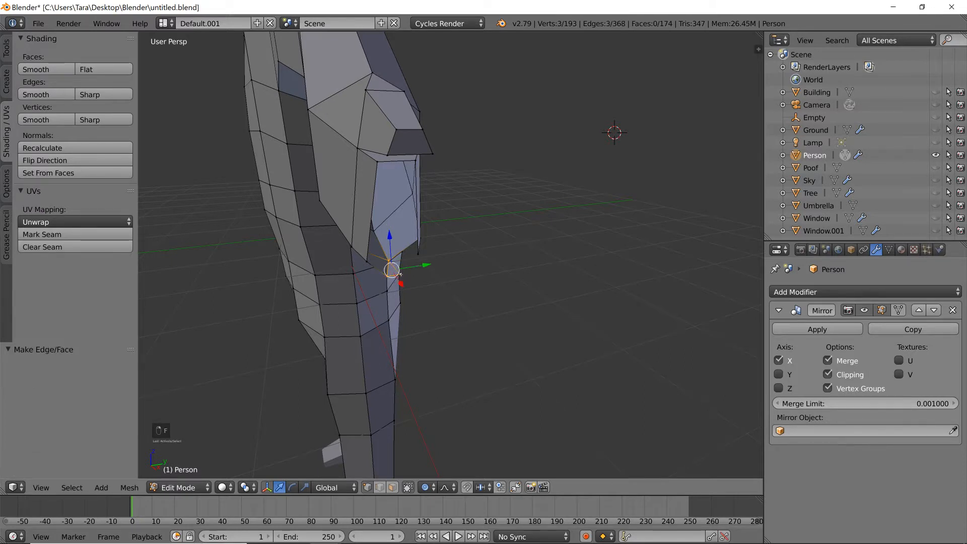
{"action": "right_click", "coordinate": [401, 275]}
{"action": "right_click", "coordinate": [390, 261], "text": "shift"}
{"action": "middle_click_drag", "start_coordinate": [390, 261], "coordinate": [472, 183]}
{"action": "right_click", "coordinate": [446, 172], "text": "shift"}
{"action": "right_click", "coordinate": [448, 178], "text": "shift"}
{"action": "key", "text": "f"}
{"action": "key", "text": "Tab"}
{"action": "key", "text": "Tab"}
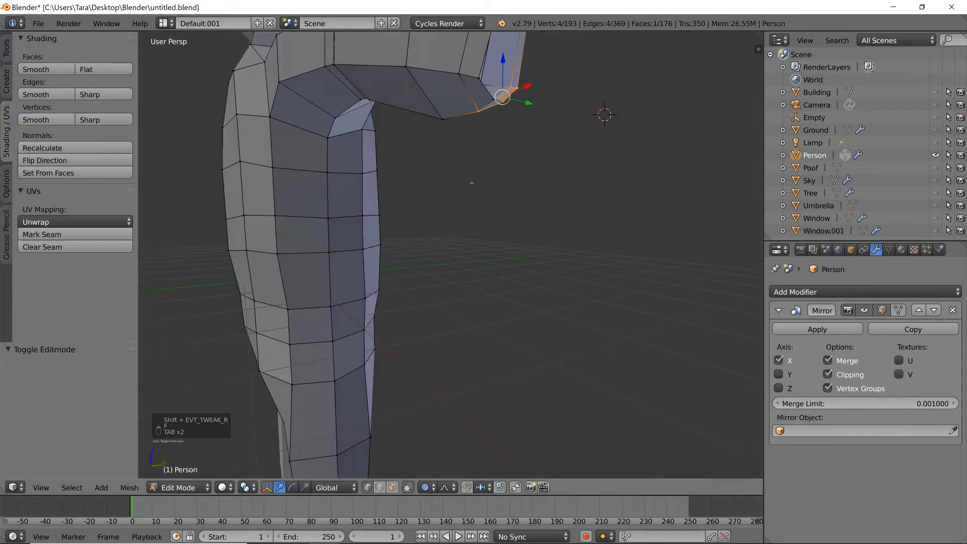
Scale the two lower side vertices of the hand's open end by 0.585 and move them -0.015 along Z.
{"action": "right_click", "coordinate": [490, 84]}
{"action": "middle_click_drag", "start_coordinate": [490, 84], "coordinate": [450, 111]}
{"action": "right_click", "coordinate": [399, 88]}
{"action": "right_click", "coordinate": [508, 205]}
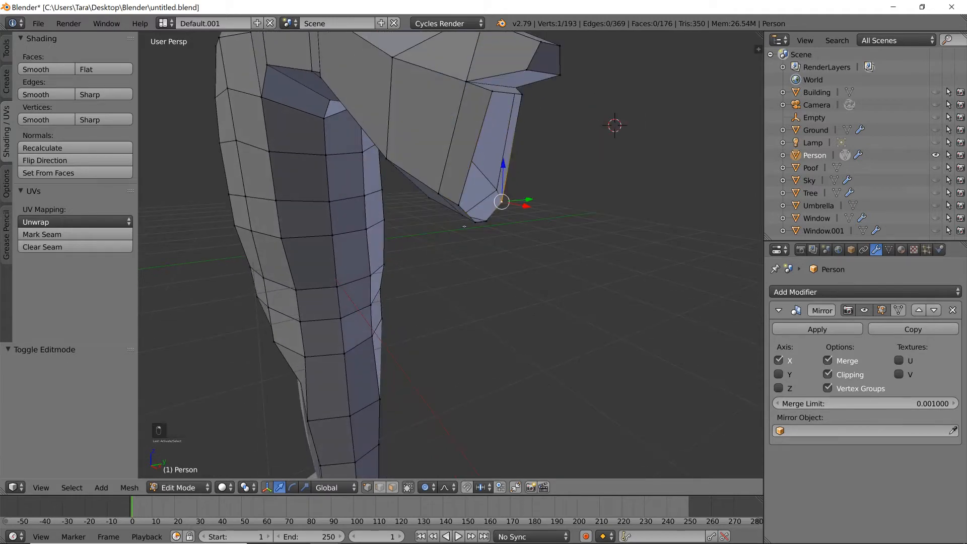
{"action": "middle_click_drag", "start_coordinate": [465, 226], "coordinate": [460, 234]}
{"action": "right_click", "coordinate": [412, 273], "text": "shift"}
{"action": "key", "text": "s"}
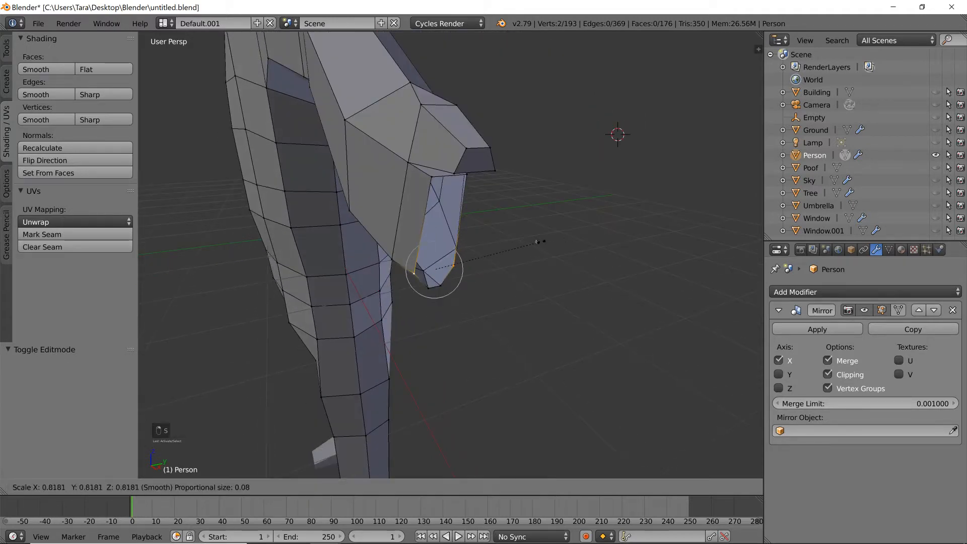
{"action": "left_click", "coordinate": [513, 247]}
{"action": "key", "text": "g"}
{"action": "key", "text": "z"}
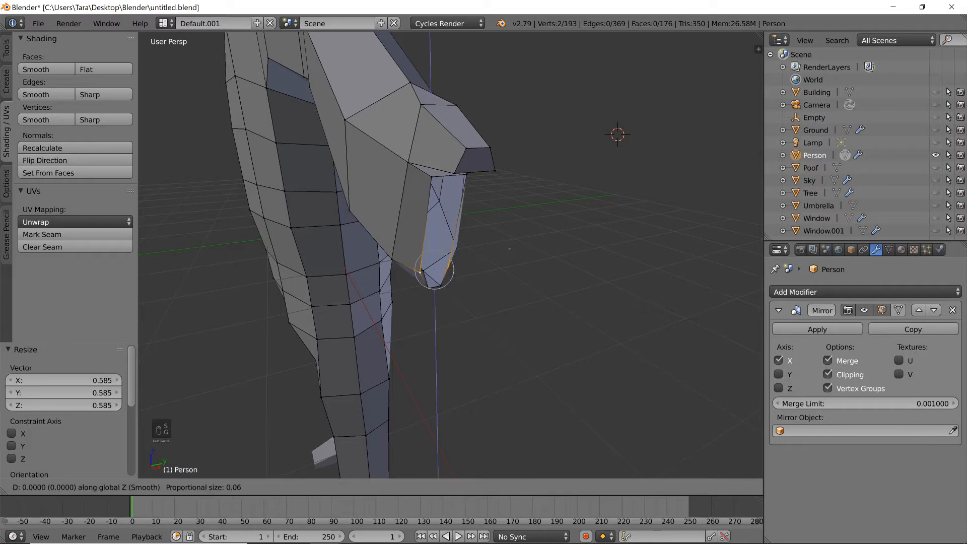
{"action": "left_click", "coordinate": [486, 240]}
Extrude the four lower corner vertices of the hand's open end 0.063 along X to begin the lower finger.
{"action": "scroll", "coordinate": [444, 198], "scroll_direction": "up", "scroll_amount": 2}
{"action": "right_click", "coordinate": [429, 323], "text": "shift"}
{"action": "right_click", "coordinate": [400, 331], "text": "shift"}
{"action": "key", "text": "e"}
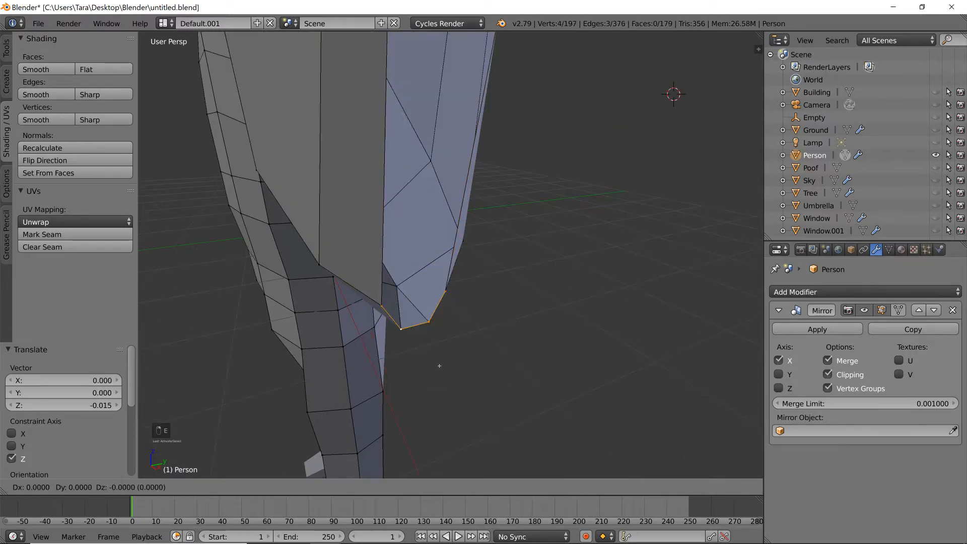
{"action": "key", "text": "x"}
{"action": "left_click", "coordinate": [421, 345]}
Fill a face across the upper side of the newly extruded finger segment.
{"action": "right_click", "coordinate": [381, 306]}
{"action": "right_click", "coordinate": [444, 291], "text": "shift"}
{"action": "right_click", "coordinate": [467, 313], "text": "shift"}
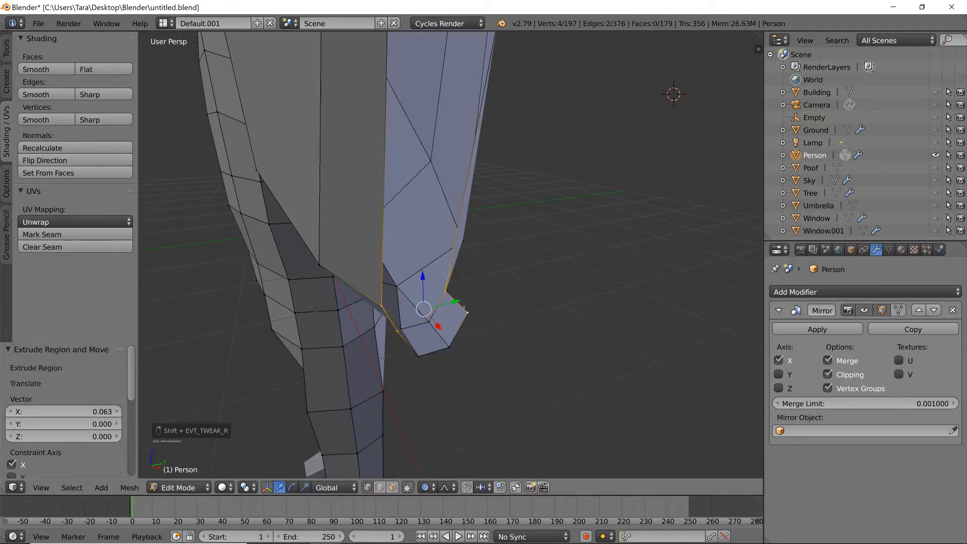
{"action": "key", "text": "f"}
Scale the finger segment's new upper face by 0.691 along Y.
{"action": "key", "text": "s"}
{"action": "scroll", "coordinate": [518, 293], "scroll_direction": "up", "scroll_amount": 5}
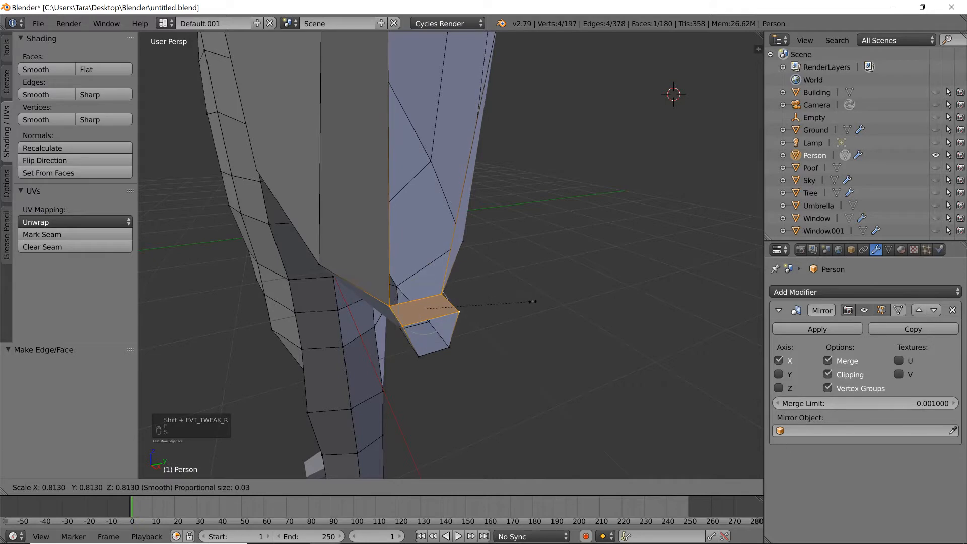
{"action": "key", "text": "x"}
{"action": "right_click", "coordinate": [524, 313]}
{"action": "key", "text": "s"}
{"action": "key", "text": "y"}
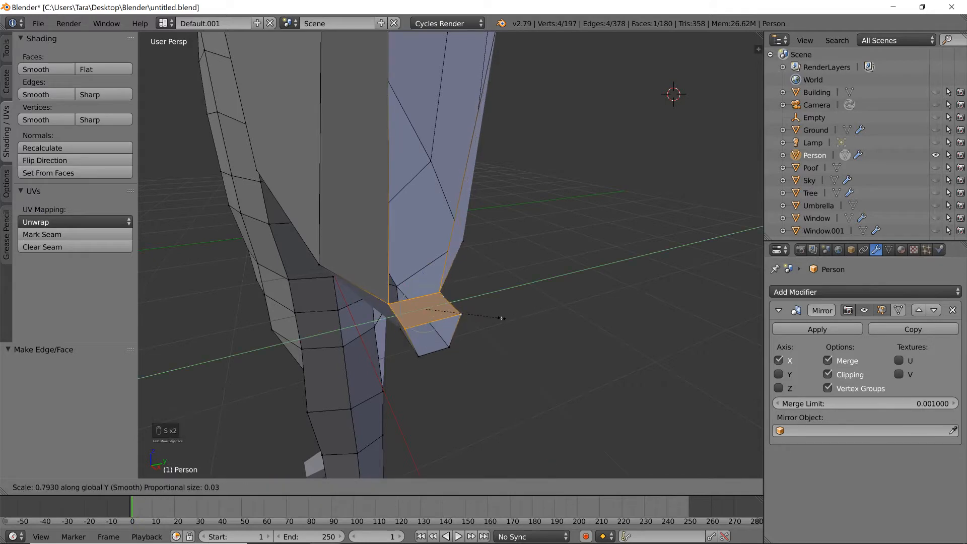
{"action": "left_click", "coordinate": [479, 322]}
Select the four vertices around the lower finger's open end.
{"action": "right_click", "coordinate": [456, 316]}
{"action": "right_click", "coordinate": [450, 347], "text": "shift"}
{"action": "right_click", "coordinate": [419, 356], "text": "shift"}
{"action": "right_click", "coordinate": [409, 328], "text": "shift"}
{"action": "middle_click_drag", "start_coordinate": [428, 323], "coordinate": [509, 312]}
{"action": "scroll", "coordinate": [620, 275], "scroll_direction": "down", "scroll_amount": 3}
Try to extrude the finger's four end vertices 0.129 along X, and undo it.
{"action": "key", "text": "e"}
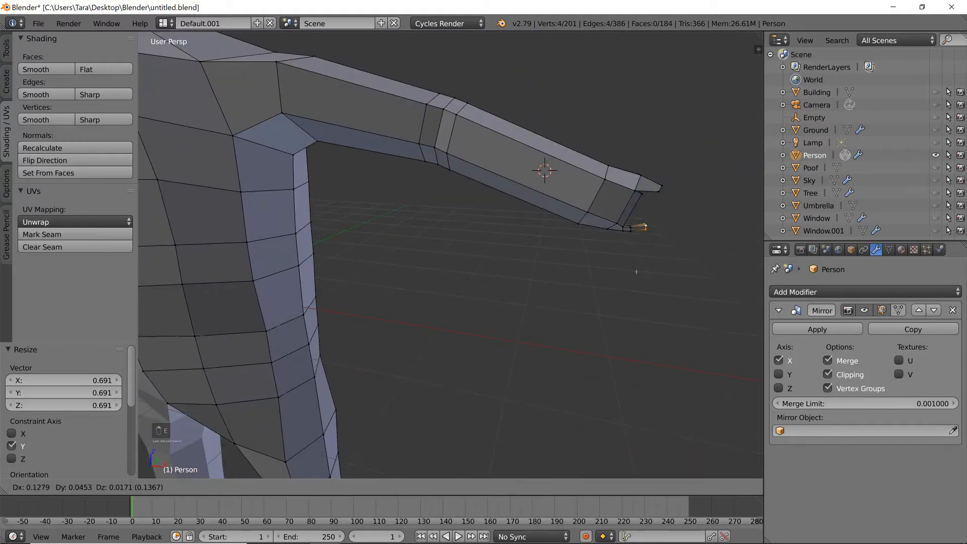
{"action": "key", "text": "x"}
{"action": "left_click", "coordinate": [636, 275]}
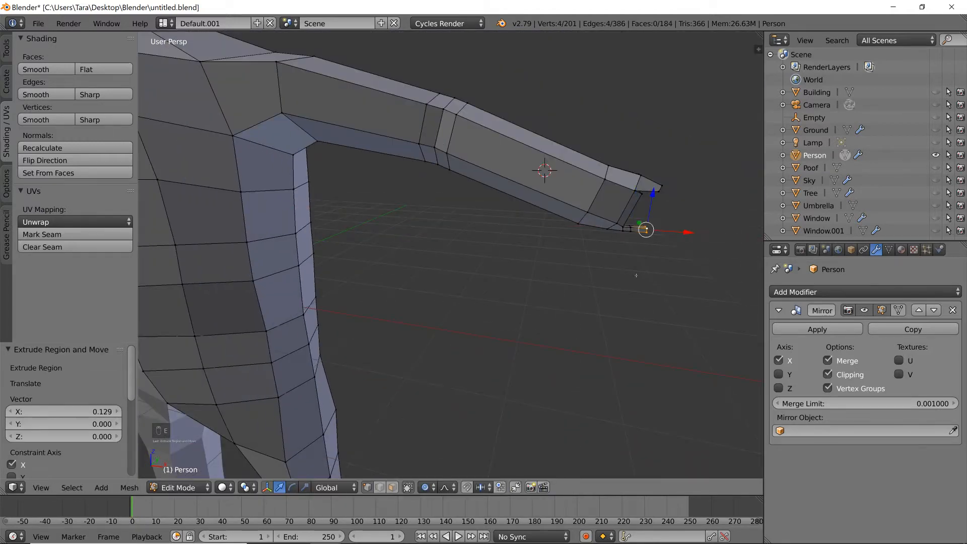
{"action": "scroll", "coordinate": [649, 270], "scroll_direction": "up", "scroll_amount": 2}
{"action": "middle_click_drag", "start_coordinate": [671, 258], "coordinate": [579, 265], "text": "shift"}
{"action": "key", "text": "g"}
{"action": "right_click", "coordinate": [582, 265]}
{"action": "key", "text": "ctrl+z"}
Move the lower finger's four end vertices -0.023 along Z.
{"action": "key", "text": "g"}
{"action": "key", "text": "x"}
{"action": "right_click", "coordinate": [587, 266]}
{"action": "key", "text": "g"}
{"action": "key", "text": "z"}
{"action": "left_click", "coordinate": [585, 271]}
{"action": "key", "text": "s"}
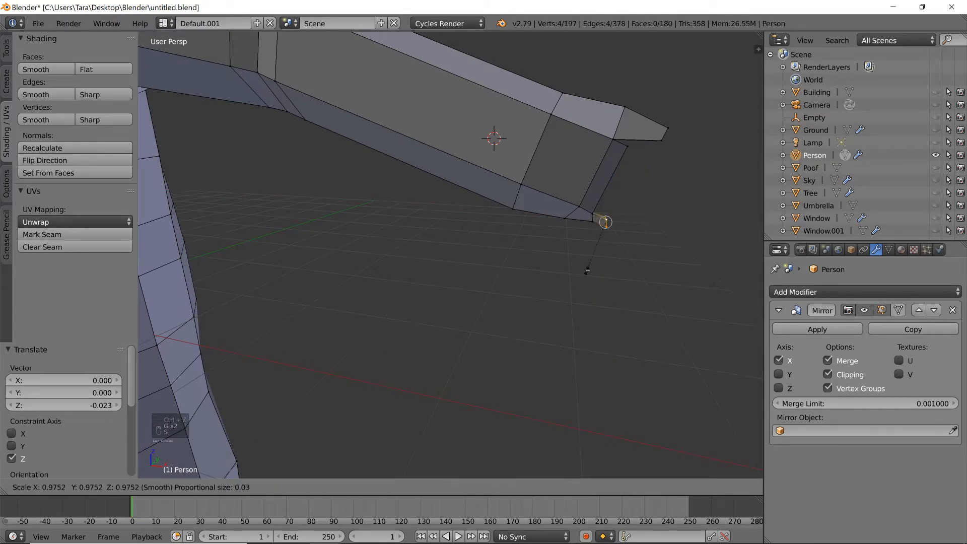
{"action": "right_click", "coordinate": [617, 270]}
{"action": "middle_click_drag", "start_coordinate": [616, 270], "coordinate": [298, 202]}
{"action": "right_click", "coordinate": [294, 199], "text": "shift"}
{"action": "right_click", "coordinate": [260, 207], "text": "shift"}
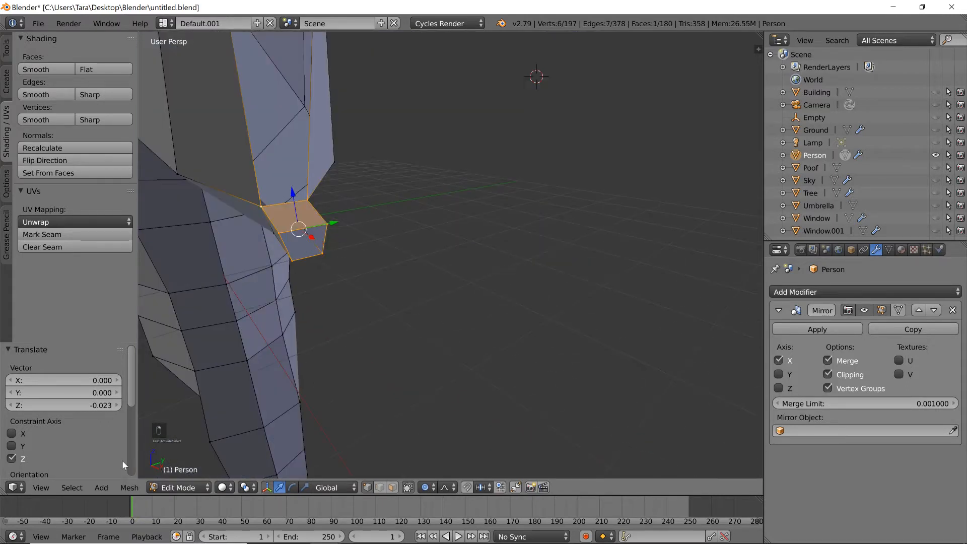
{"action": "left_click", "coordinate": [70, 487]}
{"action": "left_click", "coordinate": [101, 244]}
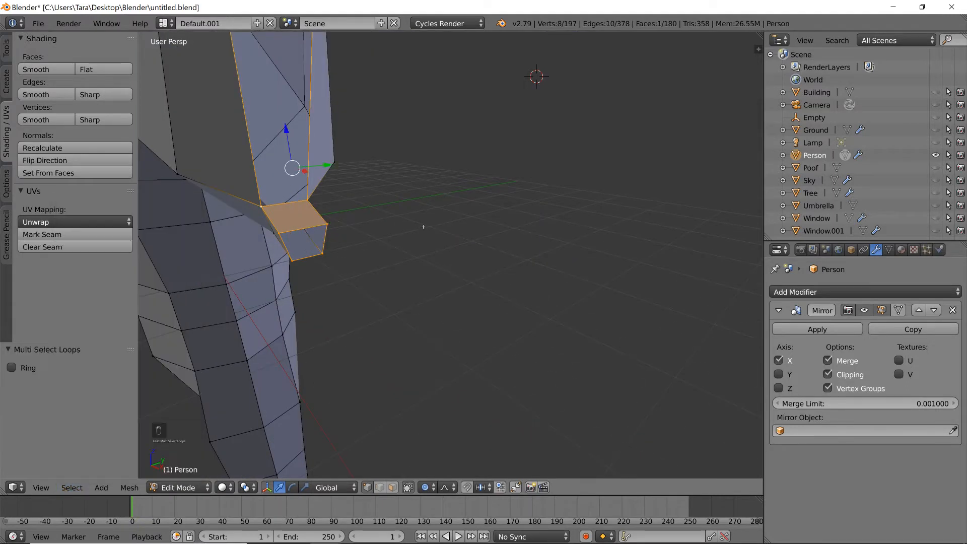
{"action": "key", "text": "s"}
{"action": "key", "text": "x"}
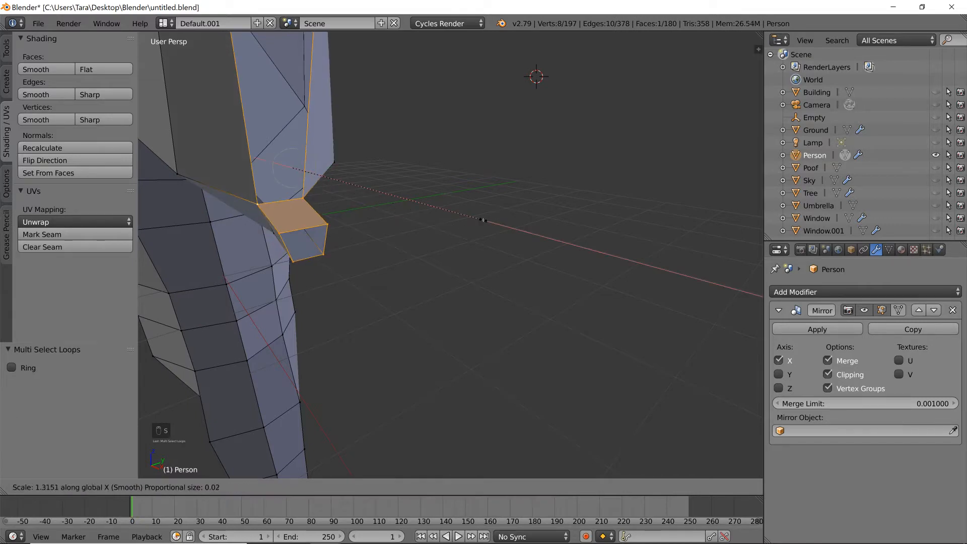
{"action": "right_click", "coordinate": [484, 215]}
Reduce the selection to the lower finger's four end vertices and scale them.
{"action": "scroll", "coordinate": [485, 214], "scroll_direction": "down", "scroll_amount": 4}
{"action": "middle_click_drag", "start_coordinate": [485, 215], "coordinate": [478, 210]}
{"action": "right_click", "coordinate": [367, 126], "text": "shift"}
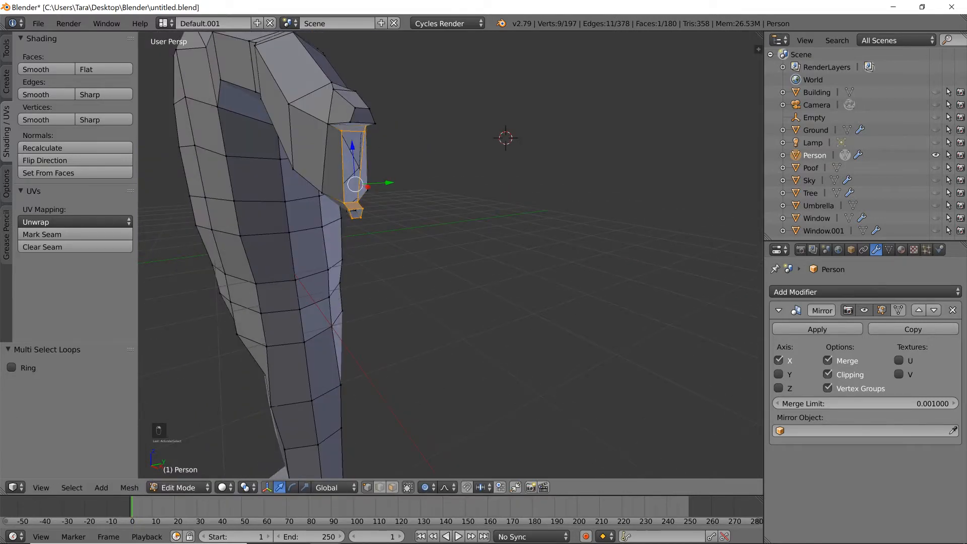
{"action": "right_click", "coordinate": [366, 127], "text": "shift"}
{"action": "right_click", "coordinate": [364, 132], "text": "shift"}
{"action": "right_click", "coordinate": [343, 131], "text": "shift"}
{"action": "scroll", "coordinate": [391, 177], "scroll_direction": "up", "scroll_amount": 5}
{"action": "mouse_move", "coordinate": [391, 177]}
{"action": "middle_mouse_down", "text": "shift"}
{"action": "mouse_move", "coordinate": [406, 183]}
{"action": "mouse_move", "coordinate": [395, 182]}
{"action": "middle_mouse_up", "text": "shift"}
{"action": "right_click", "coordinate": [283, 152], "text": "shift"}
{"action": "right_click", "coordinate": [257, 153], "text": "shift"}
{"action": "key", "text": "s"}
{"action": "middle_click_drag", "start_coordinate": [348, 157], "coordinate": [555, 174]}
{"action": "left_click", "coordinate": [429, 167]}
Reposition the lower finger's end vertices along Z and along X.
{"action": "key", "text": "g"}
{"action": "key", "text": "z"}
{"action": "left_click", "coordinate": [556, 177]}
{"action": "scroll", "coordinate": [618, 217], "scroll_direction": "up", "scroll_amount": 1}
{"action": "key", "text": "g"}
{"action": "middle_click_drag", "start_coordinate": [621, 215], "coordinate": [554, 247]}
{"action": "key", "text": "x"}
{"action": "left_click", "coordinate": [628, 213]}
{"action": "scroll", "coordinate": [426, 228], "scroll_direction": "up", "scroll_amount": 1}
Try to fill the lower finger's open end with a face, and undo it.
{"action": "right_click", "coordinate": [511, 215]}
{"action": "right_click", "coordinate": [493, 276], "text": "shift"}
{"action": "right_click", "coordinate": [424, 278], "text": "shift"}
{"action": "right_click", "coordinate": [410, 203], "text": "shift"}
{"action": "key", "text": "f"}
{"action": "key", "text": "ctrl+z"}
{"action": "key", "text": "ctrl+z"}
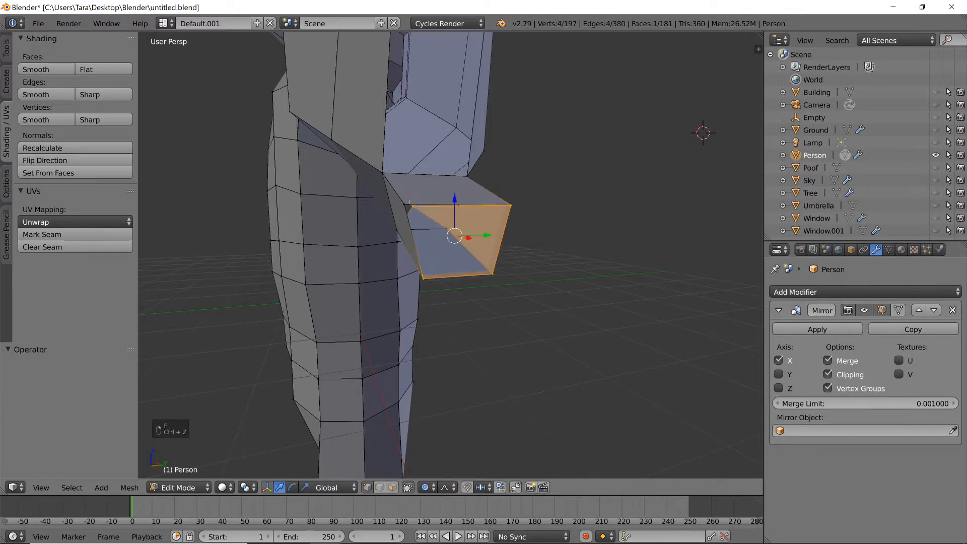
Reselect the four corner vertices at the lower finger's open end.
{"action": "right_click", "coordinate": [402, 204]}
{"action": "right_click", "coordinate": [425, 279], "text": "shift"}
{"action": "right_click", "coordinate": [495, 277], "text": "shift"}
{"action": "right_click", "coordinate": [514, 207], "text": "shift"}
{"action": "middle_click_drag", "start_coordinate": [515, 207], "coordinate": [596, 229]}
{"action": "key", "text": "e"}
{"action": "key", "text": "y"}
{"action": "right_click", "coordinate": [626, 242]}
{"action": "key", "text": "ctrl+z"}
Extrude the finger's four end vertices 0.067 along X to add the tip segment.
{"action": "middle_click_drag", "start_coordinate": [630, 277], "coordinate": [597, 238]}
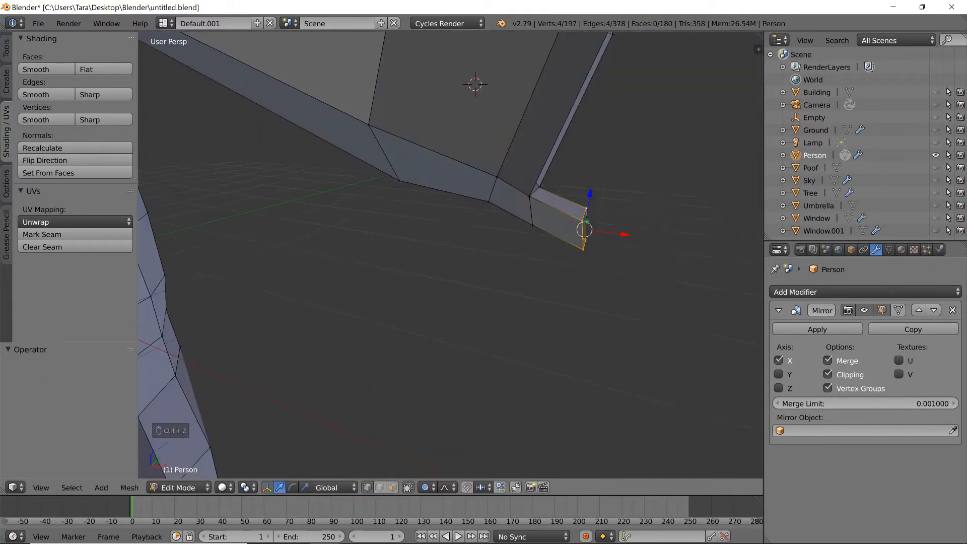
{"action": "key", "text": "e"}
{"action": "key", "text": "x"}
{"action": "left_click", "coordinate": [625, 230]}
{"action": "key", "text": "g"}
{"action": "key", "text": "z"}
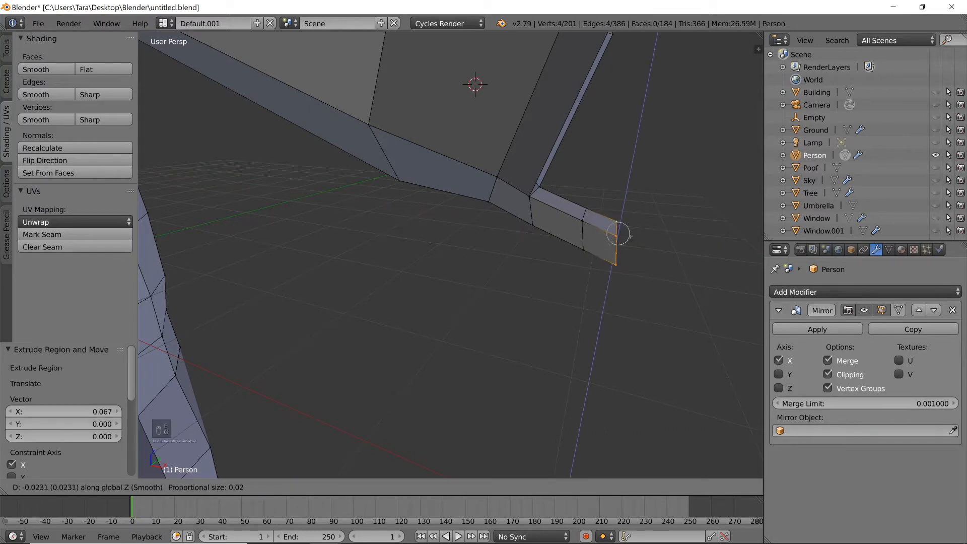
{"action": "right_click", "coordinate": [618, 234]}
Scale the finger's end vertices by 0.499 and close the fingertip with a face.
{"action": "key", "text": "s"}
{"action": "left_click", "coordinate": [625, 236]}
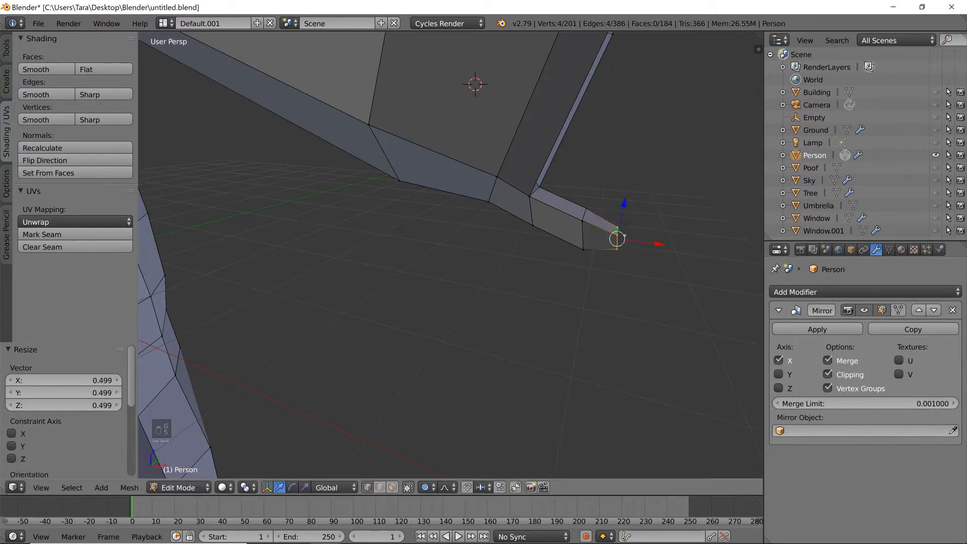
{"action": "key", "text": "f"}
{"action": "middle_click_drag", "start_coordinate": [625, 236], "coordinate": [615, 218]}
{"action": "key", "text": "Tab"}
{"action": "key", "text": "Tab"}
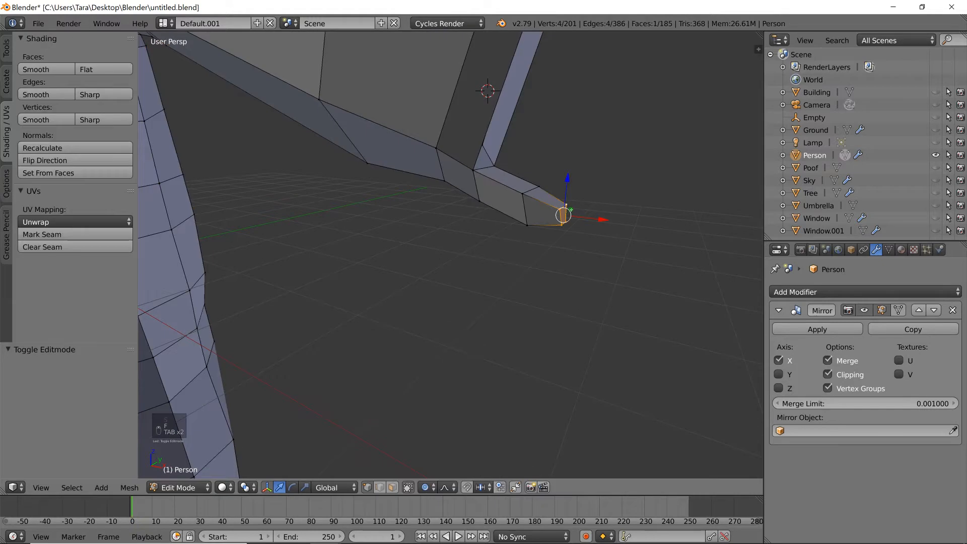
Raise the two upper vertices at the lower finger's base along Z.
{"action": "right_click", "coordinate": [476, 170]}
{"action": "right_click", "coordinate": [494, 166], "text": "shift"}
{"action": "key", "text": "g"}
{"action": "key", "text": "z"}
{"action": "left_click", "coordinate": [495, 161]}
Move the two upper vertices at the finger's middle joint 0.012 along Z.
{"action": "right_click", "coordinate": [524, 193]}
{"action": "right_click", "coordinate": [541, 189], "text": "shift"}
{"action": "key", "text": "g"}
{"action": "key", "text": "z"}
{"action": "left_click", "coordinate": [554, 176]}
{"action": "middle_click_drag", "start_coordinate": [557, 172], "coordinate": [496, 173]}
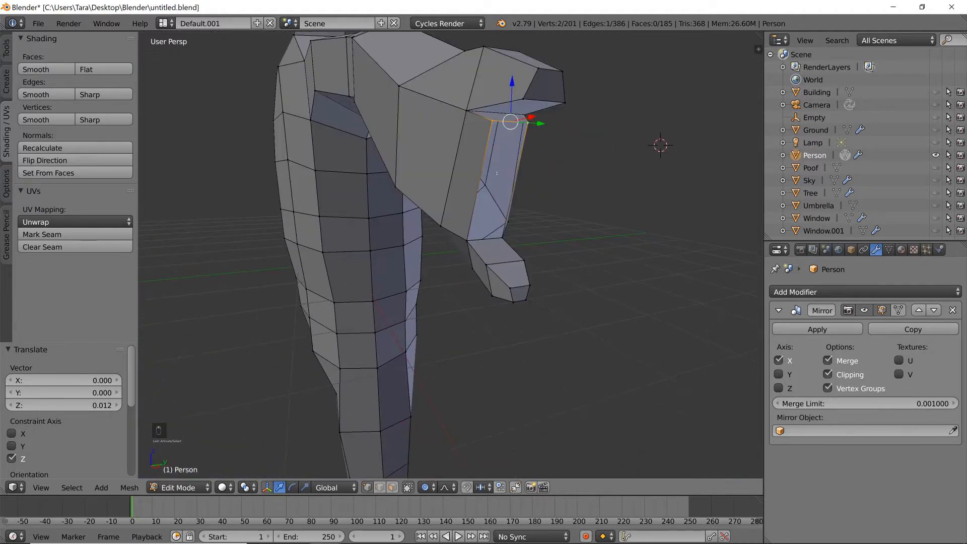
{"action": "key", "text": "ctrl+r"}
{"action": "middle_click_drag", "start_coordinate": [462, 112], "coordinate": [486, 117]}
{"action": "key", "text": "k"}
{"action": "left_click", "coordinate": [447, 105]}
{"action": "key", "text": "ctrl"}
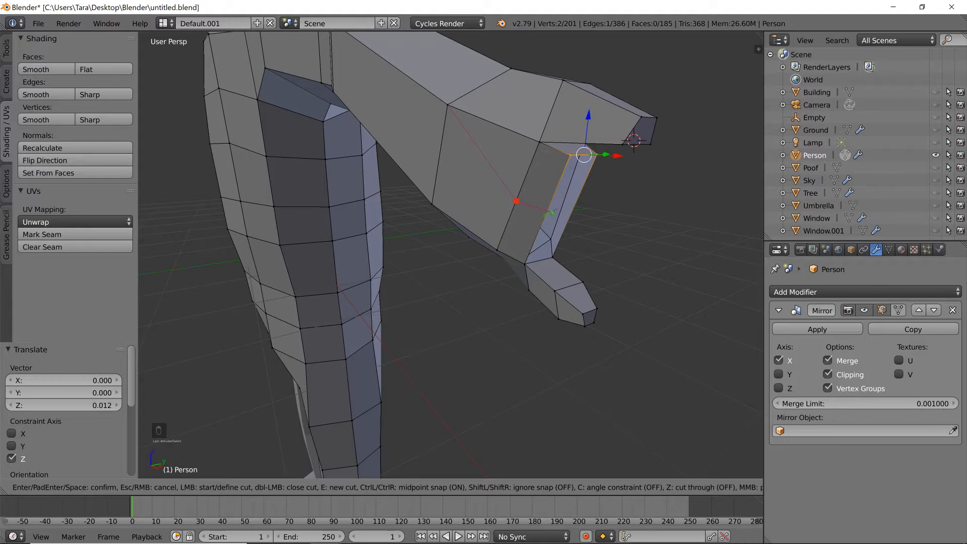
{"action": "key", "text": "Escape"}
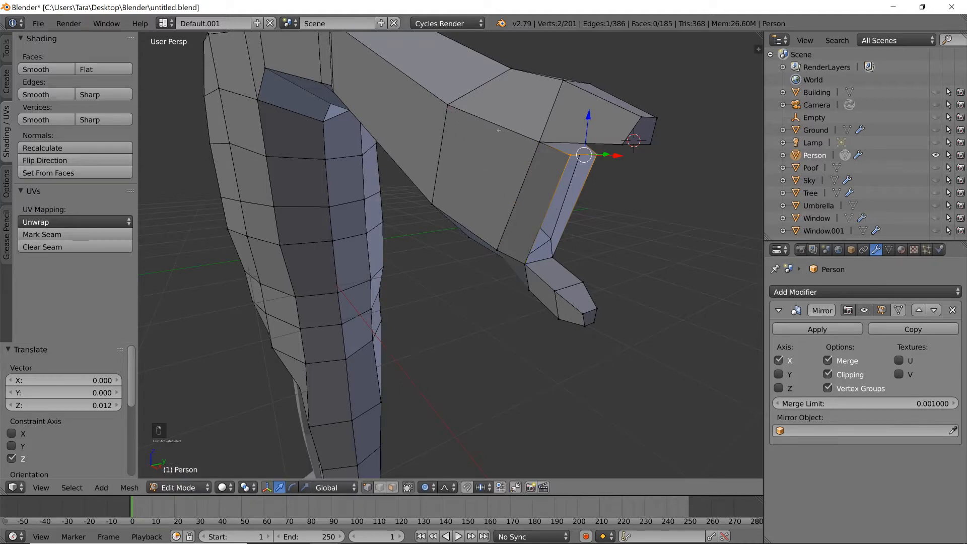
Cut two lines with the Knife from the wrist corners across the side of the hand to its open edge.
{"action": "key", "text": "k"}
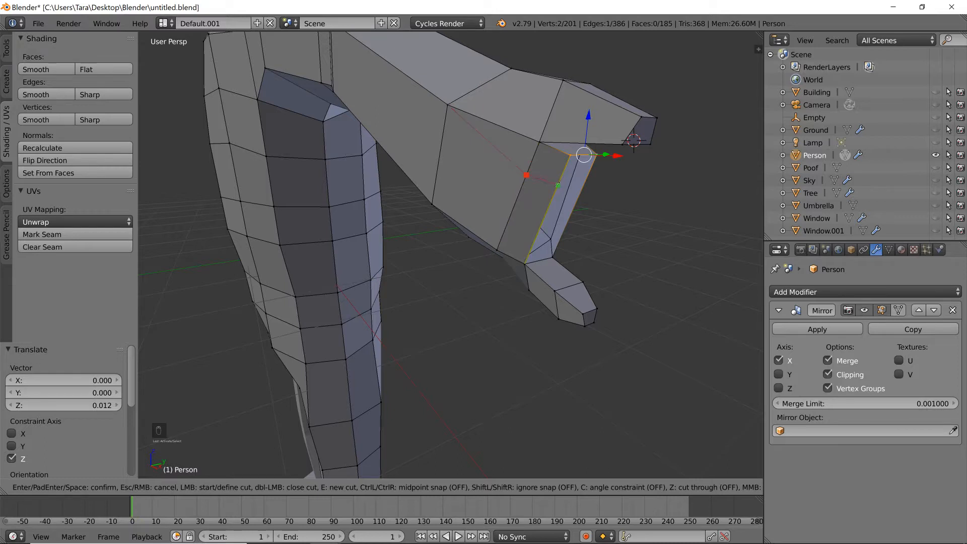
{"action": "key", "text": "Return"}
{"action": "middle_click_drag", "start_coordinate": [555, 190], "coordinate": [574, 182]}
{"action": "key", "text": "k"}
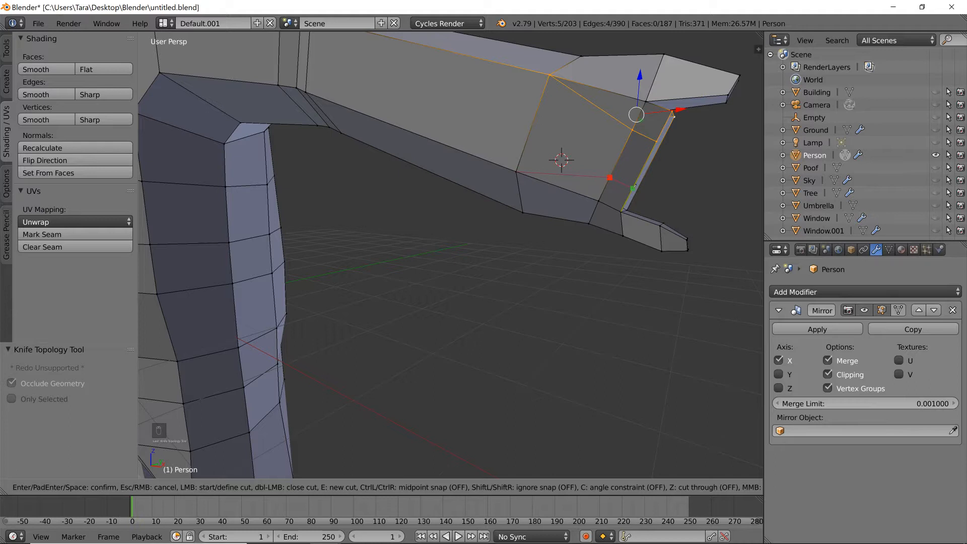
{"action": "key", "text": "Return"}
{"action": "middle_click_drag", "start_coordinate": [626, 187], "coordinate": [616, 197]}
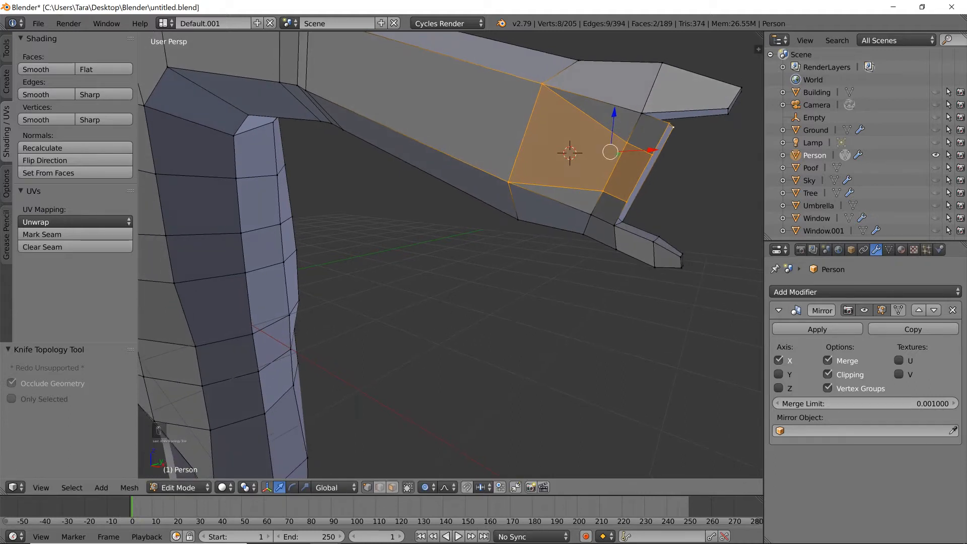
Scale the four vertices that the knife cuts made on the side of the hand.
{"action": "right_click", "coordinate": [613, 195]}
{"action": "right_click", "coordinate": [625, 202], "text": "shift"}
{"action": "right_click", "coordinate": [627, 143], "text": "shift"}
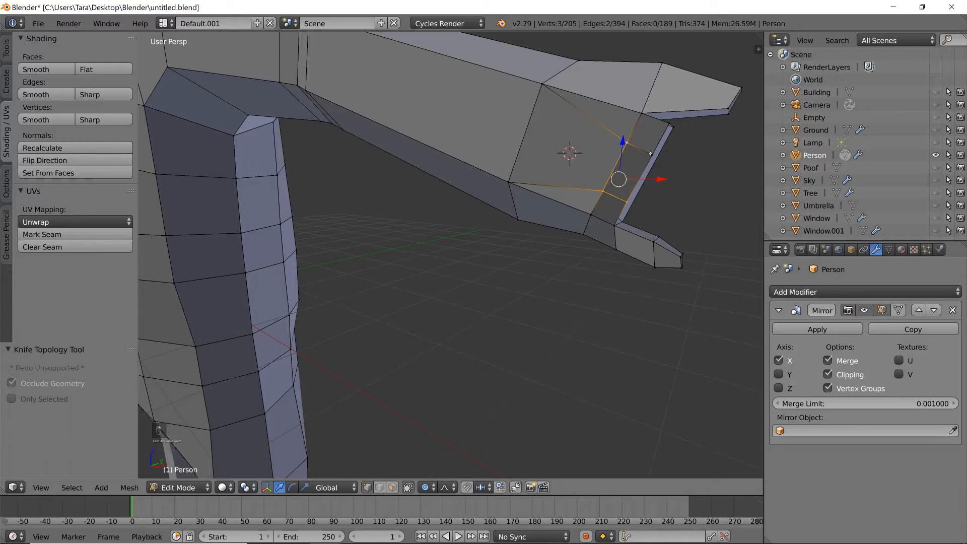
{"action": "right_click", "coordinate": [653, 155], "text": "shift"}
{"action": "key", "text": "s"}
{"action": "left_click", "coordinate": [694, 165]}
{"action": "middle_click_drag", "start_coordinate": [694, 166], "coordinate": [633, 189]}
Undo the vertex scaling and both knife cuts on the side of the hand.
{"action": "key", "text": "ctrl+z"}
{"action": "key", "text": "ctrl+z"}
{"action": "key", "text": "ctrl+z"}
{"action": "key", "text": "ctrl+z"}
{"action": "key", "text": "ctrl+z"}
{"action": "key", "text": "ctrl+z"}
{"action": "key", "text": "ctrl+z"}
{"action": "key", "text": "ctrl+z"}
{"action": "key", "text": "ctrl+z"}
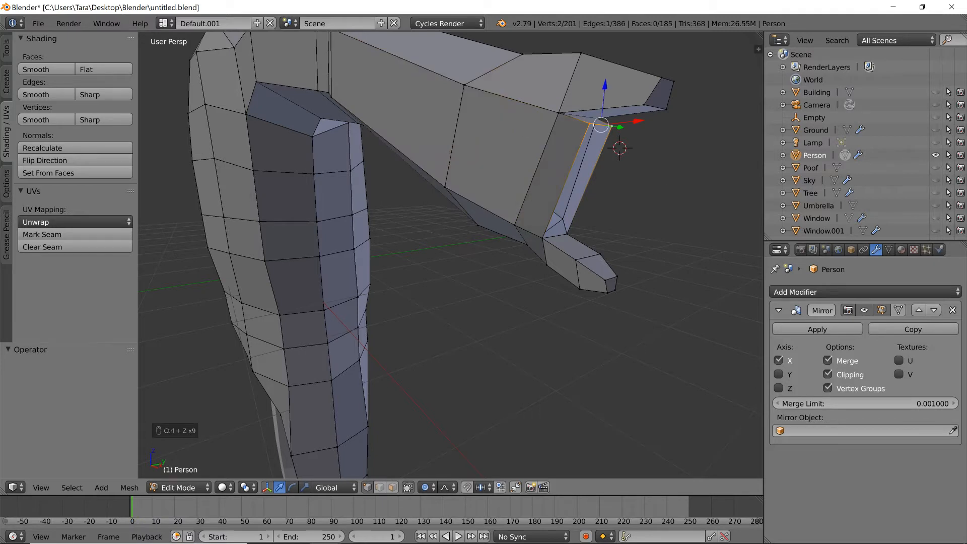
Knife two new cuts from the wrist's upper and lower corners across the hand's side to its open edge.
{"action": "key", "text": "k"}
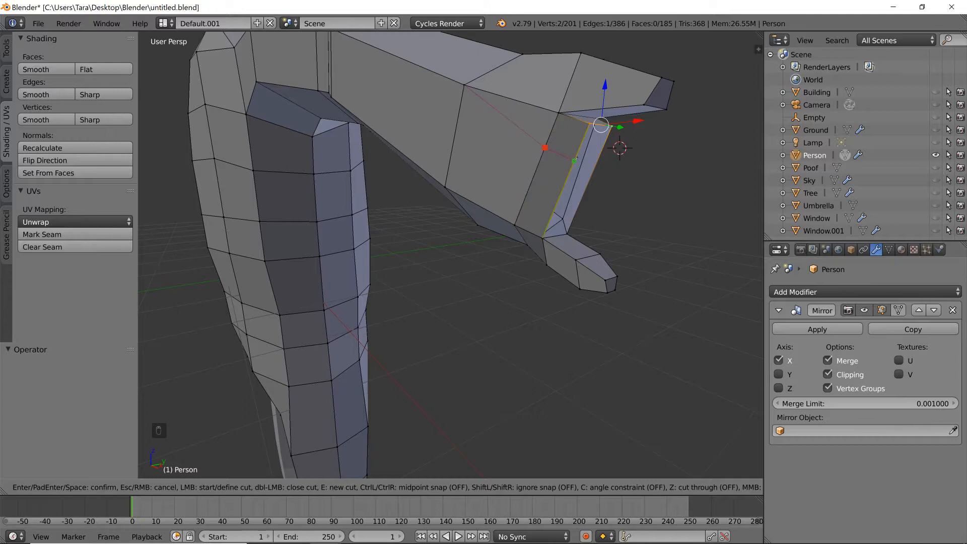
{"action": "key", "text": "Return"}
{"action": "middle_click_drag", "start_coordinate": [565, 164], "coordinate": [588, 168]}
{"action": "key", "text": "k"}
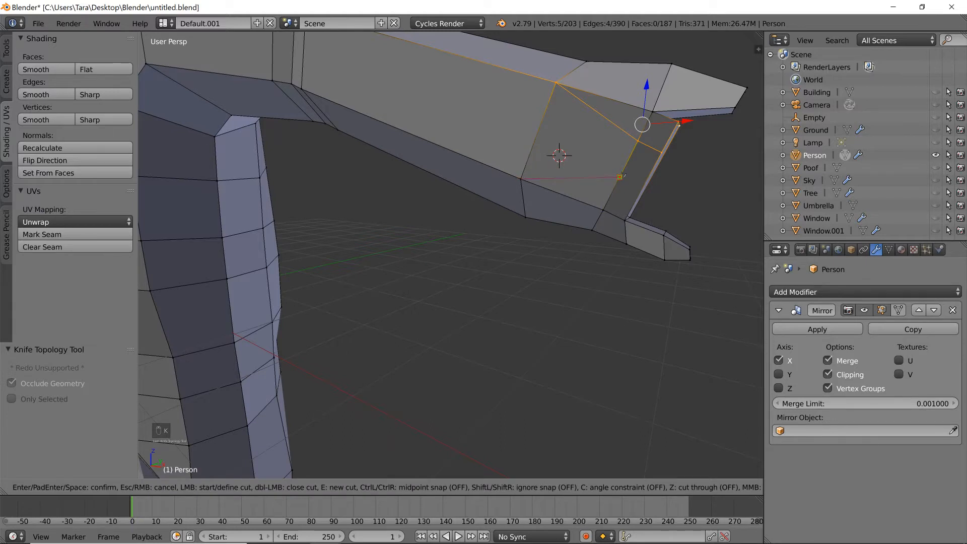
{"action": "key", "text": "Return"}
{"action": "middle_click_drag", "start_coordinate": [643, 188], "coordinate": [453, 185]}
{"action": "middle_click_drag", "start_coordinate": [355, 179], "coordinate": [373, 167]}
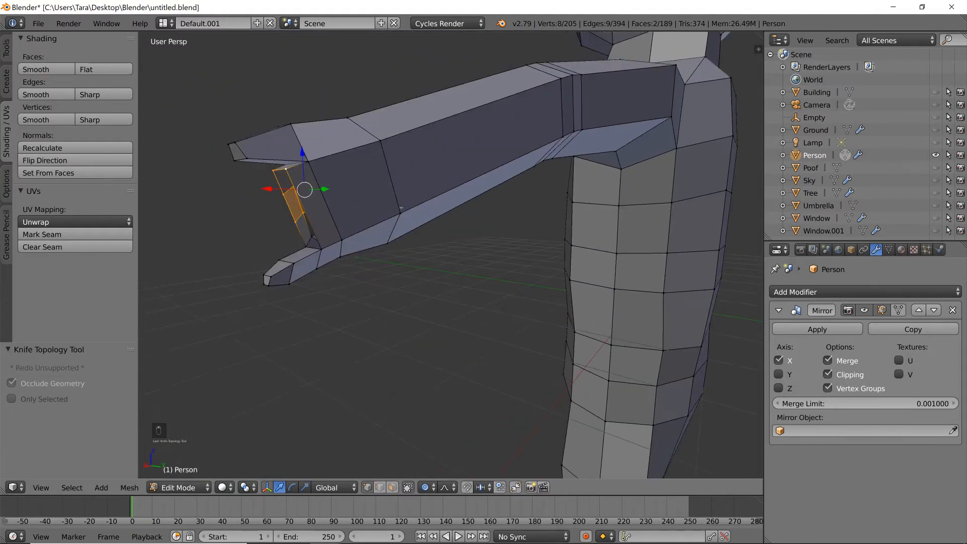
Knife two matching cuts on the opposite side of the hand, from the wrist corners to the open edge.
{"action": "key", "text": "k"}
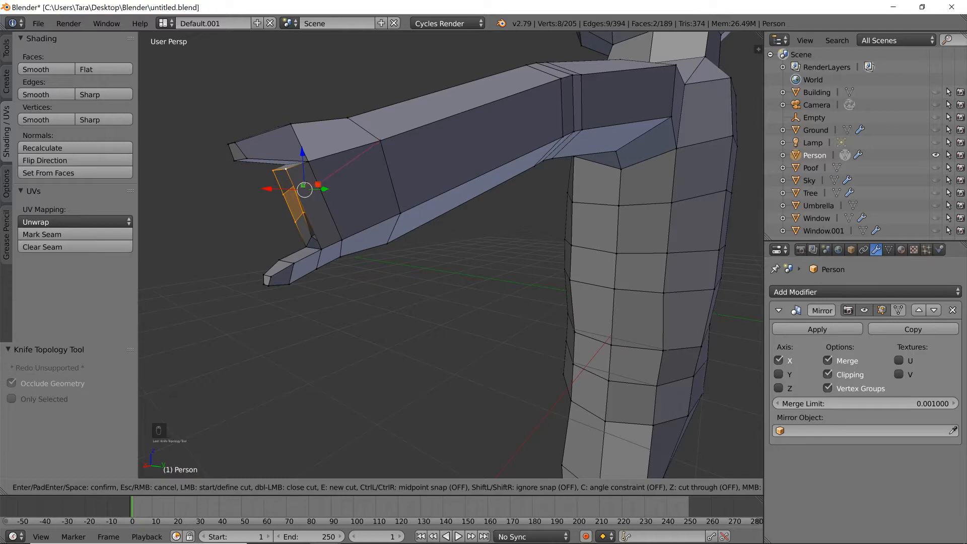
{"action": "key", "text": "Return"}
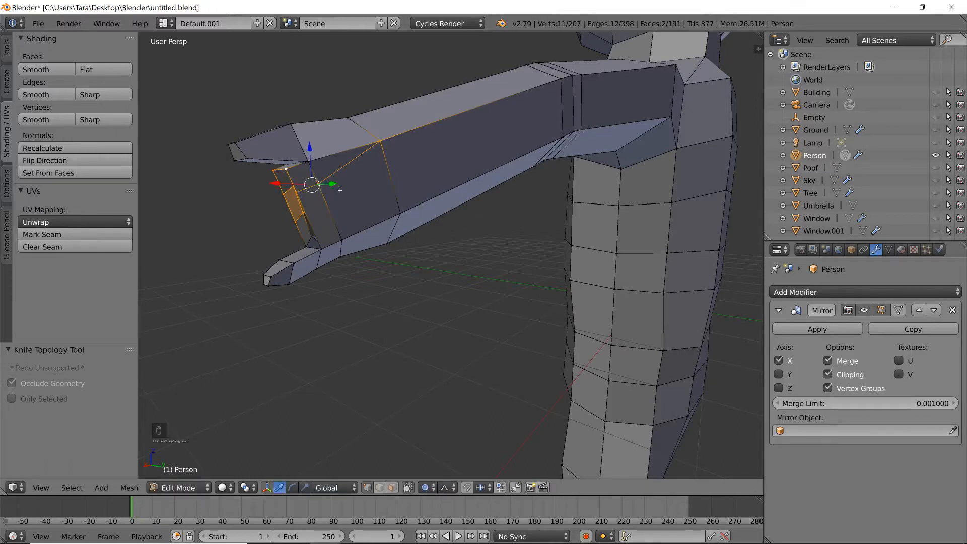
{"action": "middle_click_drag", "start_coordinate": [302, 189], "coordinate": [372, 188]}
{"action": "key", "text": "k"}
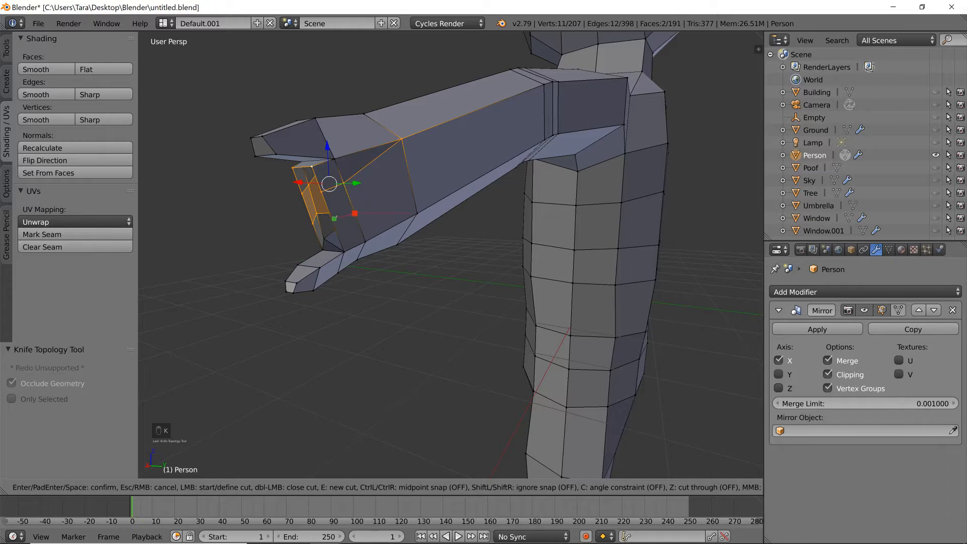
{"action": "key", "text": "Return"}
{"action": "mouse_move", "coordinate": [333, 219]}
{"action": "middle_mouse_down"}
{"action": "mouse_move", "coordinate": [378, 214]}
{"action": "mouse_move", "coordinate": [464, 283]}
{"action": "mouse_move", "coordinate": [494, 294]}
{"action": "mouse_move", "coordinate": [533, 284]}
{"action": "mouse_move", "coordinate": [545, 317]}
{"action": "mouse_move", "coordinate": [527, 324]}
{"action": "middle_mouse_up"}
{"action": "key", "text": "Tab"}
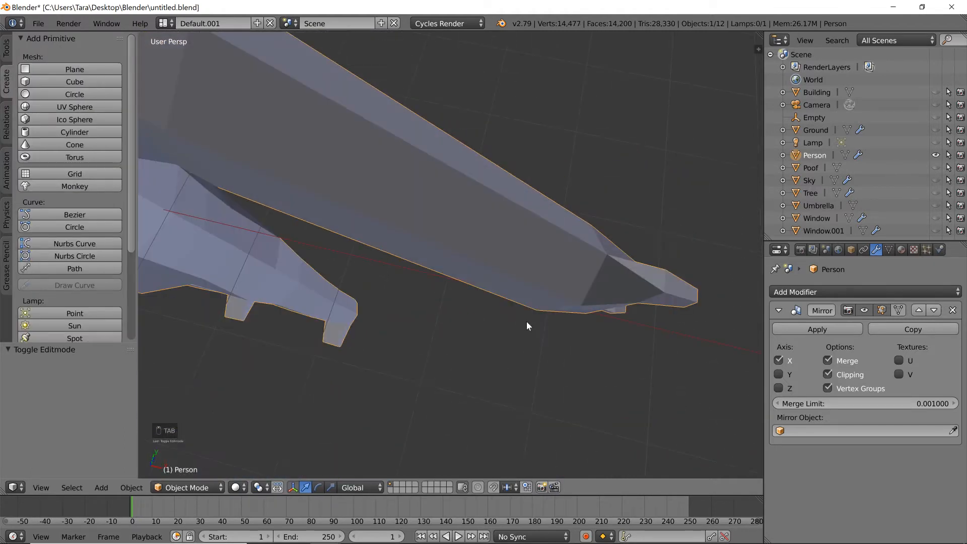
{"action": "key", "text": "Tab"}
Switch to edge selection and move the wrist edge on the hand's side along Y, with a final shift of 0.02.
{"action": "left_click", "coordinate": [382, 487]}
{"action": "right_click", "coordinate": [537, 281]}
{"action": "middle_click_drag", "start_coordinate": [537, 282], "coordinate": [521, 289]}
{"action": "key", "text": "g"}
{"action": "key", "text": "y"}
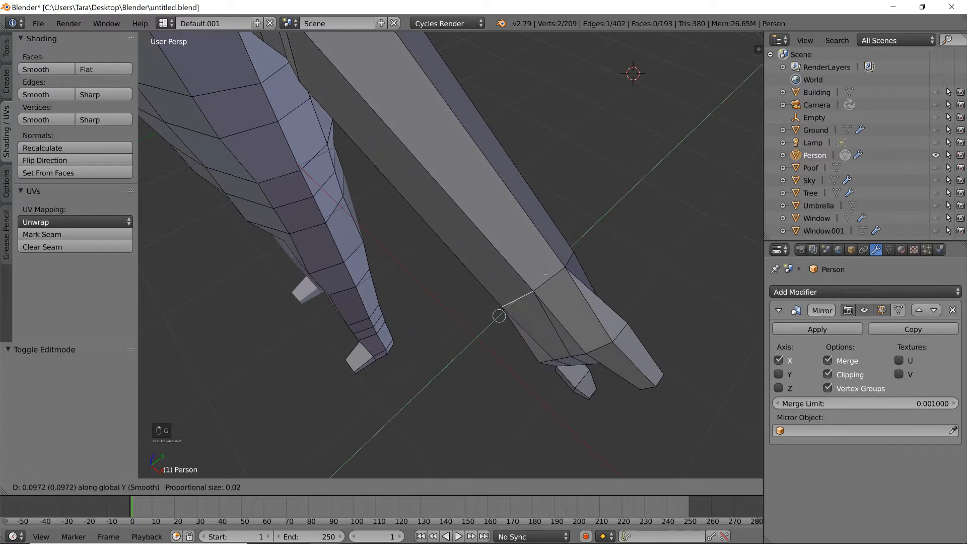
{"action": "left_click", "coordinate": [554, 335]}
{"action": "middle_click_drag", "start_coordinate": [554, 335], "coordinate": [485, 235]}
{"action": "key", "text": "g"}
{"action": "key", "text": "y"}
{"action": "left_click", "coordinate": [580, 327]}
Select the three connected edges along one side of the hand's open end and move them along Y.
{"action": "right_click", "coordinate": [484, 231]}
{"action": "right_click", "coordinate": [480, 223]}
{"action": "right_click", "coordinate": [479, 224]}
{"action": "right_click", "coordinate": [475, 252], "text": "shift"}
{"action": "right_click", "coordinate": [480, 200], "text": "shift"}
{"action": "key", "text": "g"}
{"action": "key", "text": "y"}
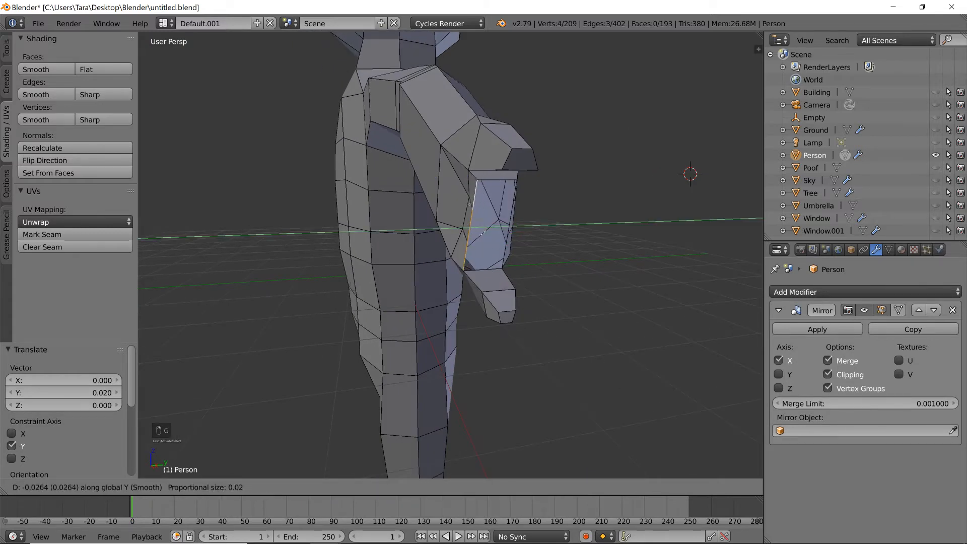
{"action": "left_click", "coordinate": [474, 204]}
{"action": "right_click", "coordinate": [498, 181]}
{"action": "key", "text": "g"}
{"action": "right_click", "coordinate": [479, 241]}
Switch to vertex selection and scale the outer vertex pairs of the hand's open end to about 0.78.
{"action": "left_click", "coordinate": [366, 488]}
{"action": "right_click", "coordinate": [470, 272]}
{"action": "right_click", "coordinate": [482, 180], "text": "shift"}
{"action": "key", "text": "s"}
{"action": "left_click", "coordinate": [489, 191]}
{"action": "middle_click_drag", "start_coordinate": [525, 176], "coordinate": [468, 158]}
{"action": "key", "text": "s"}
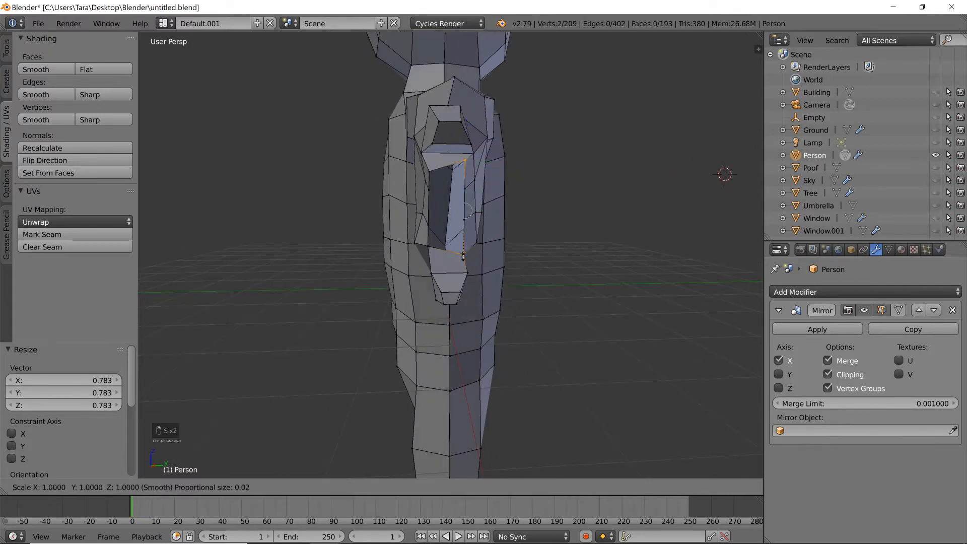
{"action": "left_click", "coordinate": [469, 246]}
Add one loop cut across the side of the hand between wrist and fingers and move it along Y.
{"action": "middle_click_drag", "start_coordinate": [469, 245], "coordinate": [581, 204]}
{"action": "key", "text": "ctrl+r"}
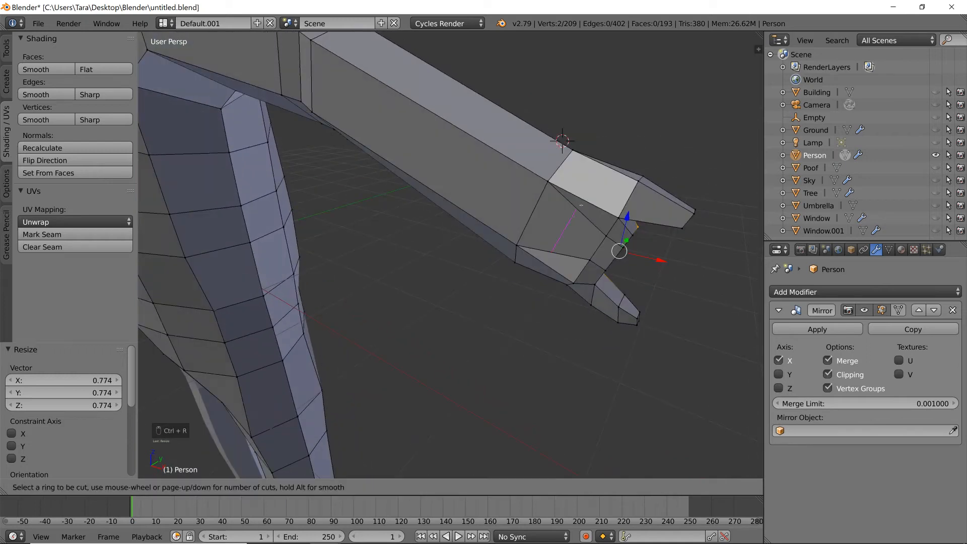
{"action": "left_click", "coordinate": [569, 209]}
{"action": "key", "text": "g"}
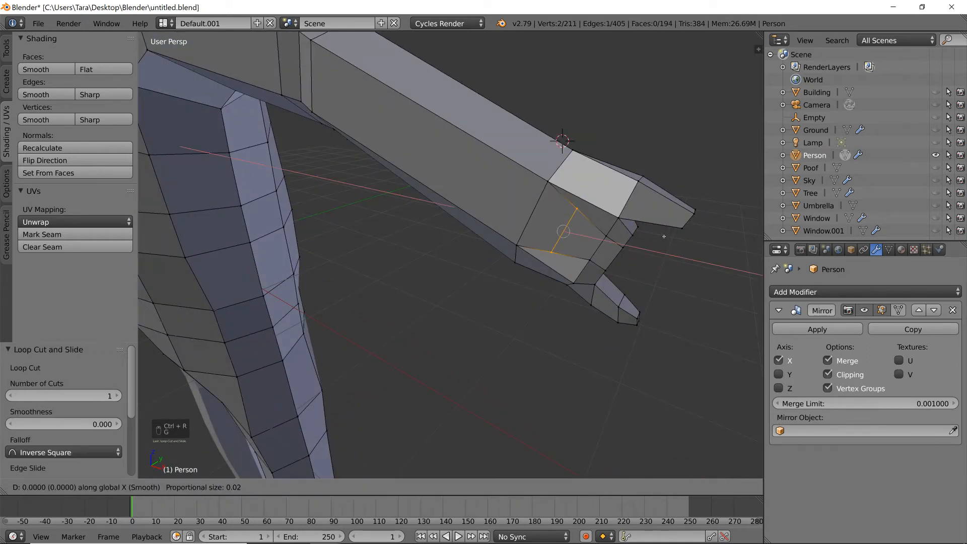
{"action": "right_click", "coordinate": [660, 234]}
{"action": "mouse_move", "coordinate": [660, 234]}
{"action": "middle_mouse_down"}
{"action": "mouse_move", "coordinate": [635, 219]}
{"action": "mouse_move", "coordinate": [628, 230]}
{"action": "mouse_move", "coordinate": [653, 231]}
{"action": "mouse_move", "coordinate": [557, 215]}
{"action": "middle_mouse_up"}
{"action": "key", "text": "g"}
{"action": "key", "text": "y"}
{"action": "left_click", "coordinate": [629, 221]}
Try moving the new cut and the neighbouring wrist vertices, and check the hand in Object Mode.
{"action": "key", "text": "Tab"}
{"action": "key", "text": "Tab"}
{"action": "key", "text": "g"}
{"action": "right_click", "coordinate": [520, 216]}
{"action": "right_click", "coordinate": [526, 197]}
{"action": "key", "text": "g"}
{"action": "right_click", "coordinate": [512, 242]}
{"action": "key", "text": "g"}
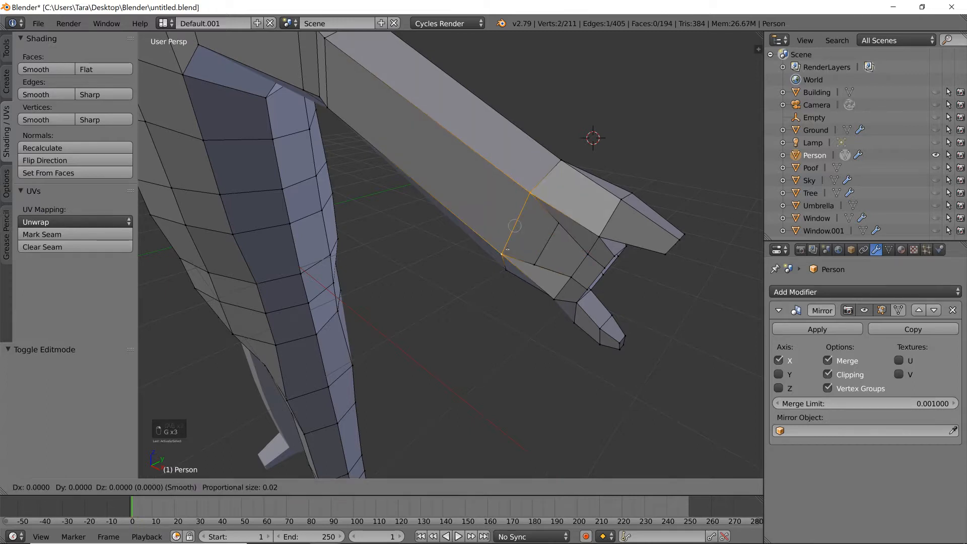
{"action": "left_click", "coordinate": [508, 246]}
{"action": "key", "text": "Tab"}
{"action": "scroll", "coordinate": [507, 242], "scroll_direction": "down", "scroll_amount": 2}
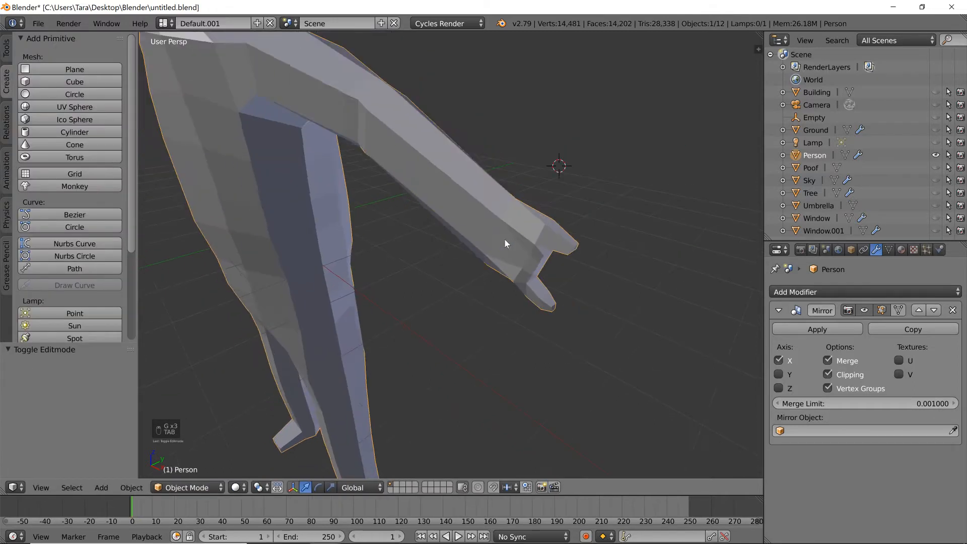
Delete the loop cut's edge on the side of the hand.
{"action": "key", "text": "Tab"}
{"action": "scroll", "coordinate": [572, 224], "scroll_direction": "up", "scroll_amount": 3}
{"action": "scroll", "coordinate": [586, 208], "scroll_direction": "up", "scroll_amount": 2}
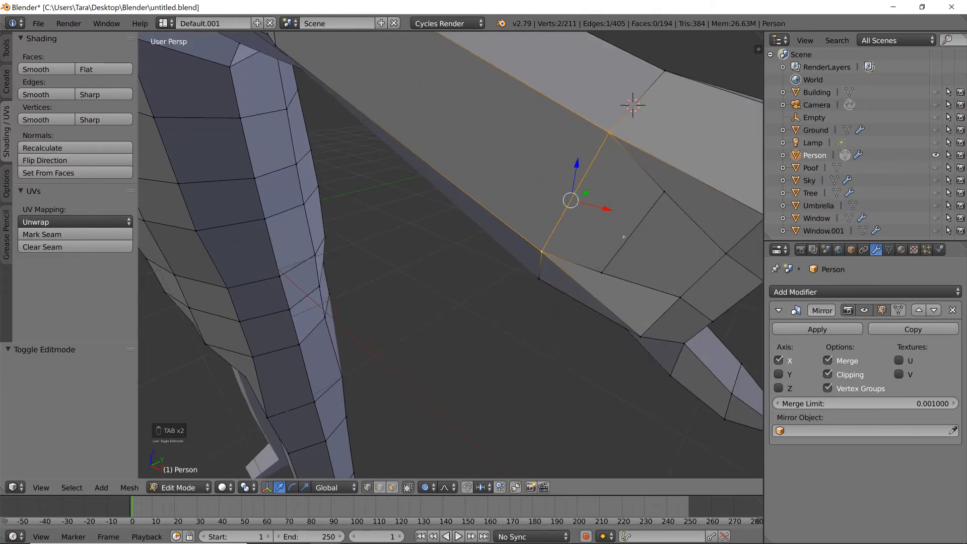
{"action": "scroll", "coordinate": [625, 240], "scroll_direction": "down", "scroll_amount": 1}
{"action": "right_click", "coordinate": [543, 230]}
{"action": "key", "text": "Delete"}
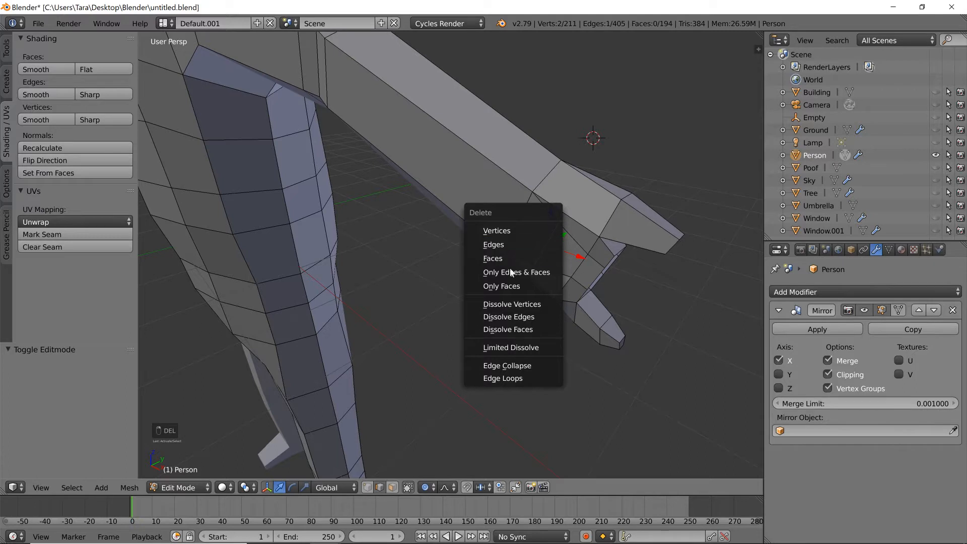
{"action": "left_click", "coordinate": [506, 244]}
{"action": "key", "text": "Delete"}
{"action": "left_click", "coordinate": [510, 248]}
Fill the central gap on the hand's side with a face through its two wrist and two finger-end corners.
{"action": "middle_click_drag", "start_coordinate": [509, 248], "coordinate": [559, 270]}
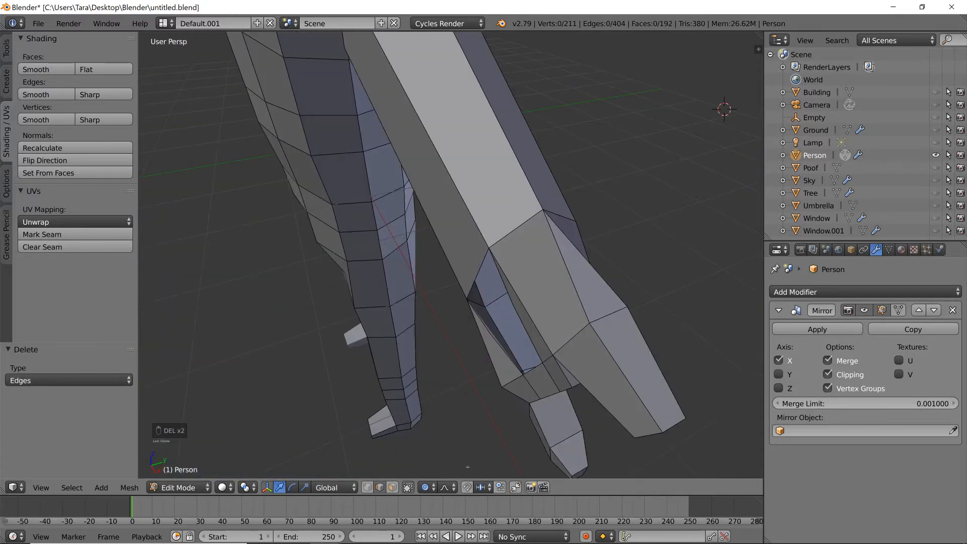
{"action": "right_click", "coordinate": [467, 300]}
{"action": "middle_click_drag", "start_coordinate": [467, 300], "coordinate": [490, 266]}
{"action": "right_click", "coordinate": [550, 141], "text": "shift"}
{"action": "right_click", "coordinate": [631, 220], "text": "shift"}
{"action": "right_click", "coordinate": [606, 257], "text": "shift"}
{"action": "key", "text": "f"}
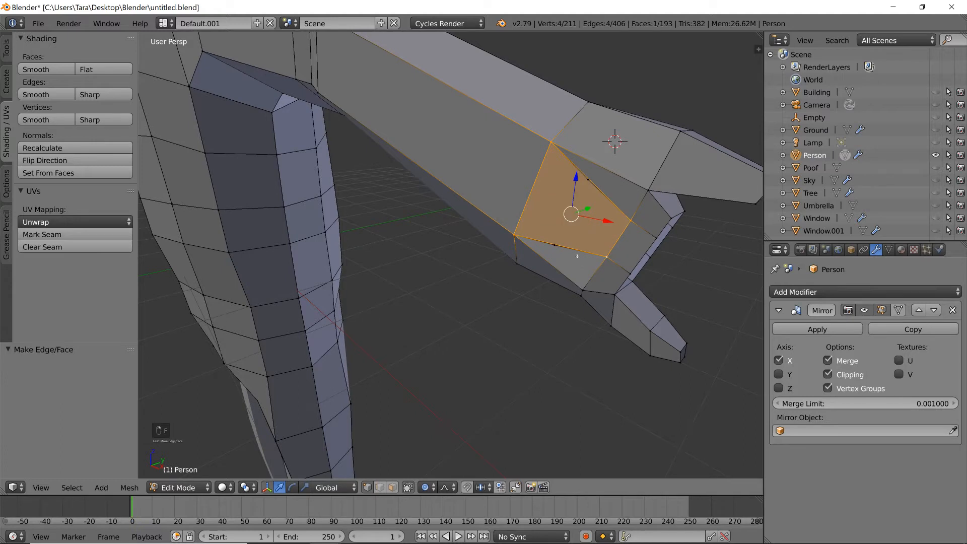
Delete the two leftover loop-cut vertices at the edges of the new side face.
{"action": "right_click", "coordinate": [555, 244]}
{"action": "right_click", "coordinate": [592, 180], "text": "shift"}
{"action": "key", "text": "Delete"}
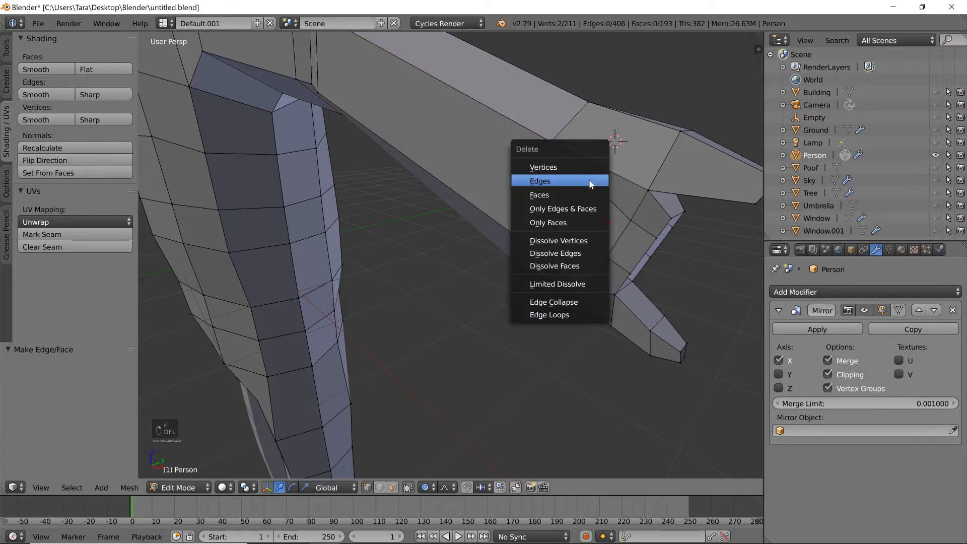
{"action": "left_click", "coordinate": [590, 162]}
Fill the triangular gaps below and above the central face on the hand's side.
{"action": "right_click", "coordinate": [583, 290]}
{"action": "right_click", "coordinate": [606, 256], "text": "shift"}
{"action": "right_click", "coordinate": [514, 234], "text": "shift"}
{"action": "key", "text": "f"}
{"action": "right_click", "coordinate": [553, 151]}
{"action": "right_click", "coordinate": [633, 217], "text": "shift"}
{"action": "right_click", "coordinate": [649, 191], "text": "shift"}
{"action": "key", "text": "f"}
Select the four vertices around the upper part of the hand's open end and extrude them along X as another finger.
{"action": "right_click", "coordinate": [671, 218]}
{"action": "middle_click_drag", "start_coordinate": [410, 318], "coordinate": [383, 316]}
{"action": "right_click", "coordinate": [549, 246], "text": "shift"}
{"action": "right_click", "coordinate": [591, 241], "text": "shift"}
{"action": "right_click", "coordinate": [600, 222], "text": "shift"}
{"action": "middle_click_drag", "start_coordinate": [600, 209], "coordinate": [705, 192]}
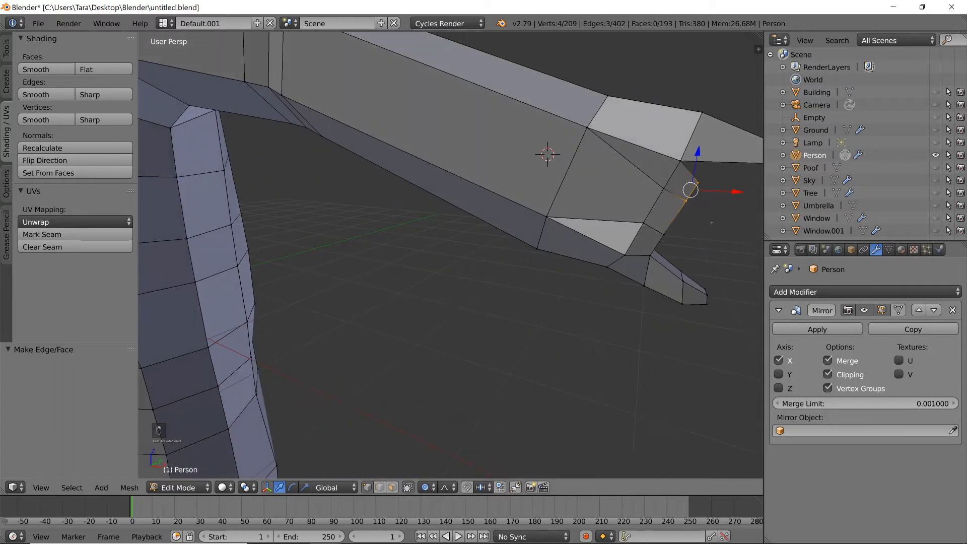
{"action": "key", "text": "e"}
{"action": "left_click", "coordinate": [750, 241]}
{"action": "middle_click_drag", "start_coordinate": [751, 242], "coordinate": [654, 246]}
{"action": "key", "text": "ctrl+z"}
{"action": "key", "text": "e"}
{"action": "key", "text": "x"}
{"action": "left_click", "coordinate": [660, 286]}
Adjust the length of the extruded finger by moving its end vertices along X.
{"action": "middle_click_drag", "start_coordinate": [660, 287], "coordinate": [576, 159]}
{"action": "middle_click_drag", "start_coordinate": [607, 123], "coordinate": [512, 134]}
{"action": "key", "text": "g"}
{"action": "key", "text": "x"}
{"action": "left_click", "coordinate": [602, 169]}
Fill the open side of the new finger with a face through its four corner vertices.
{"action": "right_click", "coordinate": [509, 122]}
{"action": "right_click", "coordinate": [579, 126], "text": "shift"}
{"action": "right_click", "coordinate": [580, 71], "text": "shift"}
{"action": "right_click", "coordinate": [670, 81], "text": "shift"}
{"action": "key", "text": "f"}
Raise the two upper vertices at the base of the new finger by 0.037 along Z.
{"action": "middle_click_drag", "start_coordinate": [670, 81], "coordinate": [652, 148]}
{"action": "middle_click_drag", "start_coordinate": [538, 179], "coordinate": [508, 218]}
{"action": "right_click", "coordinate": [508, 234]}
{"action": "right_click", "coordinate": [540, 232], "text": "shift"}
{"action": "key", "text": "g"}
{"action": "key", "text": "z"}
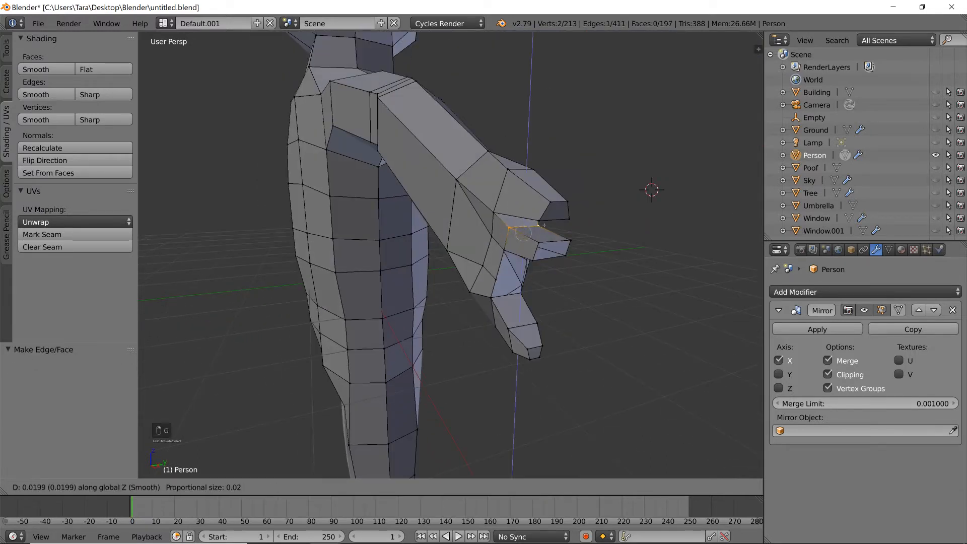
{"action": "left_click", "coordinate": [541, 221]}
Close the open tip of the new finger with a four-vertex face and check the hand in Object Mode.
{"action": "middle_click_drag", "start_coordinate": [541, 221], "coordinate": [570, 218]}
{"action": "scroll", "coordinate": [642, 222], "scroll_direction": "up", "scroll_amount": 1}
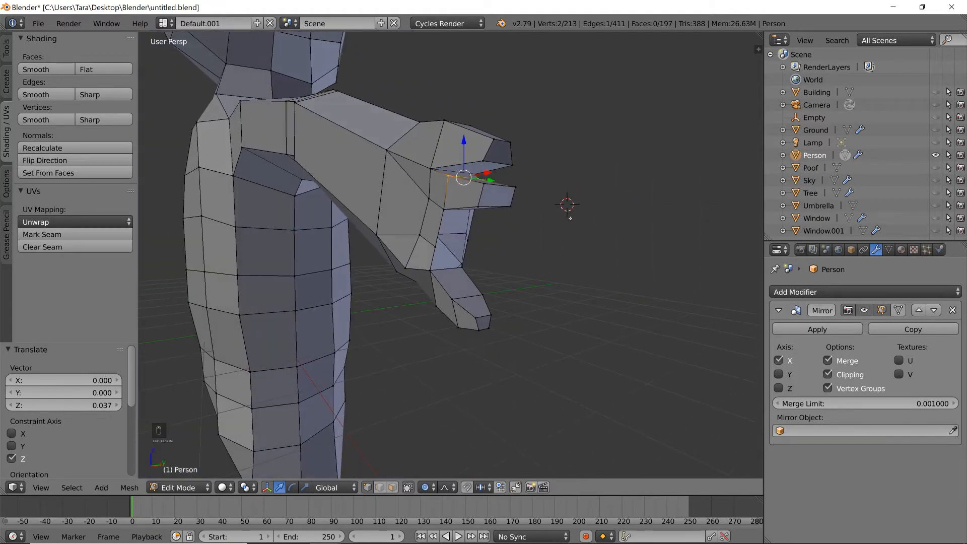
{"action": "right_click", "coordinate": [478, 206]}
{"action": "right_click", "coordinate": [485, 184], "text": "shift"}
{"action": "right_click", "coordinate": [515, 188], "text": "shift"}
{"action": "right_click", "coordinate": [512, 205], "text": "shift"}
{"action": "middle_click_drag", "start_coordinate": [512, 206], "coordinate": [553, 44]}
{"action": "scroll", "coordinate": [605, 202], "scroll_direction": "down", "scroll_amount": 3}
{"action": "key", "text": "f"}
{"action": "scroll", "coordinate": [604, 201], "scroll_direction": "down", "scroll_amount": 4}
{"action": "key", "text": "Tab"}
{"action": "scroll", "coordinate": [606, 232], "scroll_direction": "up", "scroll_amount": 4}
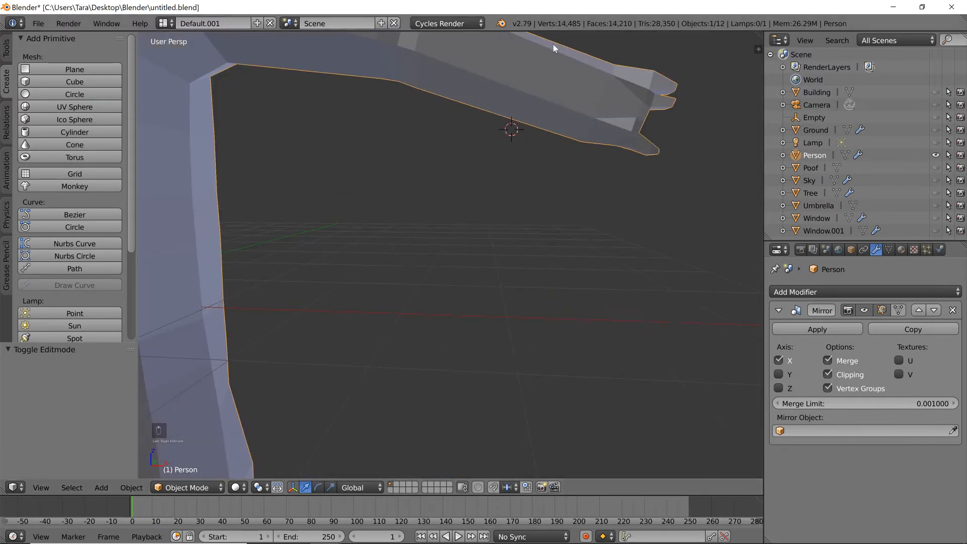
{"action": "middle_click_drag", "start_coordinate": [579, 161], "coordinate": [454, 242], "text": "shift"}
{"action": "key", "text": "Tab"}
Scale the new finger's tip face along Y.
{"action": "middle_click_drag", "start_coordinate": [612, 168], "coordinate": [520, 179]}
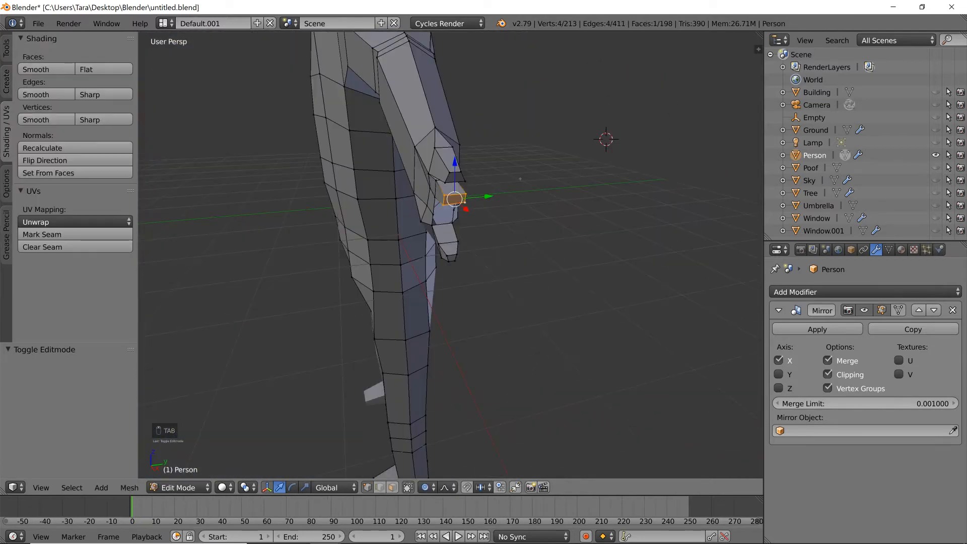
{"action": "scroll", "coordinate": [567, 151], "scroll_direction": "up", "scroll_amount": 3}
{"action": "key", "text": "s"}
{"action": "key", "text": "x"}
{"action": "right_click", "coordinate": [535, 131]}
{"action": "key", "text": "s"}
{"action": "key", "text": "y"}
{"action": "left_click", "coordinate": [610, 130]}
Move the finger's tip face by -0.028 along X and extrude it by about 0.05.
{"action": "middle_click_drag", "start_coordinate": [610, 130], "coordinate": [634, 135]}
{"action": "key", "text": "g"}
{"action": "key", "text": "x"}
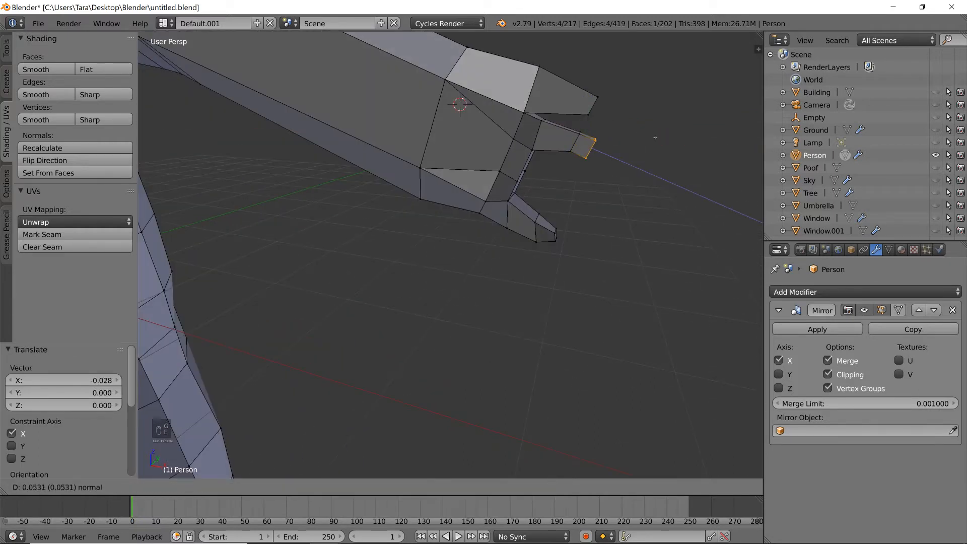
{"action": "left_click", "coordinate": [661, 139]}
Move the extruded fingertip along Z and rotate it -13° about the Y axis.
{"action": "key", "text": "g"}
{"action": "key", "text": "z"}
{"action": "left_click", "coordinate": [702, 132]}
{"action": "key", "text": "r"}
{"action": "key", "text": "y"}
{"action": "left_click", "coordinate": [704, 107]}
Narrow the extruded fingertip face by scaling it along Y.
{"action": "middle_click_drag", "start_coordinate": [704, 108], "coordinate": [625, 122]}
{"action": "key", "text": "f"}
{"action": "key", "text": "s"}
{"action": "key", "text": "x"}
{"action": "right_click", "coordinate": [584, 127]}
{"action": "key", "text": "s"}
{"action": "key", "text": "y"}
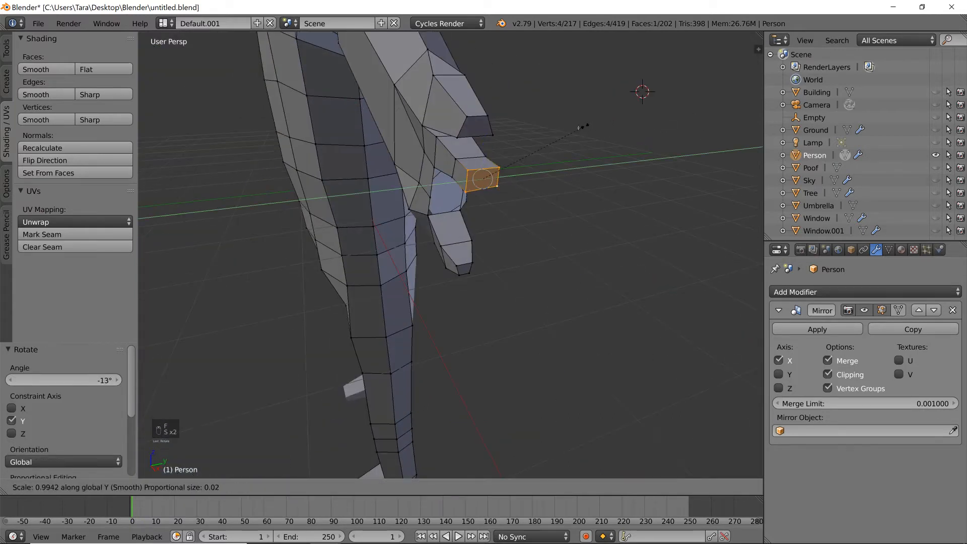
{"action": "left_click", "coordinate": [552, 138]}
Taper the finger by scaling its end face uniformly in two passes.
{"action": "middle_click_drag", "start_coordinate": [554, 137], "coordinate": [597, 126]}
{"action": "key", "text": "s"}
{"action": "left_click", "coordinate": [713, 124]}
{"action": "middle_click_drag", "start_coordinate": [713, 124], "coordinate": [592, 170]}
{"action": "key", "text": "s"}
{"action": "left_click", "coordinate": [657, 150]}
Move the tip face of the middle of the three fingers slightly down along Z.
{"action": "key", "text": "Tab"}
{"action": "scroll", "coordinate": [562, 182], "scroll_direction": "up", "scroll_amount": 3}
{"action": "key", "text": "Tab"}
{"action": "key", "text": "g"}
{"action": "key", "text": "z"}
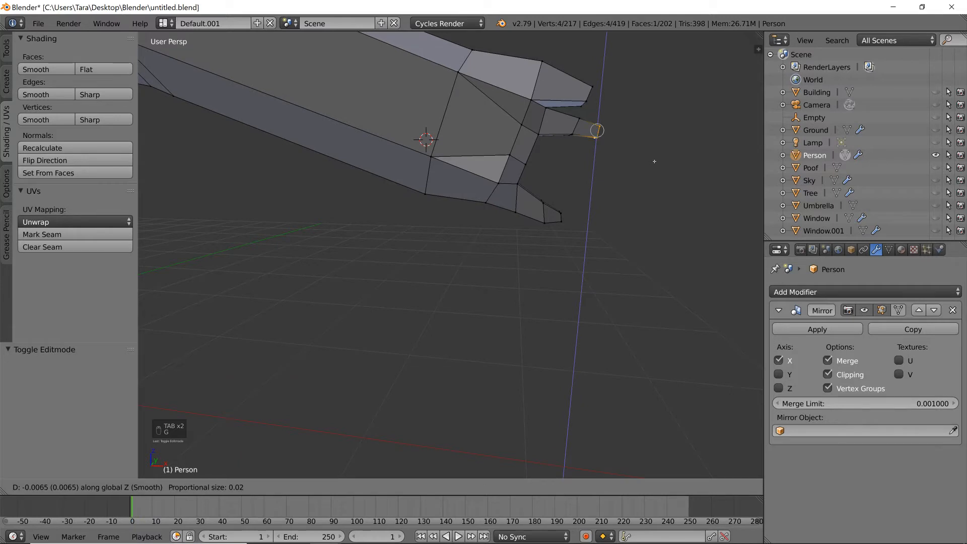
{"action": "left_click", "coordinate": [597, 130]}
Flatten the lowest finger's tip face by scaling it to 0 along X.
{"action": "key", "text": "Tab"}
{"action": "scroll", "coordinate": [575, 183], "scroll_direction": "up", "scroll_amount": 4}
{"action": "key", "text": "Tab"}
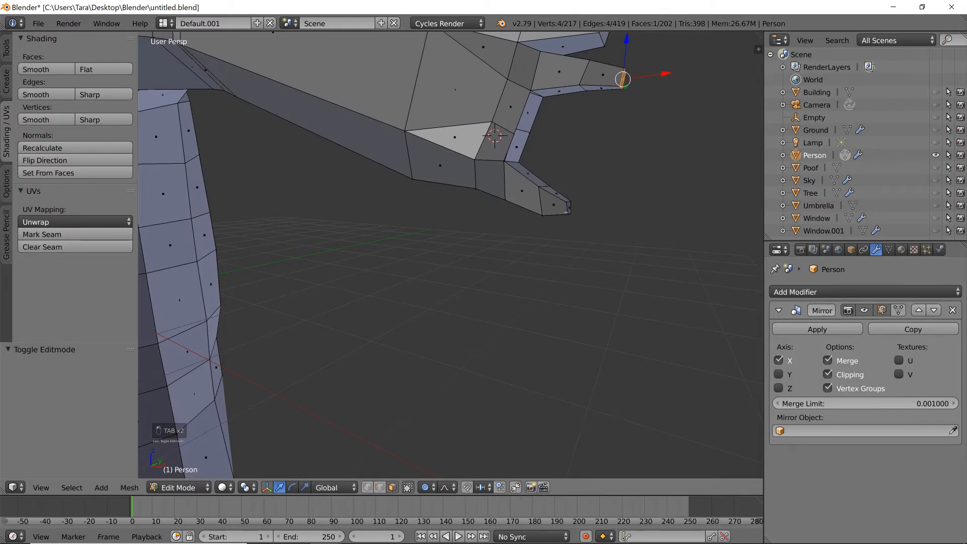
{"action": "key", "text": "s"}
{"action": "key", "text": "x"}
{"action": "right_click", "coordinate": [633, 202]}
{"action": "type", "text": "sx0"}
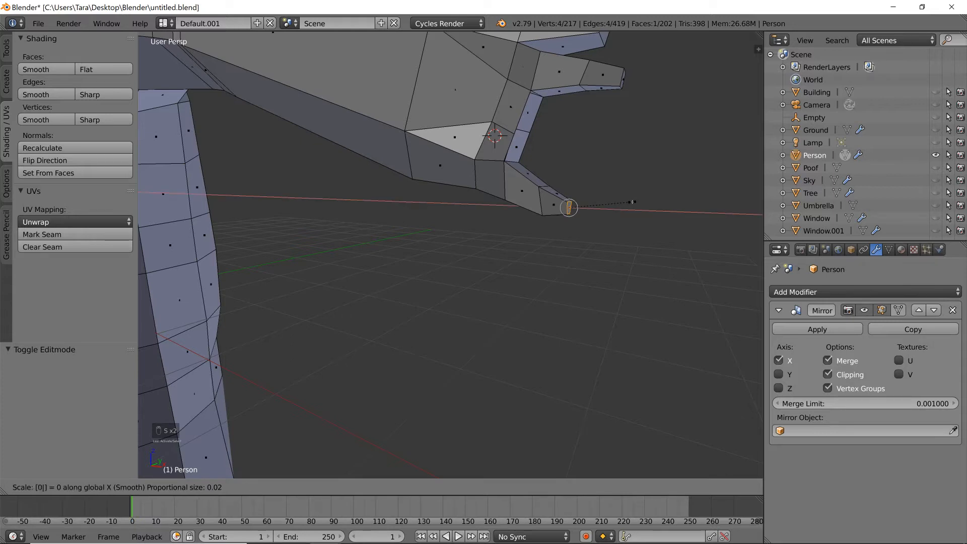
{"action": "key", "text": "Return"}
Move the lowest finger's flattened tip by 0.005 along Z.
{"action": "mouse_move", "coordinate": [624, 191]}
{"action": "middle_mouse_down"}
{"action": "mouse_move", "coordinate": [597, 194]}
{"action": "mouse_move", "coordinate": [636, 193]}
{"action": "middle_mouse_up"}
{"action": "key", "text": "g"}
{"action": "key", "text": "z"}
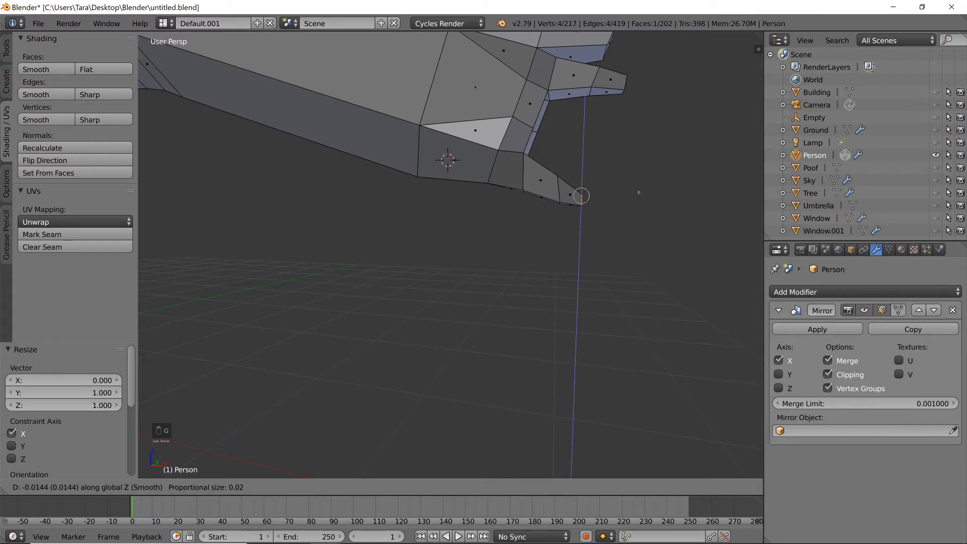
{"action": "left_click", "coordinate": [640, 186]}
Select the edge loop around the middle of the central finger and move it along Z.
{"action": "scroll", "coordinate": [639, 186], "scroll_direction": "down", "scroll_amount": 3}
{"action": "middle_click_drag", "start_coordinate": [456, 377], "coordinate": [436, 396]}
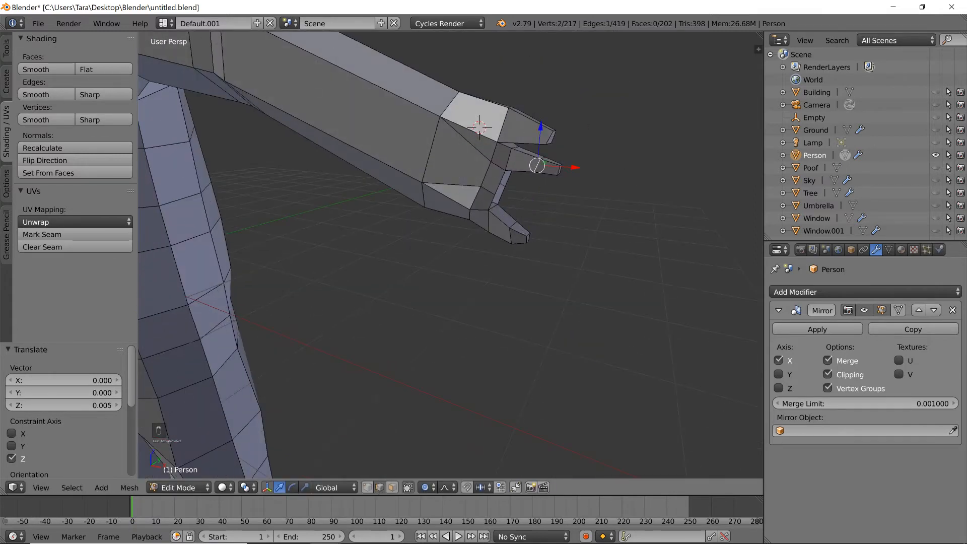
{"action": "left_click", "coordinate": [72, 488]}
{"action": "left_click", "coordinate": [100, 246]}
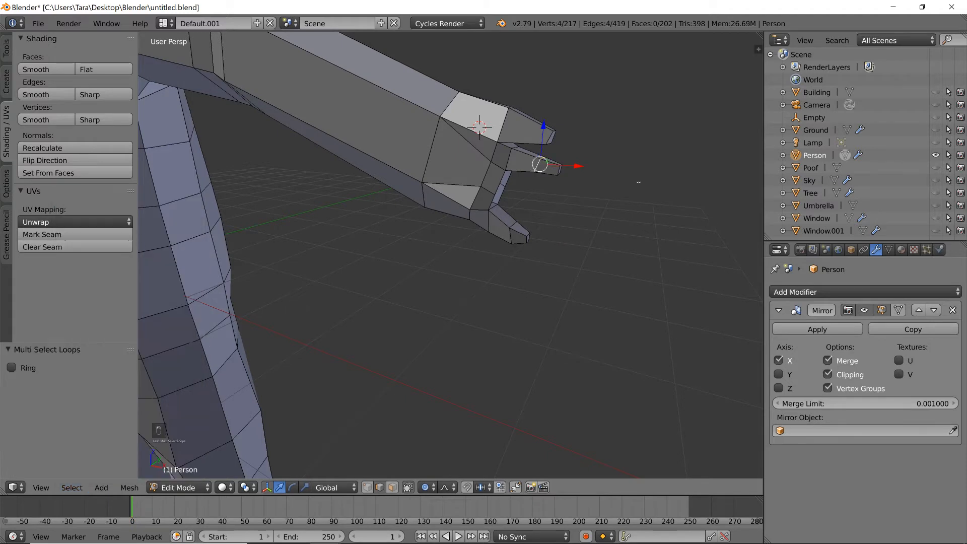
{"action": "key", "text": "g"}
{"action": "key", "text": "z"}
{"action": "left_click", "coordinate": [642, 181]}
Nudge the central finger's middle edge loop by 0.000635 along Z.
{"action": "key", "text": "Tab"}
{"action": "middle_click_drag", "start_coordinate": [642, 181], "coordinate": [656, 158]}
{"action": "key", "text": "Tab"}
{"action": "key", "text": "g"}
{"action": "key", "text": "z"}
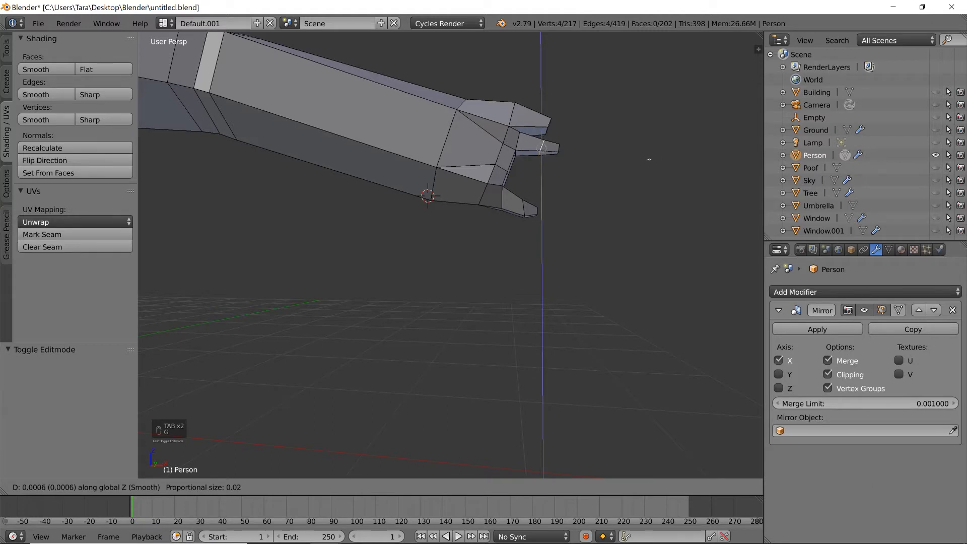
{"action": "left_click", "coordinate": [649, 159]}
{"action": "middle_click_drag", "start_coordinate": [650, 159], "coordinate": [634, 184]}
{"action": "scroll", "coordinate": [633, 184], "scroll_direction": "down", "scroll_amount": 2}
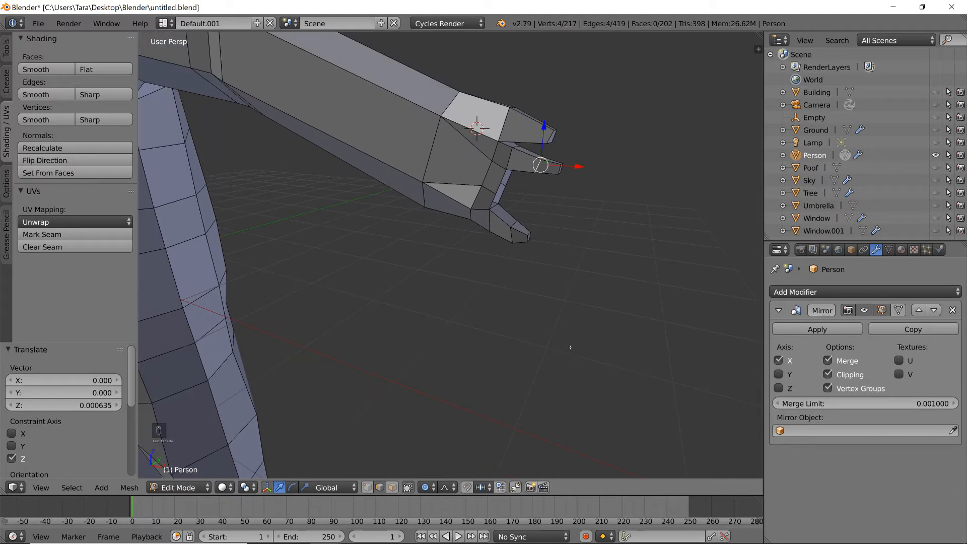
{"action": "scroll", "coordinate": [579, 261], "scroll_direction": "up", "scroll_amount": 2}
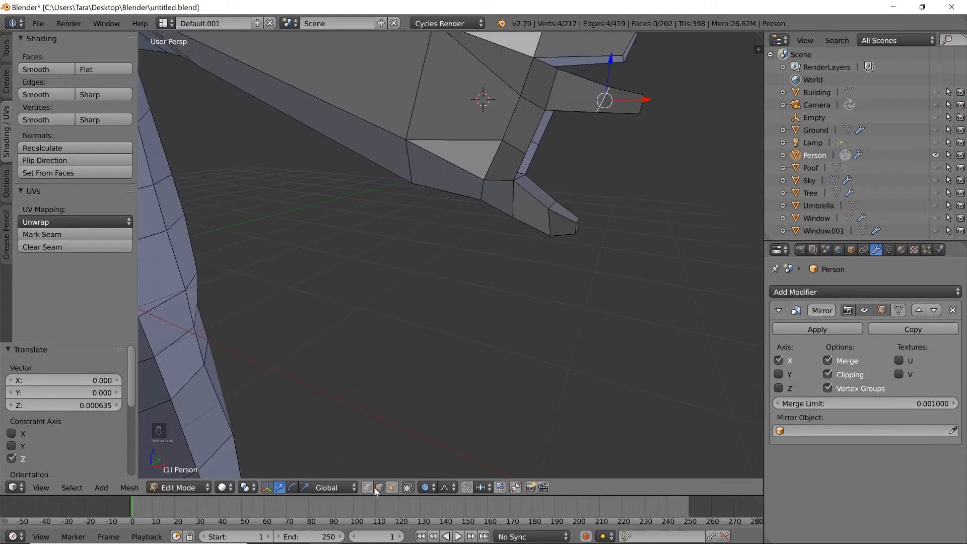
{"action": "scroll", "coordinate": [451, 255], "scroll_direction": "down", "scroll_amount": 3}
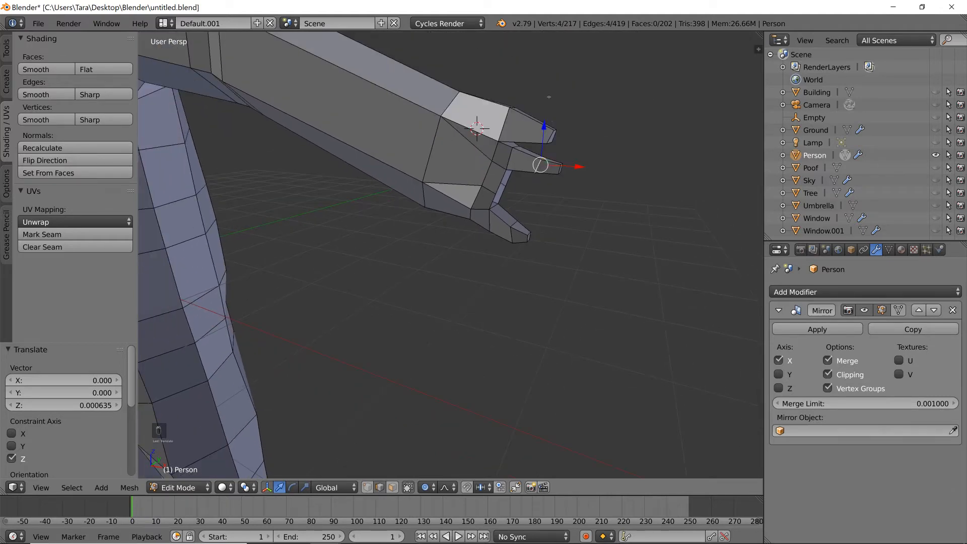
Select the edges around the next finger's base below the central finger and scale them to 0.682 along Z.
{"action": "scroll", "coordinate": [451, 255], "scroll_direction": "up", "scroll_amount": 3}
{"action": "mouse_move", "coordinate": [451, 255]}
{"action": "middle_mouse_down"}
{"action": "mouse_move", "coordinate": [444, 274]}
{"action": "mouse_move", "coordinate": [433, 253]}
{"action": "middle_mouse_up"}
{"action": "scroll", "coordinate": [451, 256], "scroll_direction": "up", "scroll_amount": 2}
{"action": "middle_click_drag", "start_coordinate": [499, 180], "coordinate": [479, 193]}
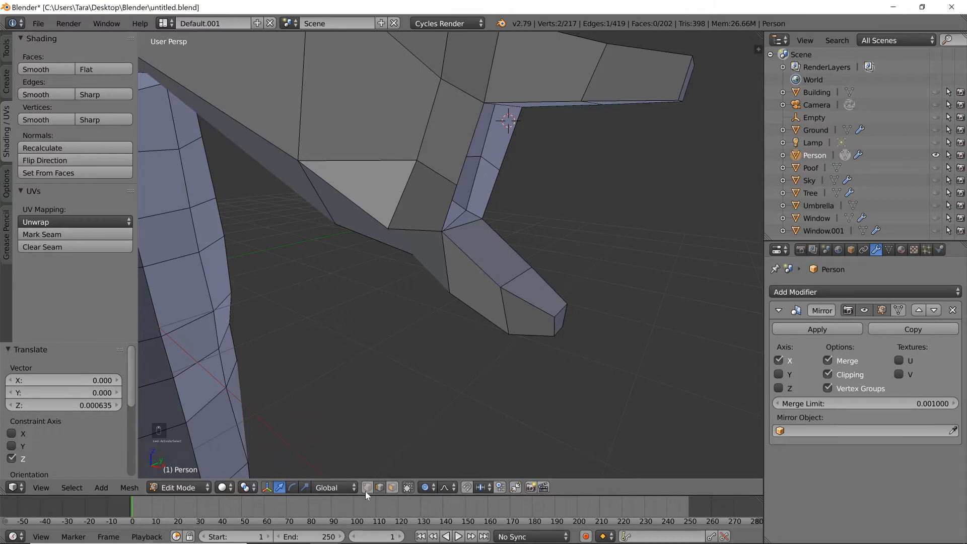
{"action": "left_click", "coordinate": [367, 487]}
{"action": "right_click", "coordinate": [484, 103]}
{"action": "right_click", "coordinate": [457, 186], "text": "shift"}
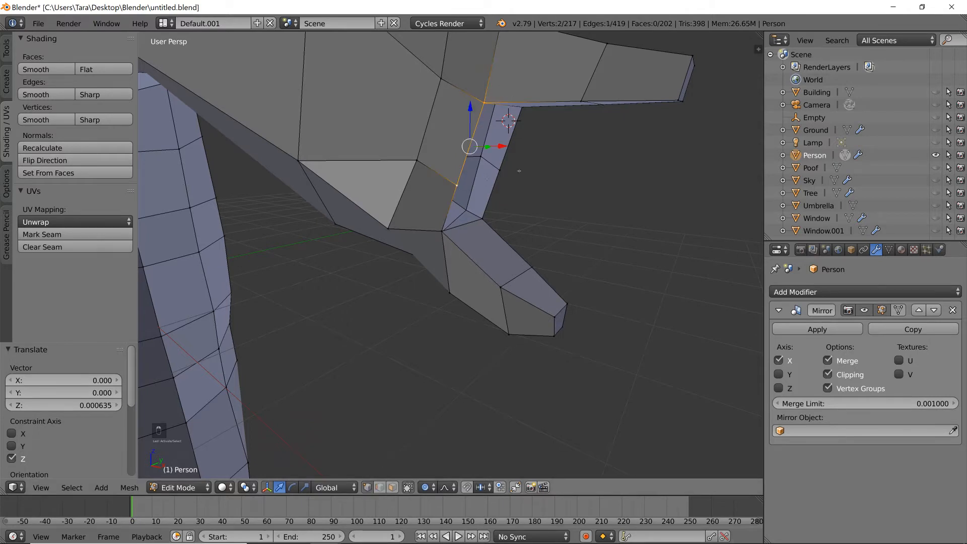
{"action": "key", "text": "z"}
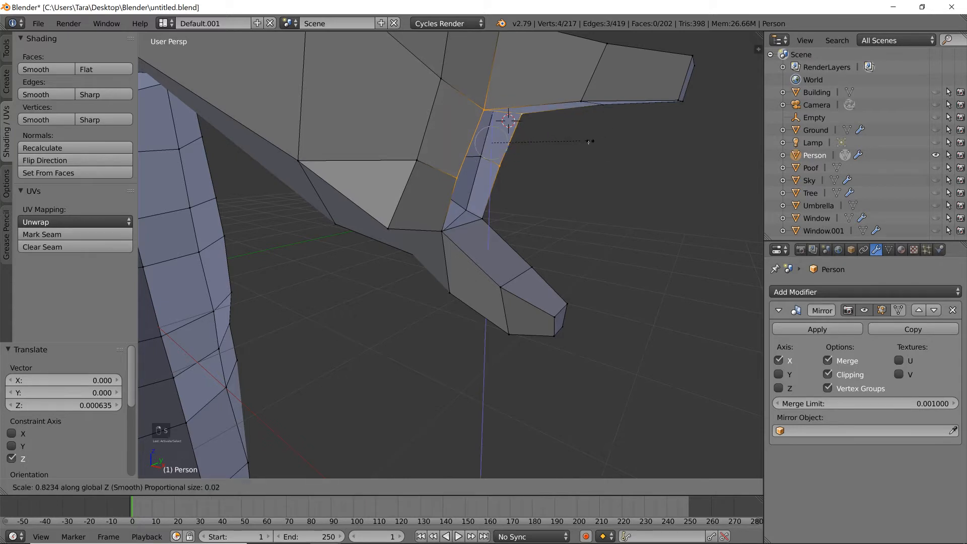
{"action": "left_click", "coordinate": [573, 162]}
Extrude the third finger's base edges 0.120 along X and lower the extruded end along Z.
{"action": "key", "text": "e"}
{"action": "key", "text": "x"}
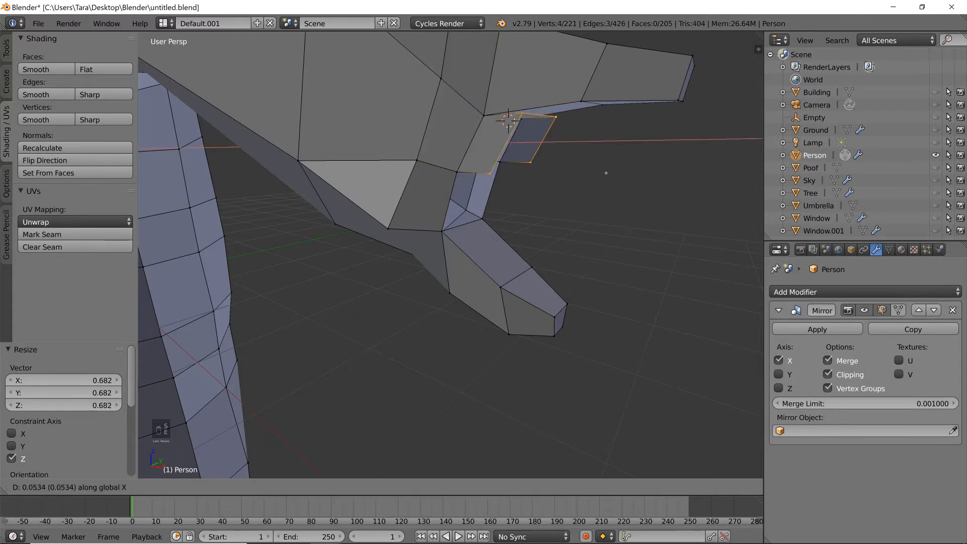
{"action": "left_click", "coordinate": [645, 185]}
{"action": "key", "text": "g"}
{"action": "key", "text": "z"}
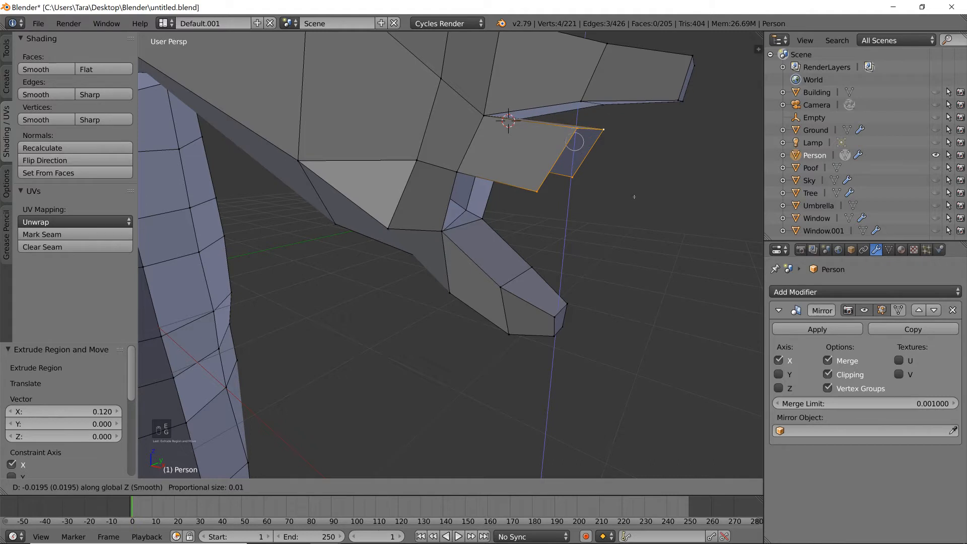
{"action": "left_click", "coordinate": [602, 194]}
Fill the open side of the newly extruded third finger with a face.
{"action": "middle_click_drag", "start_coordinate": [602, 194], "coordinate": [585, 169]}
{"action": "right_click", "coordinate": [498, 131]}
{"action": "right_click", "coordinate": [457, 124], "text": "shift"}
{"action": "key", "text": "f"}
{"action": "middle_click_drag", "start_coordinate": [530, 120], "coordinate": [586, 142]}
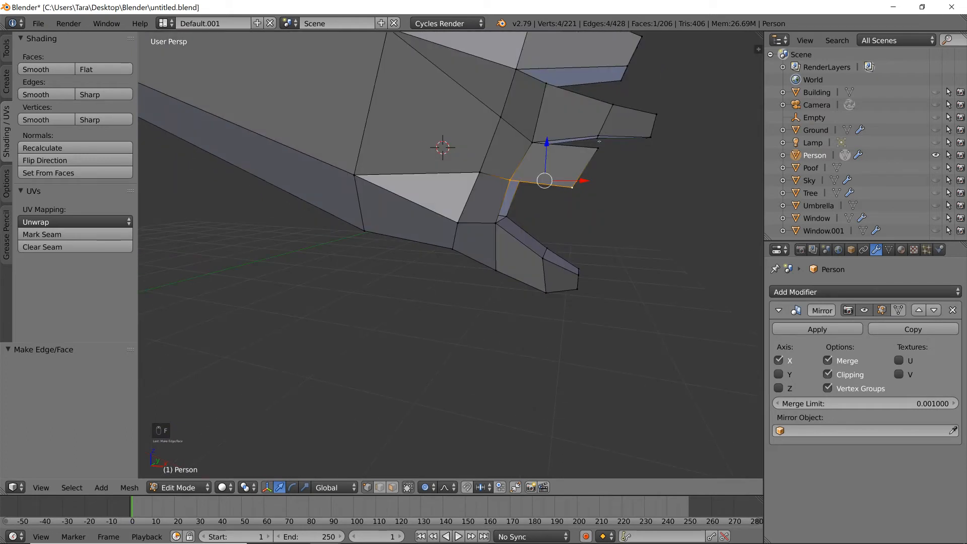
Select the edges around the gap above the lowest finger and extrude them along X as a fourth finger.
{"action": "right_click", "coordinate": [514, 213]}
{"action": "middle_click_drag", "start_coordinate": [514, 214], "coordinate": [497, 187]}
{"action": "right_click", "coordinate": [417, 175], "text": "shift"}
{"action": "right_click", "coordinate": [428, 133], "text": "shift"}
{"action": "right_click", "coordinate": [465, 141], "text": "shift"}
{"action": "middle_click_drag", "start_coordinate": [465, 141], "coordinate": [510, 150]}
{"action": "key", "text": "e"}
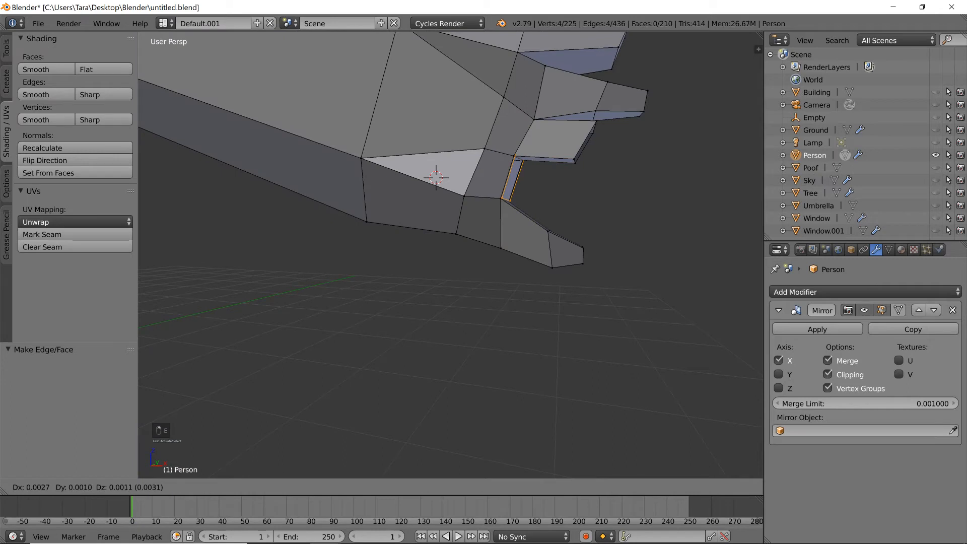
{"action": "key", "text": "x"}
{"action": "left_click", "coordinate": [642, 162]}
Move the fourth finger's open end by -0.030 along Z and scale it to 0.810.
{"action": "key", "text": "g"}
{"action": "key", "text": "z"}
{"action": "left_click", "coordinate": [641, 174]}
{"action": "key", "text": "s"}
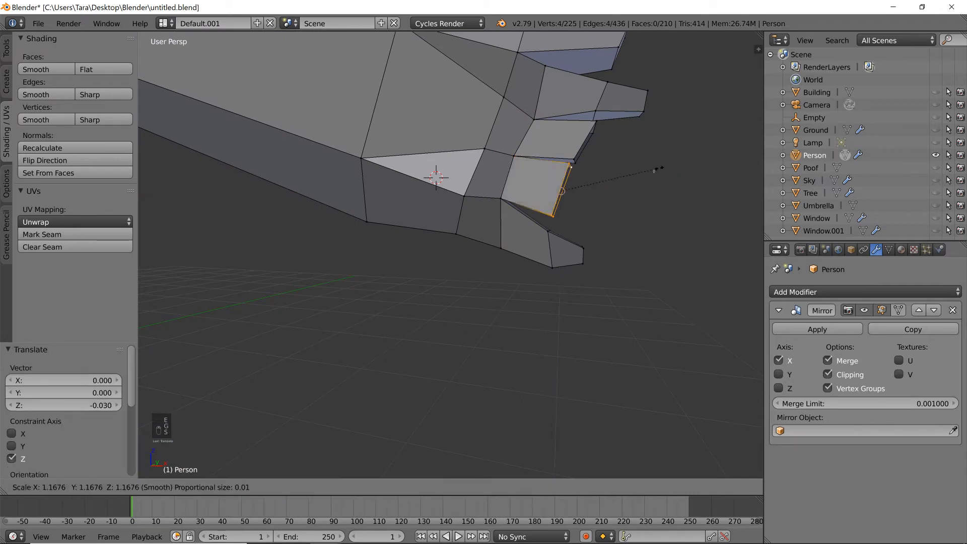
{"action": "left_click", "coordinate": [625, 177]}
Move the third finger's open end by -0.025 along X and scale it to 0.799.
{"action": "middle_click_drag", "start_coordinate": [625, 177], "coordinate": [573, 185]}
{"action": "scroll", "coordinate": [496, 175], "scroll_direction": "up", "scroll_amount": 5}
{"action": "scroll", "coordinate": [525, 174], "scroll_direction": "down", "scroll_amount": 5}
{"action": "scroll", "coordinate": [524, 175], "scroll_direction": "up", "scroll_amount": 3}
{"action": "right_click", "coordinate": [494, 186]}
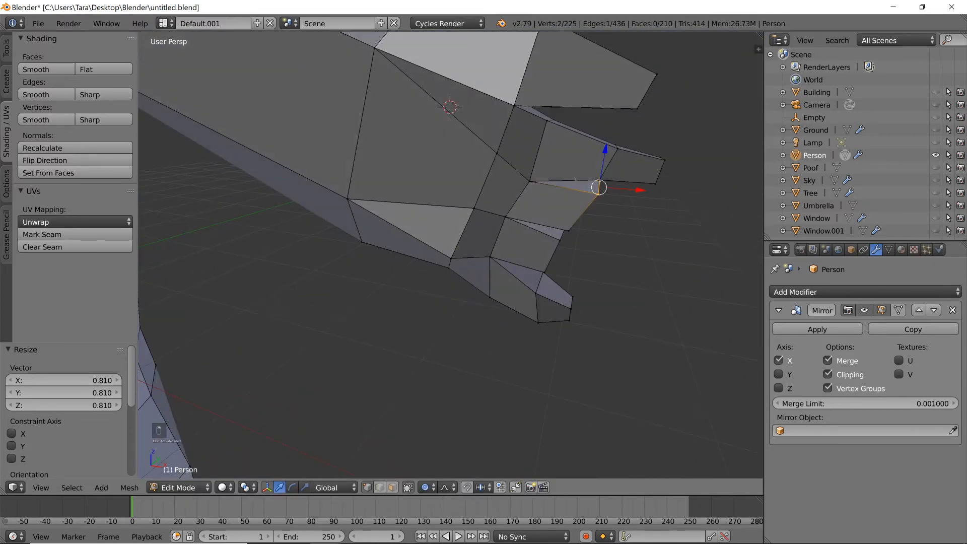
{"action": "key", "text": "g"}
{"action": "key", "text": "x"}
{"action": "left_click", "coordinate": [657, 185]}
{"action": "middle_click_drag", "start_coordinate": [656, 186], "coordinate": [564, 189]}
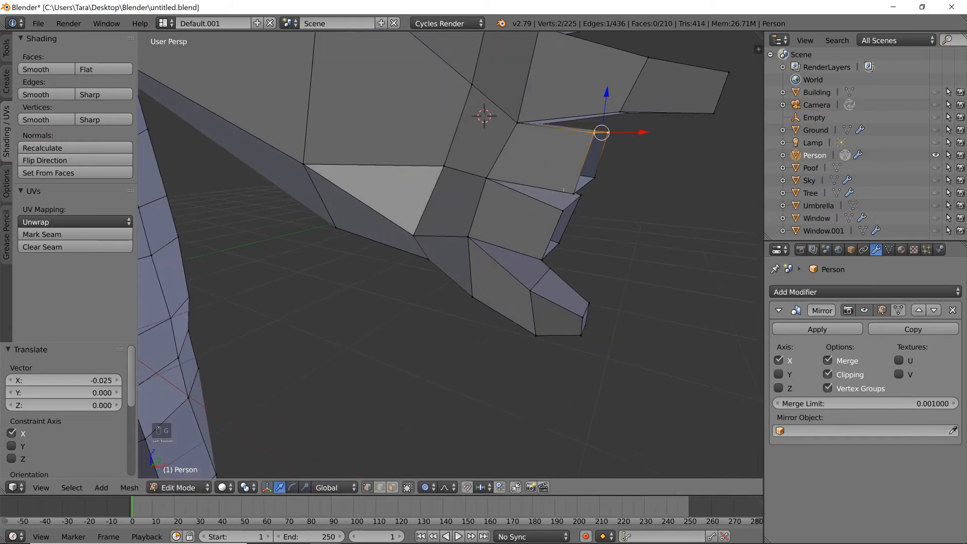
{"action": "key", "text": "s"}
{"action": "left_click", "coordinate": [570, 184]}
Scale the fourth finger's open end to 0.837.
{"action": "right_click", "coordinate": [563, 210]}
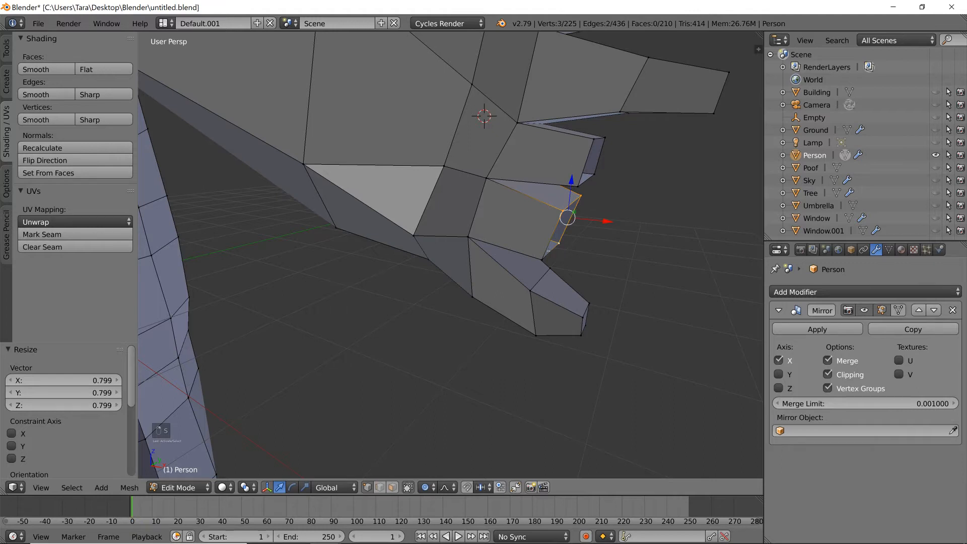
{"action": "key", "text": "s"}
{"action": "left_click", "coordinate": [627, 216]}
{"action": "scroll", "coordinate": [625, 223], "scroll_direction": "down", "scroll_amount": 5}
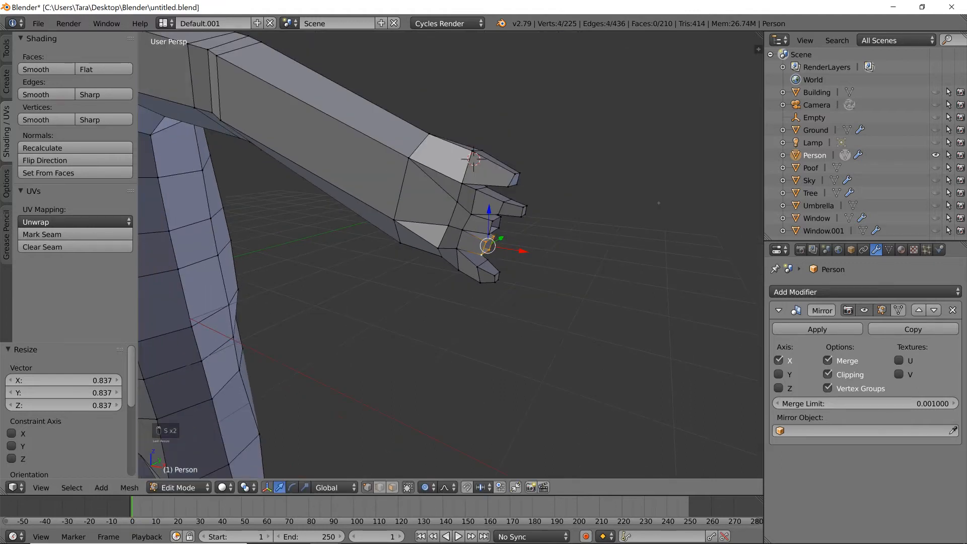
Adjust the palm vertex near the lowest finger's base along Y in two moves, the second by 0.002.
{"action": "middle_click_drag", "start_coordinate": [625, 223], "coordinate": [418, 438]}
{"action": "right_click", "coordinate": [453, 253]}
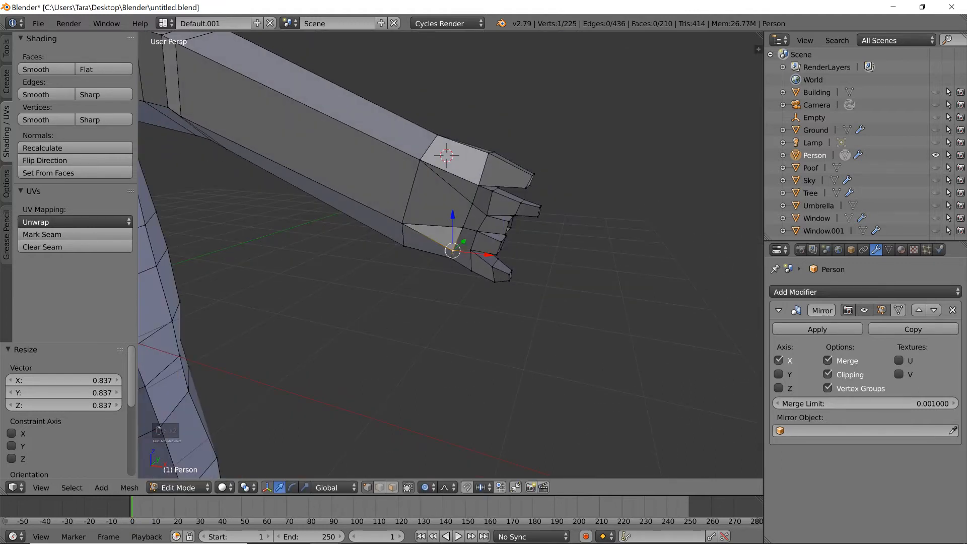
{"action": "middle_click_drag", "start_coordinate": [460, 198], "coordinate": [429, 208]}
{"action": "key", "text": "g"}
{"action": "key", "text": "x"}
{"action": "key", "text": "y"}
{"action": "left_click", "coordinate": [449, 208]}
{"action": "middle_click_drag", "start_coordinate": [449, 208], "coordinate": [359, 177]}
{"action": "key", "text": "g"}
{"action": "key", "text": "y"}
{"action": "left_click", "coordinate": [398, 180]}
{"action": "middle_click_drag", "start_coordinate": [428, 179], "coordinate": [497, 211]}
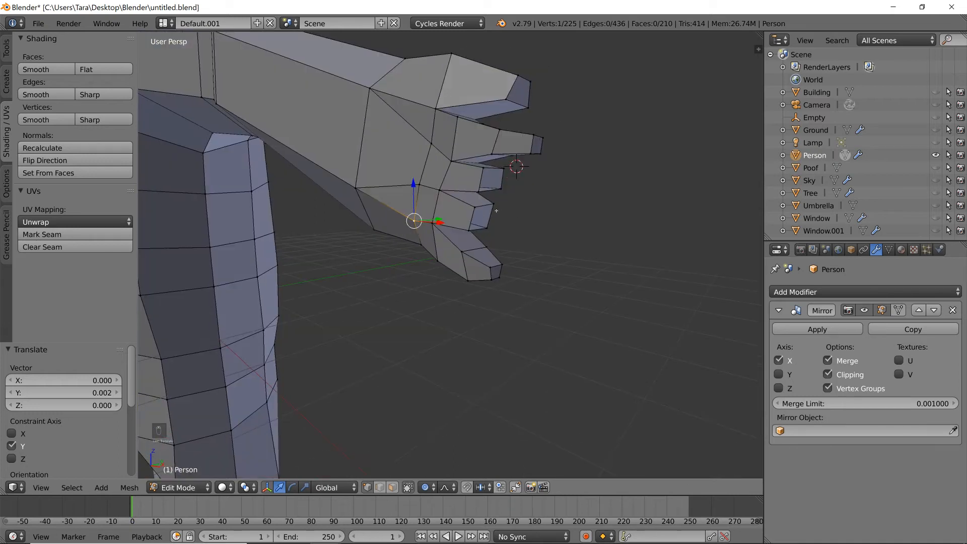
Shrink the fourth finger's open end further by scaling it to 0.874.
{"action": "right_click", "coordinate": [470, 227], "text": "shift"}
{"action": "key", "text": "s"}
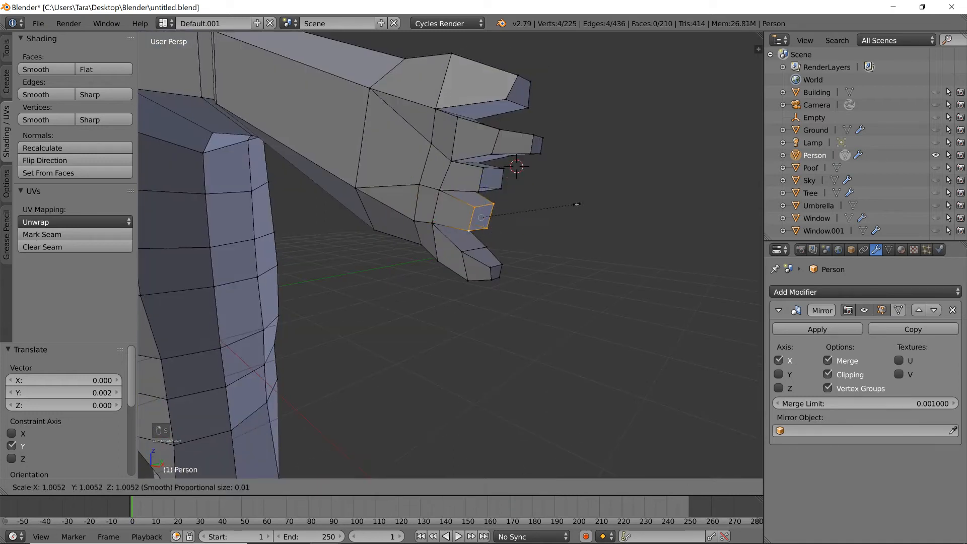
{"action": "left_click", "coordinate": [560, 206]}
Extrude the third finger's open end 0.085 along X and scale the new end down.
{"action": "right_click", "coordinate": [484, 169]}
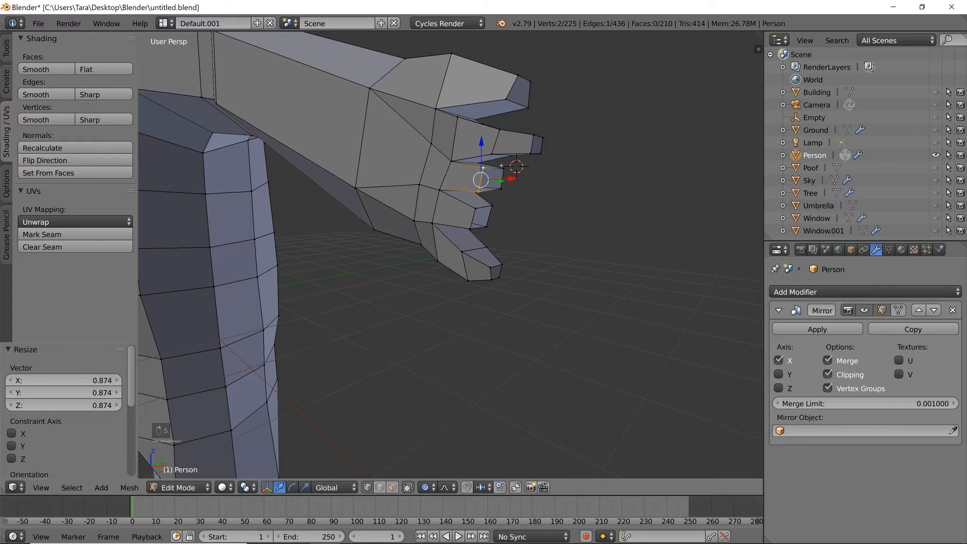
{"action": "key", "text": "e"}
{"action": "left_click", "coordinate": [629, 186]}
{"action": "key", "text": "s"}
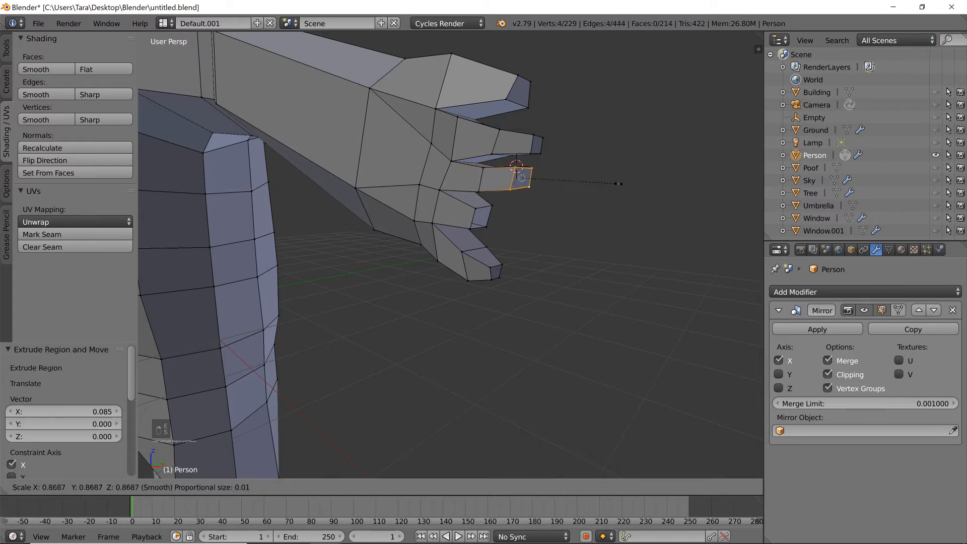
{"action": "left_click", "coordinate": [594, 190]}
Lower the third finger's tip along Z and close it with a face.
{"action": "middle_click_drag", "start_coordinate": [594, 190], "coordinate": [611, 195]}
{"action": "key", "text": "g"}
{"action": "key", "text": "z"}
{"action": "left_click", "coordinate": [610, 200]}
{"action": "key", "text": "f"}
Extrude the fourth finger's open end along X and scale the new end.
{"action": "right_click", "coordinate": [526, 216]}
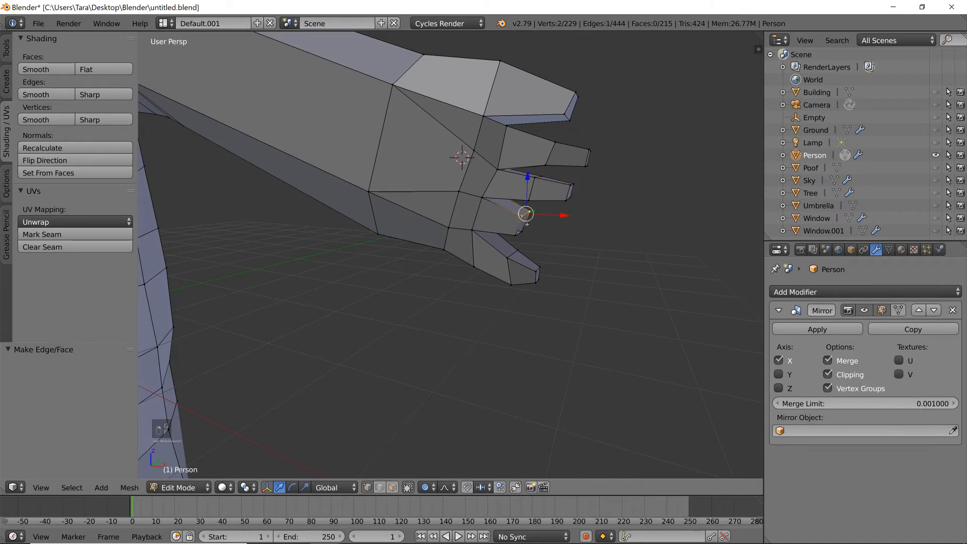
{"action": "key", "text": "e"}
{"action": "key", "text": "x"}
{"action": "left_click", "coordinate": [630, 221]}
{"action": "key", "text": "s"}
{"action": "left_click", "coordinate": [629, 221]}
Close the fourth finger's tip with a face and move it down along Z.
{"action": "key", "text": "f"}
{"action": "key", "text": "g"}
{"action": "key", "text": "z"}
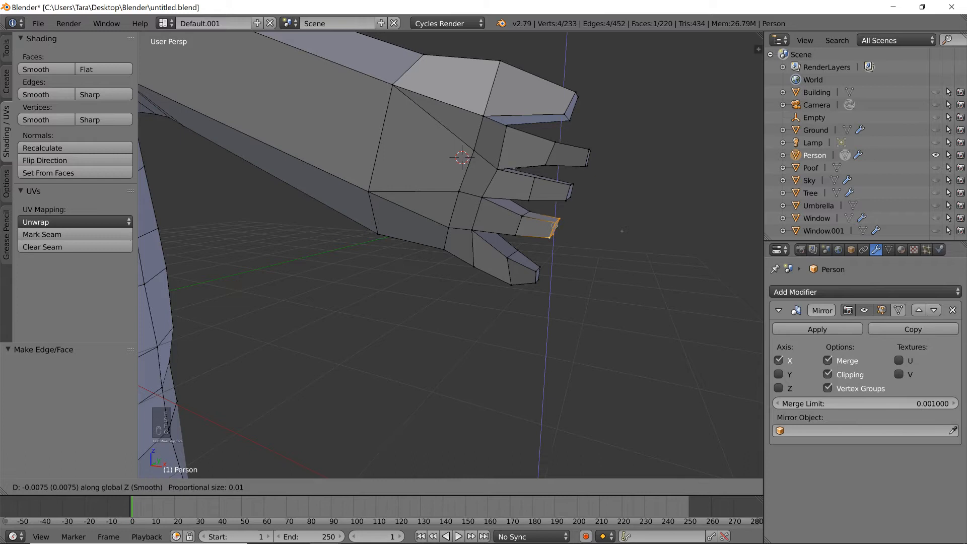
{"action": "left_click", "coordinate": [620, 231]}
{"action": "key", "text": "Tab"}
{"action": "scroll", "coordinate": [605, 229], "scroll_direction": "down", "scroll_amount": 6}
{"action": "mouse_move", "coordinate": [594, 225]}
{"action": "middle_mouse_down"}
{"action": "mouse_move", "coordinate": [609, 219]}
{"action": "mouse_move", "coordinate": [581, 232]}
{"action": "middle_mouse_up"}
{"action": "scroll", "coordinate": [581, 231], "scroll_direction": "up", "scroll_amount": 2}
{"action": "key", "text": "Tab"}
{"action": "scroll", "coordinate": [581, 237], "scroll_direction": "up", "scroll_amount": 5}
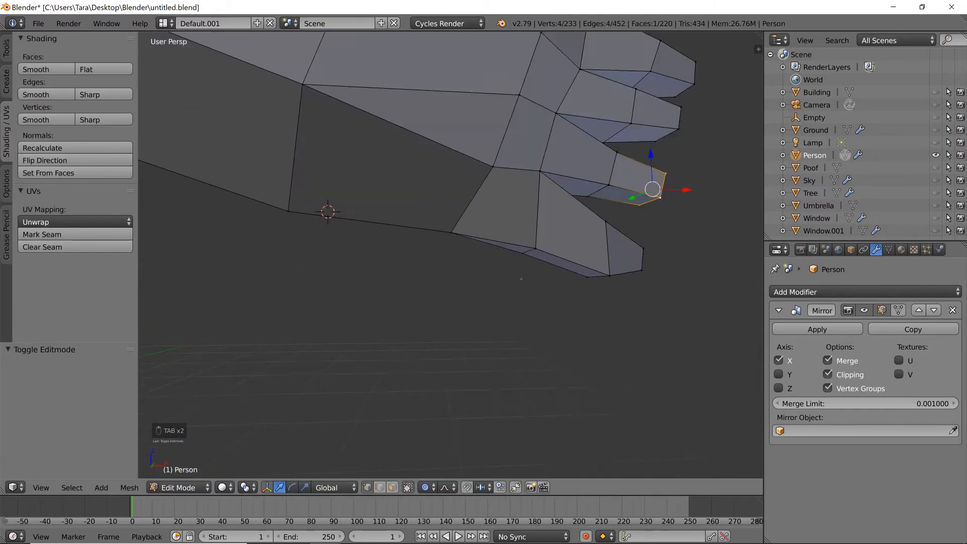
Select all faces of the lowest finger's end segment and move them back along X toward the palm.
{"action": "middle_click_drag", "start_coordinate": [505, 286], "coordinate": [471, 280]}
{"action": "left_click", "coordinate": [387, 488]}
{"action": "right_click", "coordinate": [453, 249]}
{"action": "key", "text": "z"}
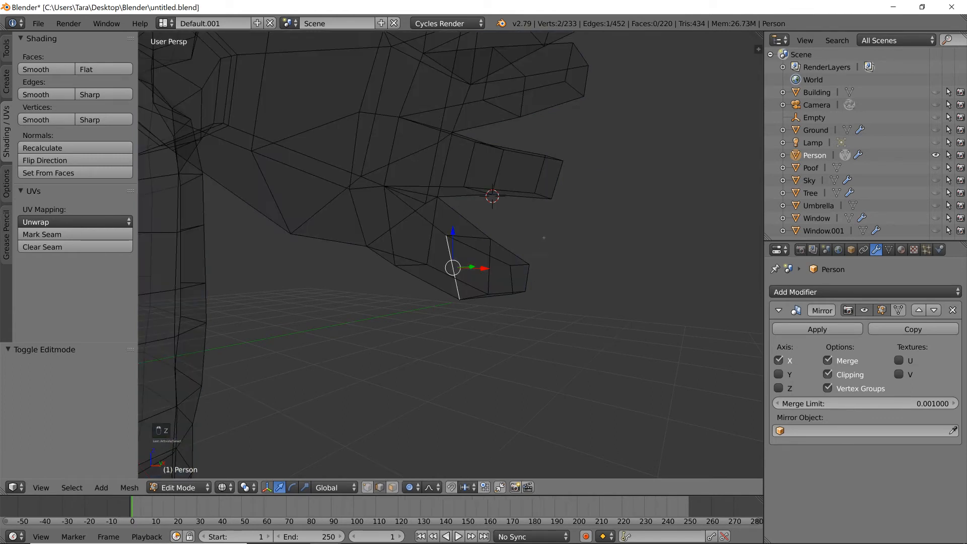
{"action": "left_click", "coordinate": [396, 487]}
{"action": "left_click_drag", "start_coordinate": [515, 291], "coordinate": [560, 236]}
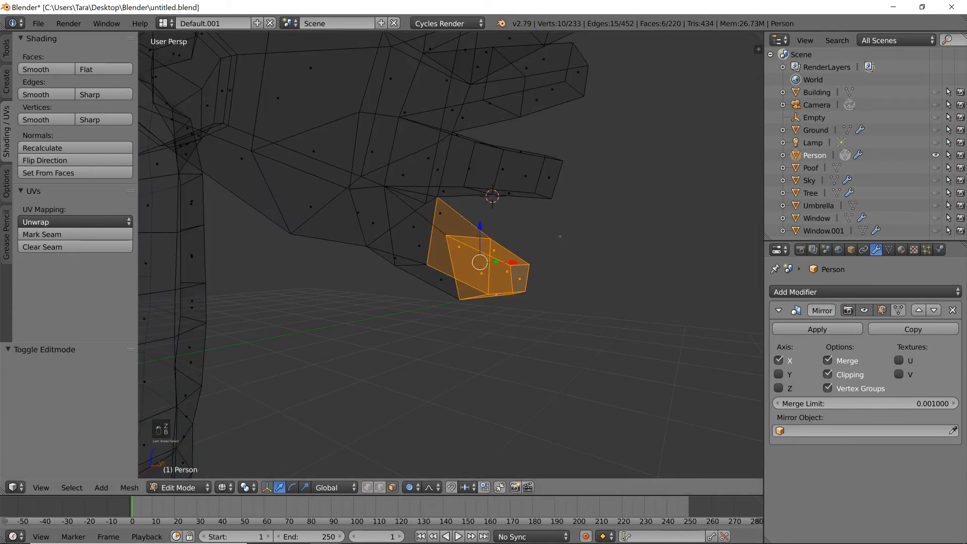
{"action": "middle_click_drag", "start_coordinate": [560, 236], "coordinate": [584, 241]}
{"action": "right_click", "coordinate": [520, 259], "text": "shift"}
{"action": "key", "text": "z"}
{"action": "key", "text": "g"}
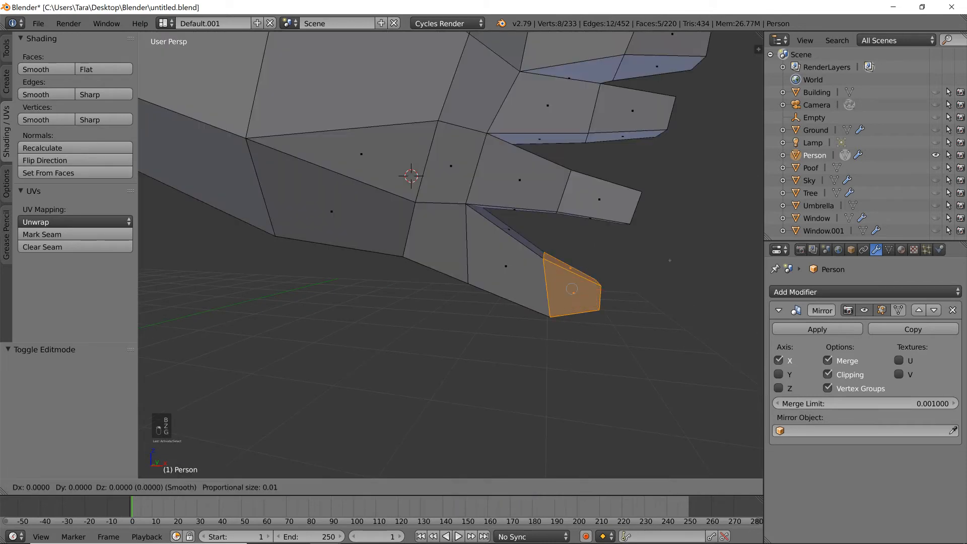
{"action": "key", "text": "x"}
{"action": "left_click", "coordinate": [625, 257]}
Raise the lowest finger's end segment along Z.
{"action": "key", "text": "g"}
{"action": "key", "text": "z"}
{"action": "left_click", "coordinate": [654, 227]}
{"action": "scroll", "coordinate": [654, 227], "scroll_direction": "down", "scroll_amount": 4}
{"action": "key", "text": "Tab"}
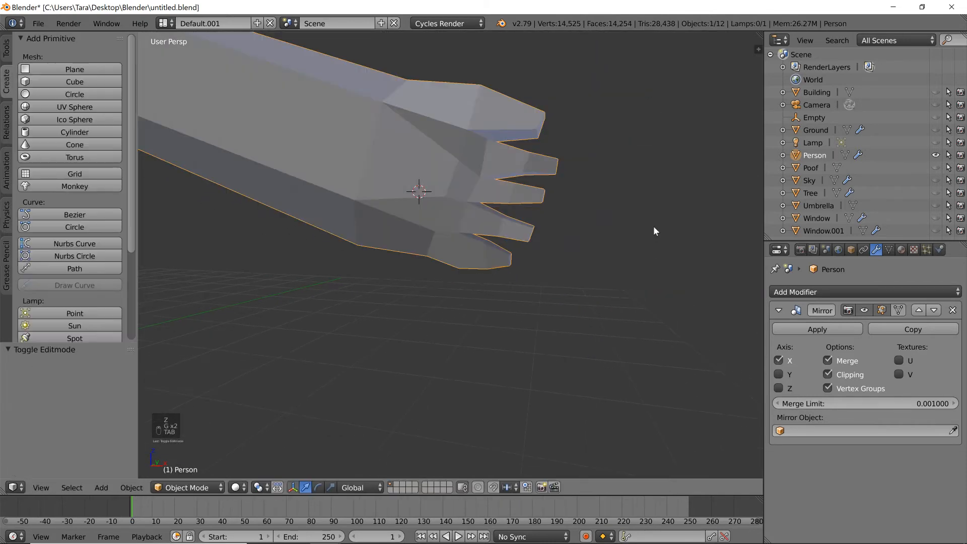
{"action": "scroll", "coordinate": [654, 226], "scroll_direction": "down", "scroll_amount": 3}
{"action": "mouse_move", "coordinate": [647, 227]}
{"action": "middle_mouse_down"}
{"action": "mouse_move", "coordinate": [509, 250]}
{"action": "mouse_move", "coordinate": [518, 237]}
{"action": "middle_mouse_up"}
{"action": "key", "text": "Tab"}
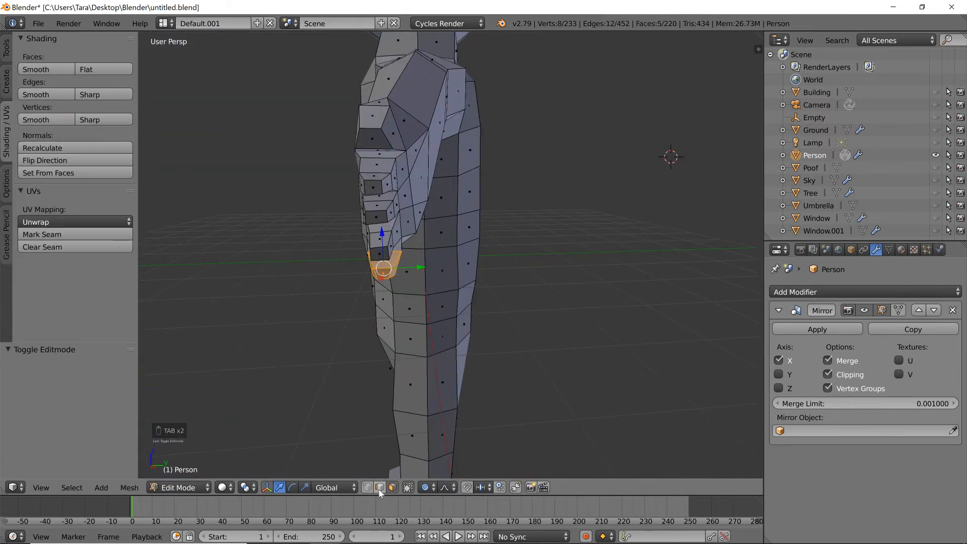
Select the end faces of the thumb and all four fingers and move them in the negative Y direction.
{"action": "right_click", "coordinate": [382, 273]}
{"action": "right_click", "coordinate": [379, 255], "text": "shift"}
{"action": "right_click", "coordinate": [376, 218], "text": "shift"}
{"action": "right_click", "coordinate": [373, 187], "text": "shift"}
{"action": "right_click", "coordinate": [372, 139], "text": "shift"}
{"action": "middle_click_drag", "start_coordinate": [374, 139], "coordinate": [468, 148]}
{"action": "key", "text": "g"}
{"action": "key", "text": "x"}
{"action": "right_click", "coordinate": [542, 145]}
{"action": "key", "text": "g"}
{"action": "key", "text": "y"}
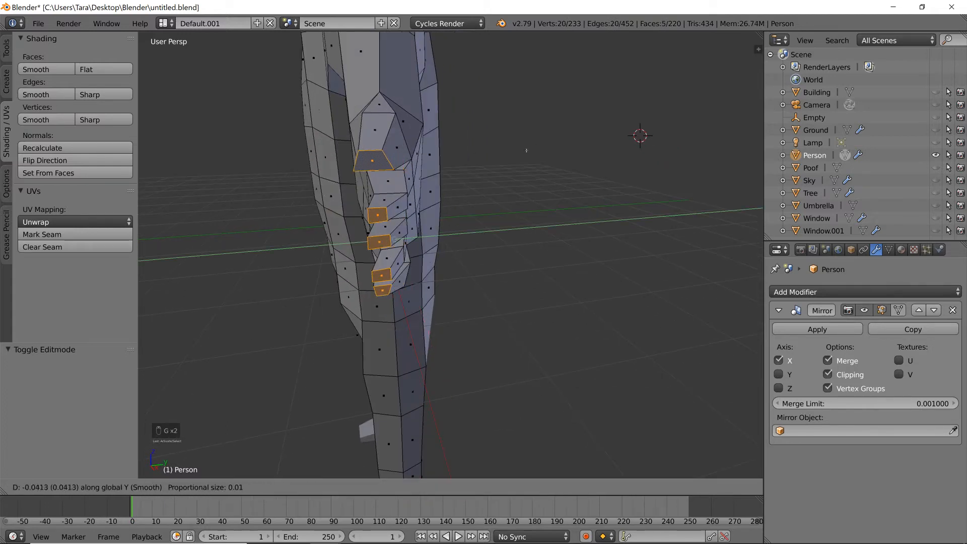
{"action": "left_click", "coordinate": [527, 150]}
Shift the selected fingertip faces a further -0.015 along Y and leave Edit Mode.
{"action": "middle_click_drag", "start_coordinate": [526, 151], "coordinate": [538, 186]}
{"action": "key", "text": "g"}
{"action": "key", "text": "y"}
{"action": "left_click", "coordinate": [548, 147]}
{"action": "scroll", "coordinate": [549, 156], "scroll_direction": "down", "scroll_amount": 3}
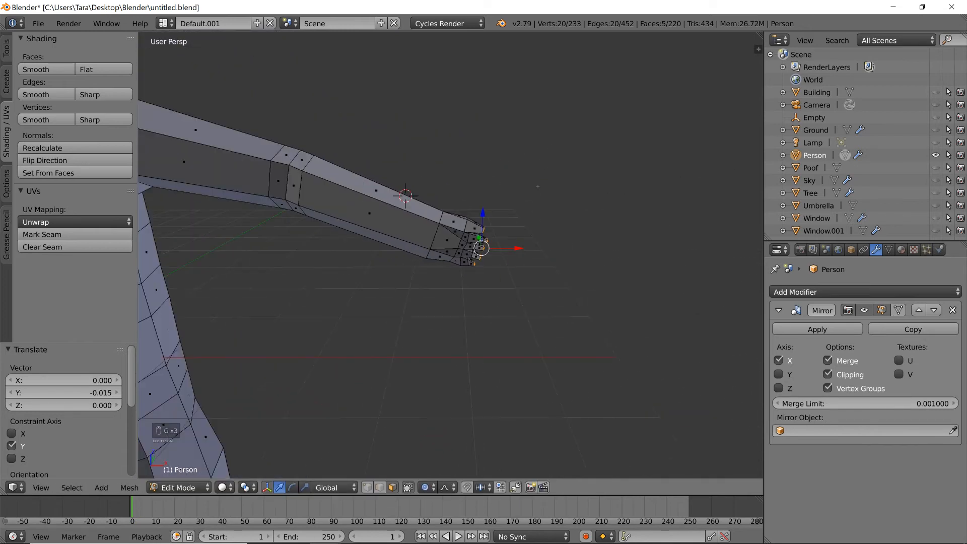
{"action": "scroll", "coordinate": [474, 242], "scroll_direction": "down", "scroll_amount": 6}
{"action": "key", "text": "Tab"}
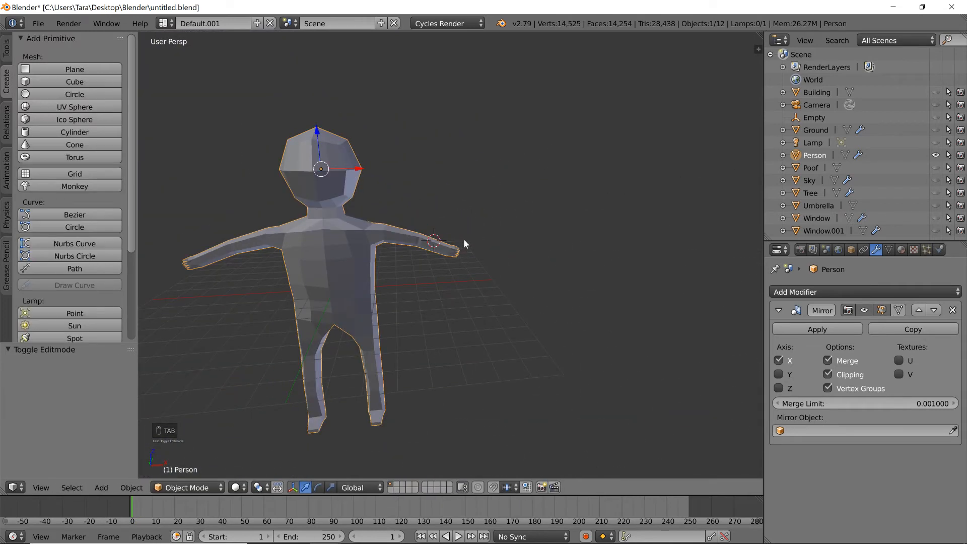
Knife a cut all the way around the hand between wrist and knuckles, snapping it to the edge midpoints.
{"action": "middle_click_drag", "start_coordinate": [464, 243], "coordinate": [536, 180]}
{"action": "scroll", "coordinate": [536, 180], "scroll_direction": "up", "scroll_amount": 8}
{"action": "scroll", "coordinate": [536, 180], "scroll_direction": "up", "scroll_amount": 1}
{"action": "middle_click_drag", "start_coordinate": [479, 211], "coordinate": [277, 353], "text": "shift"}
{"action": "key", "text": "Tab"}
{"action": "scroll", "coordinate": [282, 347], "scroll_direction": "up", "scroll_amount": 3}
{"action": "middle_click_drag", "start_coordinate": [543, 159], "coordinate": [499, 239], "text": "shift"}
{"action": "scroll", "coordinate": [376, 279], "scroll_direction": "up", "scroll_amount": 4}
{"action": "key", "text": "k"}
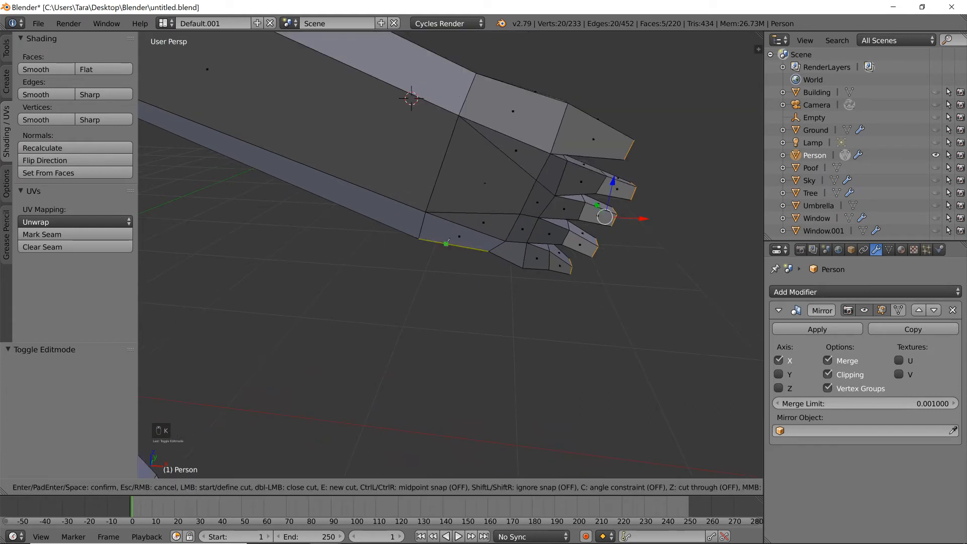
{"action": "key", "text": "ctrl"}
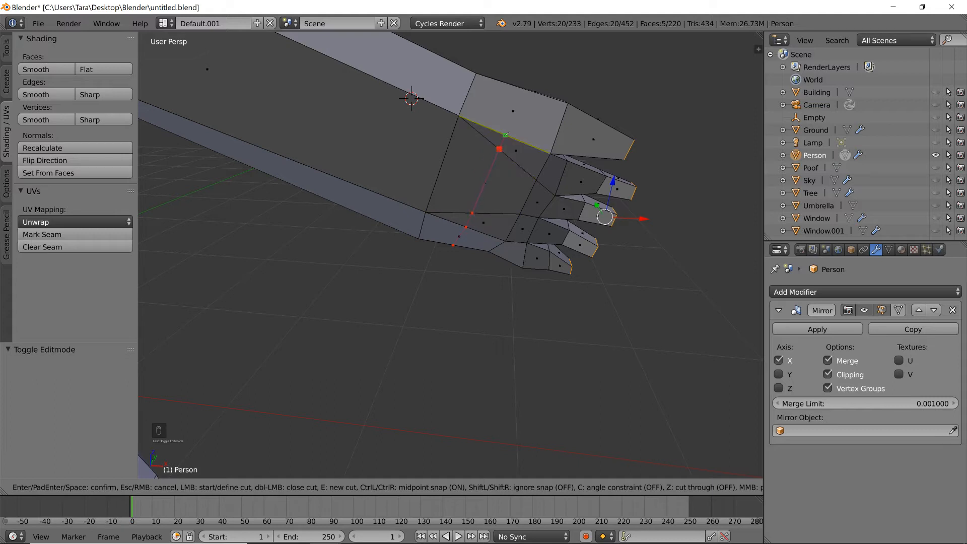
{"action": "middle_click_drag", "start_coordinate": [522, 86], "coordinate": [423, 196]}
{"action": "key", "text": "ctrl"}
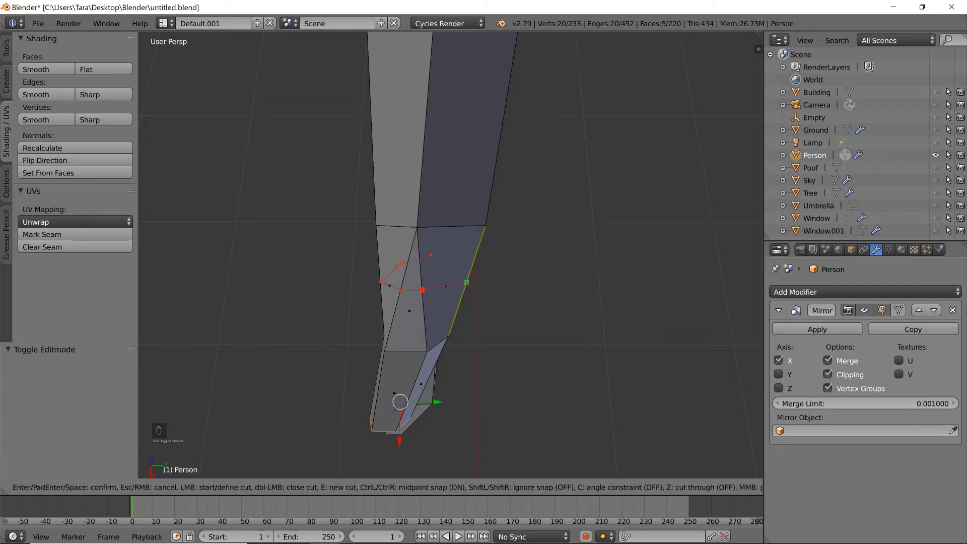
{"action": "middle_click_drag", "start_coordinate": [466, 282], "coordinate": [421, 178]}
{"action": "key", "text": "ctrl"}
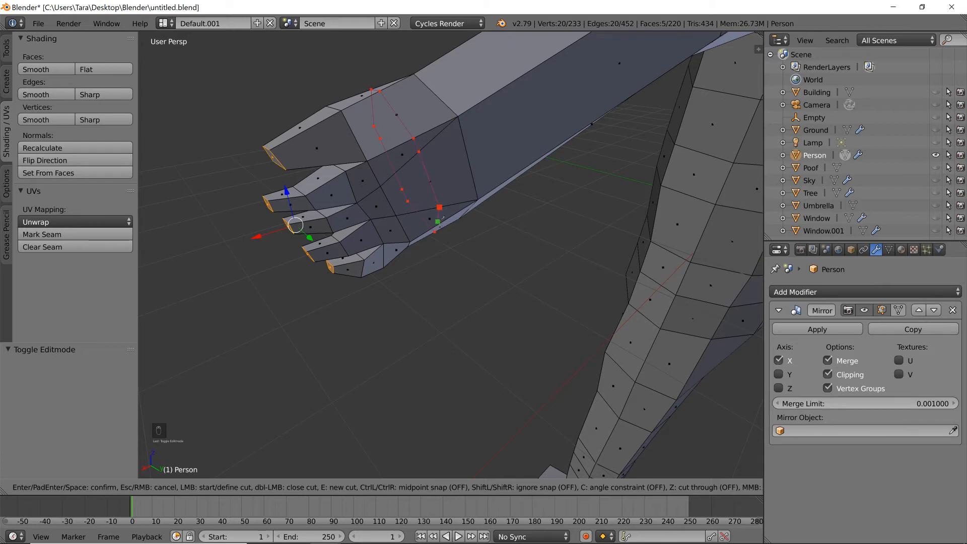
{"action": "middle_click_drag", "start_coordinate": [440, 221], "coordinate": [421, 448]}
{"action": "key", "text": "Return"}
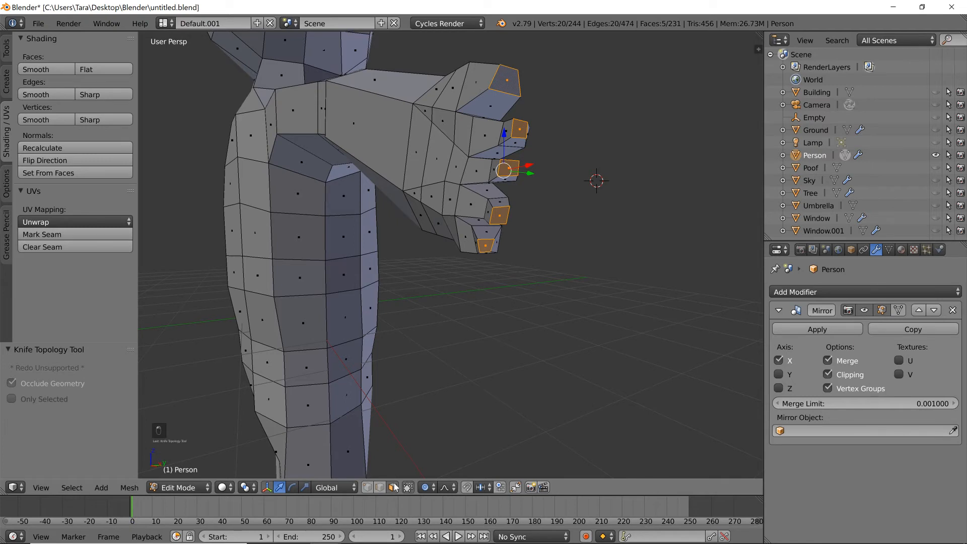
Select the geometry in the middle of the palm and shift it along Y in two moves.
{"action": "right_click", "coordinate": [438, 159]}
{"action": "mouse_move", "coordinate": [486, 162]}
{"action": "middle_mouse_down"}
{"action": "mouse_move", "coordinate": [418, 158]}
{"action": "mouse_move", "coordinate": [453, 176]}
{"action": "mouse_move", "coordinate": [497, 172]}
{"action": "middle_mouse_up"}
{"action": "key", "text": "g"}
{"action": "key", "text": "x"}
{"action": "right_click", "coordinate": [418, 159]}
{"action": "key", "text": "g"}
{"action": "key", "text": "y"}
{"action": "left_click", "coordinate": [436, 174]}
{"action": "key", "text": "g"}
{"action": "key", "text": "y"}
{"action": "left_click", "coordinate": [473, 180]}
{"action": "key", "text": "Tab"}
{"action": "scroll", "coordinate": [474, 180], "scroll_direction": "down", "scroll_amount": 4}
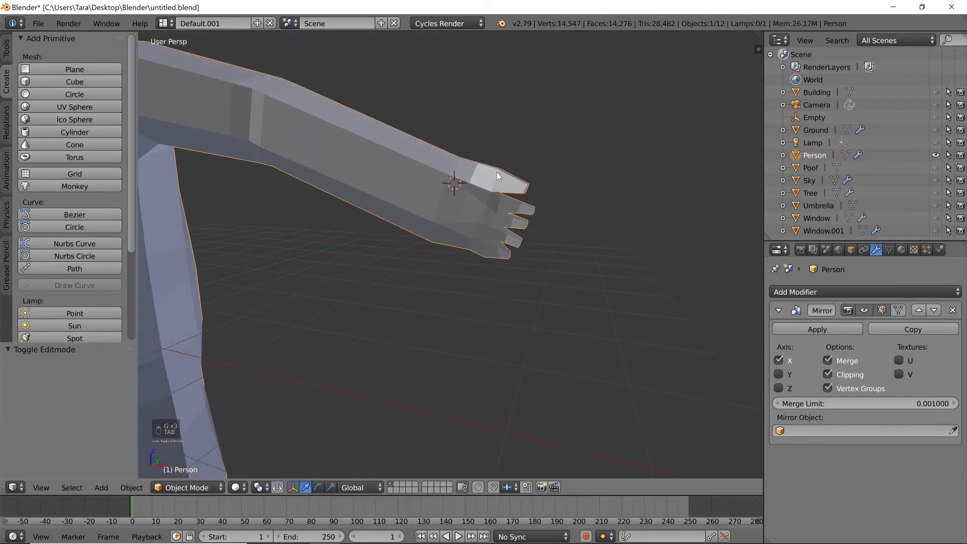
Add a loop cut around the forearm and slide it close to the wrist.
{"action": "key", "text": "Tab"}
{"action": "key", "text": "ctrl+r"}
{"action": "left_click", "coordinate": [470, 180]}
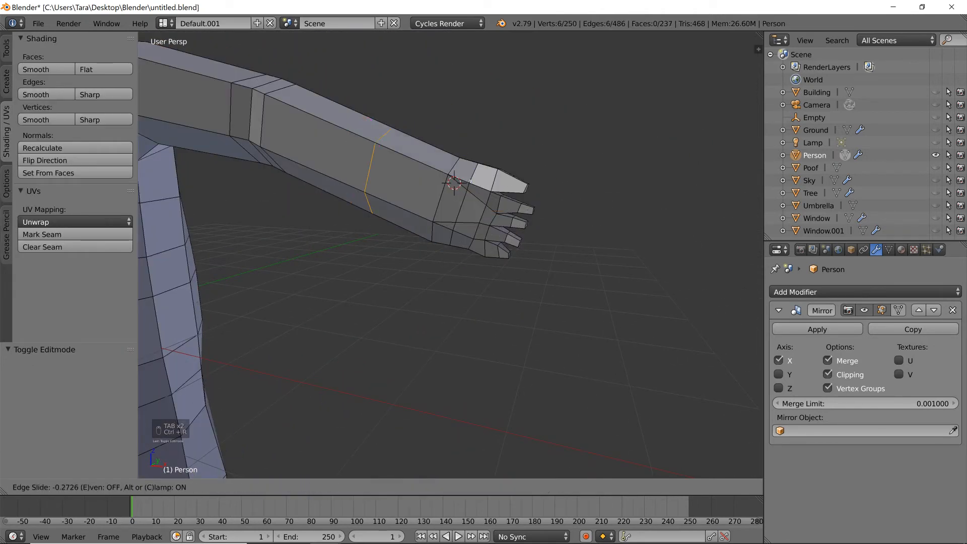
{"action": "left_click", "coordinate": [503, 200]}
{"action": "key", "text": "z"}
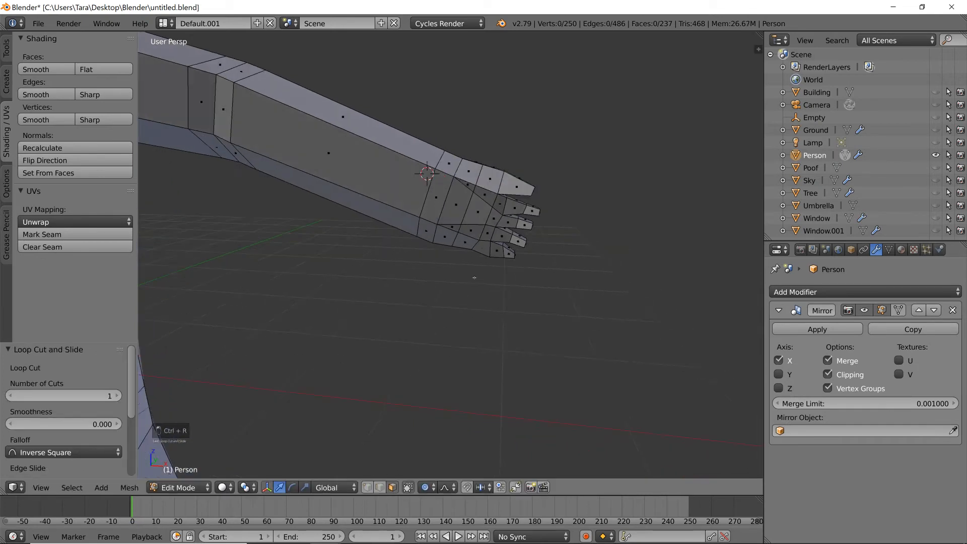
{"action": "key", "text": "b"}
{"action": "key", "text": "z"}
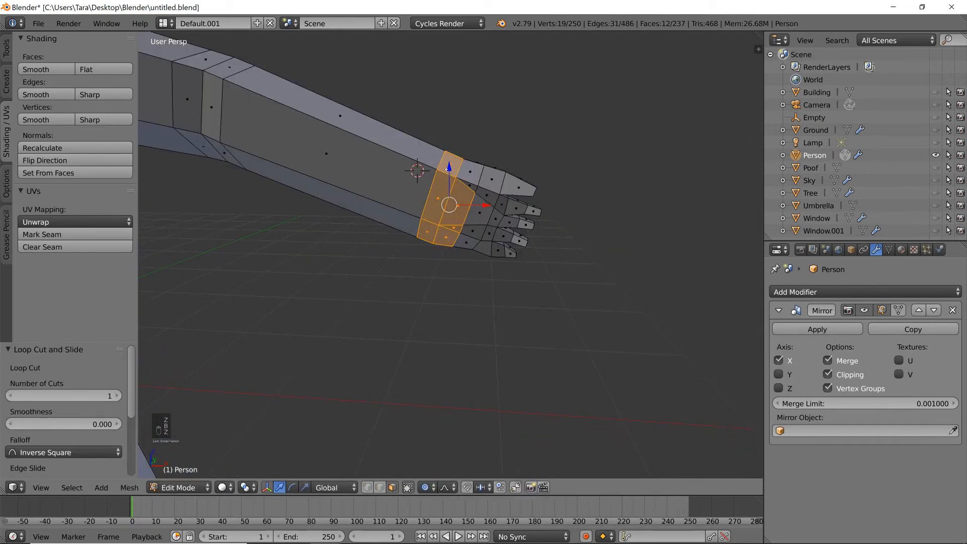
{"action": "key", "text": "a"}
{"action": "key", "text": "z"}
{"action": "key", "text": "b"}
{"action": "mouse_move", "coordinate": [457, 146]}
{"action": "left_mouse_down"}
{"action": "mouse_move", "coordinate": [448, 167]}
{"action": "mouse_move", "coordinate": [388, 188]}
{"action": "mouse_move", "coordinate": [407, 229]}
{"action": "left_mouse_up"}
{"action": "key", "text": "z"}
{"action": "key", "text": "z"}
{"action": "key", "text": "a"}
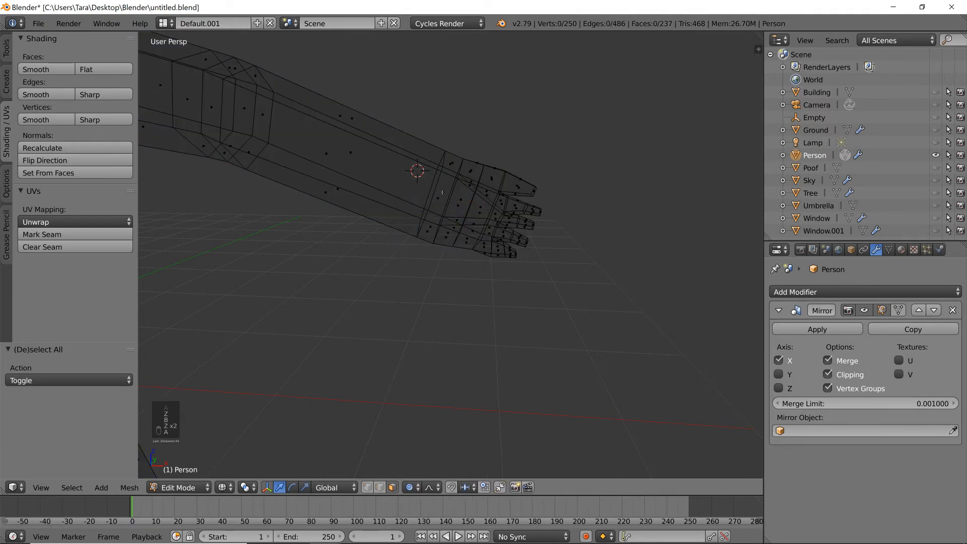
Select the ring of faces around the wrist, scale it to about 0.702 along Y, and shift it slightly along Y.
{"action": "left_click_drag", "start_coordinate": [389, 197], "coordinate": [419, 293], "text": "ctrl"}
{"action": "key", "text": "z"}
{"action": "middle_click_drag", "start_coordinate": [439, 289], "coordinate": [558, 223]}
{"action": "key", "text": "s"}
{"action": "key", "text": "x"}
{"action": "right_click", "coordinate": [556, 212]}
{"action": "key", "text": "s"}
{"action": "key", "text": "y"}
{"action": "left_click", "coordinate": [524, 225]}
{"action": "key", "text": "g"}
{"action": "key", "text": "y"}
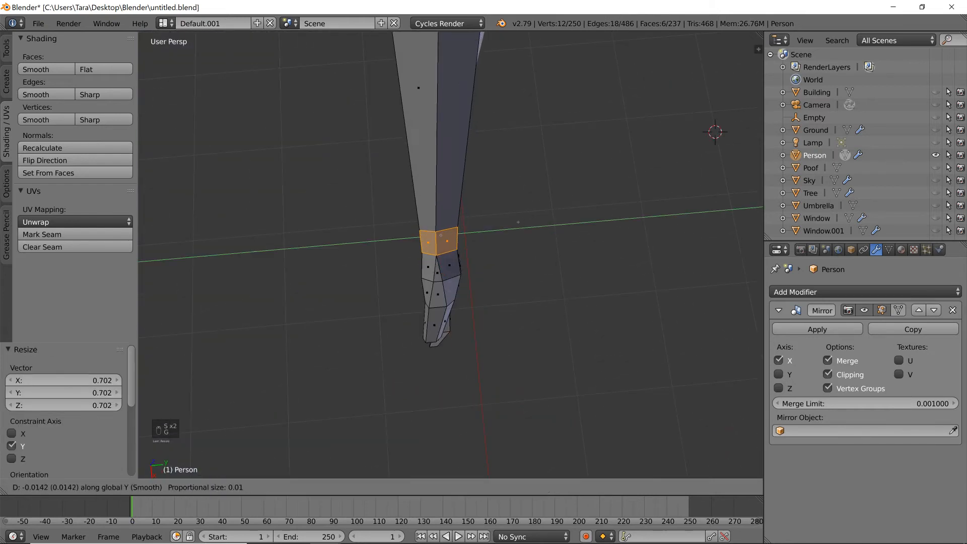
{"action": "left_click", "coordinate": [524, 225]}
Scale the wrist's face ring to about 0.684 along Z and tilt it slightly around Y.
{"action": "middle_click_drag", "start_coordinate": [524, 225], "coordinate": [586, 163]}
{"action": "key", "text": "s"}
{"action": "key", "text": "z"}
{"action": "left_click", "coordinate": [543, 186]}
{"action": "key", "text": "r"}
{"action": "key", "text": "x"}
{"action": "key", "text": "y"}
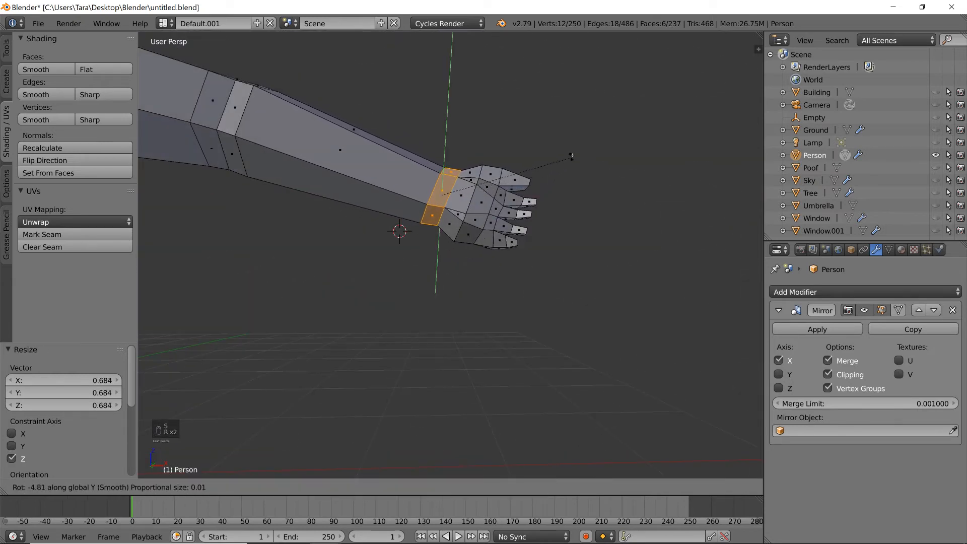
{"action": "left_click", "coordinate": [574, 152]}
{"action": "key", "text": "Tab"}
{"action": "scroll", "coordinate": [564, 171], "scroll_direction": "down", "scroll_amount": 6}
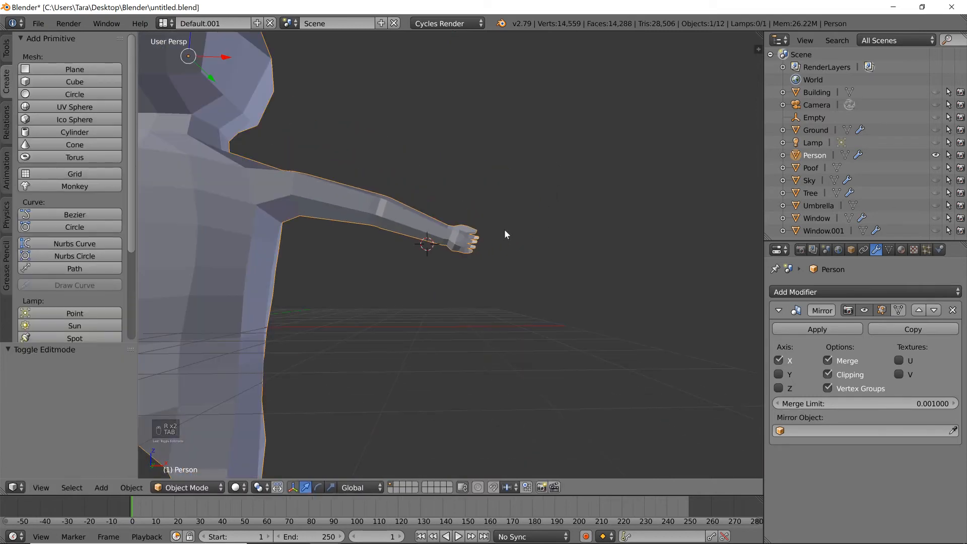
Narrow the wrist's face ring further along Y with a scale of about 0.823.
{"action": "scroll", "coordinate": [504, 229], "scroll_direction": "up", "scroll_amount": 6}
{"action": "key", "text": "Tab"}
{"action": "key", "text": "s"}
{"action": "right_click", "coordinate": [625, 189]}
{"action": "middle_click_drag", "start_coordinate": [594, 217], "coordinate": [549, 255]}
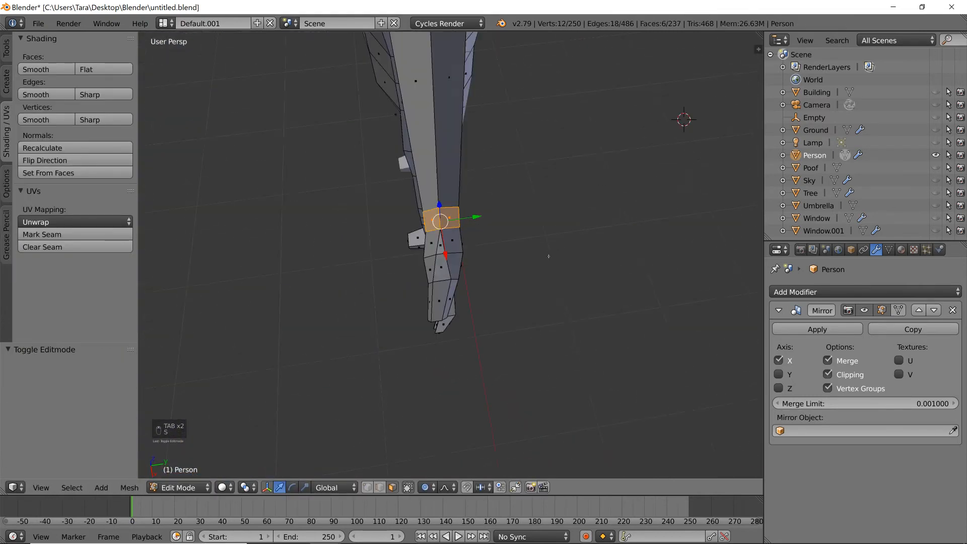
{"action": "middle_click_drag", "start_coordinate": [588, 214], "coordinate": [579, 209]}
{"action": "key", "text": "s"}
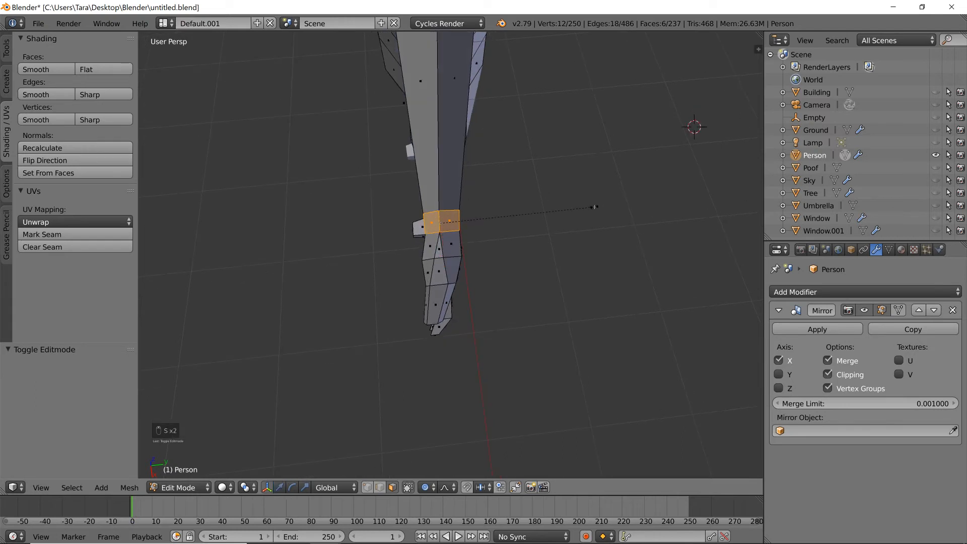
{"action": "key", "text": "y"}
{"action": "left_click", "coordinate": [567, 208]}
{"action": "key", "text": "g"}
{"action": "right_click", "coordinate": [537, 232]}
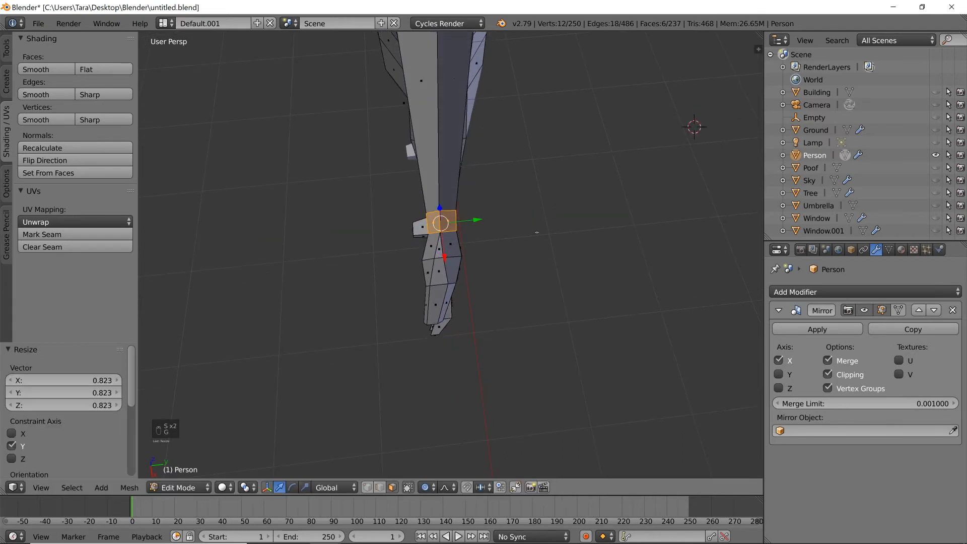
In edge selection, pick the edge on the wrist's upper side and move it along Y.
{"action": "left_click", "coordinate": [375, 487]}
{"action": "right_click", "coordinate": [442, 220]}
{"action": "key", "text": "g"}
{"action": "right_click", "coordinate": [442, 220]}
{"action": "key", "text": "g"}
{"action": "key", "text": "y"}
{"action": "left_click", "coordinate": [446, 222]}
{"action": "key", "text": "Tab"}
{"action": "middle_click_drag", "start_coordinate": [445, 222], "coordinate": [471, 195]}
{"action": "scroll", "coordinate": [509, 168], "scroll_direction": "down", "scroll_amount": 3}
{"action": "scroll", "coordinate": [469, 195], "scroll_direction": "up", "scroll_amount": 6}
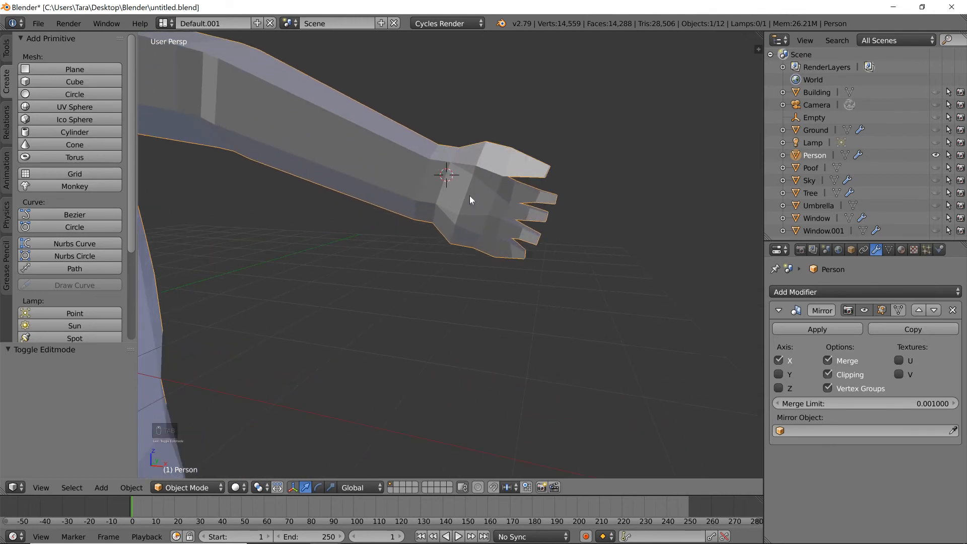
{"action": "key", "text": "Tab"}
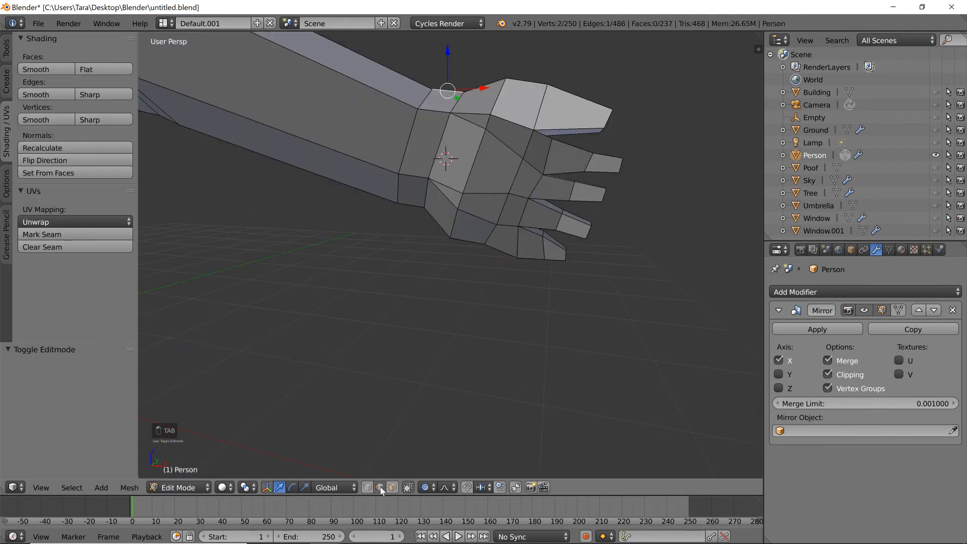
{"action": "right_click", "coordinate": [474, 160]}
{"action": "middle_click_drag", "start_coordinate": [488, 166], "coordinate": [445, 197]}
{"action": "key", "text": "g"}
{"action": "right_click", "coordinate": [454, 199]}
In vertex selection, raise a palm vertex along Z and shift it about 0.025 along Y.
{"action": "left_click", "coordinate": [368, 489]}
{"action": "right_click", "coordinate": [414, 244]}
{"action": "key", "text": "g"}
{"action": "right_click", "coordinate": [414, 243]}
{"action": "key", "text": "g"}
{"action": "key", "text": "z"}
{"action": "left_click", "coordinate": [415, 235]}
{"action": "key", "text": "g"}
{"action": "key", "text": "y"}
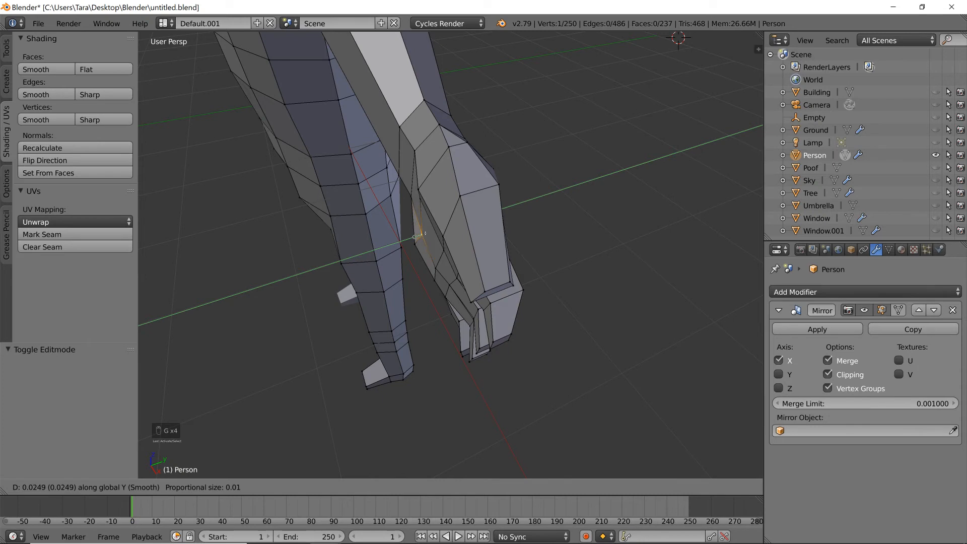
{"action": "left_click", "coordinate": [422, 231]}
{"action": "key", "text": "Tab"}
Review the whole figure and save the Blender file.
{"action": "scroll", "coordinate": [465, 195], "scroll_direction": "down", "scroll_amount": 5}
{"action": "middle_click_drag", "start_coordinate": [465, 195], "coordinate": [605, 177]}
{"action": "scroll", "coordinate": [513, 184], "scroll_direction": "down", "scroll_amount": 3}
{"action": "scroll", "coordinate": [540, 181], "scroll_direction": "down", "scroll_amount": 4}
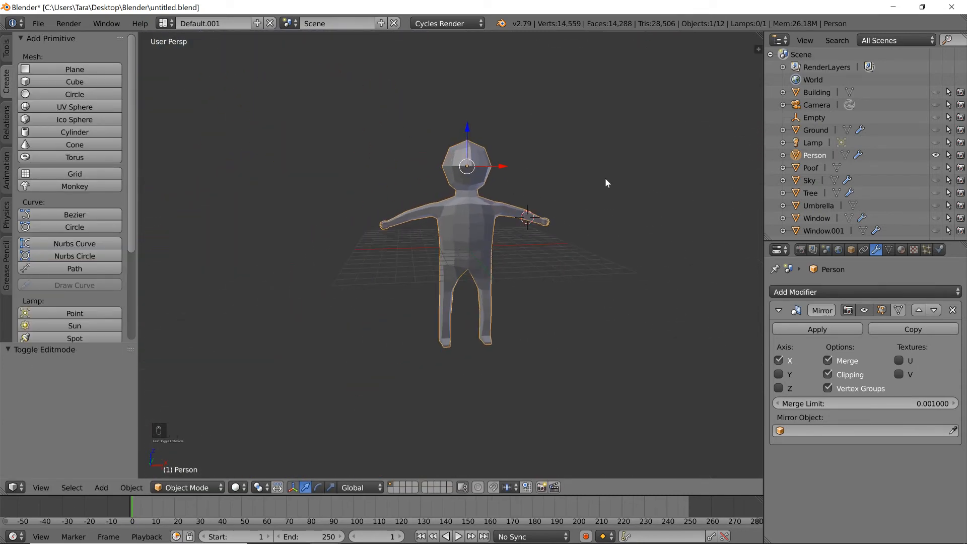
{"action": "scroll", "coordinate": [559, 204], "scroll_direction": "up", "scroll_amount": 3}
{"action": "middle_click_drag", "start_coordinate": [557, 206], "coordinate": [546, 213]}
{"action": "key", "text": "ctrl+s"}
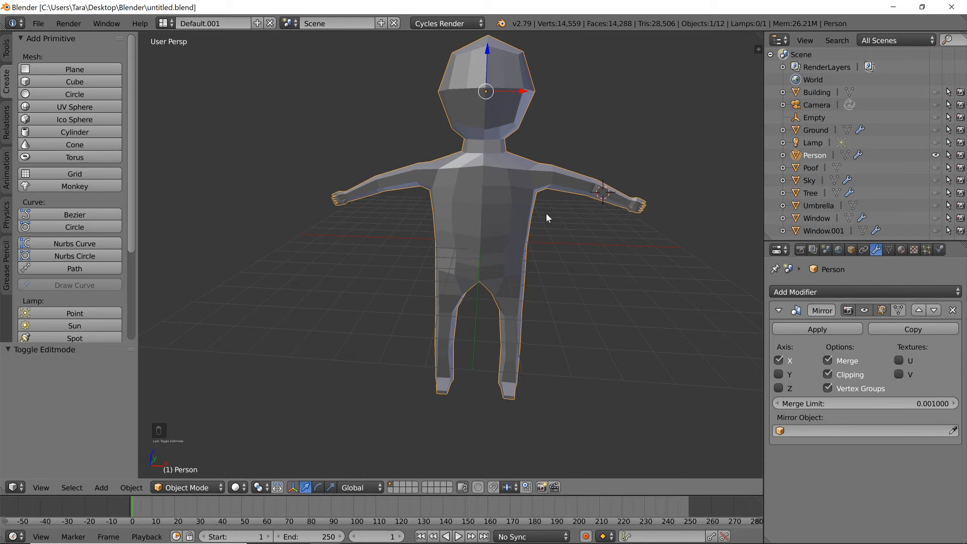
Select a vertex between the centre and side of the lower torso and adjust its position along X.
{"action": "key", "text": "Tab"}
{"action": "scroll", "coordinate": [547, 213], "scroll_direction": "up", "scroll_amount": 6}
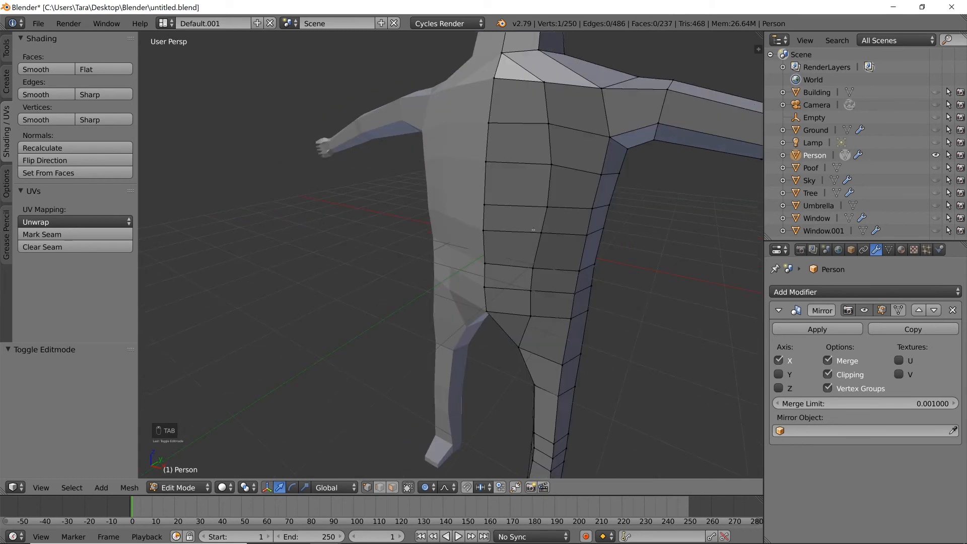
{"action": "middle_click_drag", "start_coordinate": [477, 334], "coordinate": [443, 335]}
{"action": "right_click", "coordinate": [545, 271]}
{"action": "key", "text": "g"}
{"action": "key", "text": "x"}
{"action": "left_click", "coordinate": [544, 267]}
{"action": "key", "text": "g"}
{"action": "key", "text": "x"}
{"action": "left_click", "coordinate": [548, 268]}
Move the next torso vertex below it along X and shift it -0.067 along Y.
{"action": "right_click", "coordinate": [546, 295]}
{"action": "key", "text": "g"}
{"action": "key", "text": "x"}
{"action": "left_click", "coordinate": [544, 294]}
{"action": "middle_click_drag", "start_coordinate": [543, 294], "coordinate": [448, 242]}
{"action": "key", "text": "g"}
{"action": "key", "text": "x"}
{"action": "right_click", "coordinate": [443, 239]}
{"action": "key", "text": "g"}
{"action": "key", "text": "y"}
{"action": "left_click", "coordinate": [438, 240]}
Select the six vertices down the side edge of the front torso, shift them inward along X, and review the figure in object mode.
{"action": "middle_click_drag", "start_coordinate": [437, 239], "coordinate": [606, 226]}
{"action": "right_click", "coordinate": [592, 153]}
{"action": "right_click", "coordinate": [588, 184], "text": "shift"}
{"action": "right_click", "coordinate": [586, 207], "text": "shift"}
{"action": "right_click", "coordinate": [587, 234], "text": "shift"}
{"action": "right_click", "coordinate": [579, 263], "text": "shift"}
{"action": "right_click", "coordinate": [578, 289], "text": "shift"}
{"action": "key", "text": "g"}
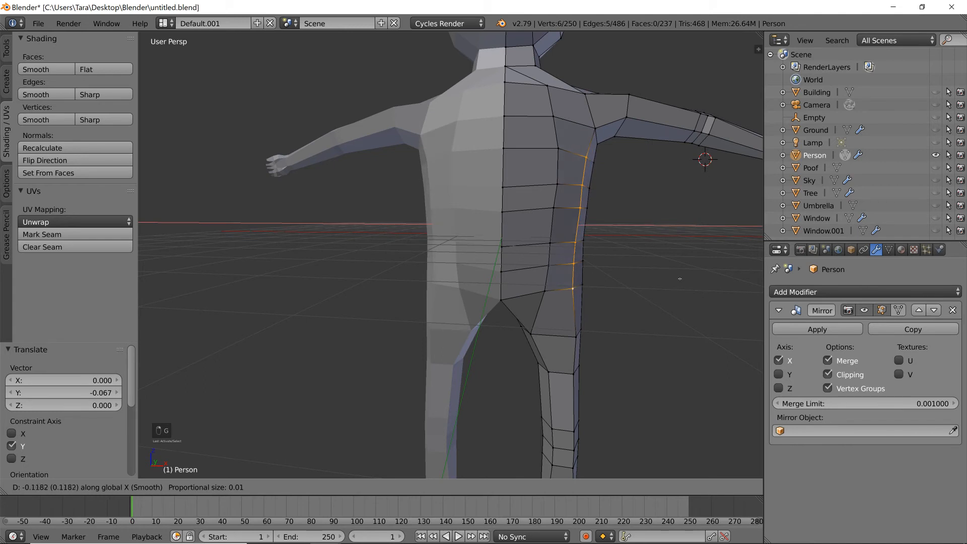
{"action": "left_click", "coordinate": [650, 268]}
{"action": "key", "text": "Tab"}
{"action": "middle_click_drag", "start_coordinate": [648, 263], "coordinate": [646, 271]}
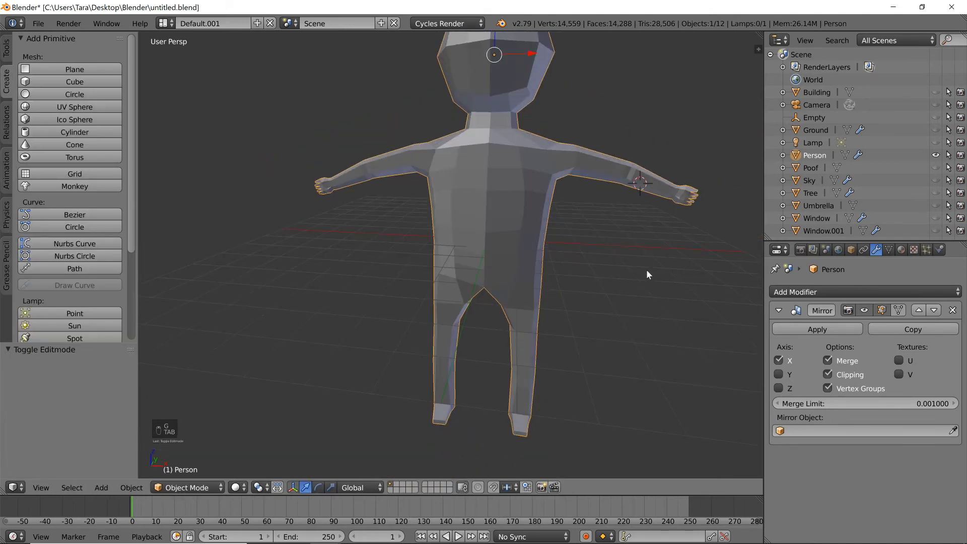
Move the six selected torso-side vertices a further -0.024 along X.
{"action": "key", "text": "Tab"}
{"action": "key", "text": "g"}
{"action": "key", "text": "x"}
{"action": "left_click", "coordinate": [646, 271]}
Select a single vertex on the side edge of the torso and adjust its position along X.
{"action": "scroll", "coordinate": [583, 232], "scroll_direction": "up", "scroll_amount": 1}
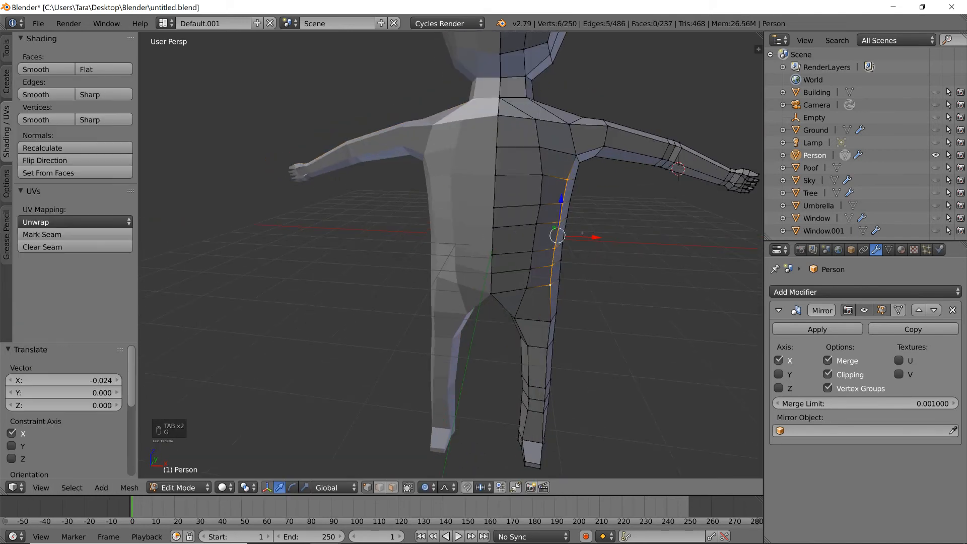
{"action": "scroll", "coordinate": [565, 247], "scroll_direction": "up", "scroll_amount": 2}
{"action": "right_click", "coordinate": [611, 209]}
{"action": "key", "text": "g"}
{"action": "key", "text": "x"}
{"action": "left_click", "coordinate": [609, 210]}
Select the neighbouring vertex higher on the torso's side edge and nudge it slightly along X.
{"action": "right_click", "coordinate": [624, 176]}
{"action": "key", "text": "g"}
{"action": "right_click", "coordinate": [620, 176]}
{"action": "key", "text": "g"}
{"action": "key", "text": "x"}
{"action": "left_click", "coordinate": [641, 131]}
{"action": "scroll", "coordinate": [642, 131], "scroll_direction": "down", "scroll_amount": 3}
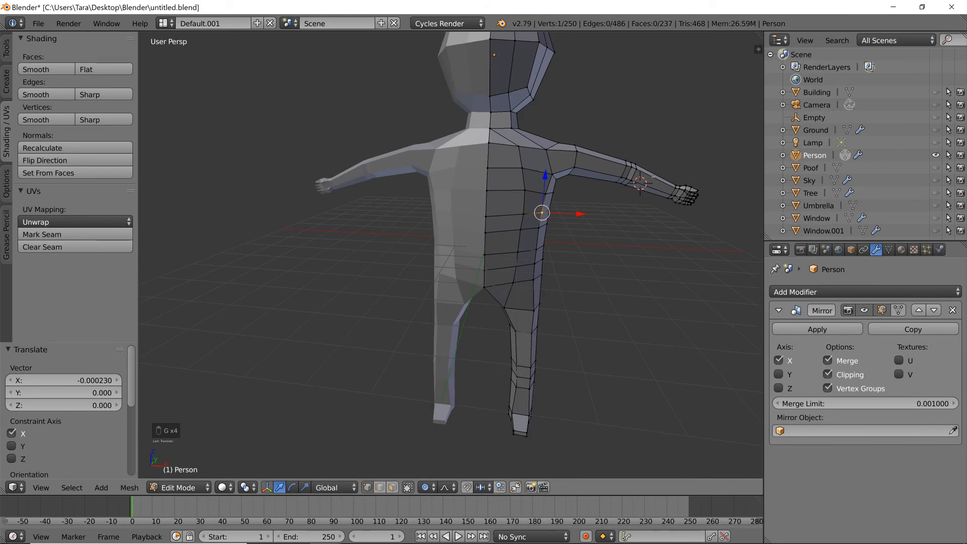
Review the reshaped figure in object mode and save the Blender file.
{"action": "key", "text": "Tab"}
{"action": "middle_click_drag", "start_coordinate": [635, 210], "coordinate": [567, 311]}
{"action": "scroll", "coordinate": [643, 197], "scroll_direction": "up", "scroll_amount": 1}
{"action": "scroll", "coordinate": [642, 197], "scroll_direction": "down", "scroll_amount": 2}
{"action": "key", "text": "ctrl+s"}
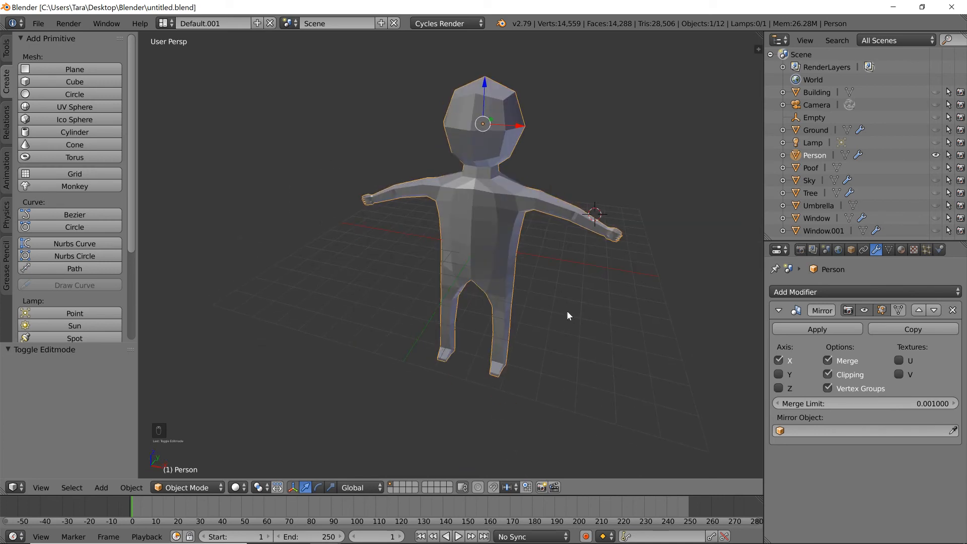
Select the entire person mesh and remove doubles with a merge distance of 0.010.
{"action": "key", "text": "Tab"}
{"action": "key", "text": "a"}
{"action": "key", "text": "a"}
{"action": "key", "text": "a"}
{"action": "key", "text": "a"}
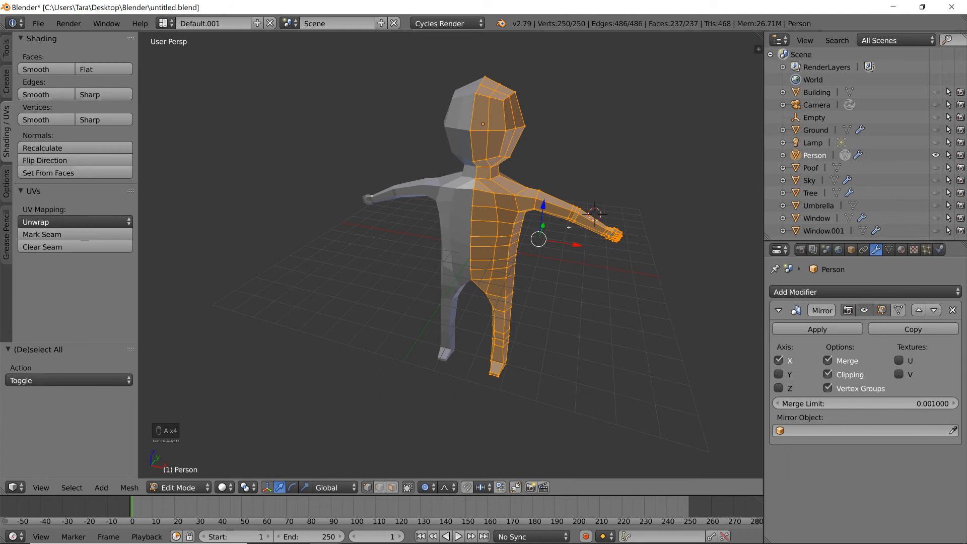
{"action": "key", "text": "w"}
{"action": "left_click", "coordinate": [560, 259]}
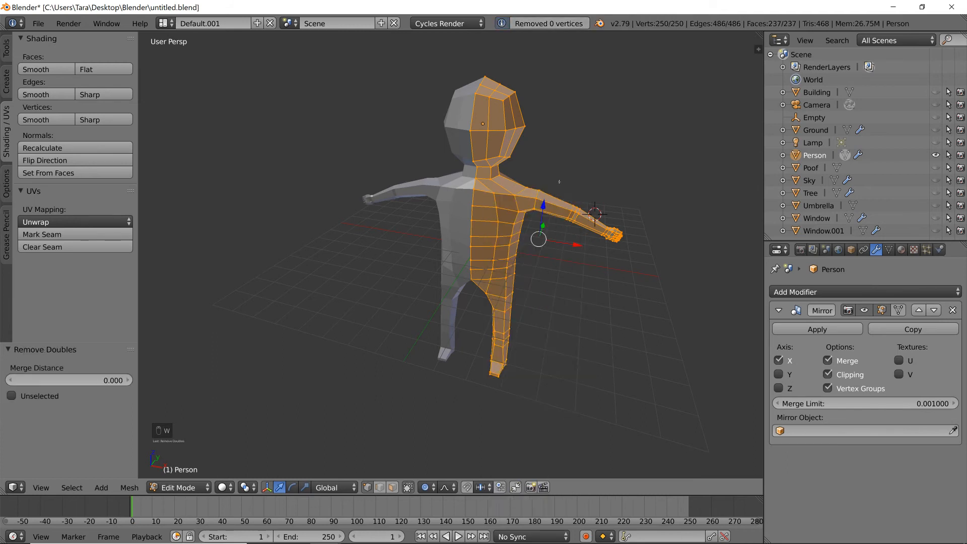
{"action": "left_click", "coordinate": [127, 380]}
{"action": "right_click", "coordinate": [536, 199]}
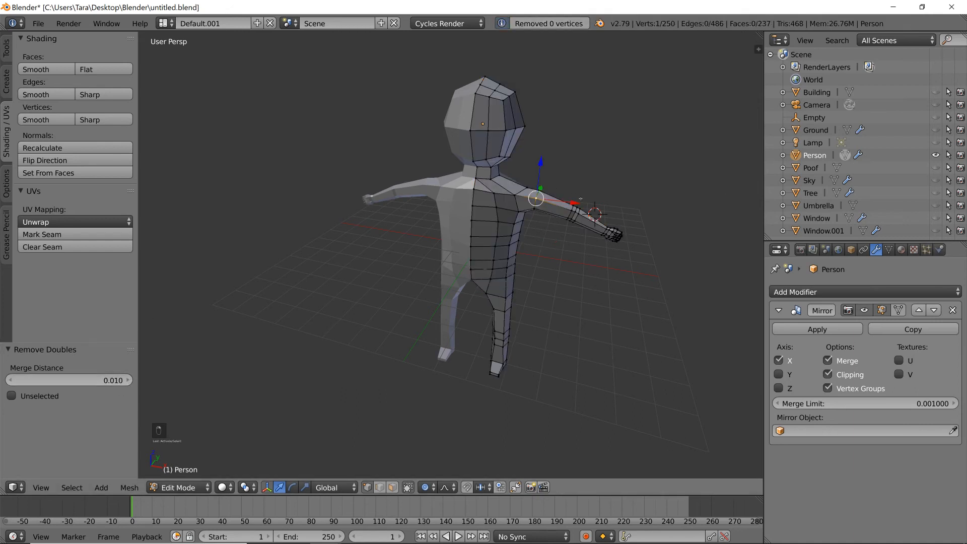
In face selection, extrude a face on the head and try moving it, creating duplicate vertices for a cleanup test.
{"action": "left_click", "coordinate": [393, 487]}
{"action": "right_click", "coordinate": [480, 114]}
{"action": "key", "text": "e"}
{"action": "key", "text": "Tab"}
{"action": "key", "text": "Tab"}
{"action": "key", "text": "g"}
{"action": "right_click", "coordinate": [452, 104]}
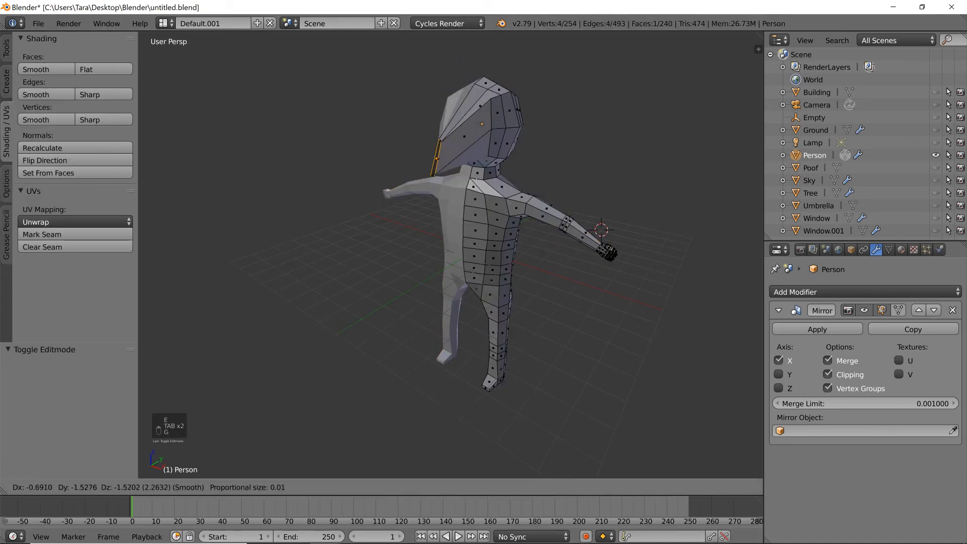
Merge the extruded head face's duplicate vertices by removing doubles across the whole mesh, and return to object mode.
{"action": "key", "text": "a"}
{"action": "key", "text": "a"}
{"action": "key", "text": "a"}
{"action": "key", "text": "w"}
{"action": "left_click", "coordinate": [531, 173]}
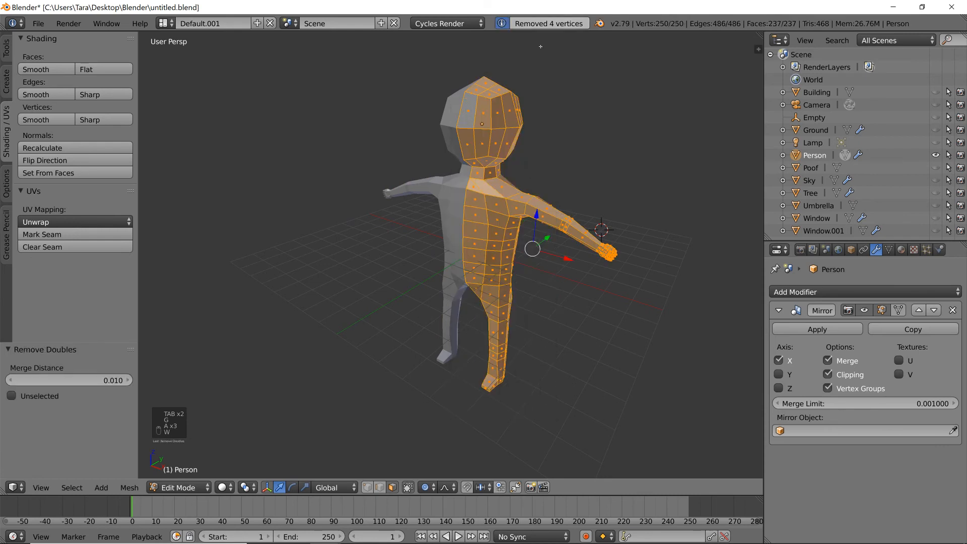
{"action": "key", "text": "Tab"}
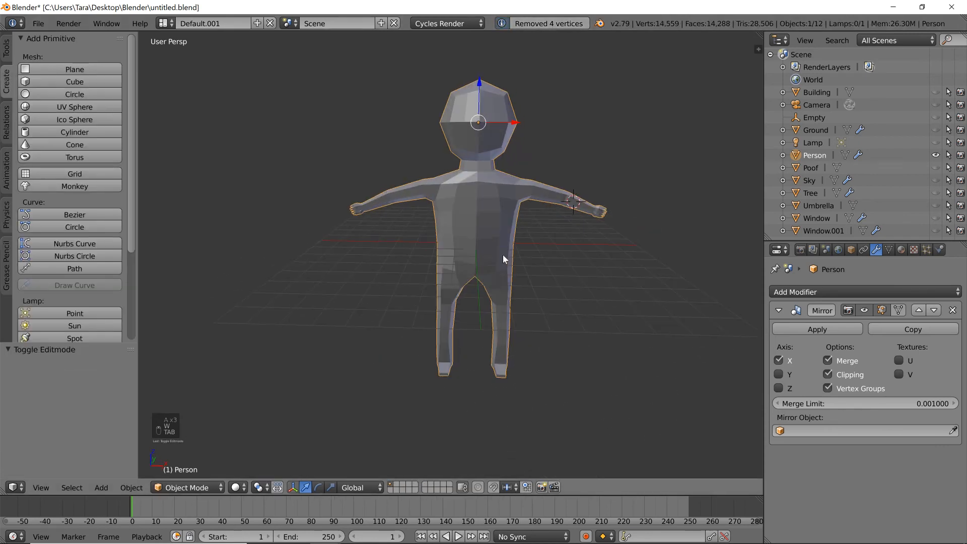
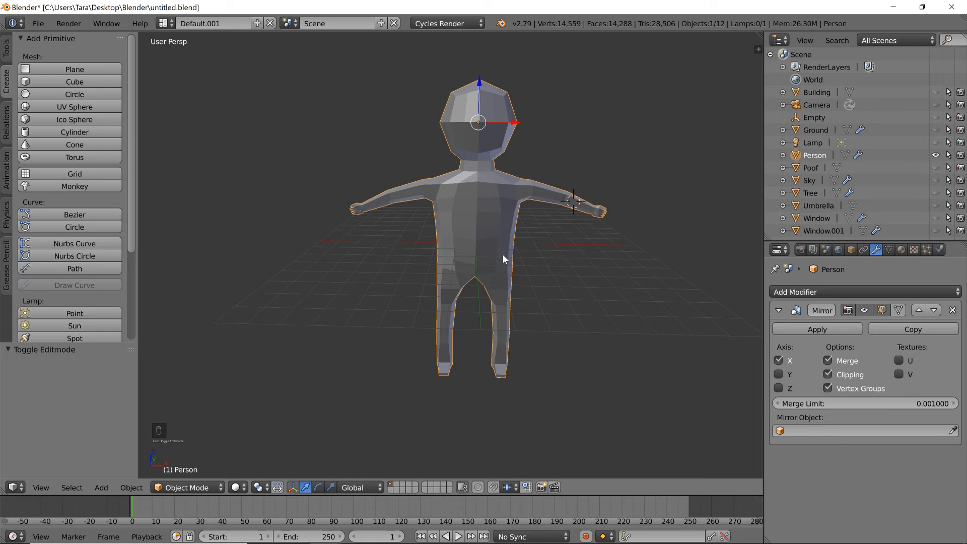
Reset the 3D cursor to the scene centre and save the file.
{"action": "middle_click_drag", "start_coordinate": [503, 255], "coordinate": [540, 231]}
{"action": "key", "text": "shift+c"}
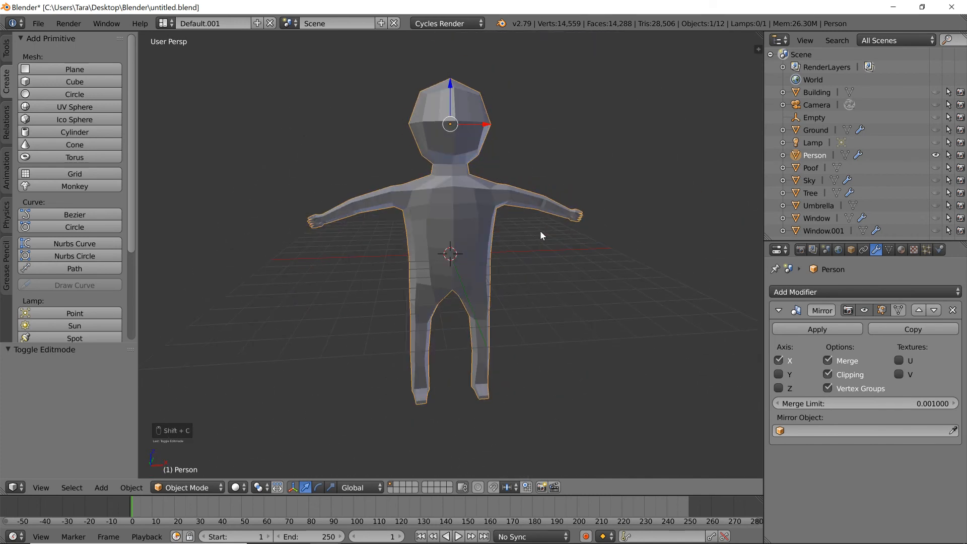
{"action": "key", "text": "ctrl+s"}
{"action": "left_click", "coordinate": [540, 231]}
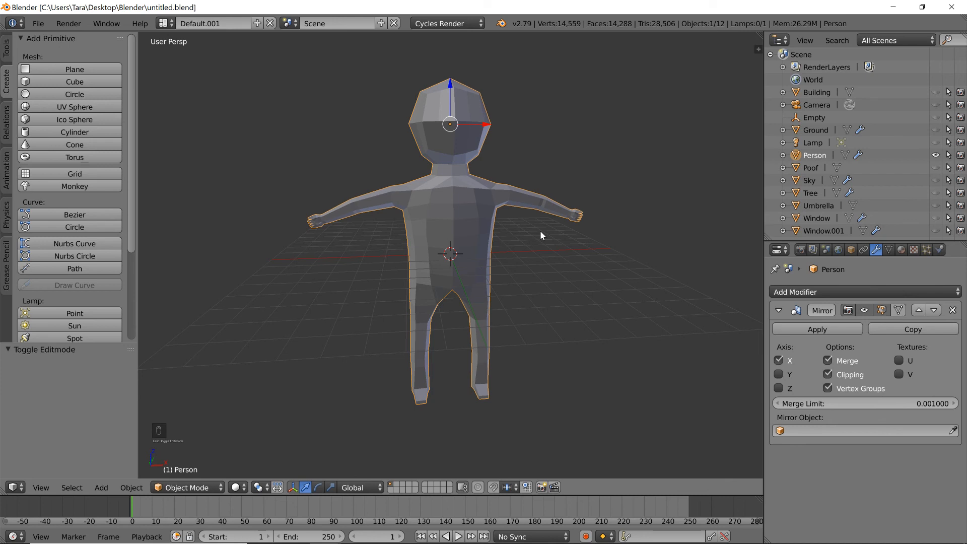
Examine the person's proportions in quad view and from around the figure in perspective.
{"action": "scroll", "coordinate": [547, 216], "scroll_direction": "down", "scroll_amount": 2}
{"action": "key", "text": "a"}
{"action": "key", "text": "a"}
{"action": "key", "text": "a"}
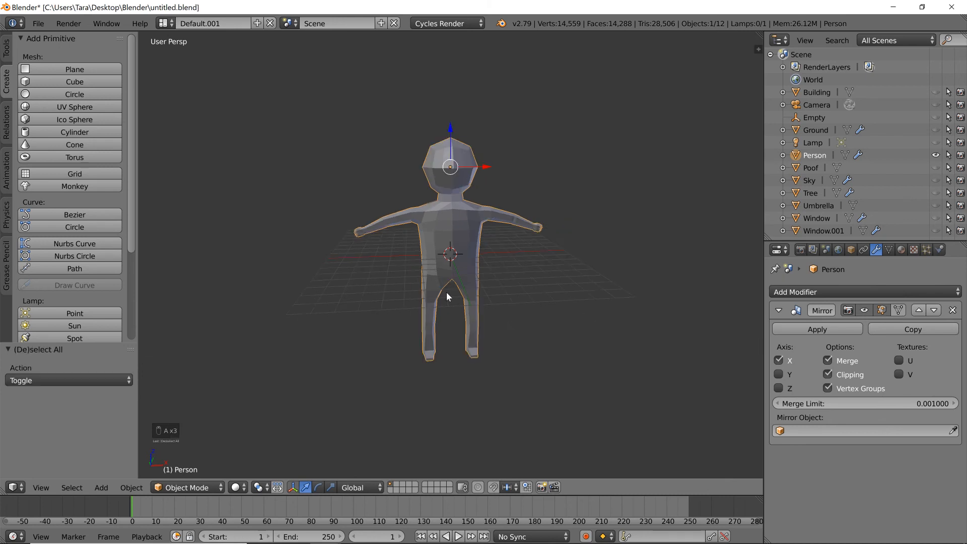
{"action": "scroll", "coordinate": [499, 257], "scroll_direction": "up", "scroll_amount": 2}
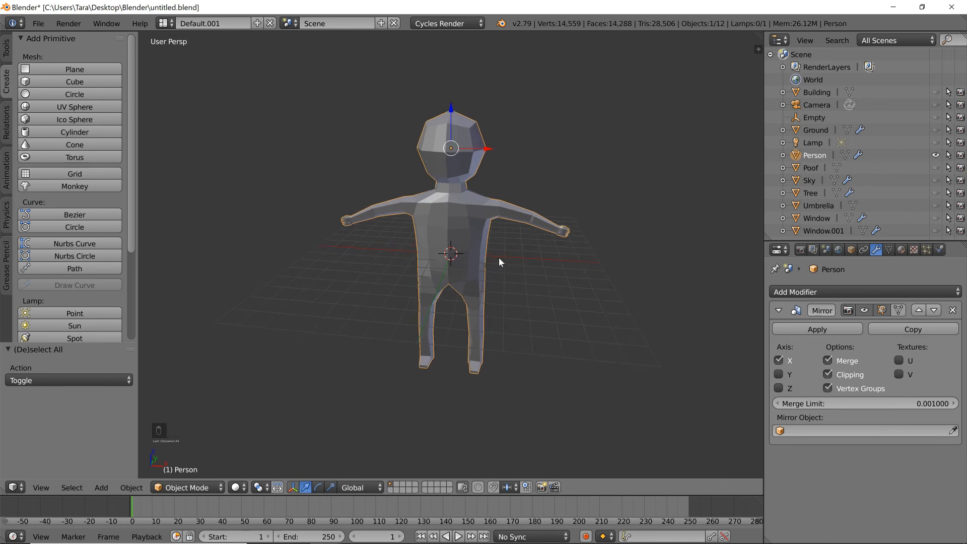
{"action": "key", "text": "ctrl+alt+q"}
{"action": "scroll", "coordinate": [618, 339], "scroll_direction": "up", "scroll_amount": 2}
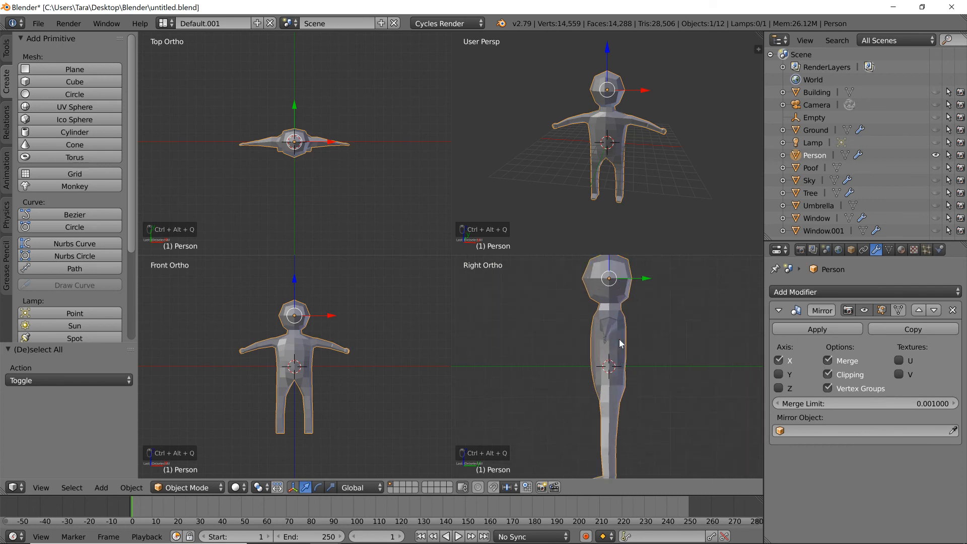
{"action": "key", "text": "ctrl+alt+q"}
{"action": "middle_click_drag", "start_coordinate": [619, 339], "coordinate": [461, 322]}
{"action": "scroll", "coordinate": [468, 333], "scroll_direction": "up", "scroll_amount": 4}
{"action": "middle_click_drag", "start_coordinate": [495, 364], "coordinate": [578, 357]}
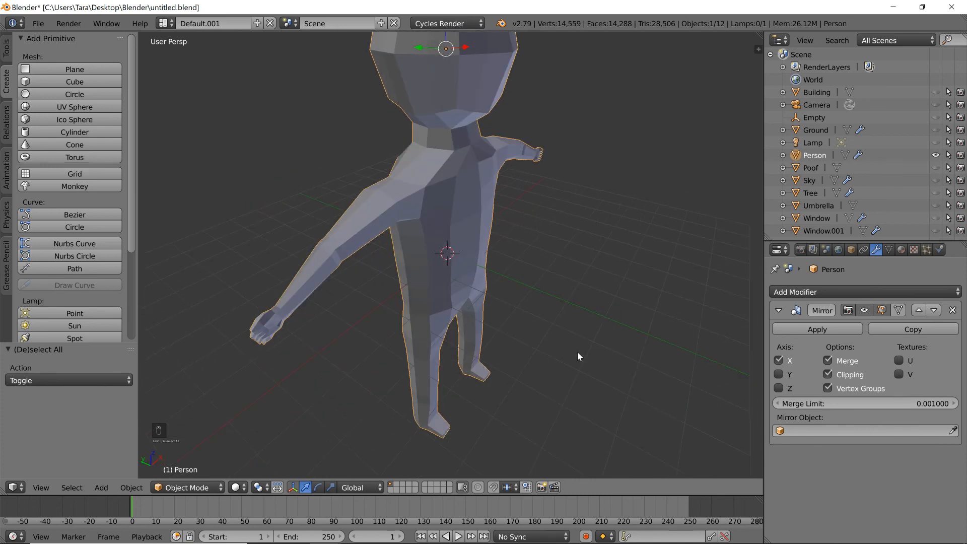
Check the background image settings in the view properties, compare with quad view, and close the properties.
{"action": "left_click", "coordinate": [759, 47]}
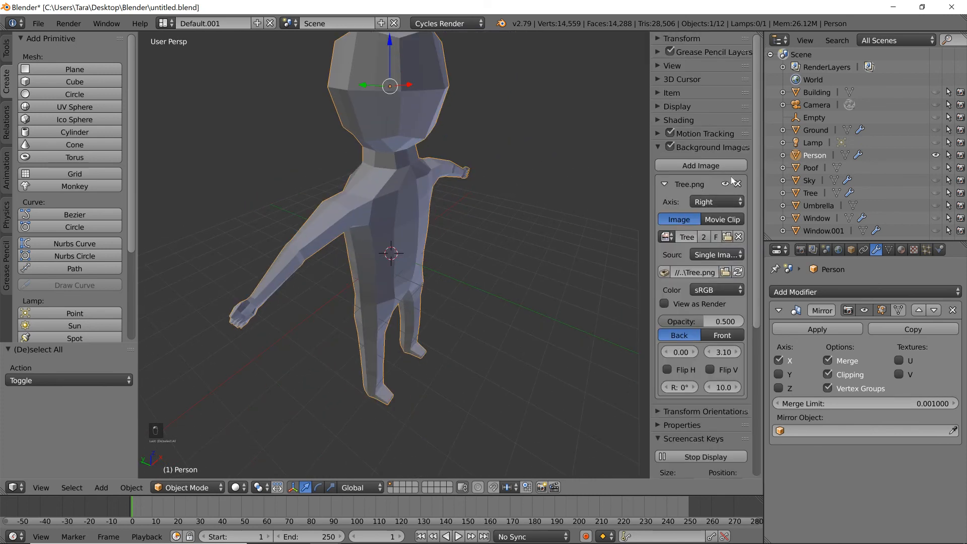
{"action": "key", "text": "ctrl+alt+q"}
{"action": "key", "text": "ctrl+alt+q"}
{"action": "key", "text": "ctrl+alt+q"}
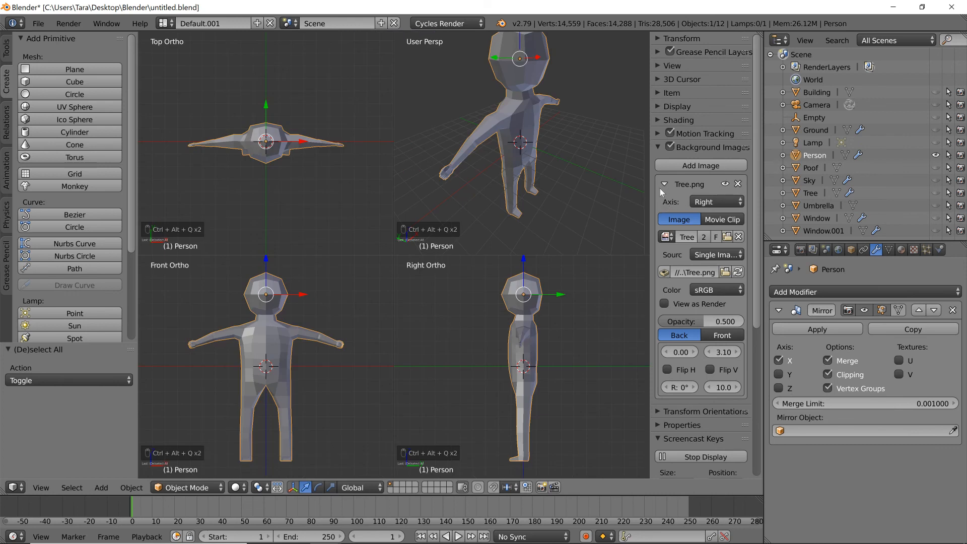
{"action": "key", "text": "n"}
{"action": "key", "text": "n"}
{"action": "key", "text": "n"}
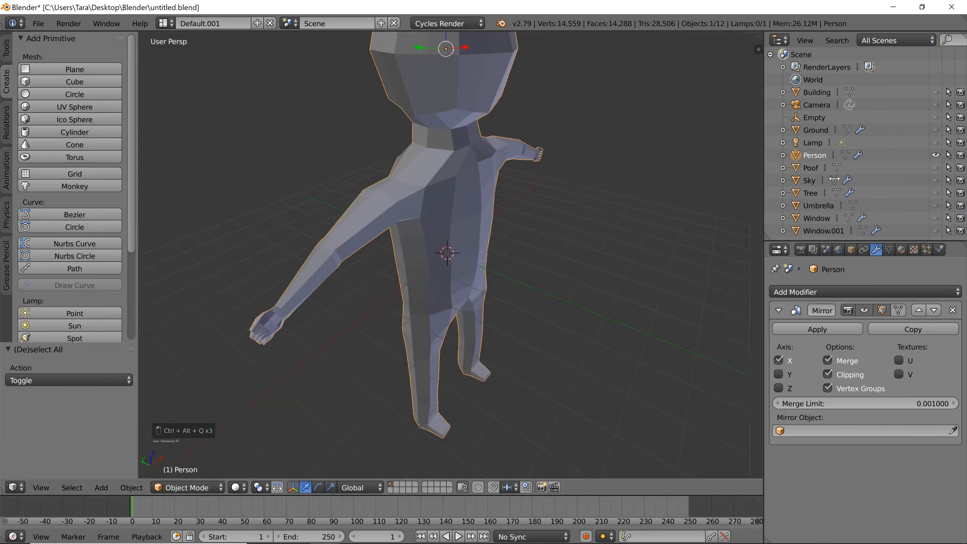
Unhide all scene objects and view the person among the buildings, sky and ground.
{"action": "key", "text": "alt+h"}
{"action": "scroll", "coordinate": [554, 186], "scroll_direction": "down", "scroll_amount": 8}
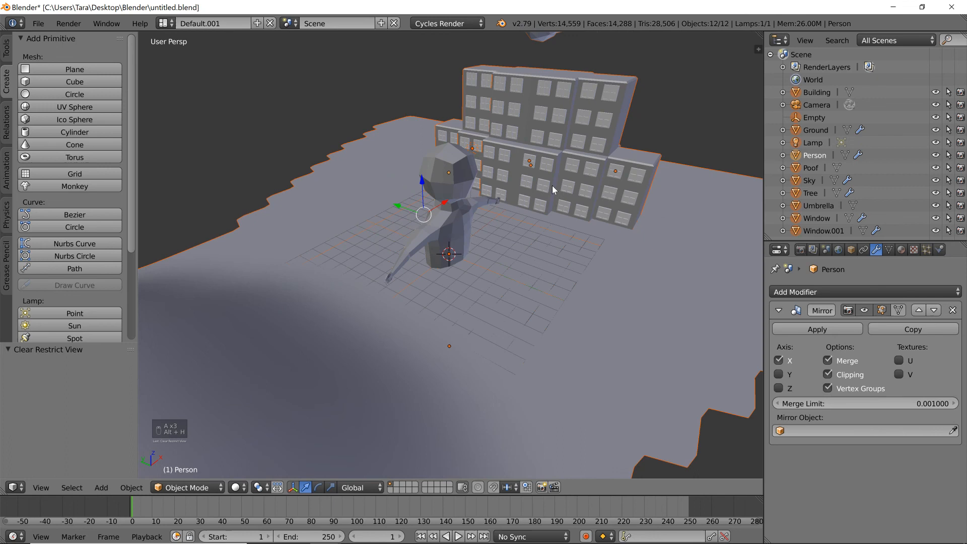
{"action": "mouse_move", "coordinate": [524, 213]}
{"action": "middle_mouse_down"}
{"action": "mouse_move", "coordinate": [530, 187]}
{"action": "mouse_move", "coordinate": [518, 198]}
{"action": "middle_mouse_up"}
{"action": "scroll", "coordinate": [518, 197], "scroll_direction": "up", "scroll_amount": 6}
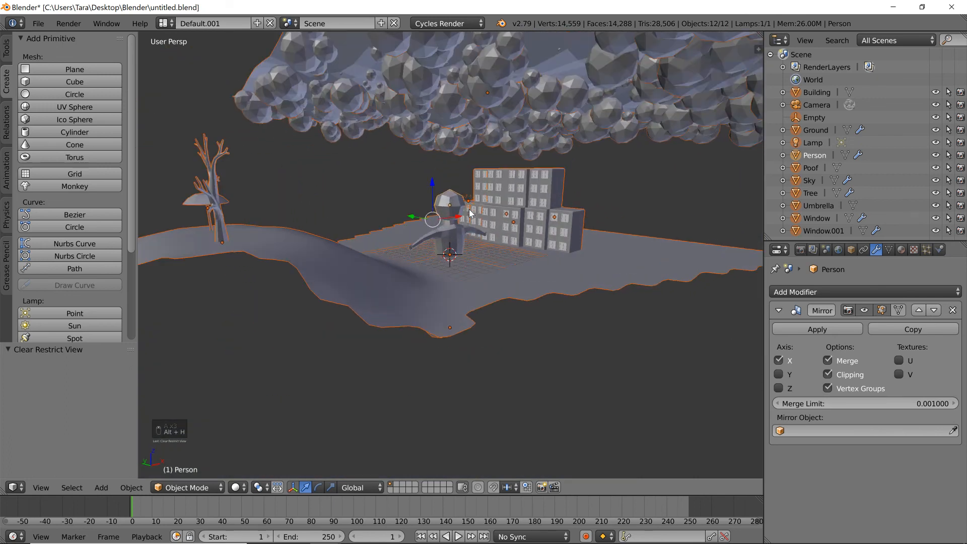
Select the person in the full scene and try to move it vertically along Z.
{"action": "right_click", "coordinate": [450, 210]}
{"action": "key", "text": "g"}
{"action": "right_click", "coordinate": [450, 211]}
{"action": "right_click", "coordinate": [452, 190]}
{"action": "key", "text": "g"}
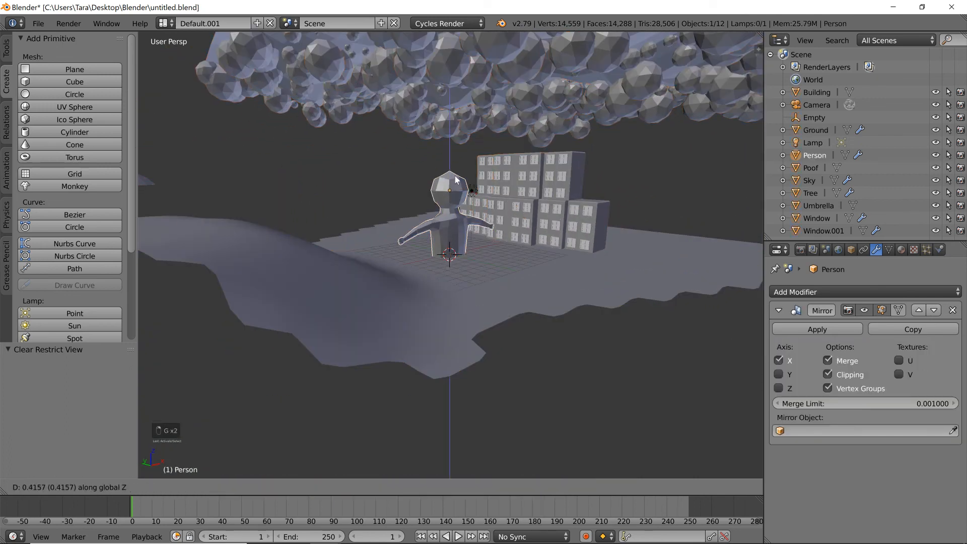
{"action": "right_click", "coordinate": [465, 139]}
Hide the lower building's front window array and undo the hiding.
{"action": "right_click", "coordinate": [515, 205]}
{"action": "key", "text": "h"}
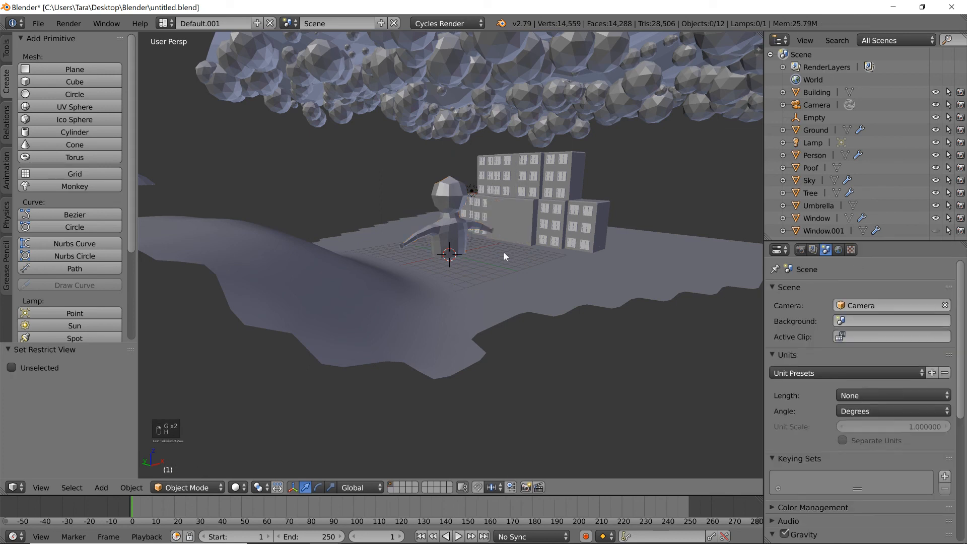
{"action": "key", "text": "ctrl+z"}
Hide the sky, building, both window arrays and ground one by one.
{"action": "scroll", "coordinate": [461, 236], "scroll_direction": "down", "scroll_amount": 3}
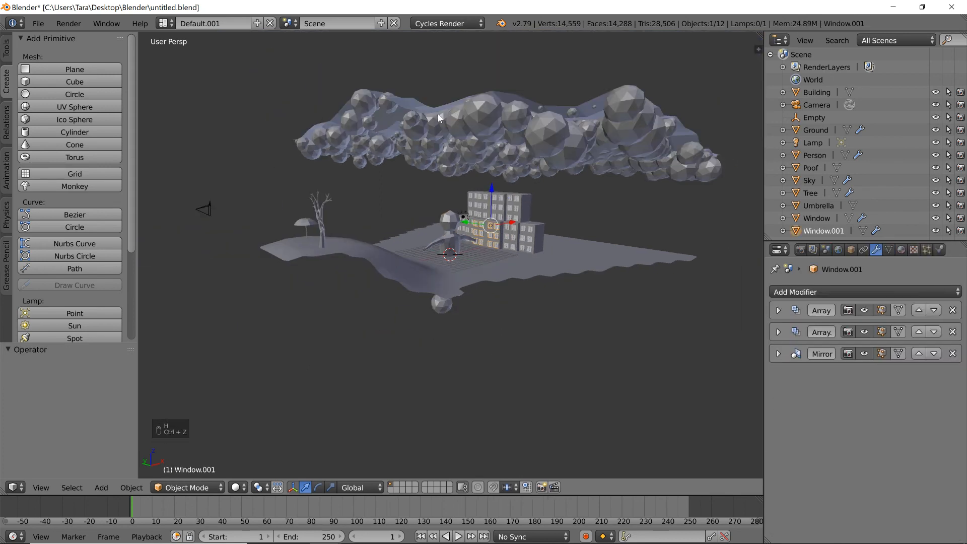
{"action": "right_click", "coordinate": [438, 117]}
{"action": "key", "text": "h"}
{"action": "right_click", "coordinate": [482, 201]}
{"action": "key", "text": "h"}
{"action": "right_click", "coordinate": [488, 222]}
{"action": "key", "text": "h"}
{"action": "right_click", "coordinate": [492, 217]}
{"action": "key", "text": "h"}
{"action": "right_click", "coordinate": [458, 263]}
{"action": "key", "text": "h"}
Hide the tree, the umbrella and the Poof sphere below the person.
{"action": "right_click", "coordinate": [321, 218]}
{"action": "key", "text": "h"}
{"action": "right_click", "coordinate": [304, 222]}
{"action": "key", "text": "h"}
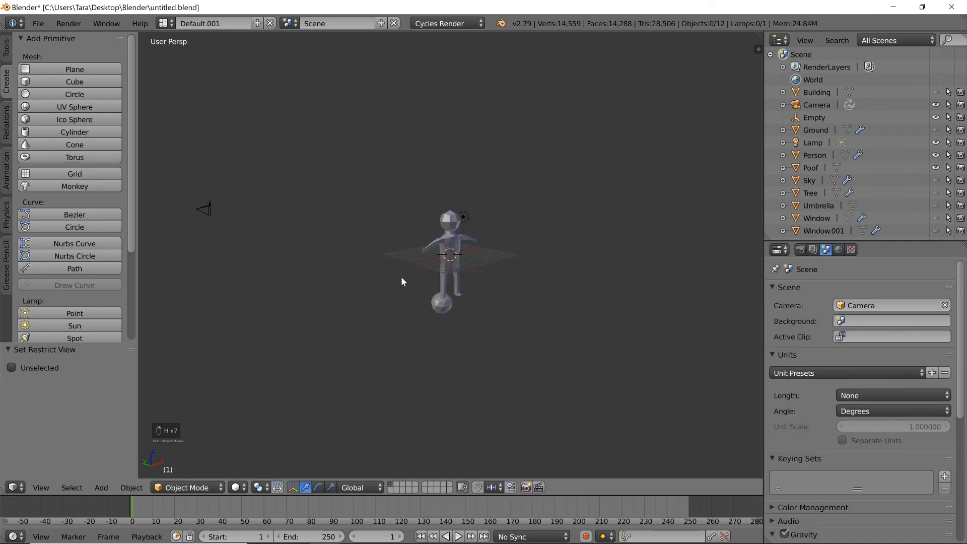
{"action": "right_click", "coordinate": [440, 305]}
{"action": "key", "text": "h"}
Review the isolated person from several angles and save the file over the existing one.
{"action": "scroll", "coordinate": [444, 292], "scroll_direction": "up", "scroll_amount": 8}
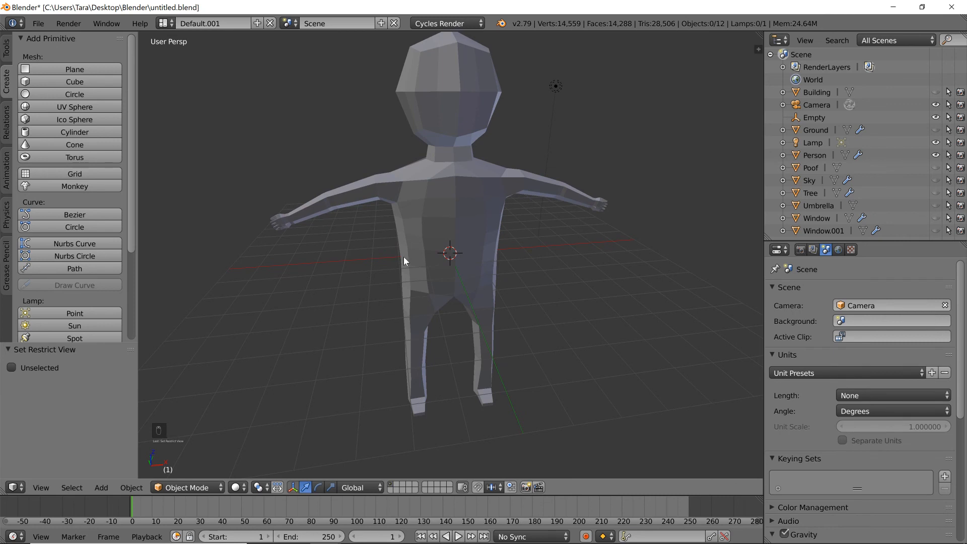
{"action": "scroll", "coordinate": [403, 262], "scroll_direction": "down", "scroll_amount": 4}
{"action": "middle_click_drag", "start_coordinate": [425, 254], "coordinate": [468, 275]}
{"action": "key", "text": "ctrl+s"}
{"action": "key", "text": "Return"}
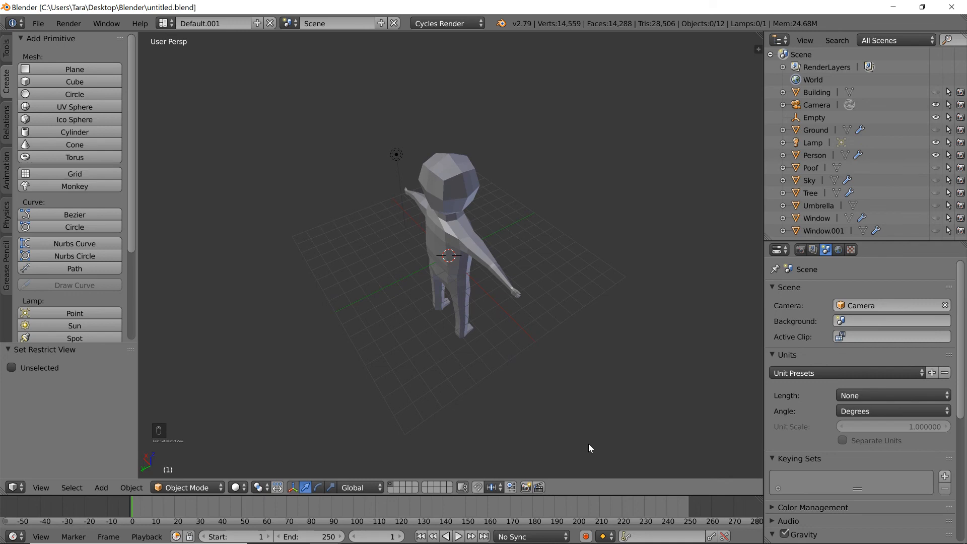